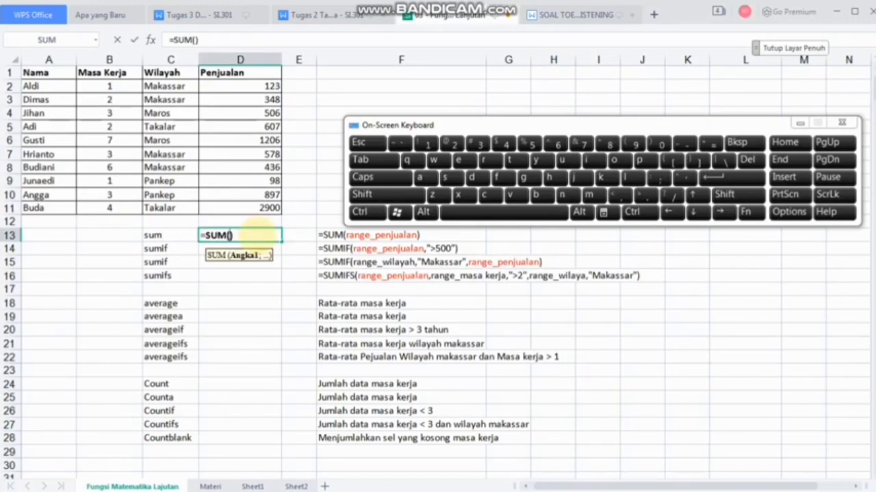
Complete the SUM formula in D13 with the Penjualan range D2:D11
left_click(232, 85)
key("shift+Down")
key("shift+Down")
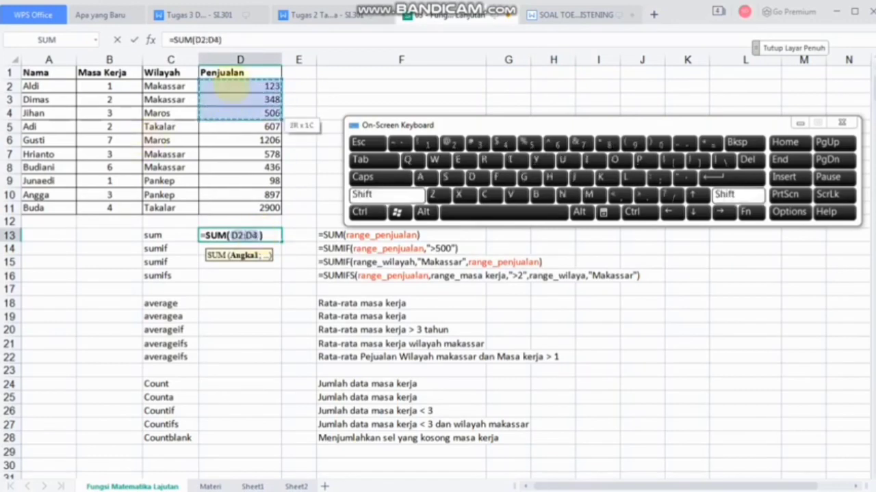
key("shift+Down")
key("shift+Down")
key("shift+Down")
key("shift+Down")
key("shift+Down")
key("shift+Down")
key("shift+Down")
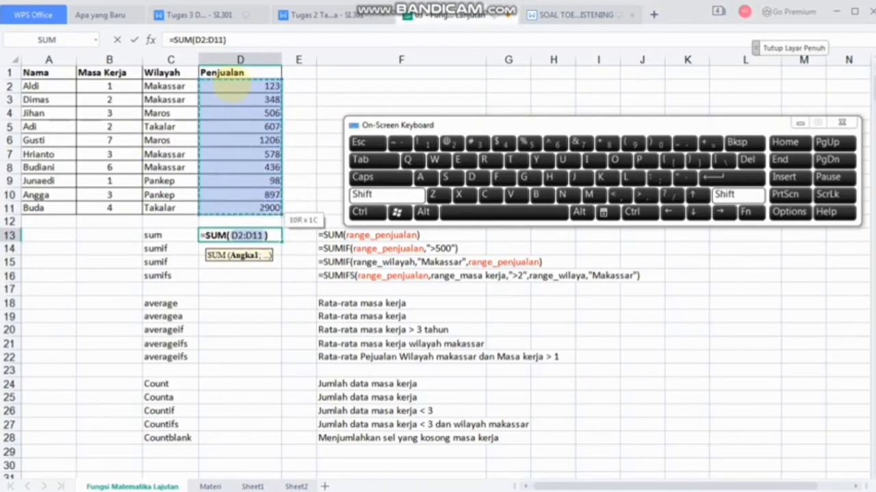
key("shift+Down")
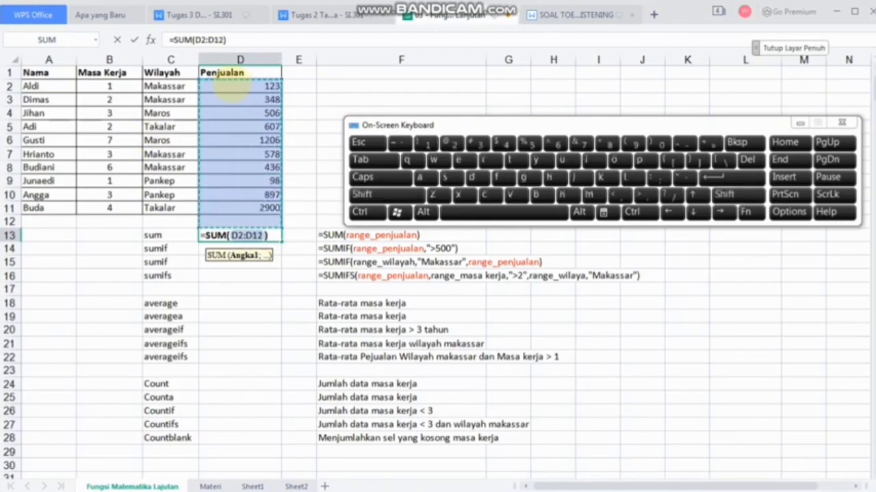
key("shift+Up")
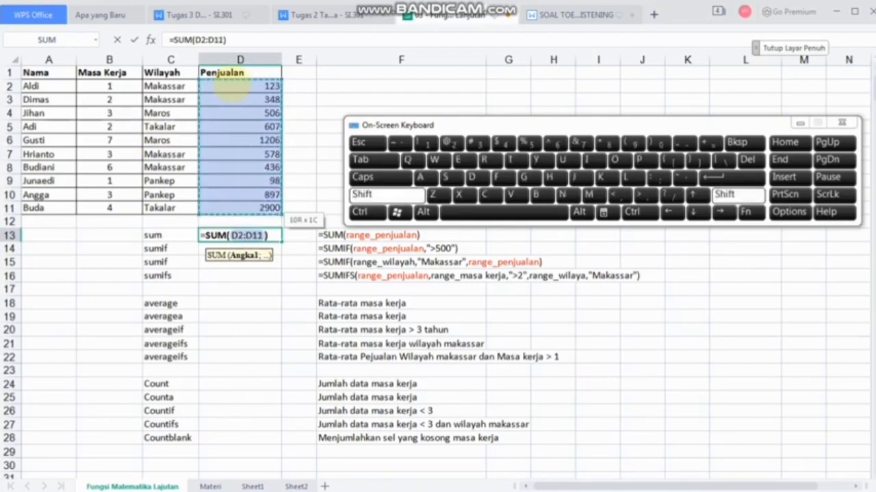
key("Return")
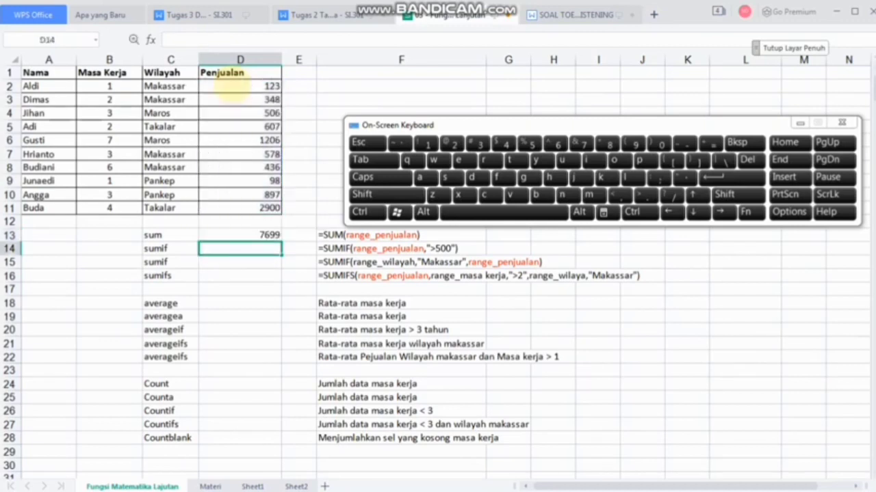
Start a SUMIF formula in D14 with the Masa Kerja range B2:B11 as its range
type("=")
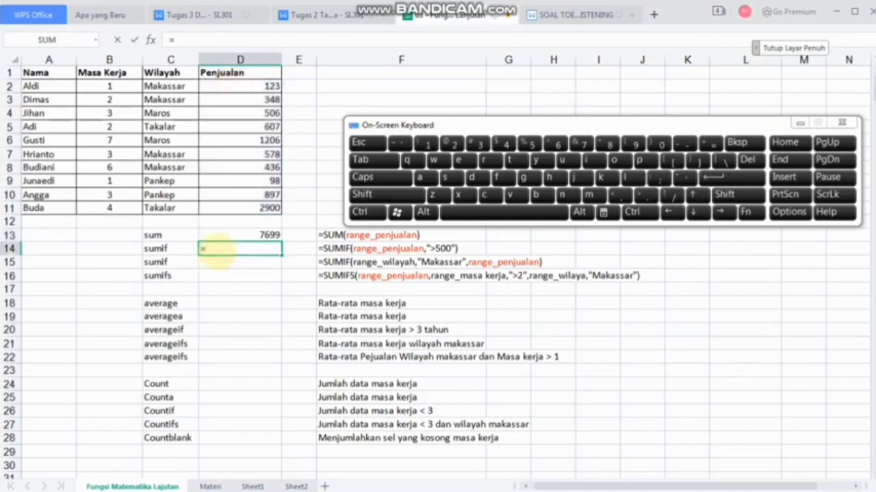
type("sum")
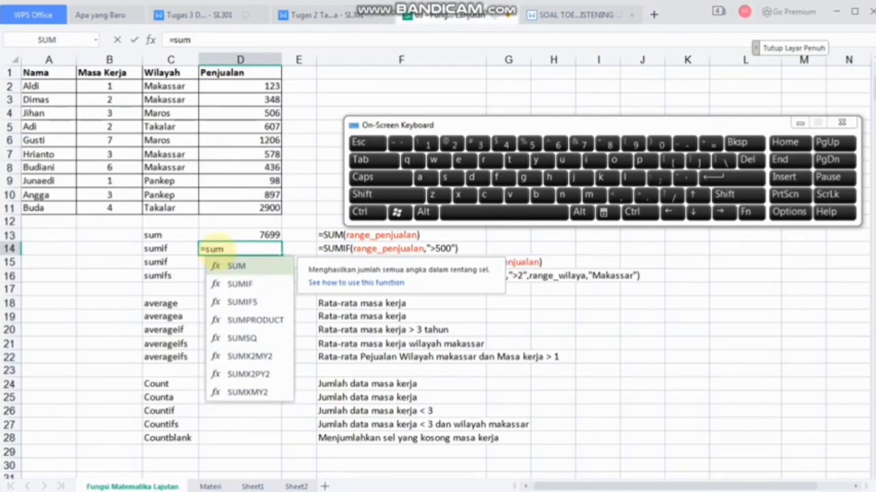
type("if")
key("Tab")
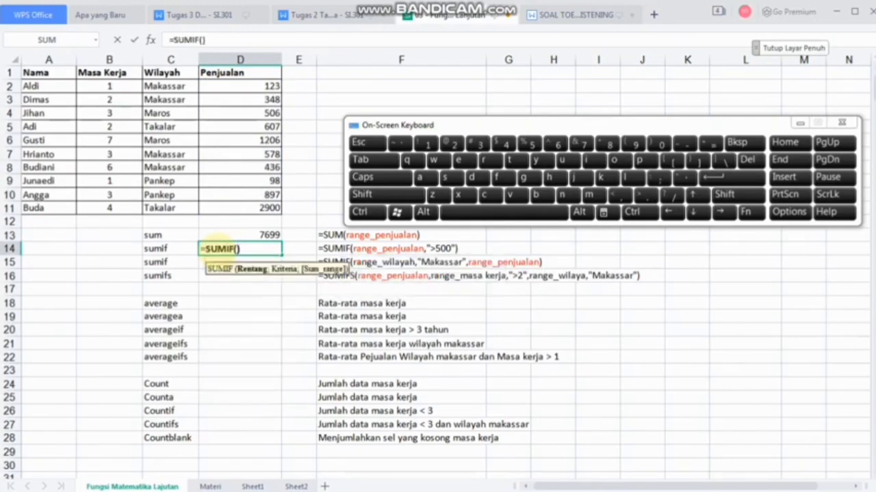
left_click(121, 88)
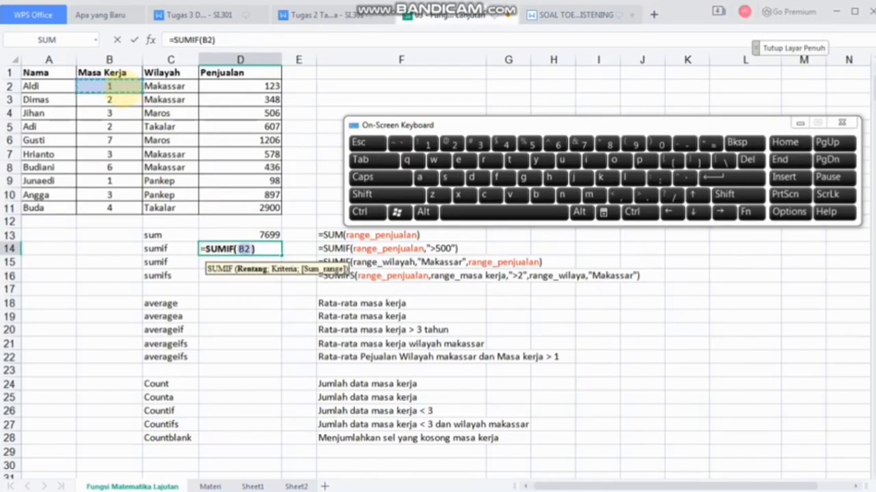
key("shift+Down")
key("shift+Down")
key("shift+Down")
key("shift+Down")
key("shift+Down")
key("shift+Down")
key("shift+Down")
key("shift+Down")
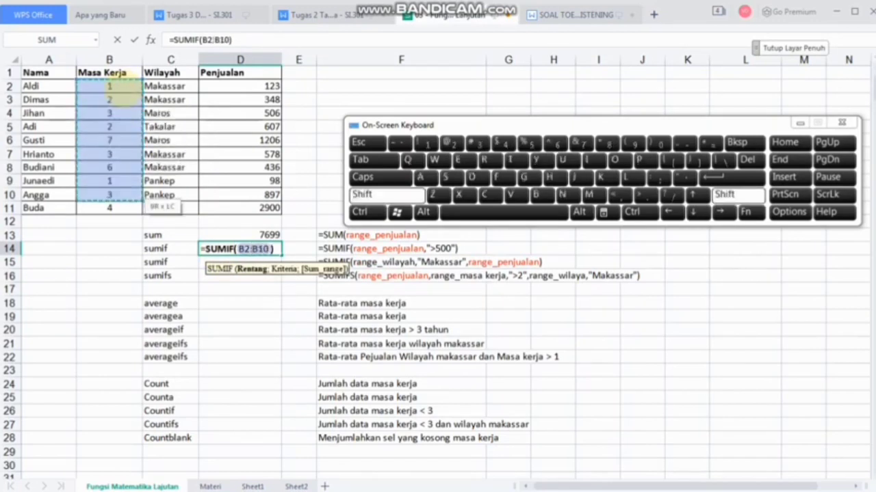
key("shift+Down")
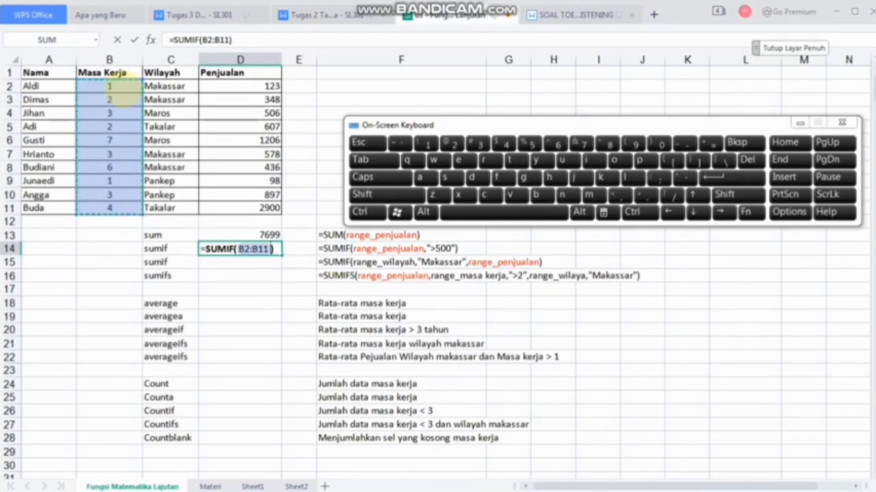
key("Return")
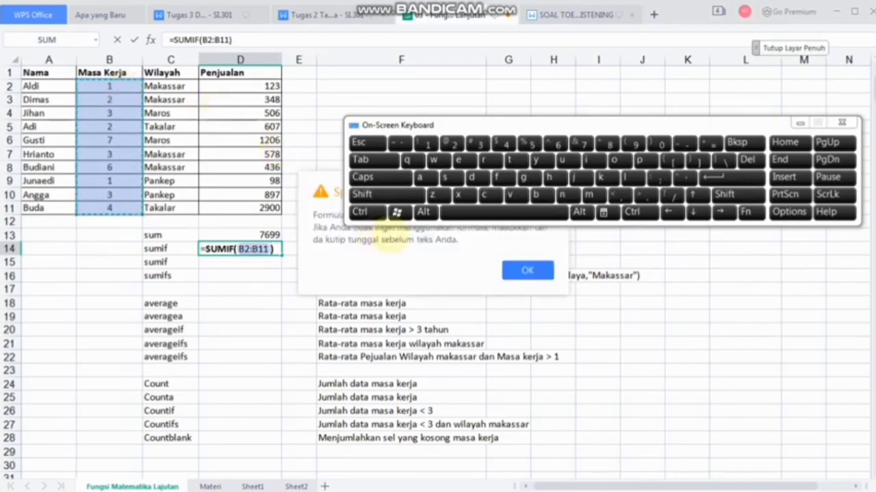
left_click(527, 270)
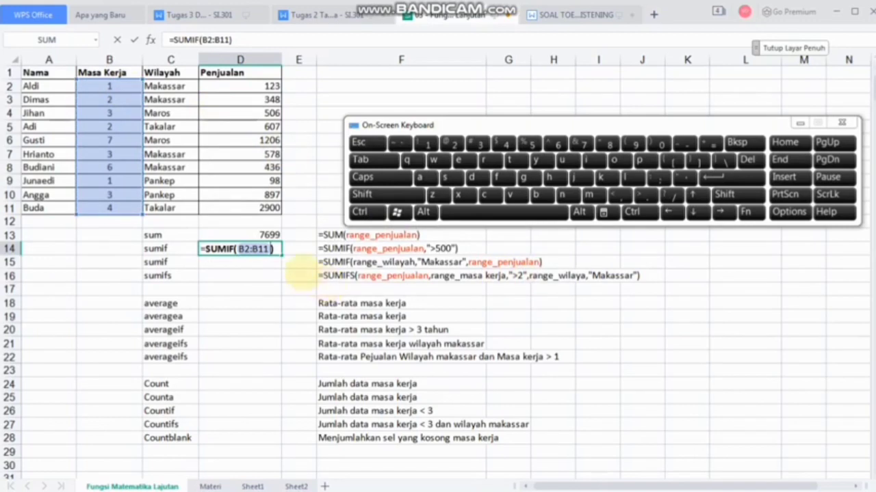
Complete the SUMIF formula in D14 with the criterion "<3"
type(";")
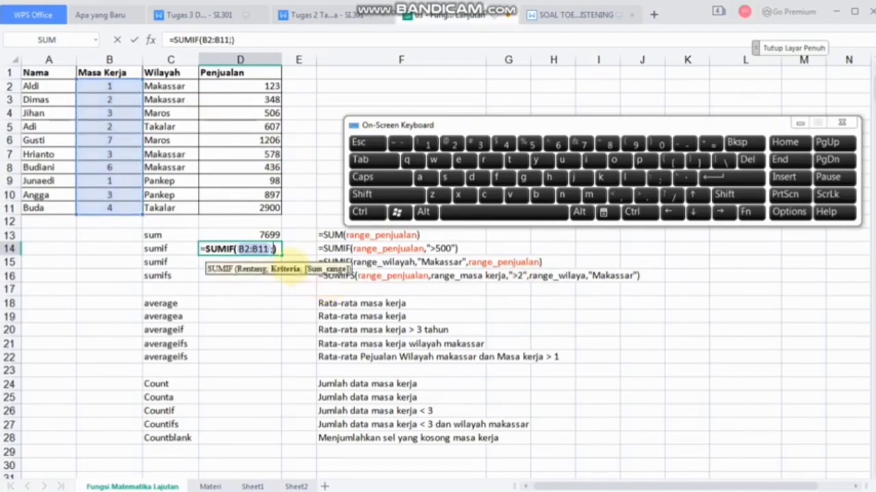
type("\"<3")
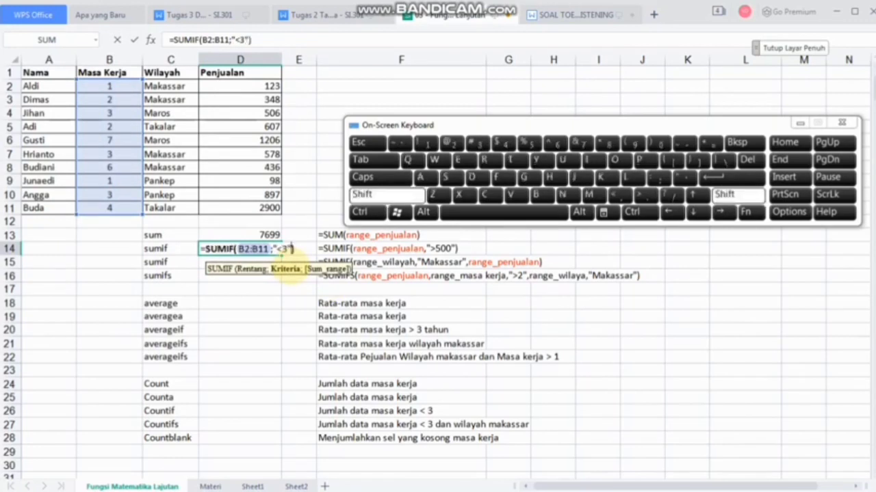
type("\"")
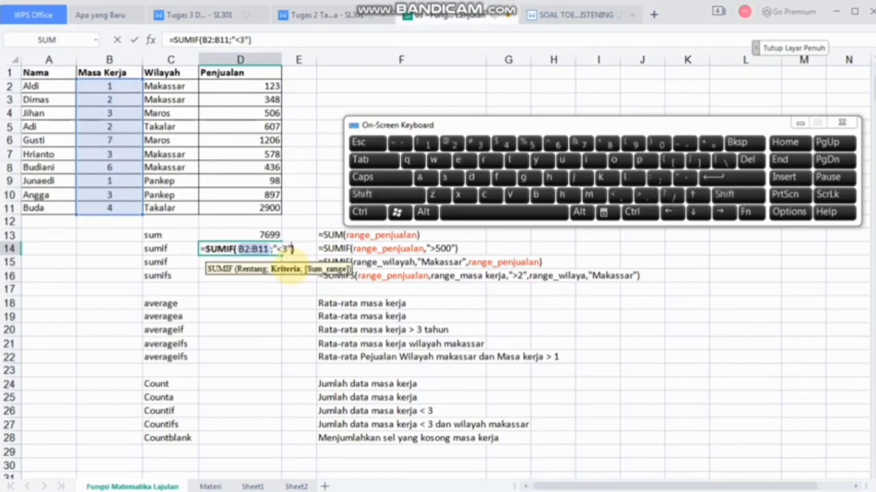
key("Return")
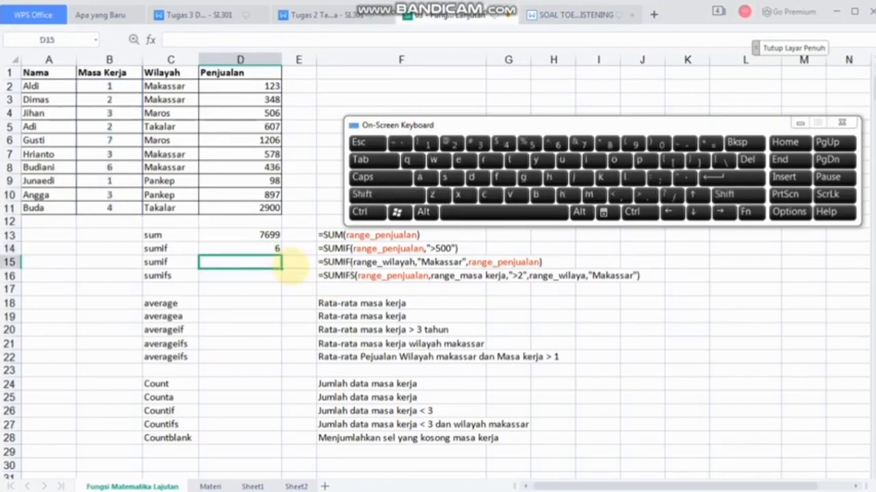
Start a SUMIF formula in D15 with the Wilayah range C2:C11 as its range
type("=sumi")
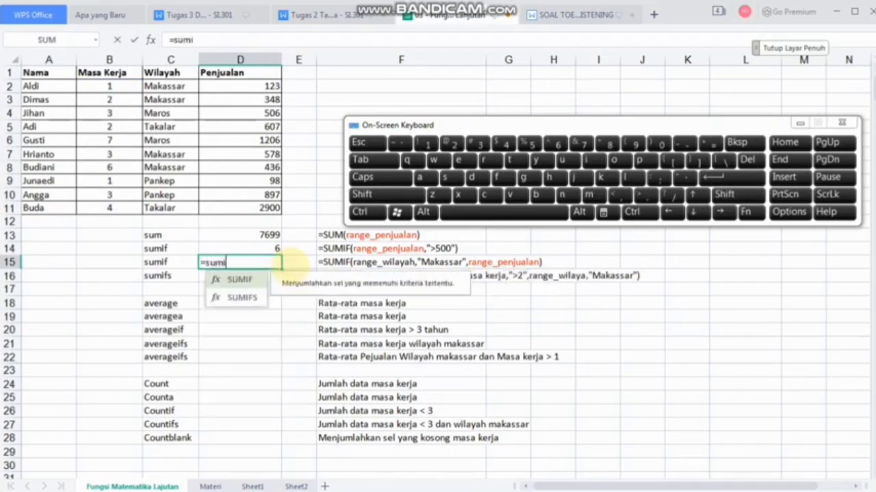
key("Tab")
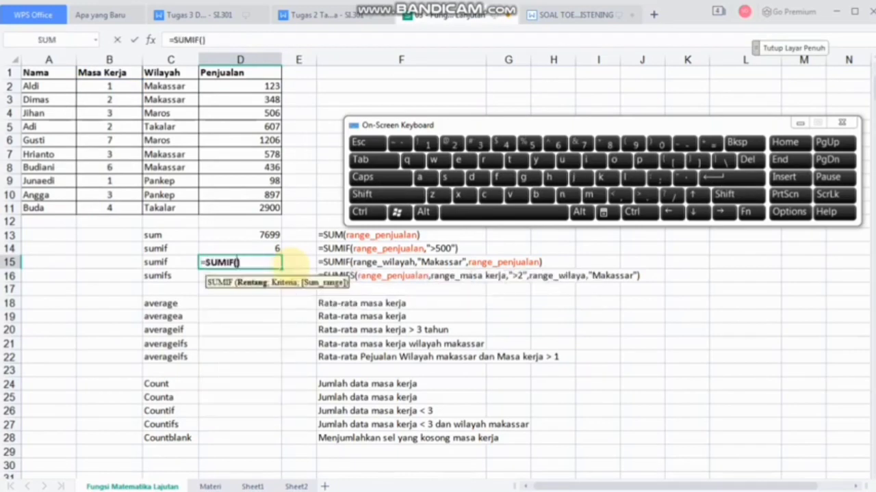
left_click(174, 87)
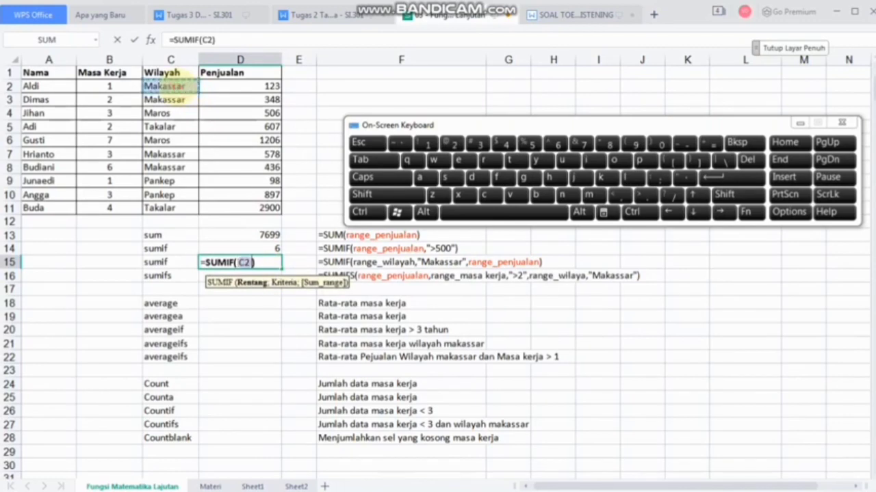
key("shift+Down")
key("shift+Down")
key("shift+Down")
key("shift+Down")
key("shift+Down")
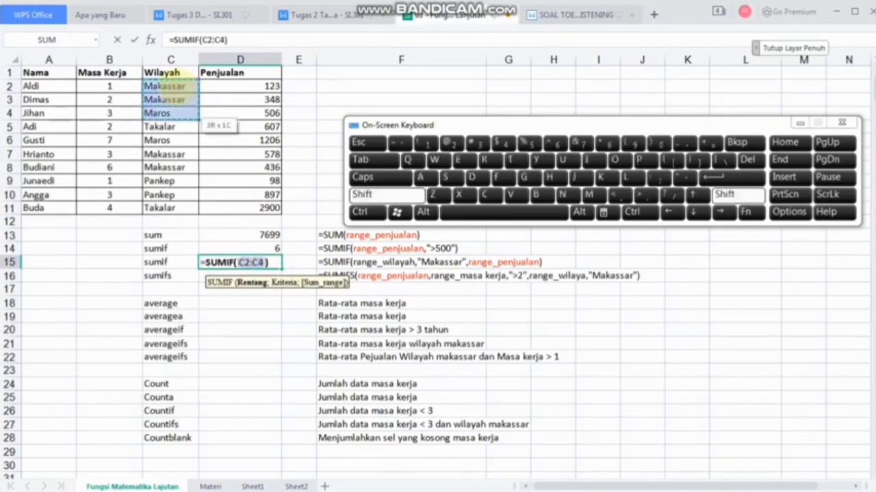
key("shift+Down")
key("shift+Down")
key("shift+Down")
key("shift+Down")
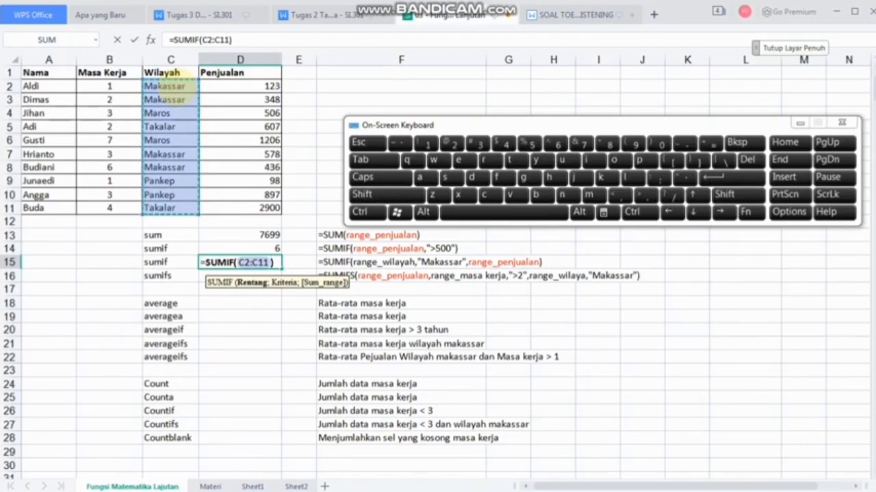
Complete the SUMIF formula in D15 with the criterion "Takalar" and the Penjualan sum range D2:D11
type(";\"Tak")
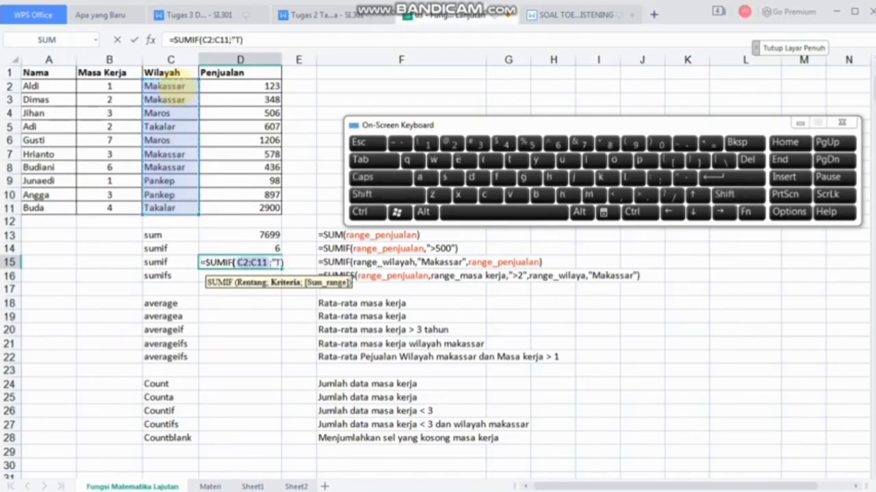
type("alar\")")
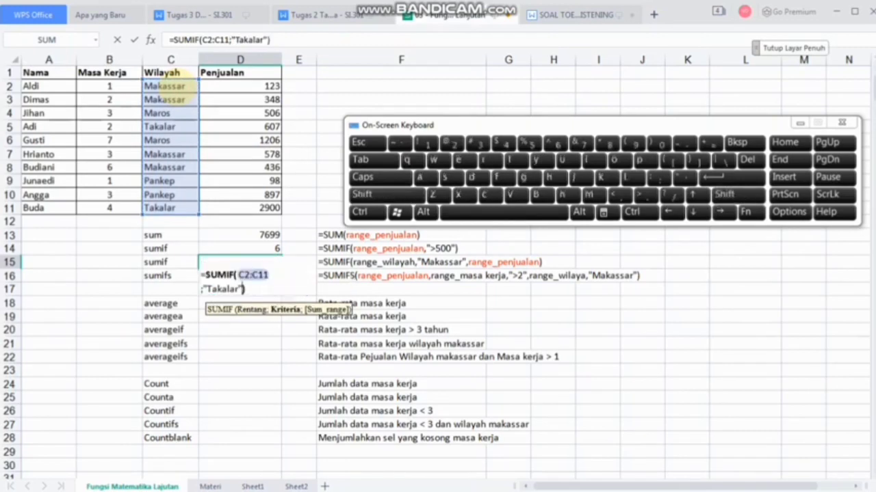
type(";")
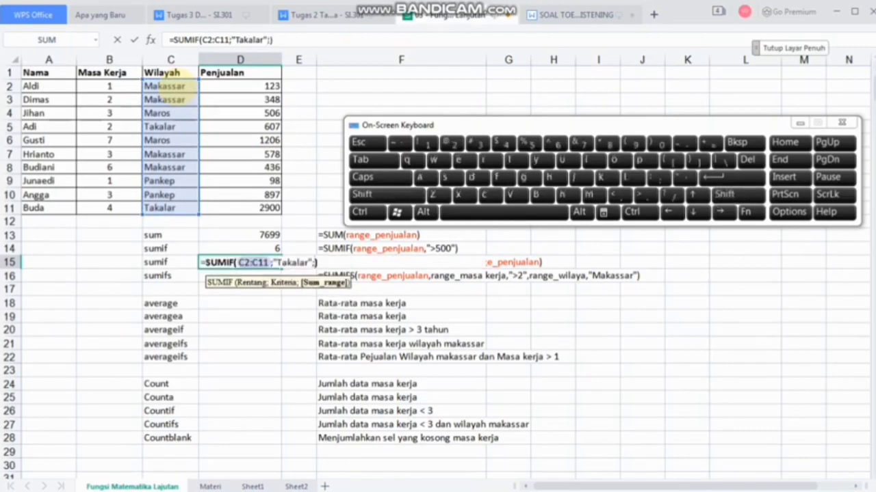
left_click(229, 86)
key("shift+Down")
key("shift+Down")
key("shift+Down")
key("shift+Down")
key("shift+Down")
key("shift+Down")
key("shift+Down")
key("shift+Down")
key("shift+Down")
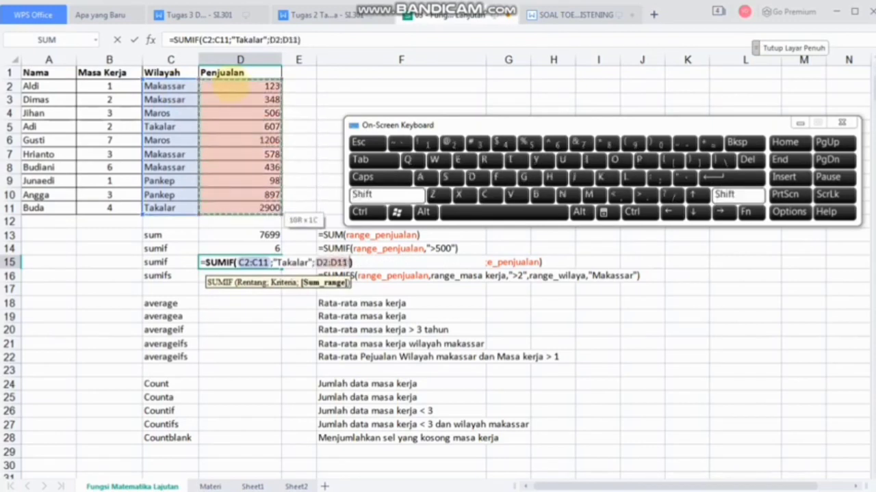
key("Return")
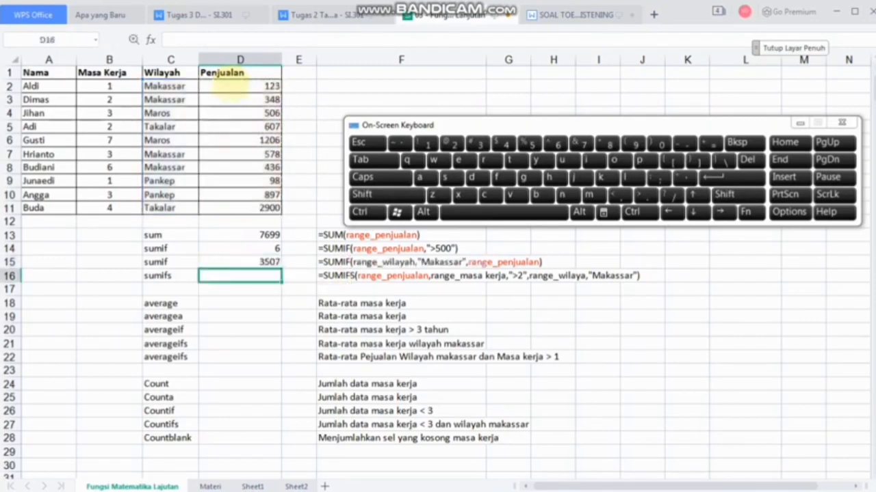
Start a SUMIFS formula in D16 with the Penjualan range D2:D11 as its sum range
type("=")
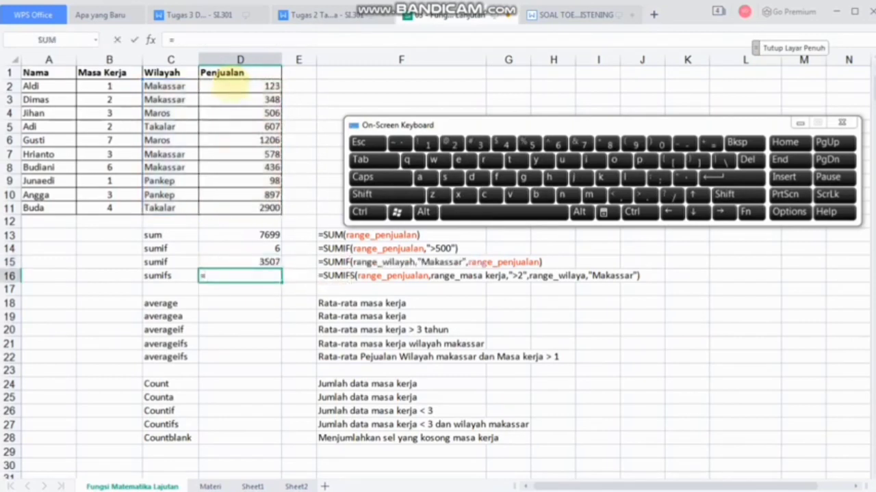
type("sumifs")
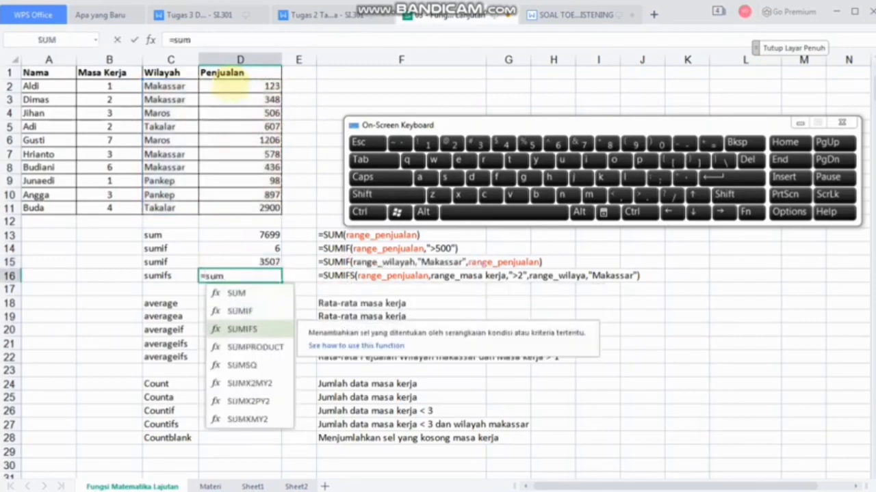
key("Tab")
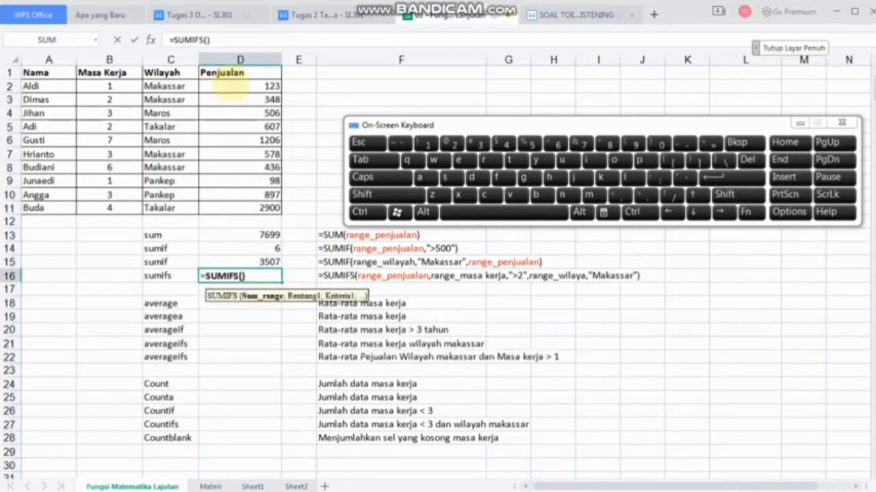
left_click(247, 87)
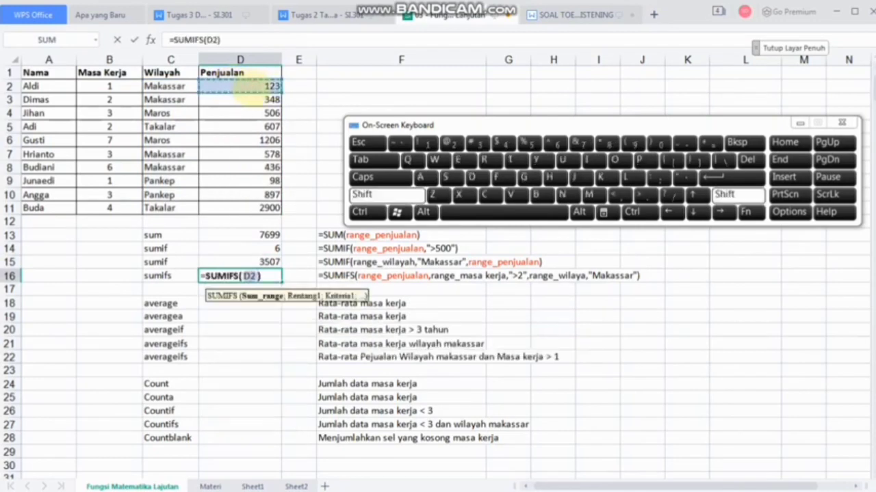
left_click_drag(248, 86, 274, 208)
type(";")
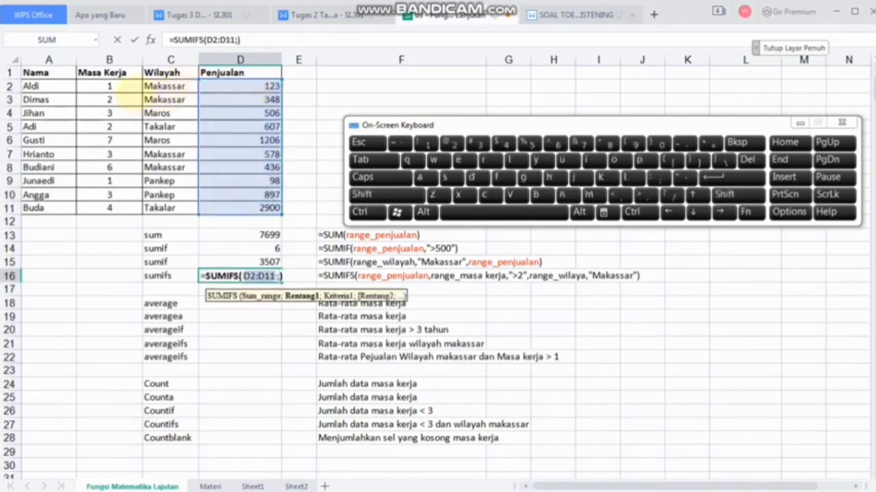
Add the Masa Kerja range B2:B11 with the criterion ">2" as the first condition of the SUMIFS formula in D16
left_click(123, 87)
key("shift")
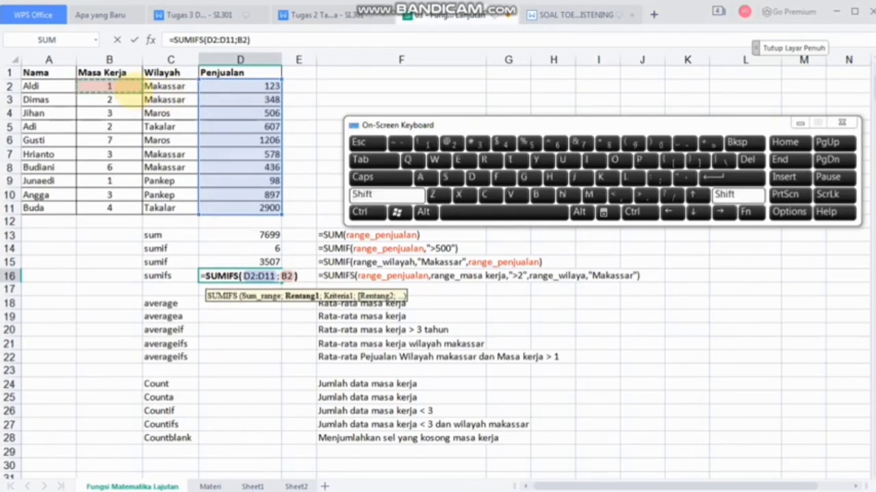
left_click_drag(126, 95, 136, 210)
type(";")
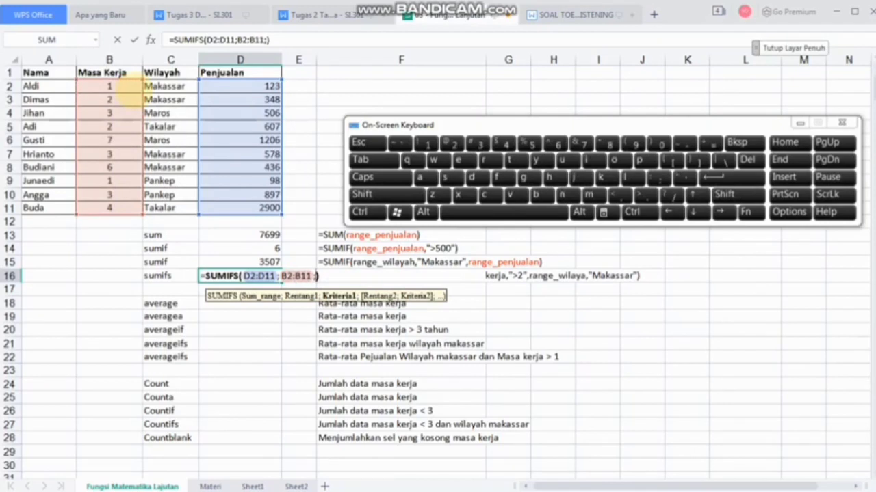
key("shift")
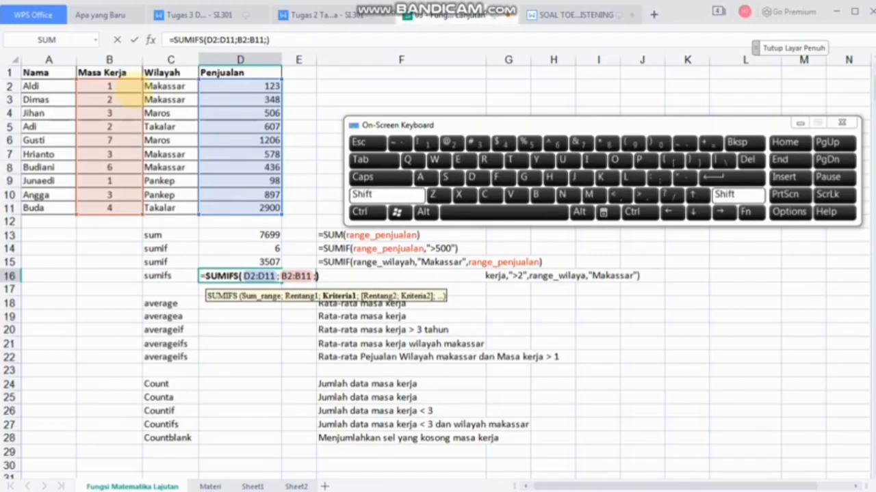
type("\"")
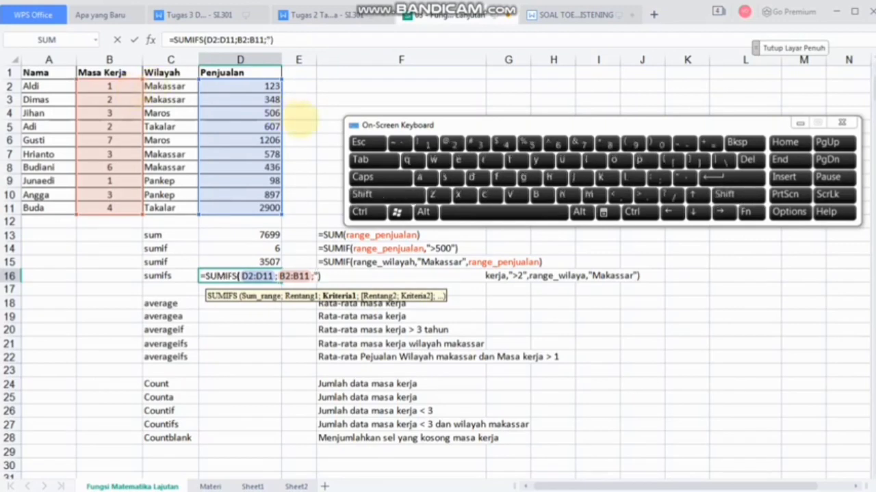
key("shift")
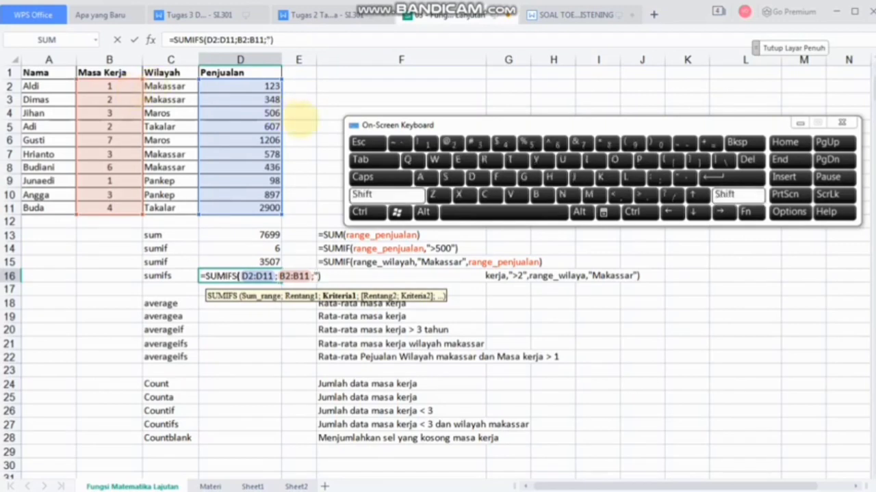
type(">")
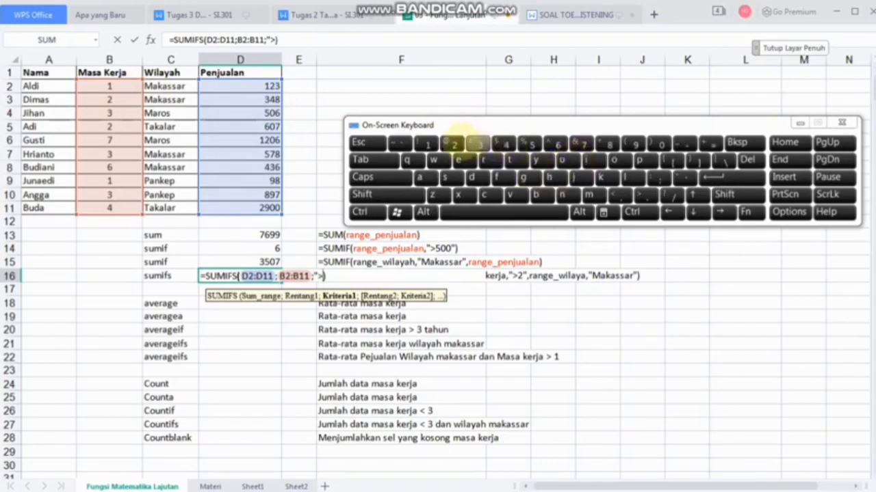
type("2")
key("shift")
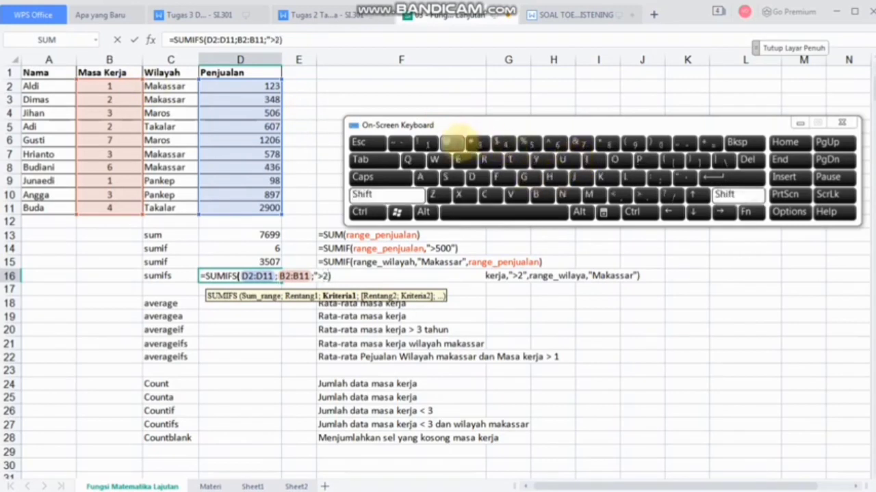
type("\"")
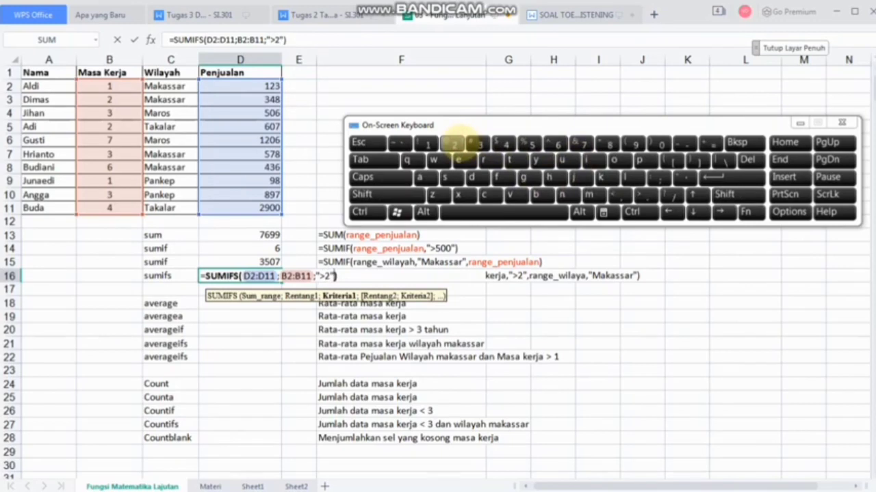
Add the Wilayah range C2:C11 as the second criteria range of the SUMIFS formula in D16
type(";")
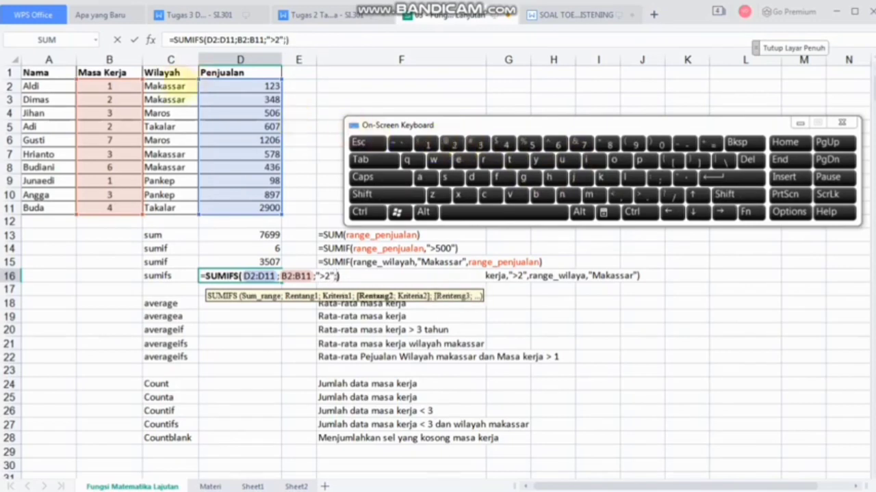
left_click(165, 86)
left_click_drag(165, 86, 191, 210)
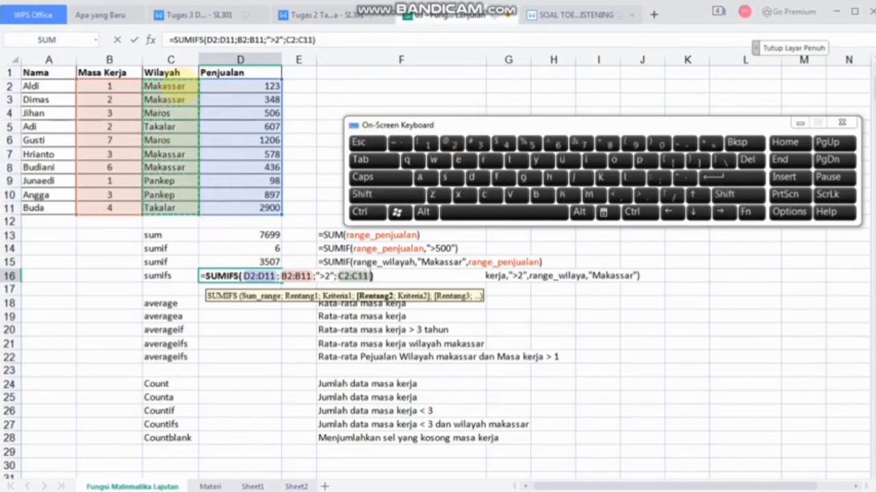
type(";\"")
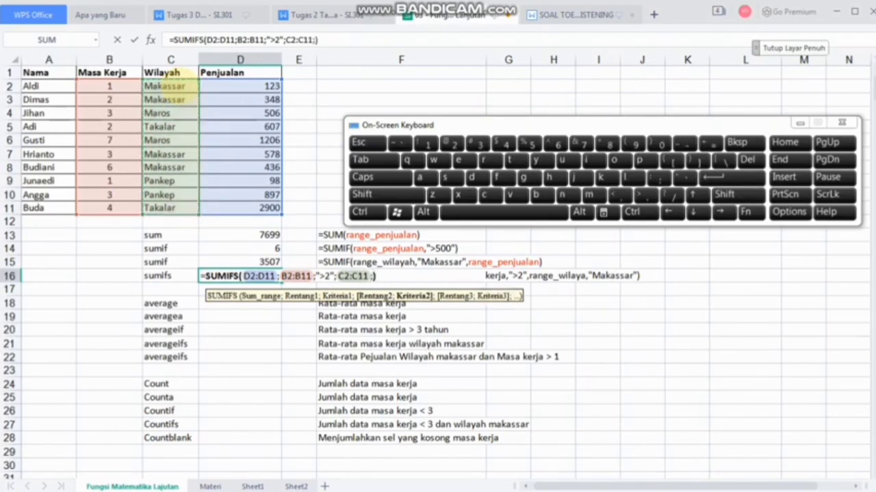
type("Makass")
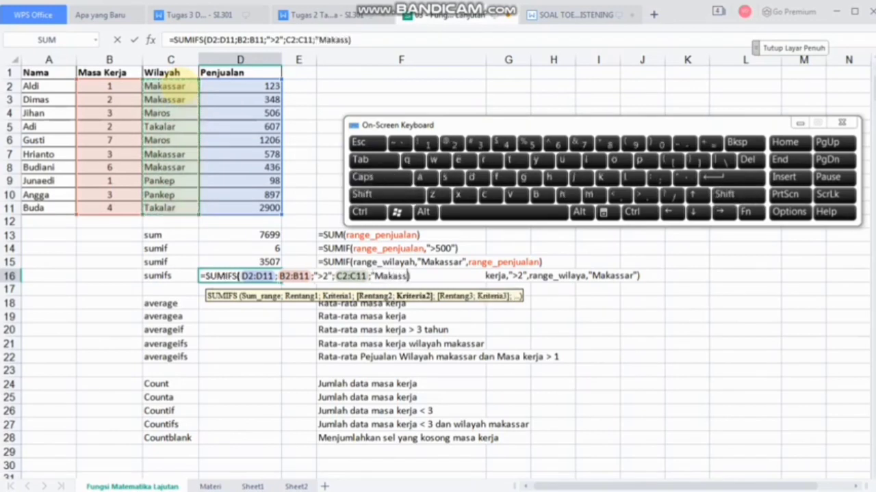
key("BackSpace")
key("BackSpace")
key("BackSpace")
key("BackSpace")
key("BackSpace")
key("BackSpace")
type("t")
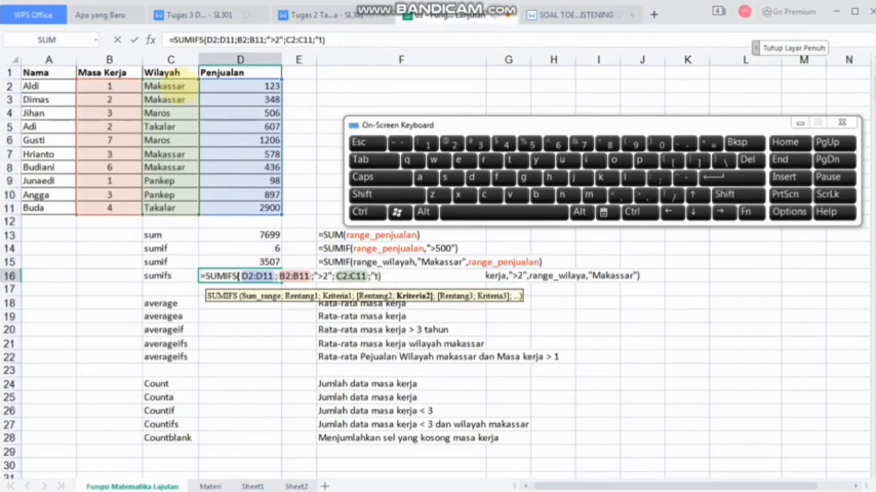
key("BackSpace")
Complete the SUMIFS formula in D16 with the criterion "Takalar" for the Wilayah range
type("Takalar\"")
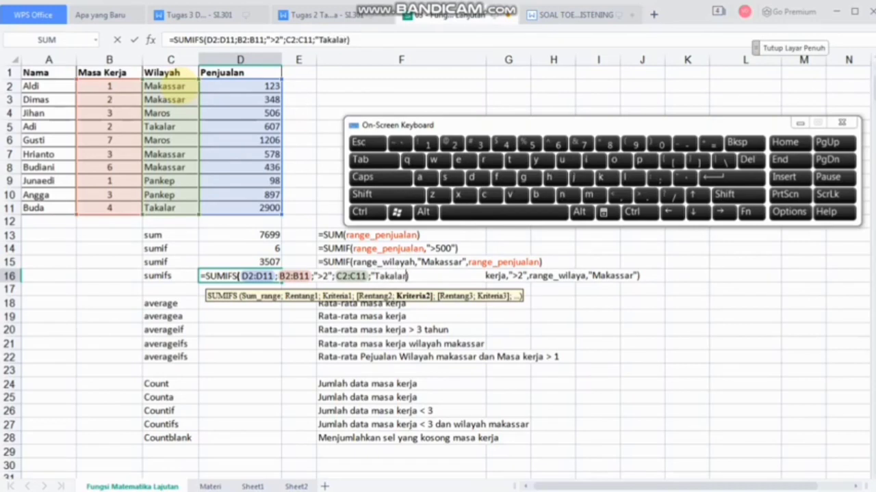
key("Return")
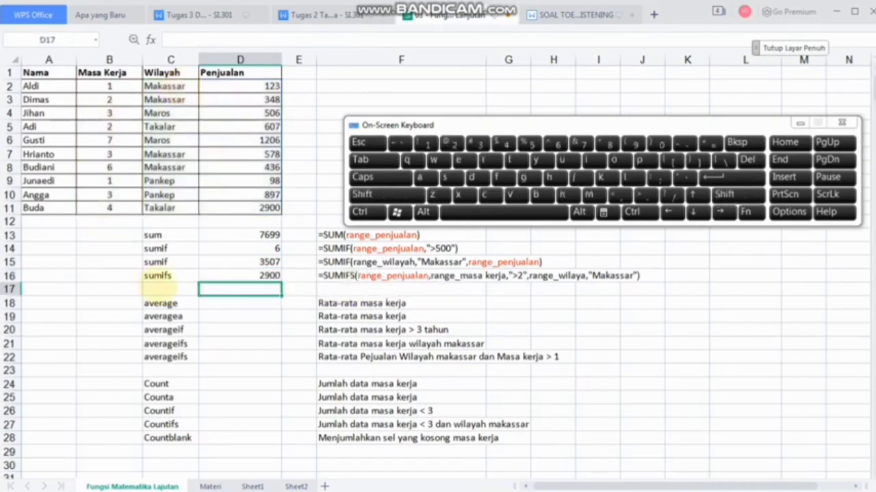
Enter an AVERAGE formula in D18 for the Masa Kerja range B2:B11
left_click(212, 305)
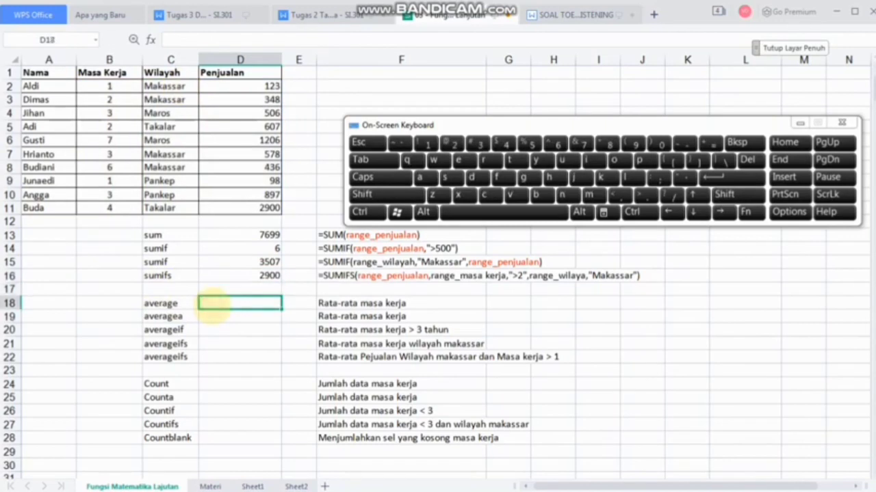
type("=")
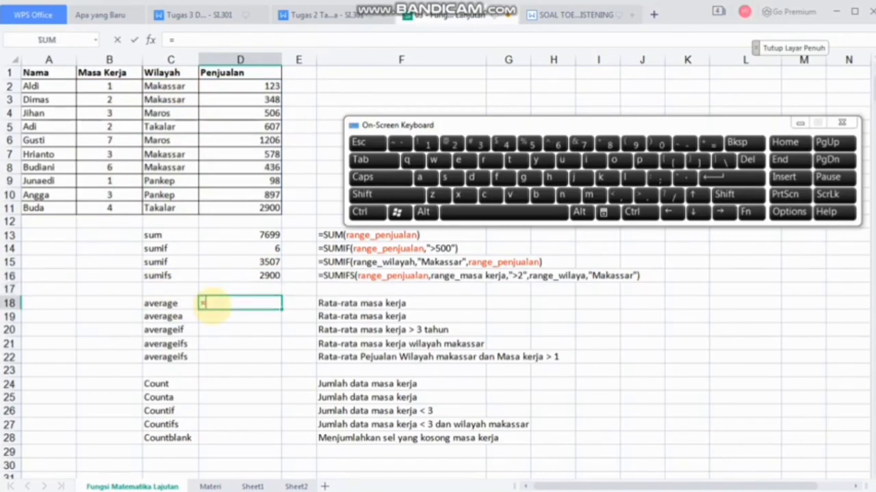
type("av")
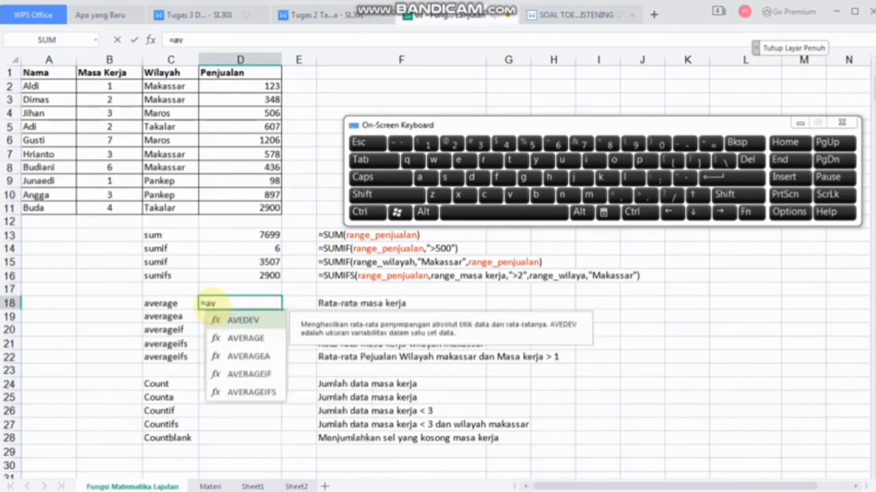
key("Down")
key("Tab")
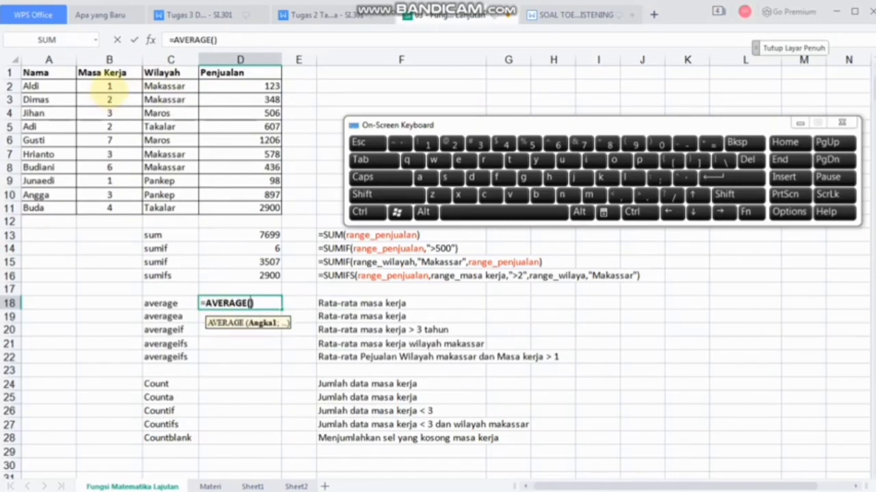
left_click_drag(109, 87, 140, 211)
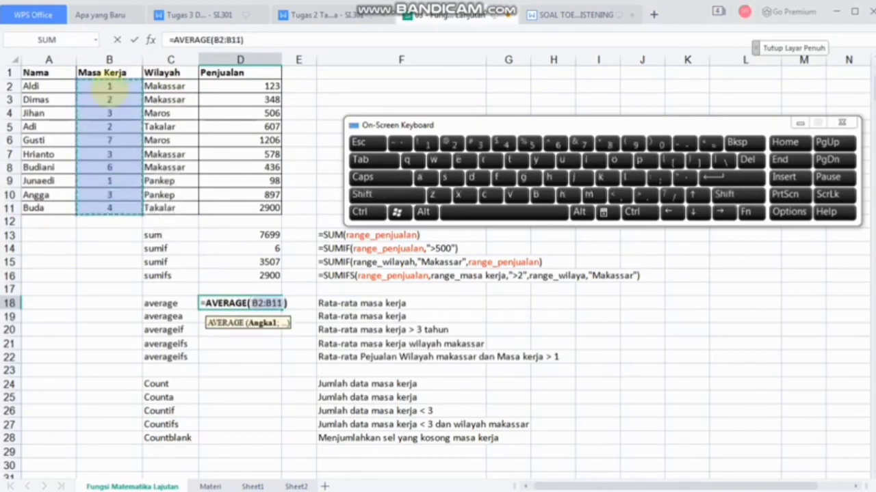
key("Return")
Enter an AVERAGEA formula in D19 for the Masa Kerja range B2:B11
type("=aver")
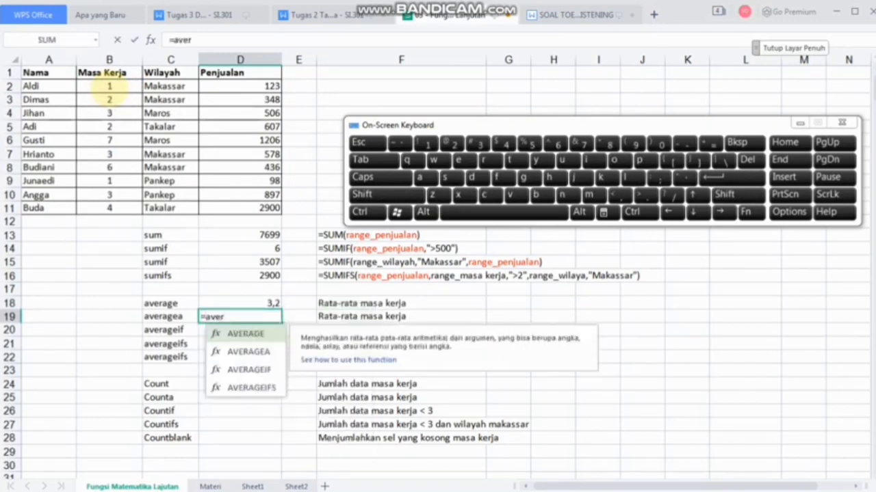
key("Down")
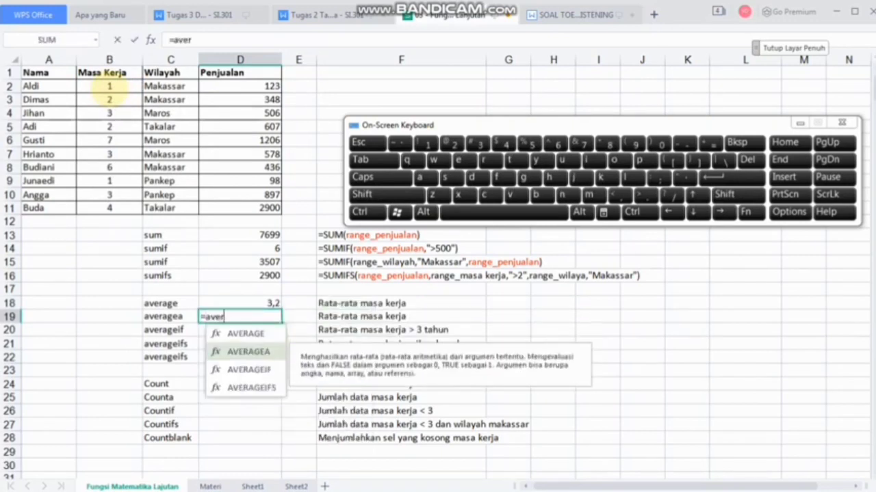
key("Tab")
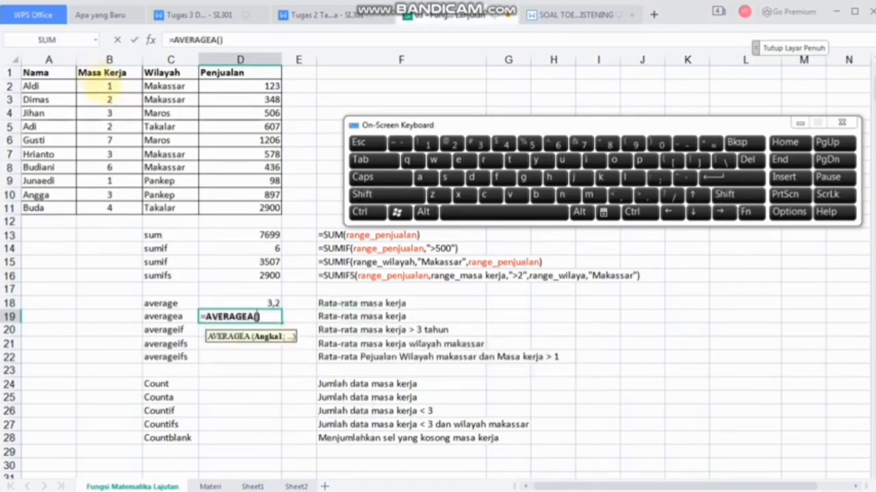
left_click_drag(104, 86, 110, 208)
key("Return")
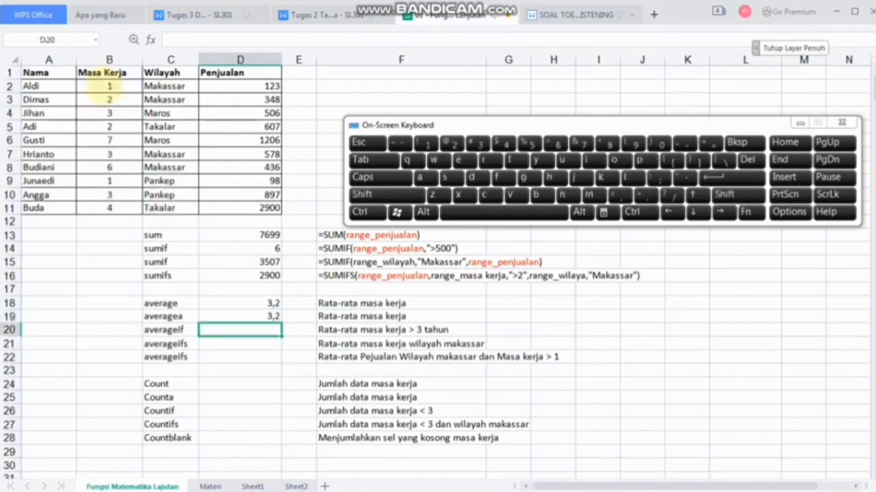
Start an AVERAGEIF formula in D20 with the Masa Kerja range B2:B11 as its range
type("=")
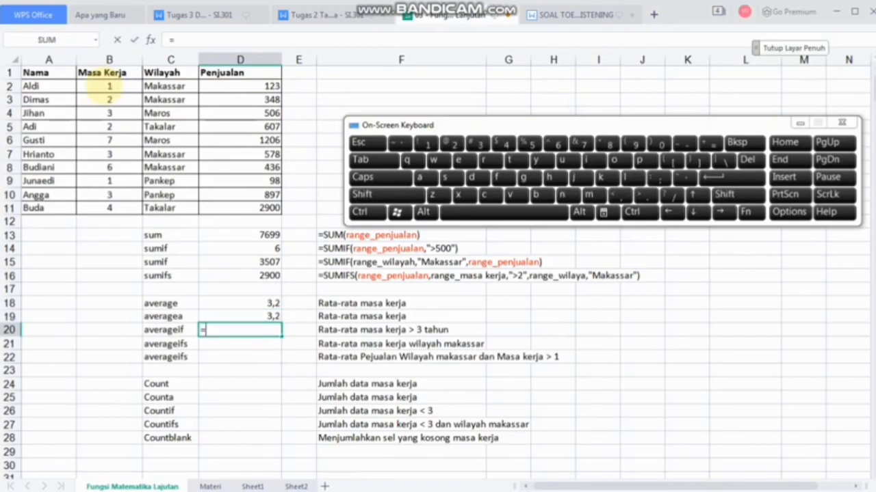
type("avera")
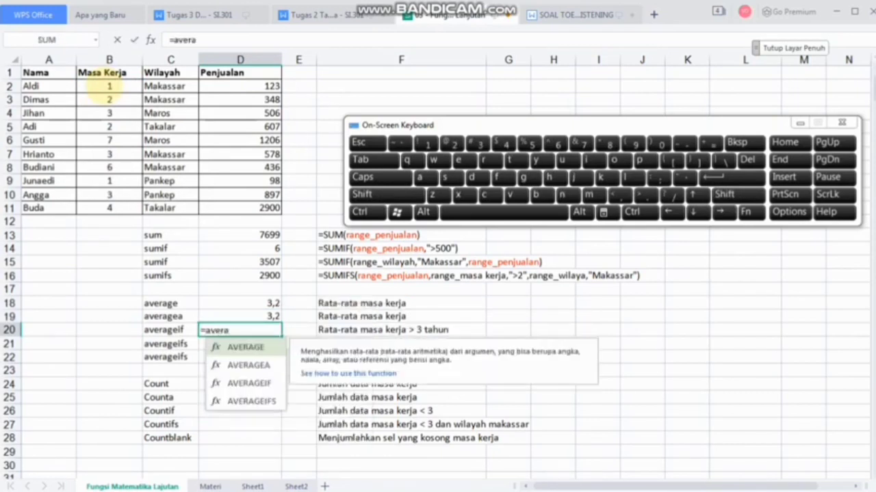
key("Down")
key("Down")
key("Tab")
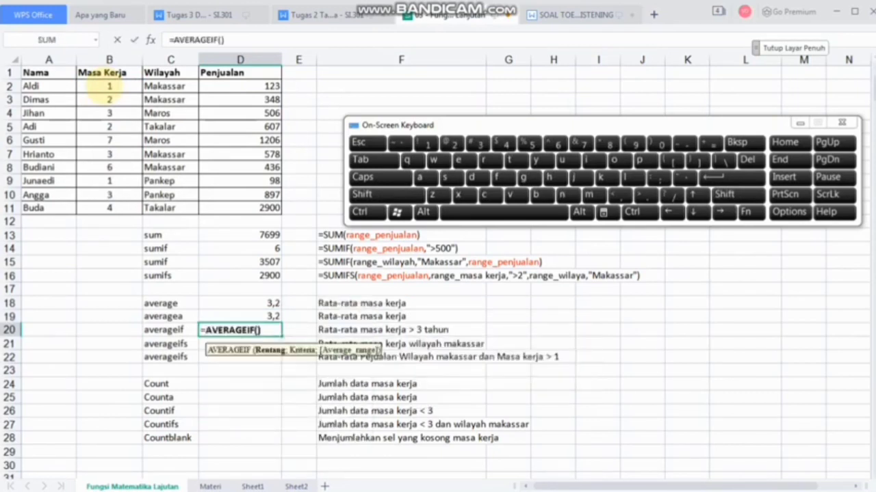
left_click(104, 86)
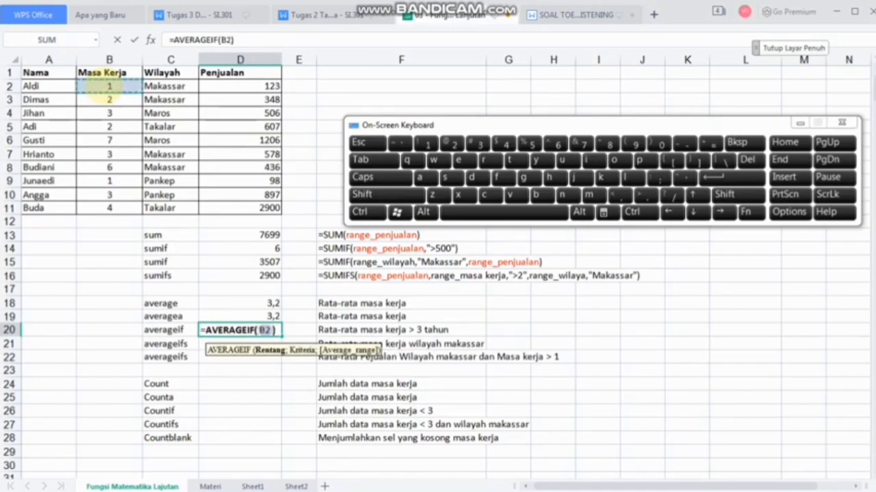
key("shift+Down")
key("shift+Down")
key("shift+Down")
key("shift+Down")
key("shift+Down")
key("shift+Down")
key("shift+Down")
key("shift+Down")
key("shift+Down")
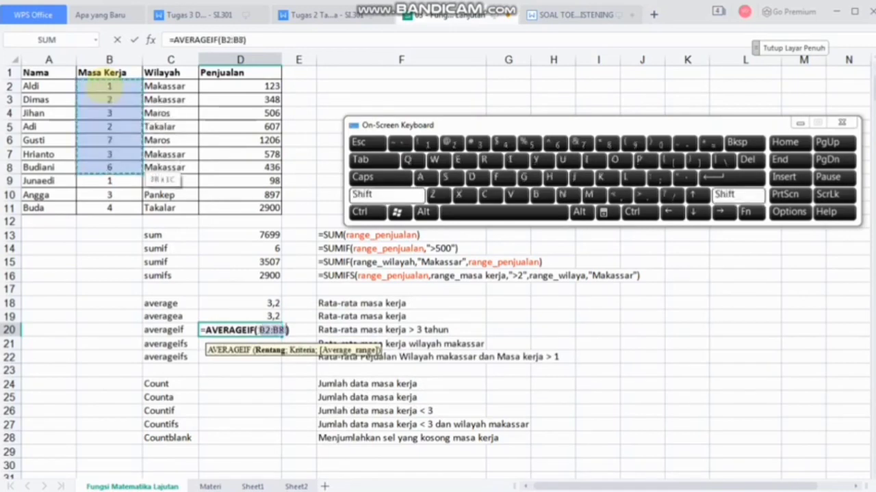
Complete the AVERAGEIF formula in D20 with the criterion ">3"
type(";\"")
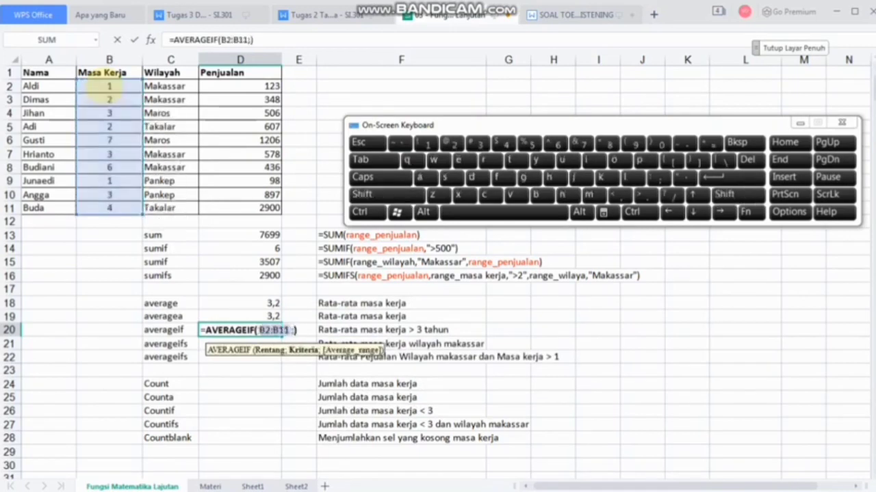
type(">3\"")
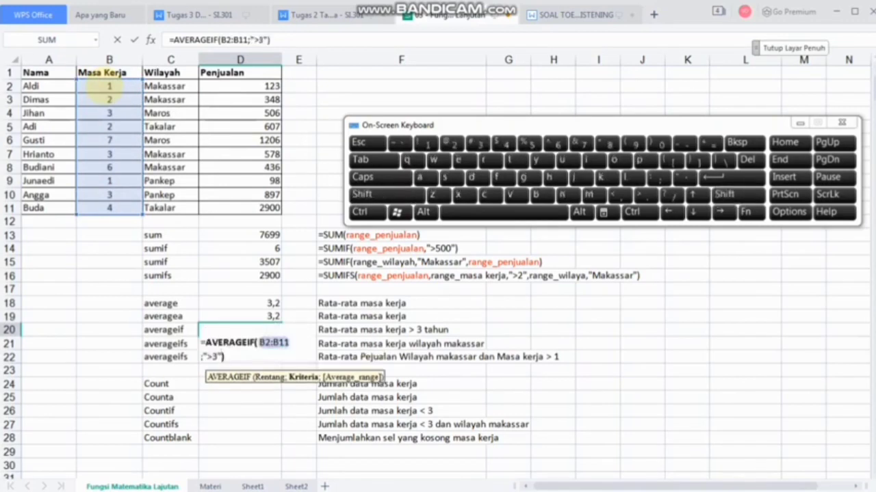
key("Return")
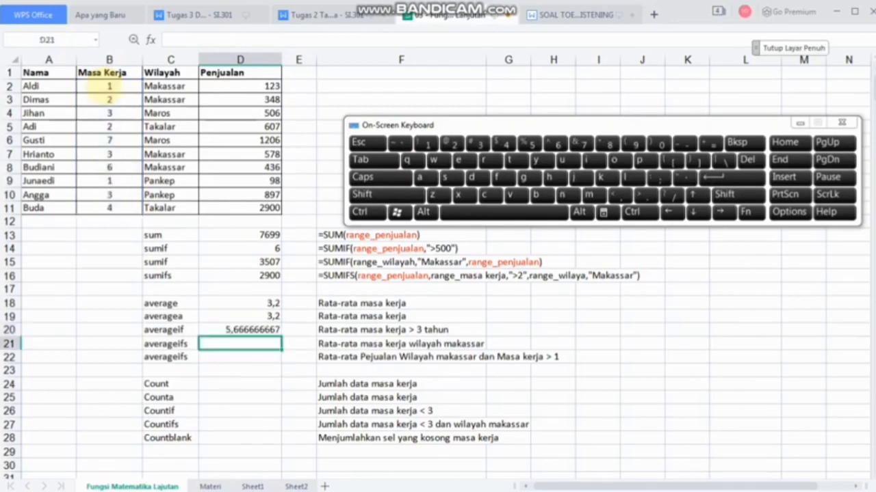
Start an AVERAGEIFS formula in D21 with the Masa Kerja range B2:B11 as its average range
type("=av")
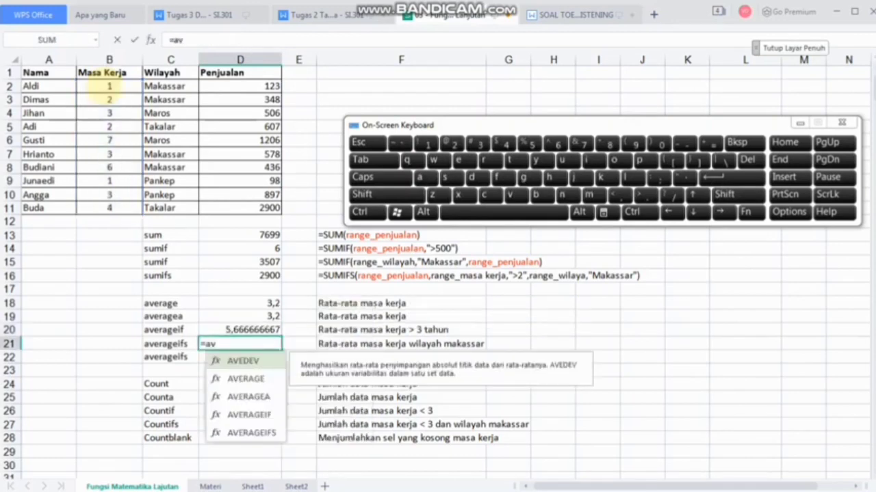
key("Down")
key("Down")
key("Down")
key("Down")
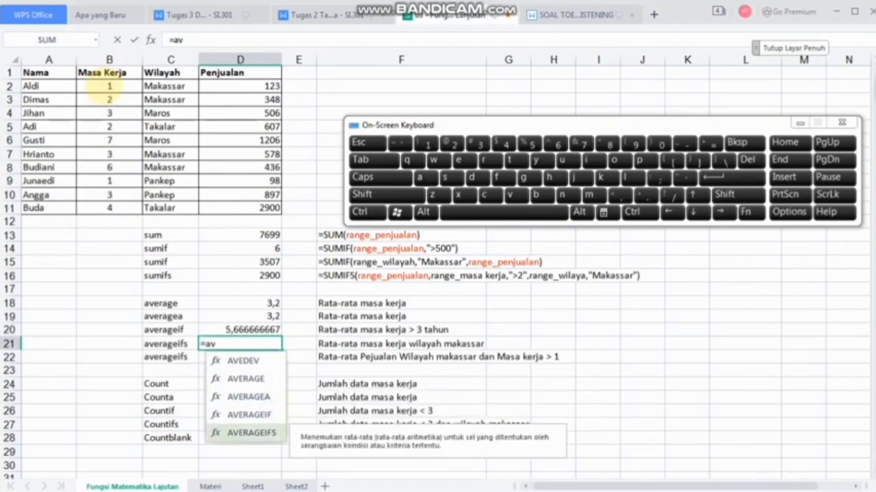
key("Tab")
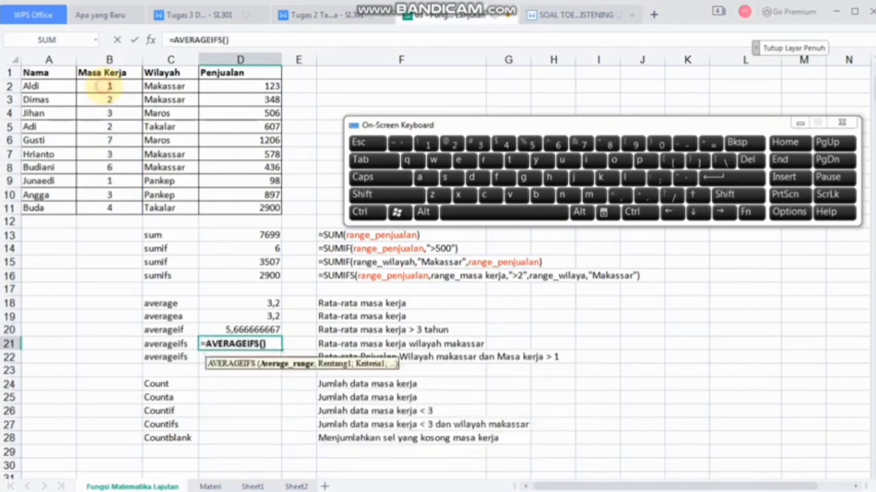
left_click(110, 86)
left_click(109, 99, "shift")
key("shift+Down")
key("shift+Down")
key("shift+Down")
key("shift+Down")
key("shift+Down")
key("shift+Down")
key("shift+Down")
key("shift+Down")
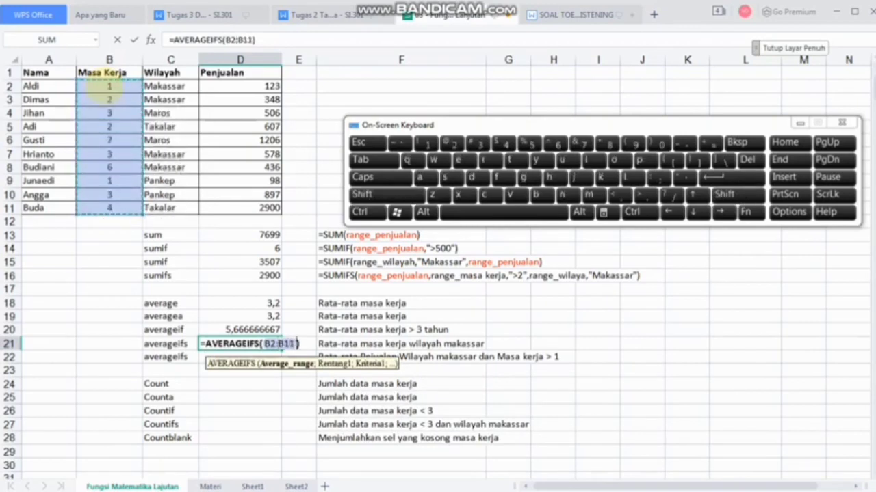
Complete the AVERAGEIFS formula in D21 with the Wilayah range C2:C11 and the criterion "Takalar"
type(";")
left_click_drag(159, 86, 198, 208)
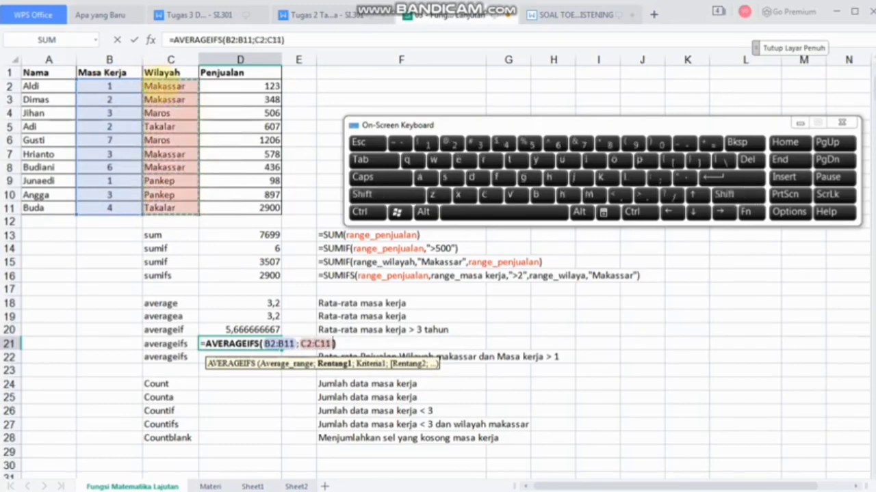
type(";\"")
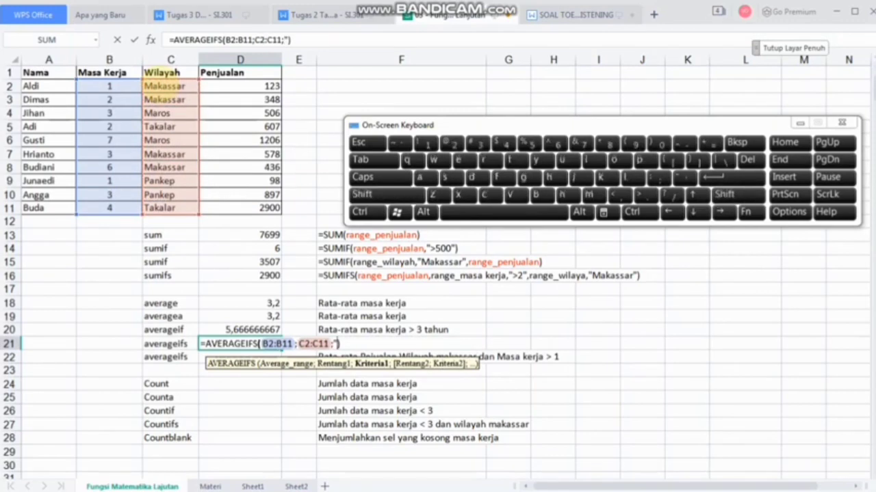
type("Taka")
type("lar")
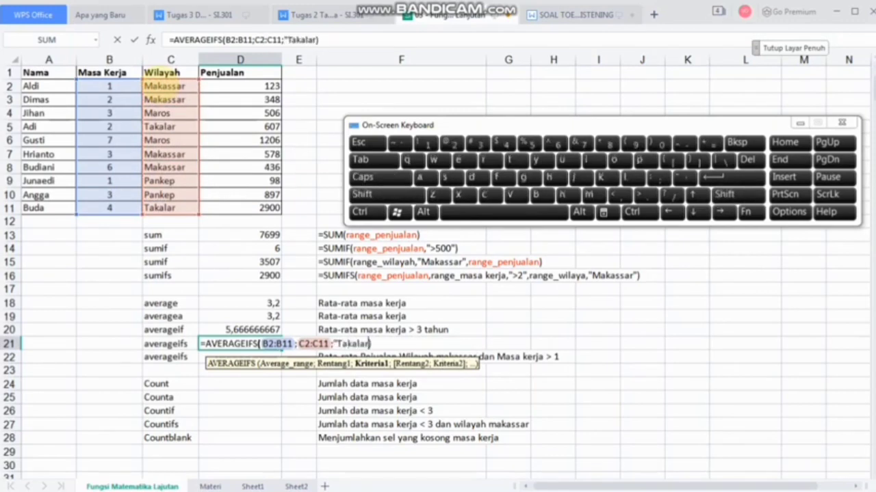
type("\"")
key("Return")
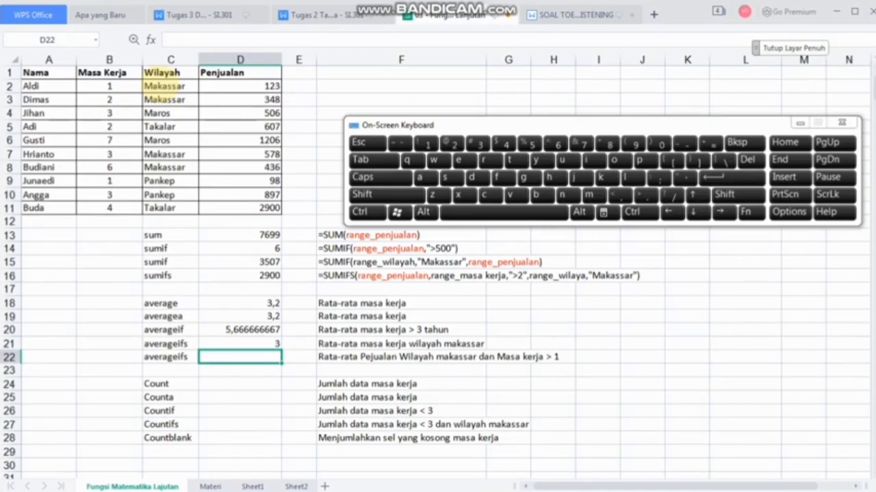
Start an AVERAGEIFS formula in D22 with the Penjualan range D2:D11 as its average range
type("=av")
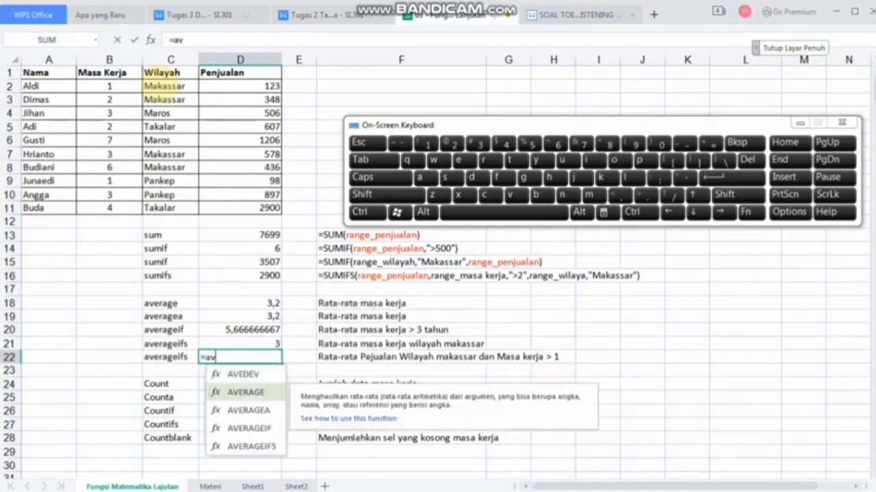
key("Down")
key("Down")
key("Down")
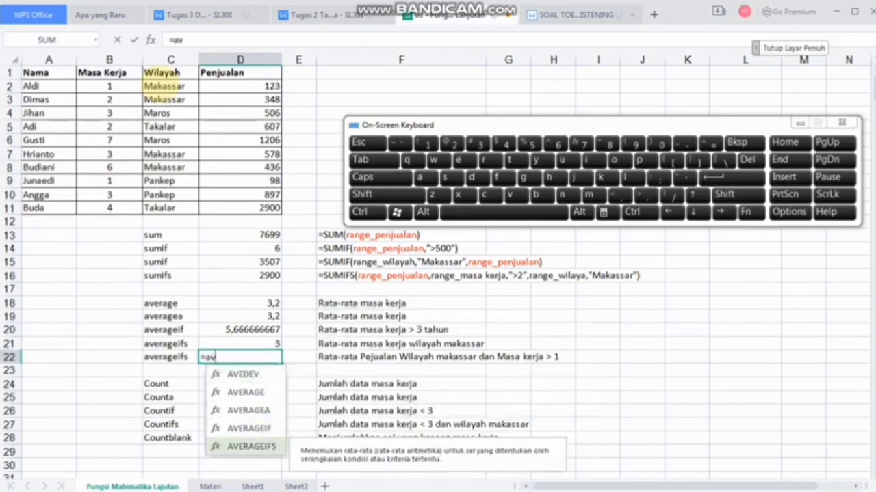
key("Tab")
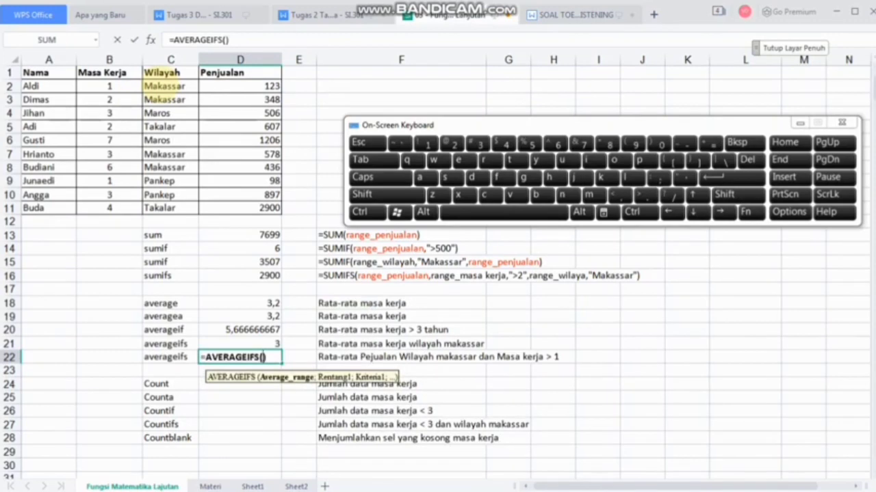
left_click(212, 87)
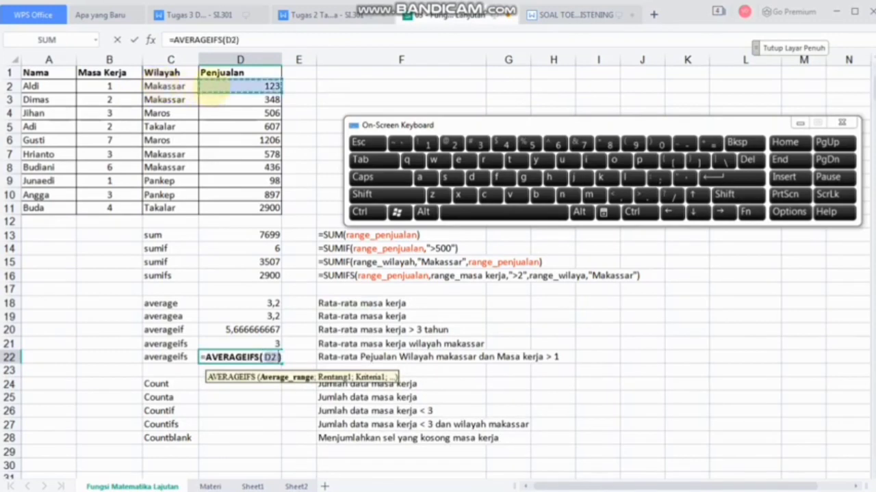
key("shift+Down")
key("shift+Down")
key("shift+Down")
key("shift+Down")
key("shift+Down")
key("shift+Down")
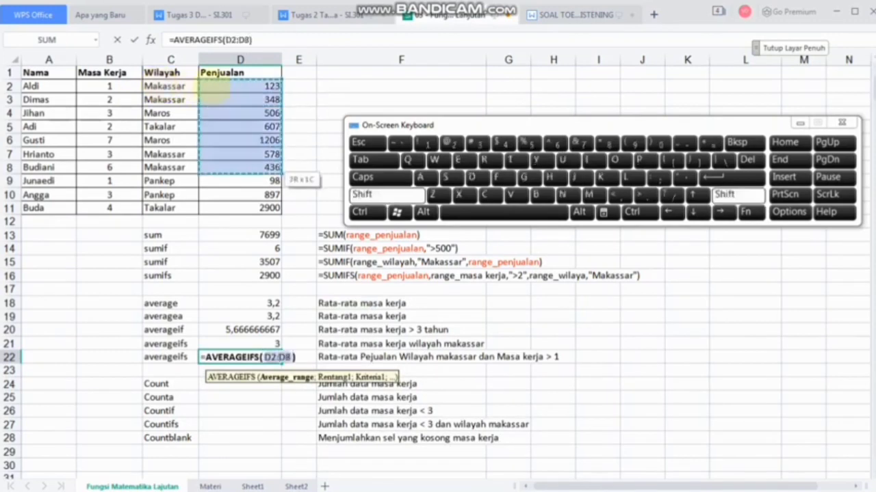
key("shift+Down")
key("shift+Down")
key("shift+Down")
Add the Wilayah range C2:C11 with the criterion "Takalar" to the AVERAGEIFS formula in D22
type(";")
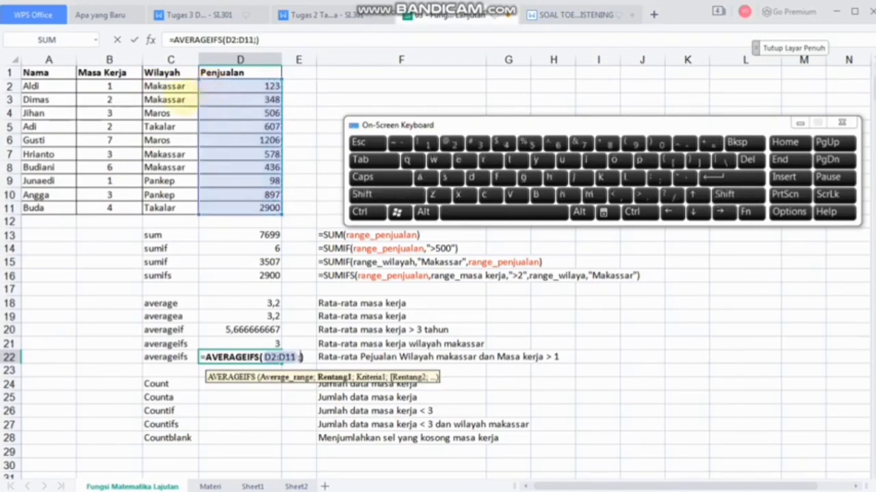
left_click(176, 87)
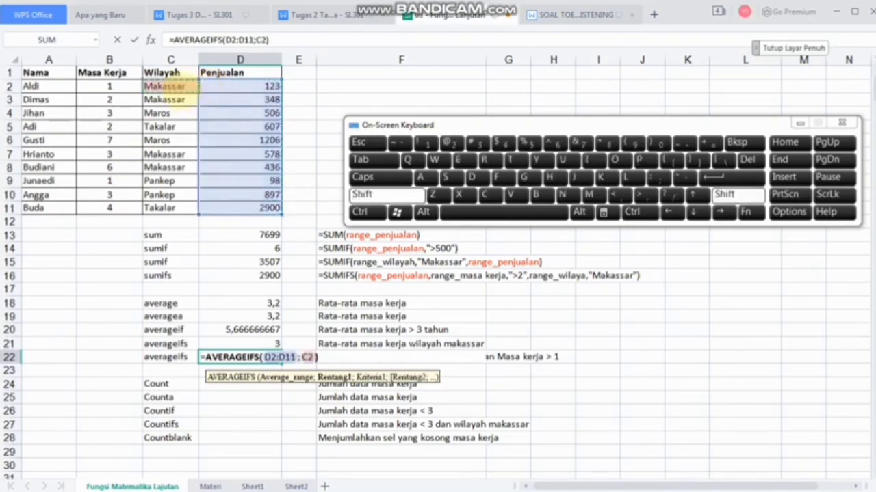
key("shift+Down")
key("shift+Down")
key("shift+Down")
key("shift+Down")
key("shift+Down")
key("shift+Down")
key("shift+Down")
key("shift+Down")
key("shift+Down")
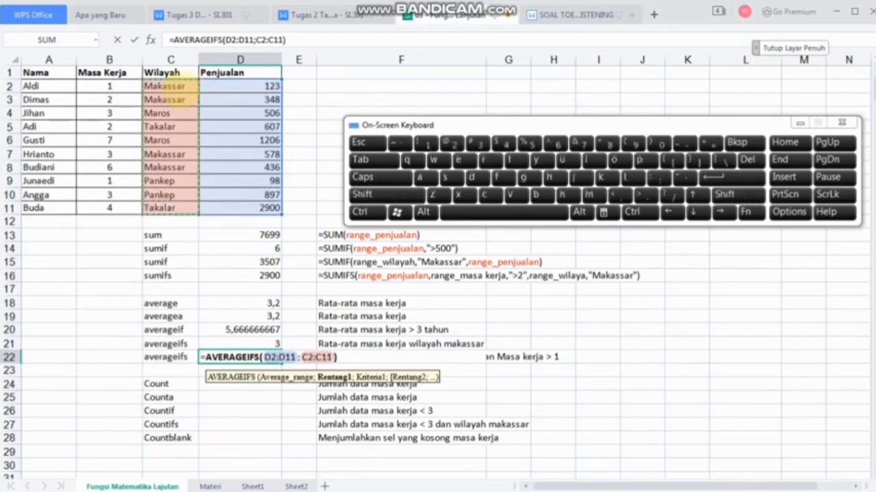
type(";\"")
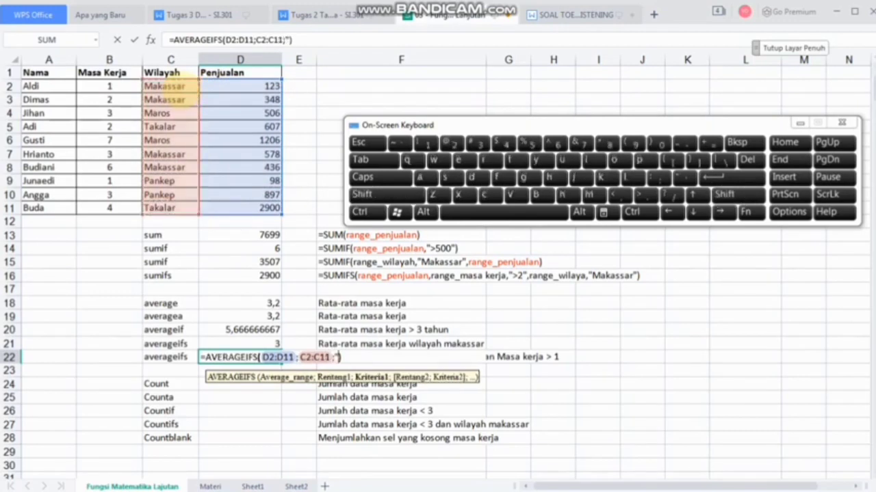
key("Caps_Lock")
type("T")
key("Caps_Lock")
type("akalar")
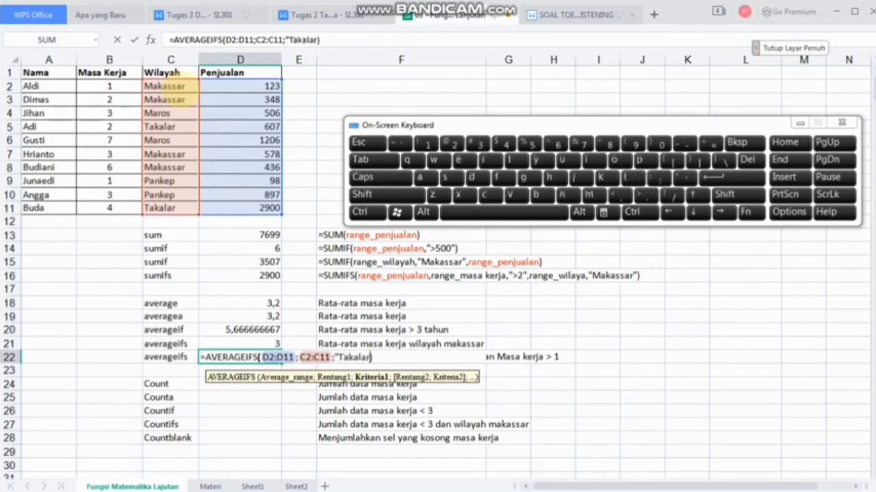
type("\"")
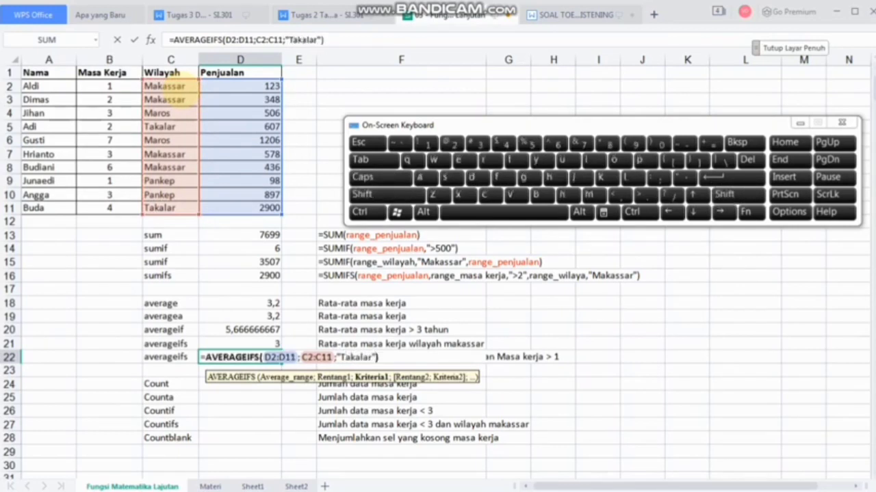
Complete the AVERAGEIFS formula in D22 with the Masa Kerja range B2:B11 and the criterion ">1"
type(";")
left_click(120, 87)
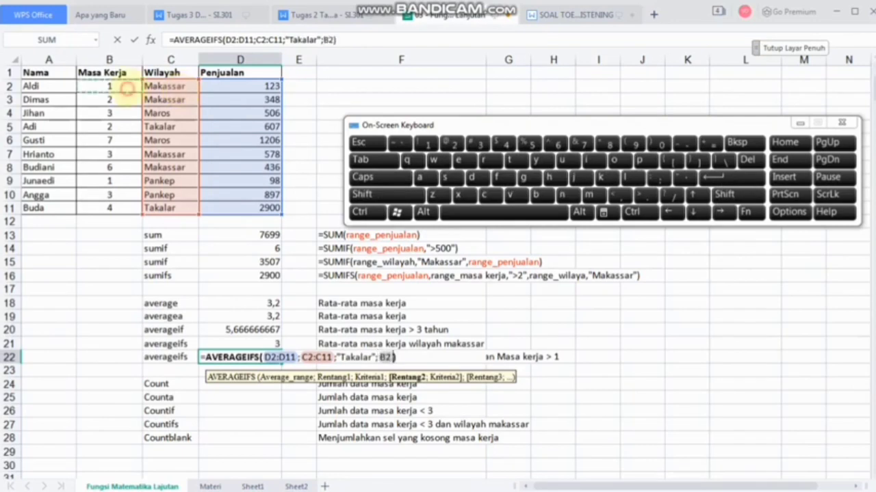
left_click_drag(121, 92, 130, 209)
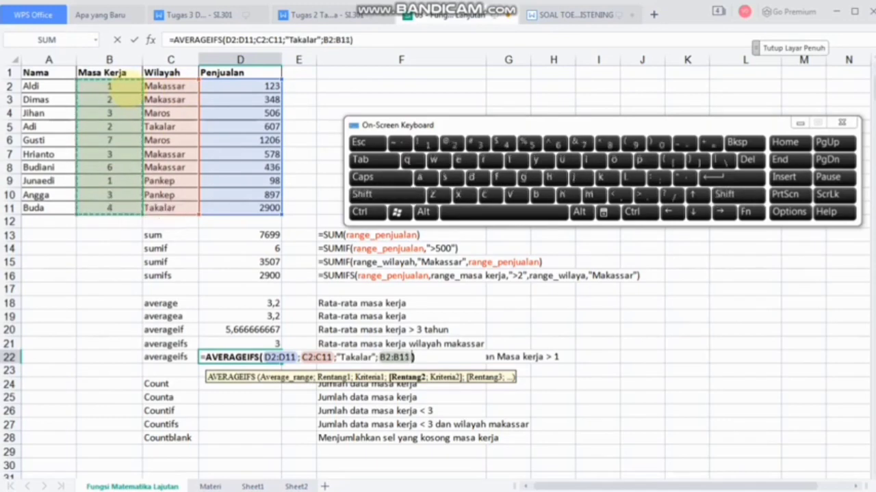
type(";\">")
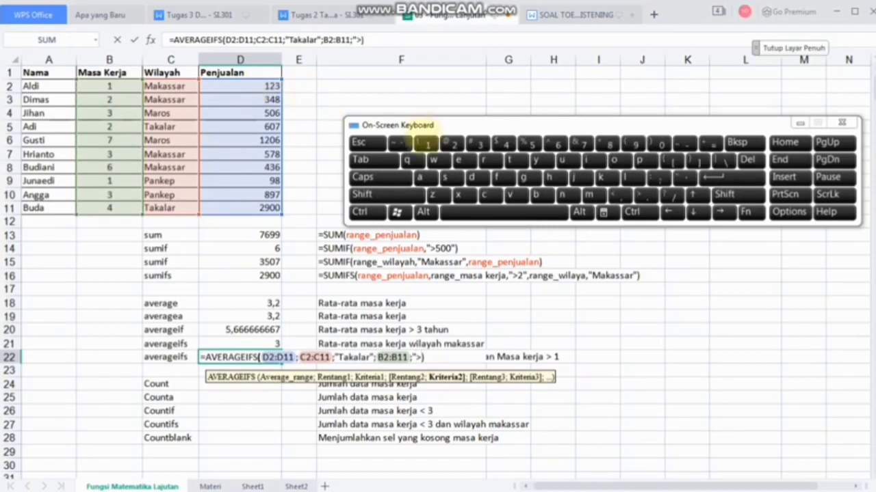
type("1\"")
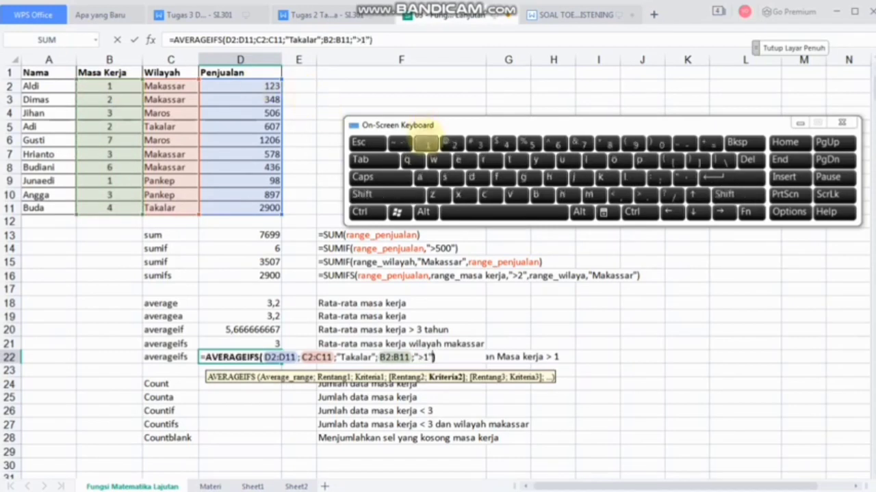
key("Return")
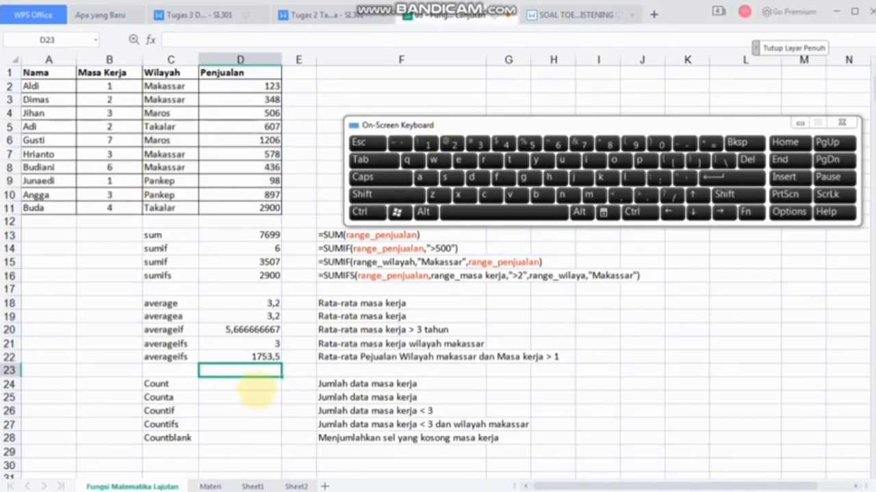
Enter a COUNT formula in D24 for the whole data range A2:D11
left_click(257, 386)
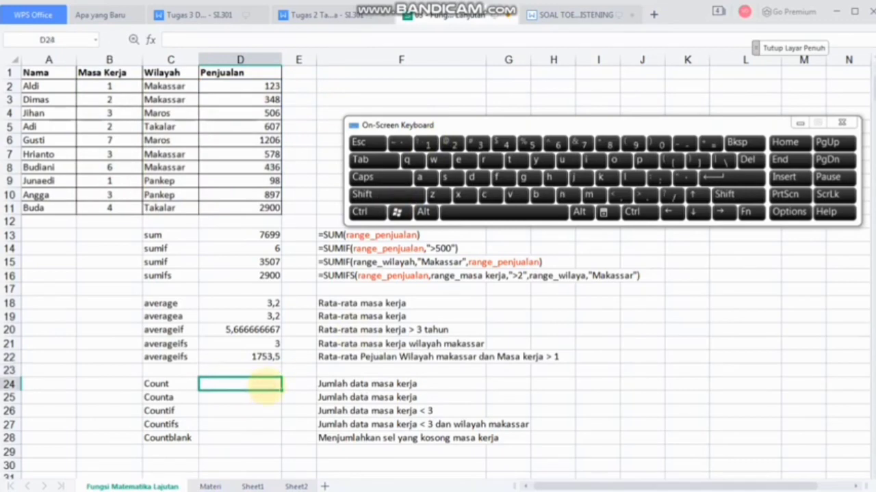
double_click(257, 386)
type("=coun")
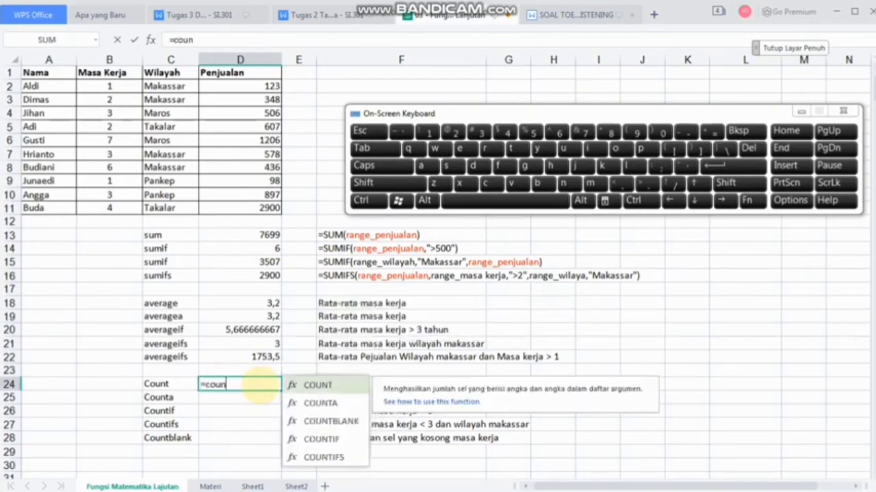
key("Tab")
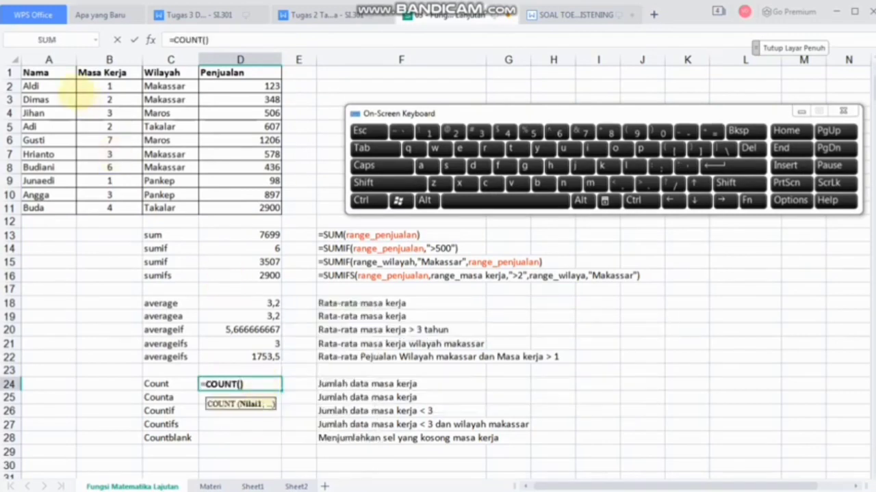
left_click(69, 86)
key("shift+Right")
key("shift+Right")
key("shift+Right")
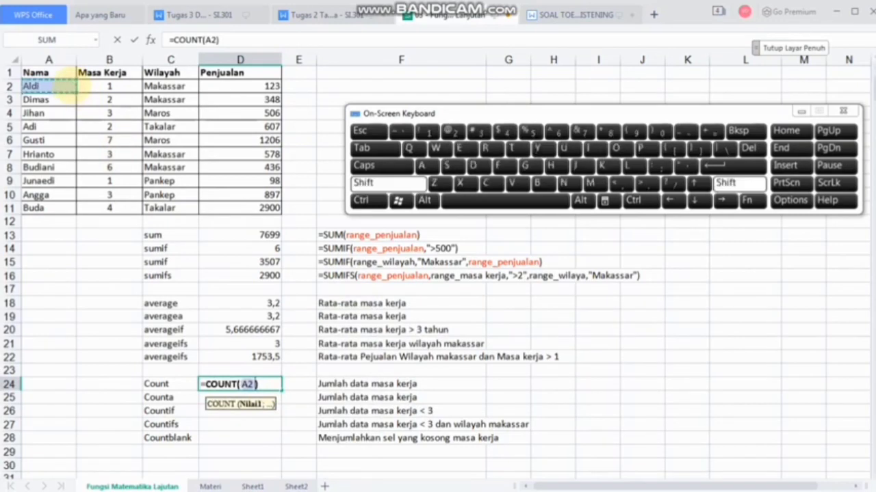
key("shift+Down")
key("shift+Down")
key("shift+Down")
key("shift+Down")
key("shift+Down")
key("shift+Down")
key("shift+Down")
key("shift+Down")
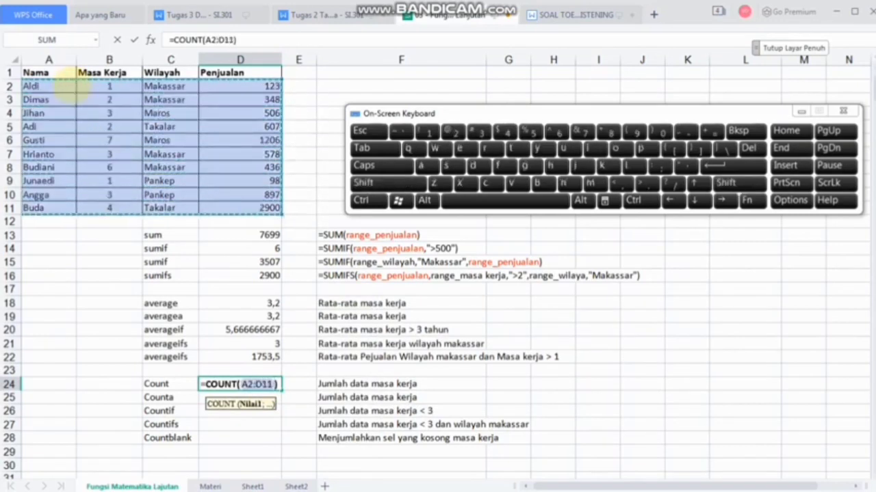
key("Return")
Start a COUNTA formula in D25 beside the Counta label
type("=coun")
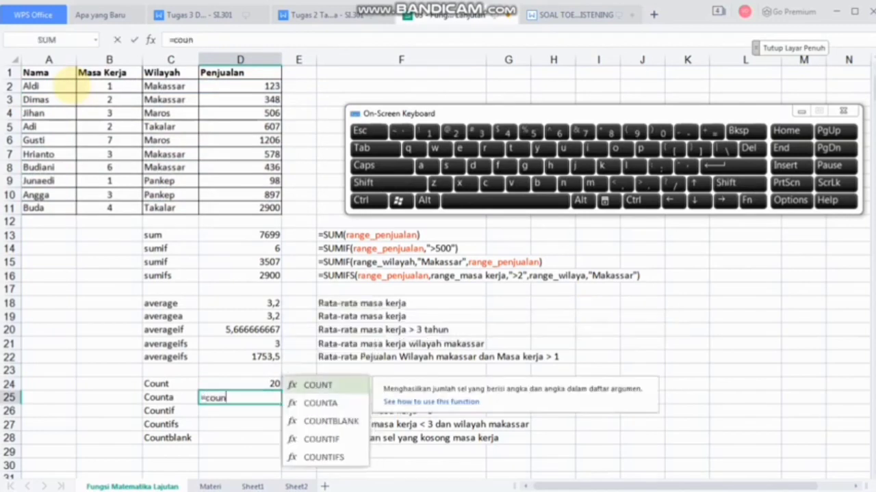
key("Down")
key("Tab")
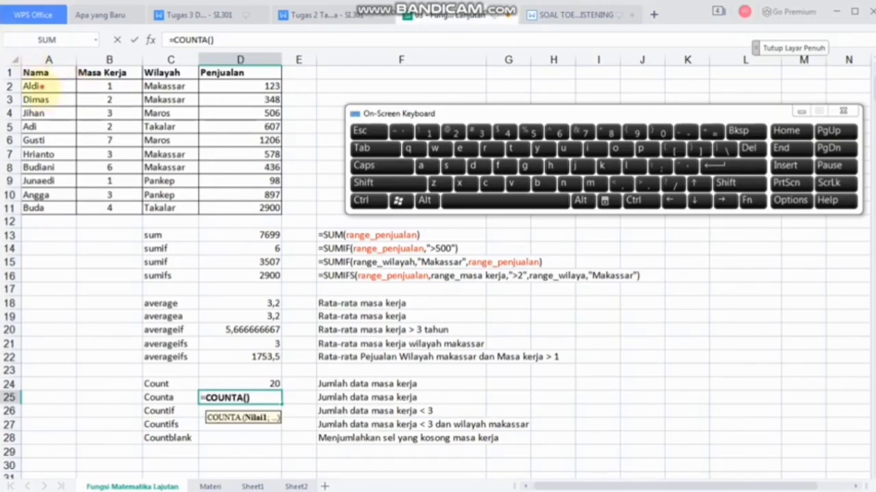
left_click_drag(42, 87, 277, 115)
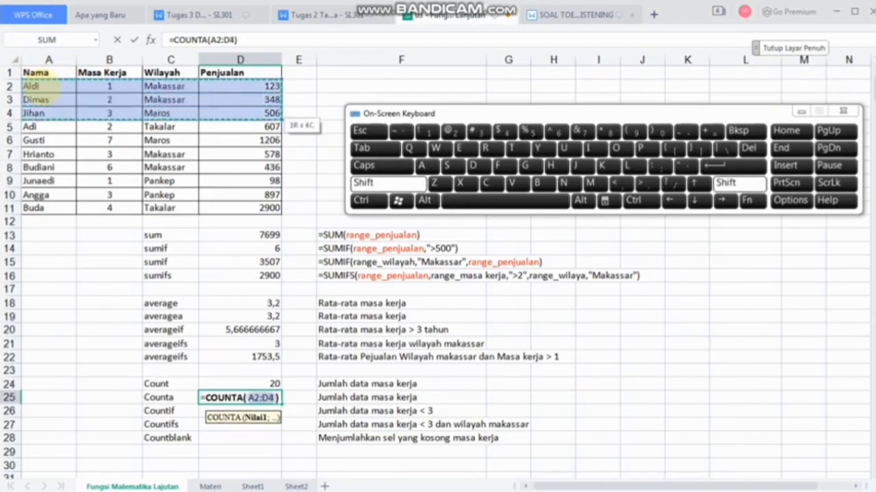
key("shift+Down")
key("shift+Down")
key("shift+Down")
key("Down")
key("Down")
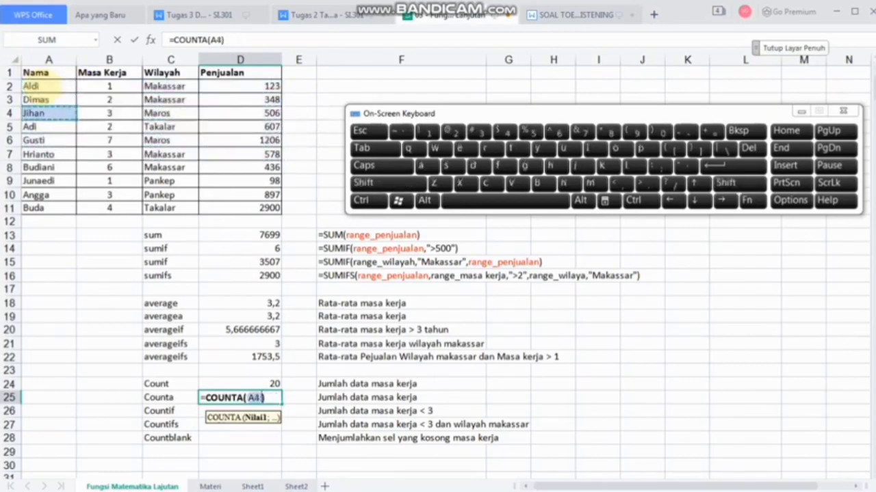
Complete the COUNTA formula in D25 with the whole data range A2:D11
key("Up")
key("Up")
key("shift+Right")
key("shift+Right")
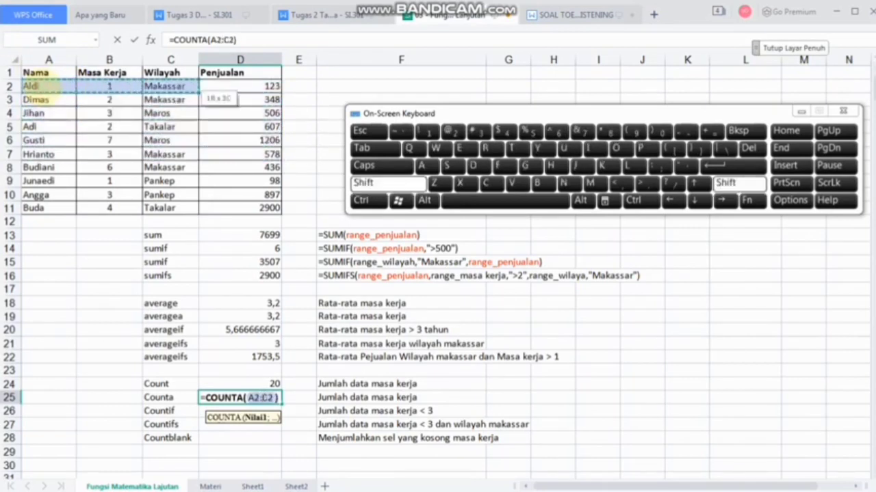
key("shift+Right")
key("shift+Down")
key("shift+Down")
key("shift+Down")
key("shift+Down")
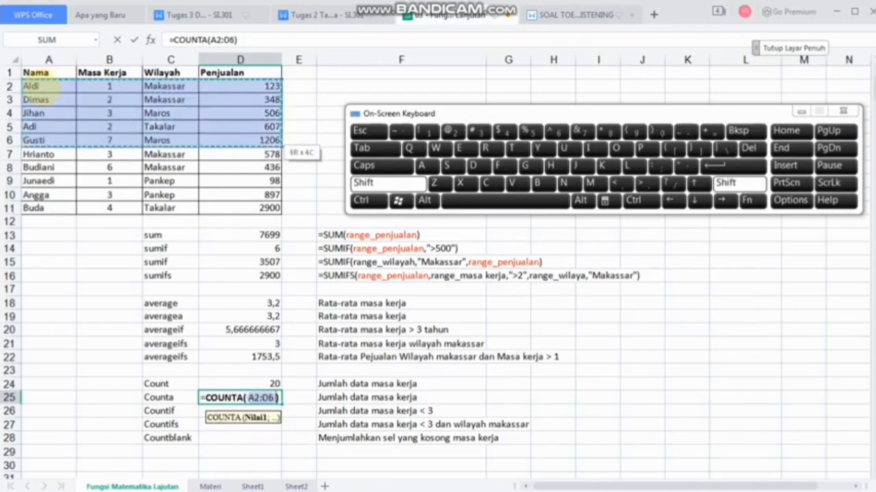
key("shift+Down")
key("shift+Down")
key("shift+Down")
key("shift+Down")
key("shift+Down")
key("Return")
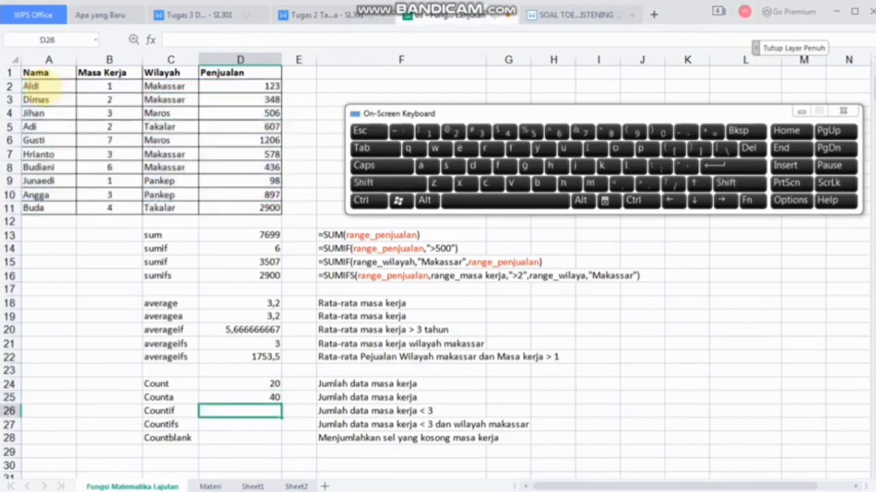
Enter a COUNTIF formula in D26 for the Masa Kerja range B2:B11 with the criterion "<3"
type("=co")
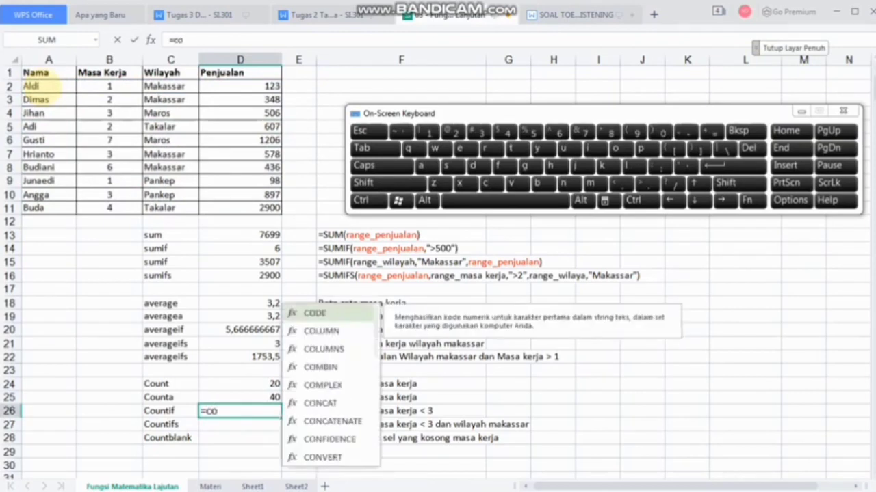
type("untif")
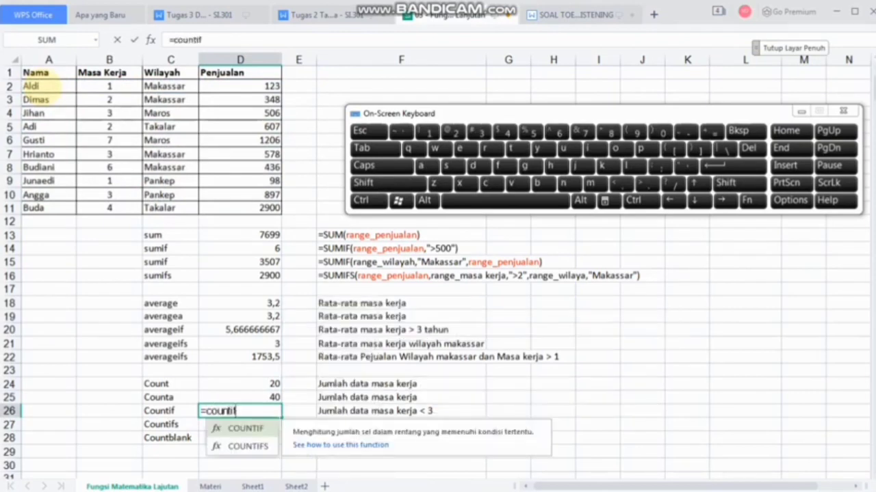
type("(")
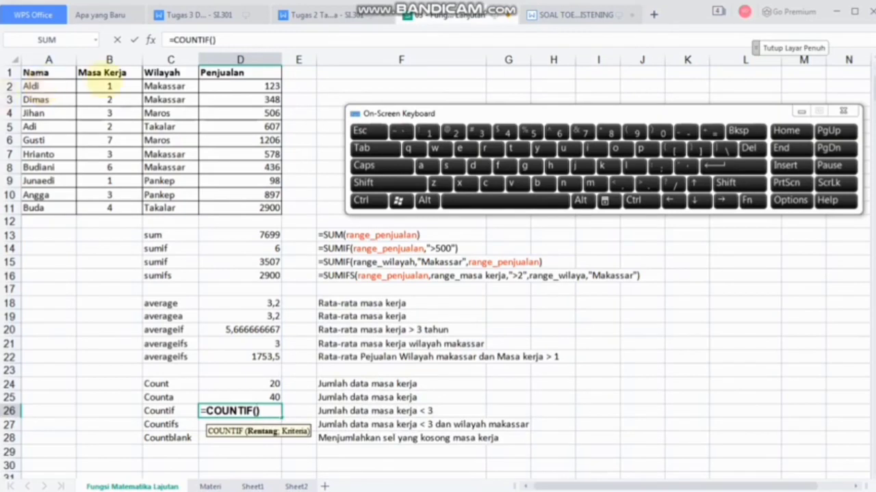
left_click(110, 83)
key("shift+Down")
key("shift+Down")
key("shift+Down")
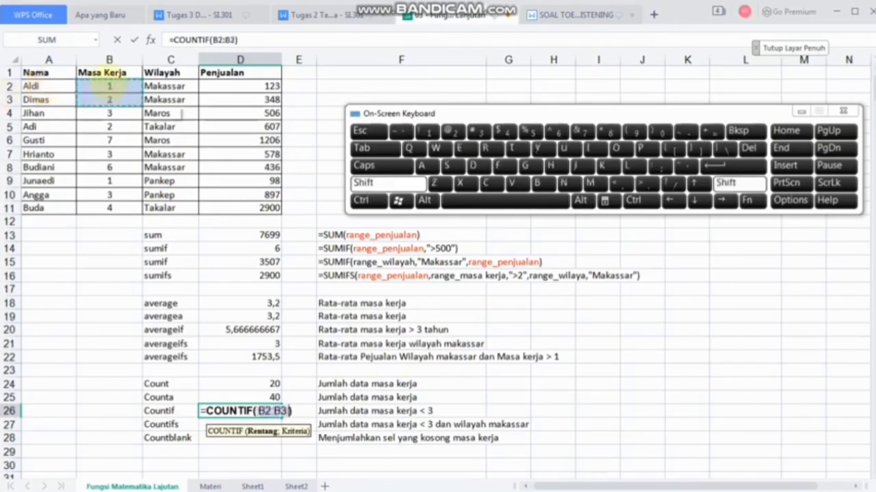
key("shift+Down")
key("shift+Down")
key("shift+Down")
key("shift+Down")
key("shift+Down")
key("shift+Down")
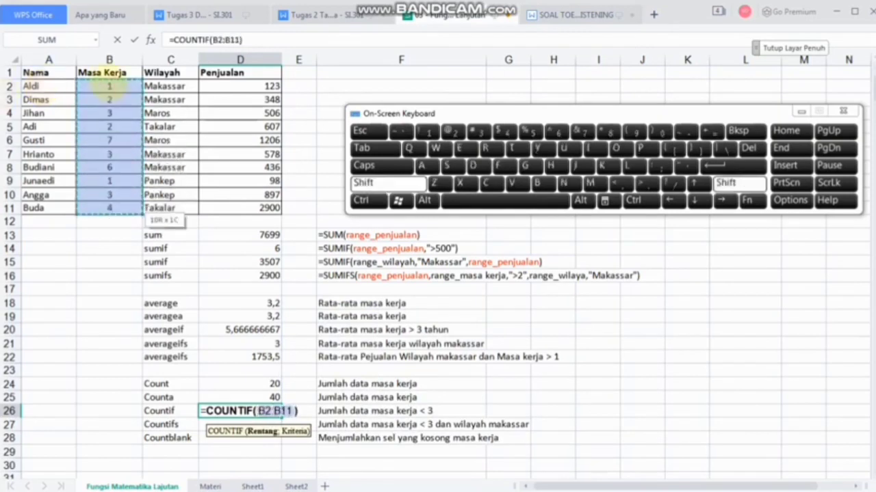
type(";\"<3")
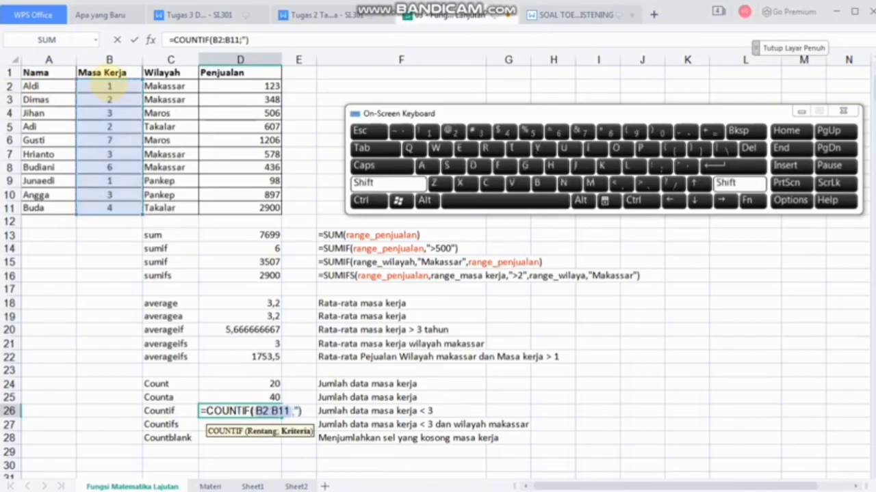
type(")")
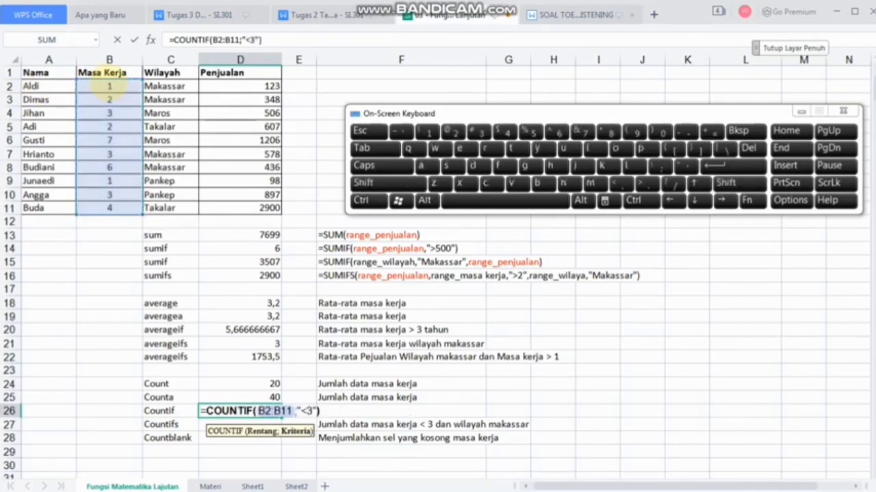
key("Return")
type("=")
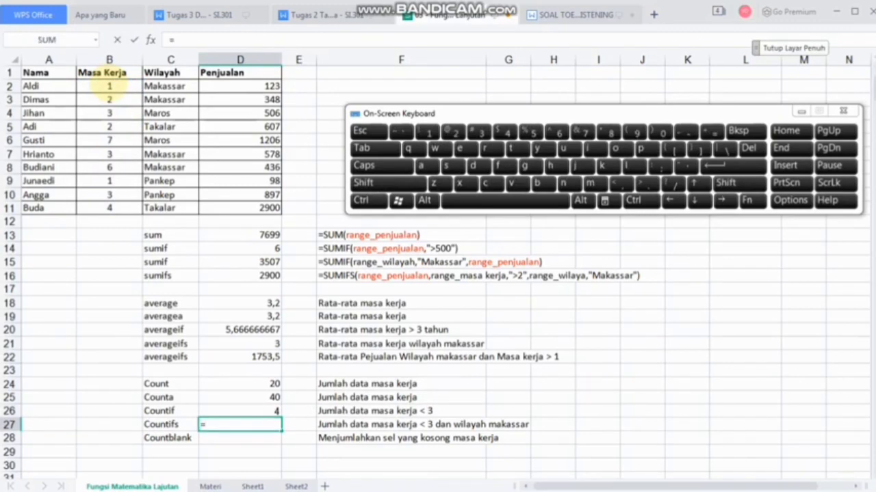
type("counti")
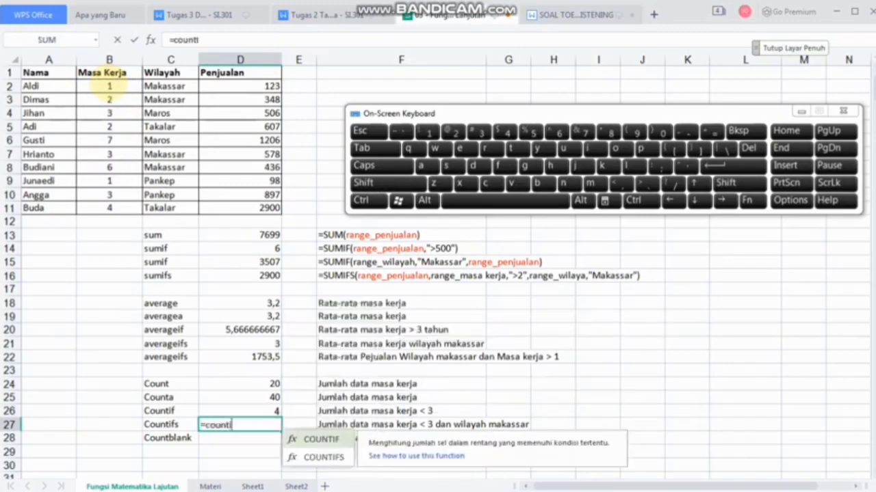
type("fs")
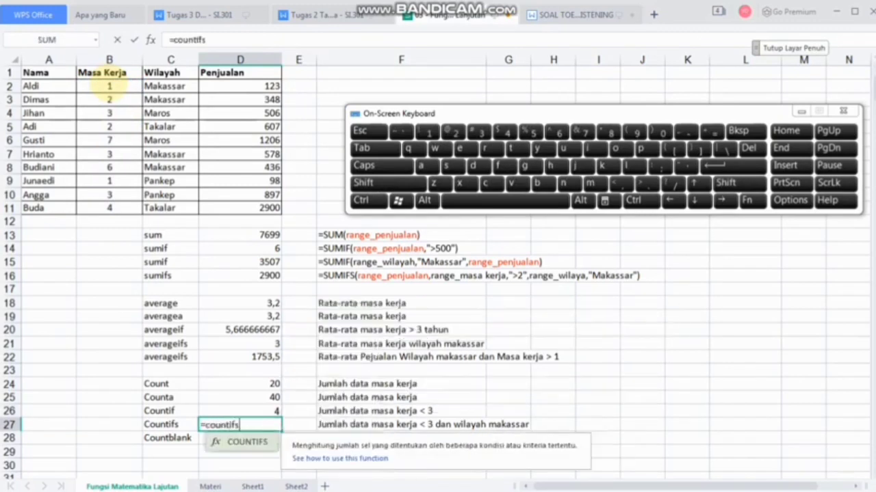
type("(")
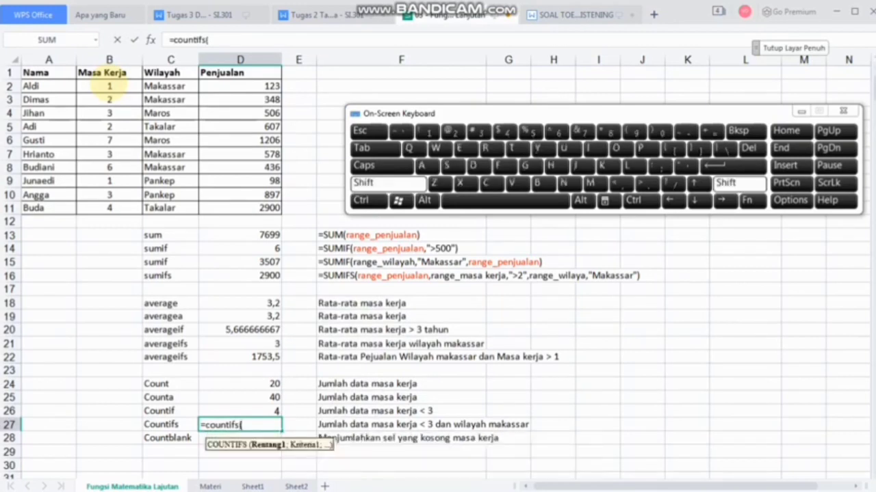
key("BackSpace")
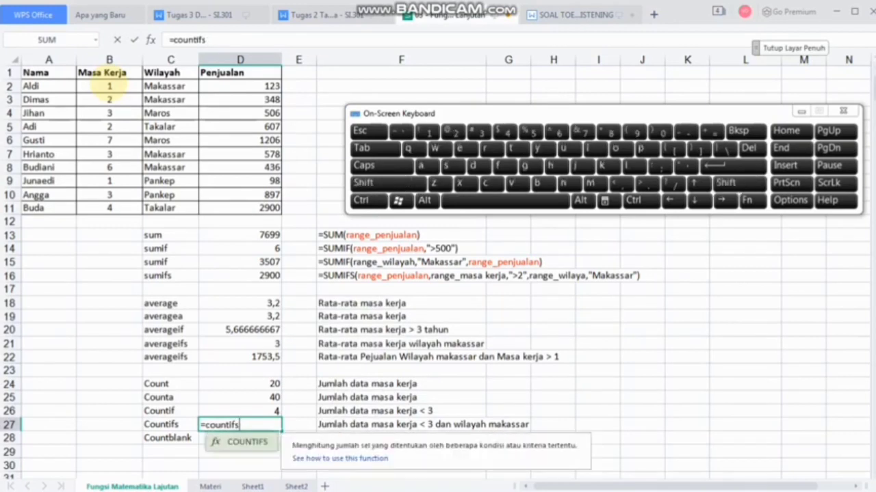
key("BackSpace")
key("BackSpace")
key("BackSpace")
key("BackSpace")
key("BackSpace")
key("BackSpace")
key("BackSpace")
key("BackSpace")
key("BackSpace")
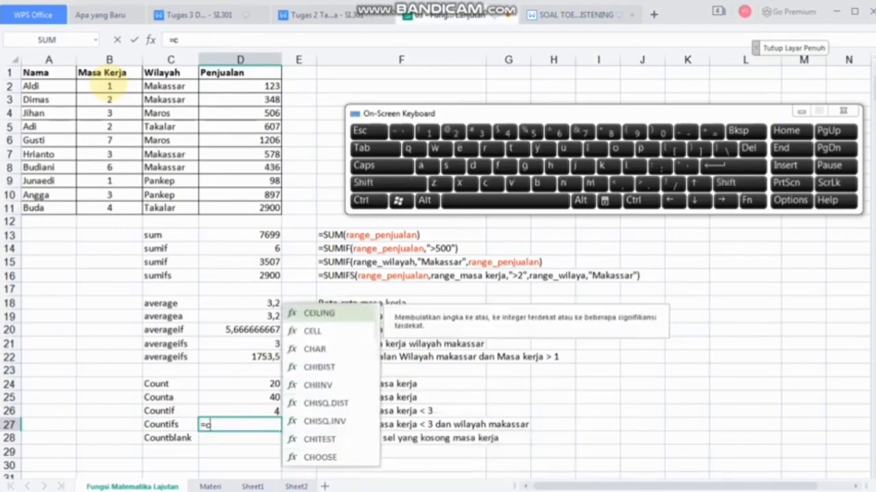
Start a COUNTIFS formula in D27 beside the Countifs label
type("=coun")
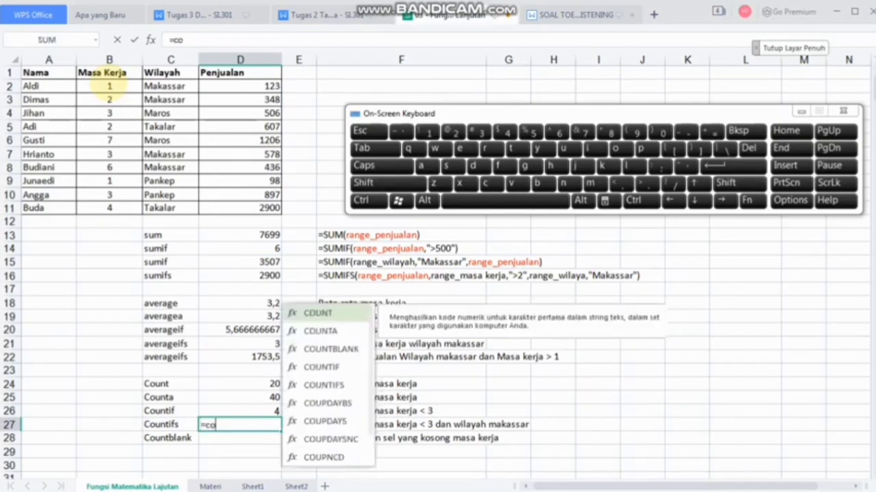
key("Down")
key("Down")
key("Down")
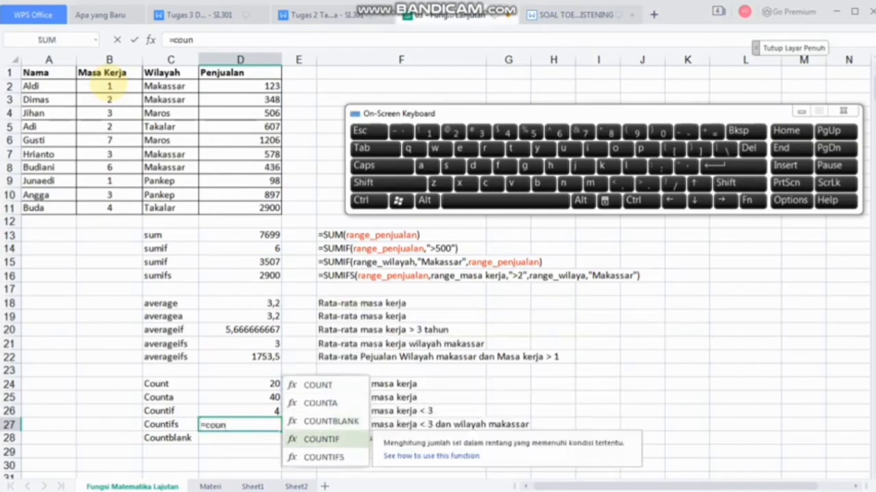
key("Down")
key("Tab")
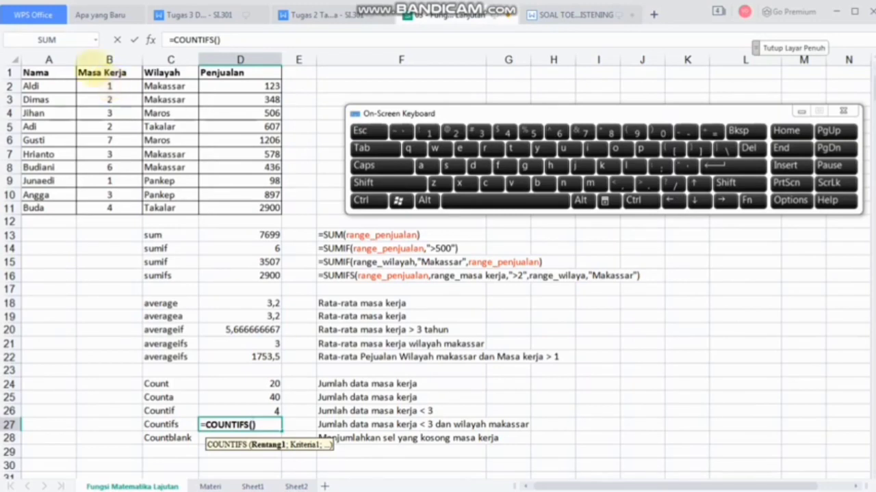
Add the Masa Kerja range B2:B11 with the criterion "<3" to the COUNTIFS formula in D27
left_click(109, 83)
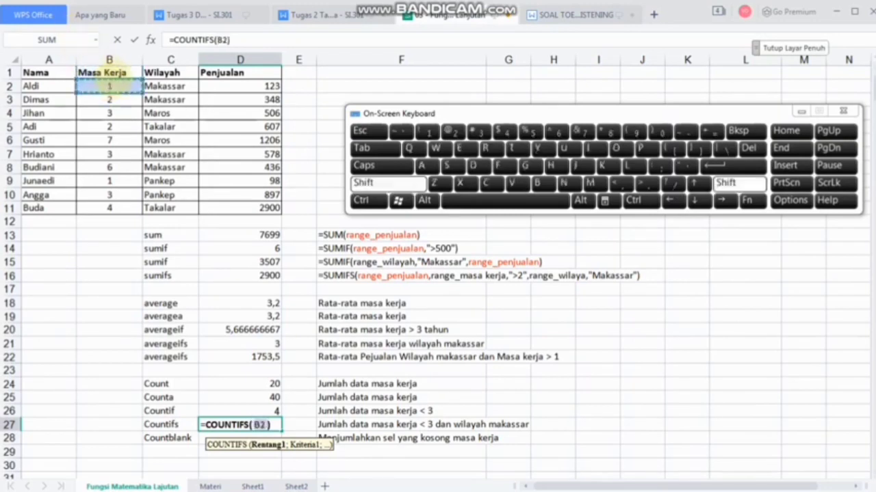
key("shift+Down")
key("shift+Down")
key("shift+Down")
key("shift+Down")
key("shift+Down")
key("shift+Down")
key("shift+Down")
key("shift+Down")
key("shift+Down")
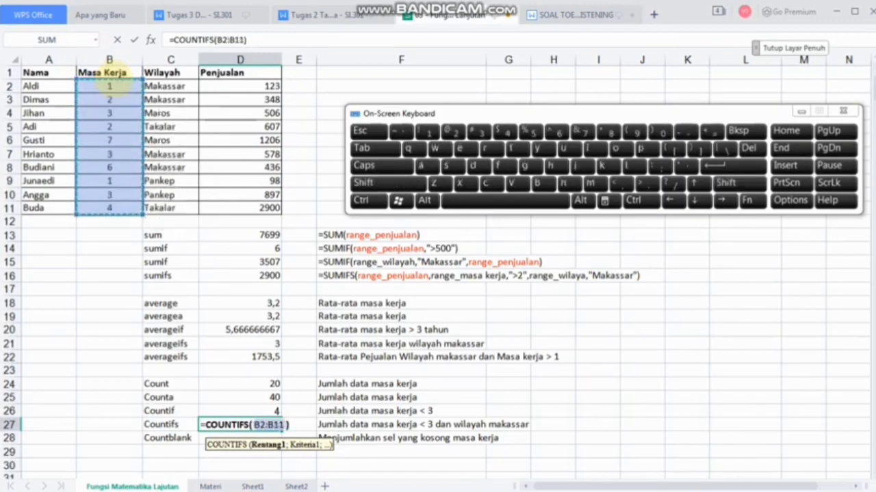
type(";")
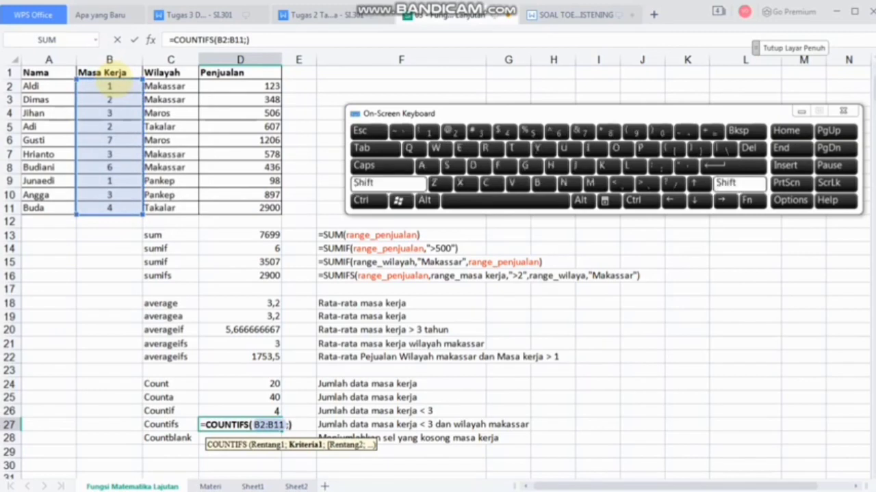
type("\"<3")
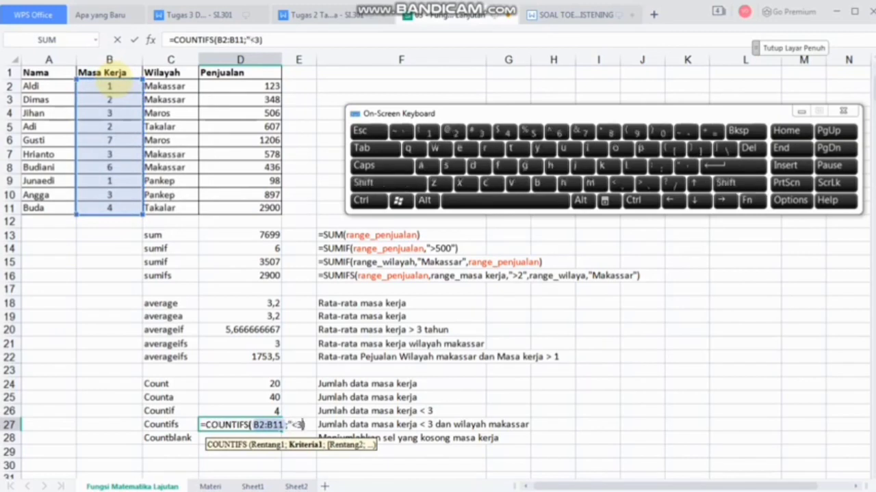
type("\"")
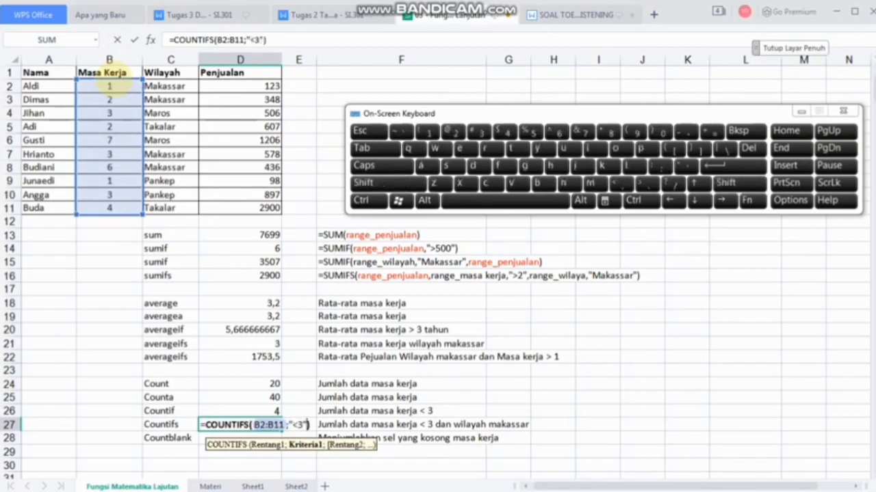
Complete the COUNTIFS formula in D27 with the Wilayah range C2:C11 and the criterion "Takalar"
type(";")
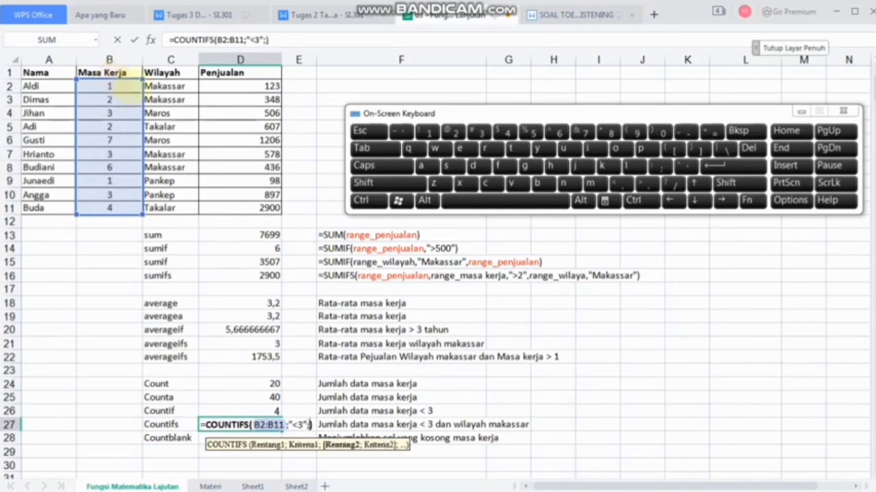
left_click_drag(152, 85, 189, 211)
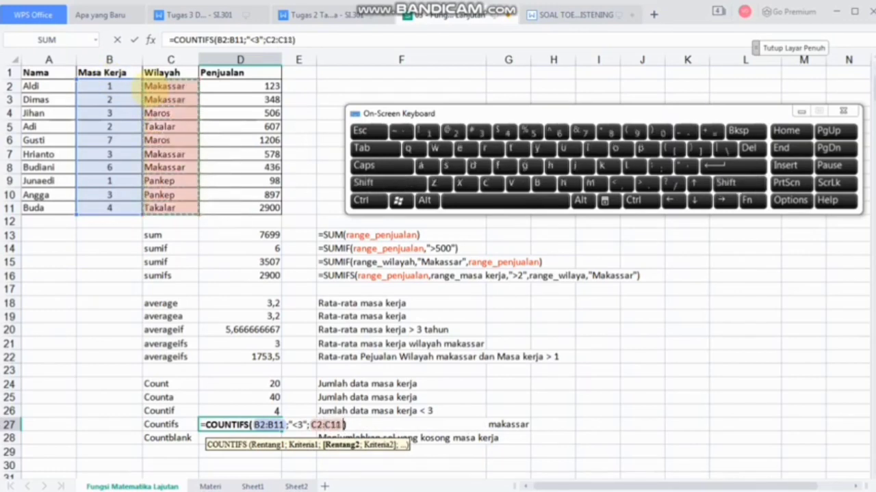
type(";C2:C11;\"Ta")
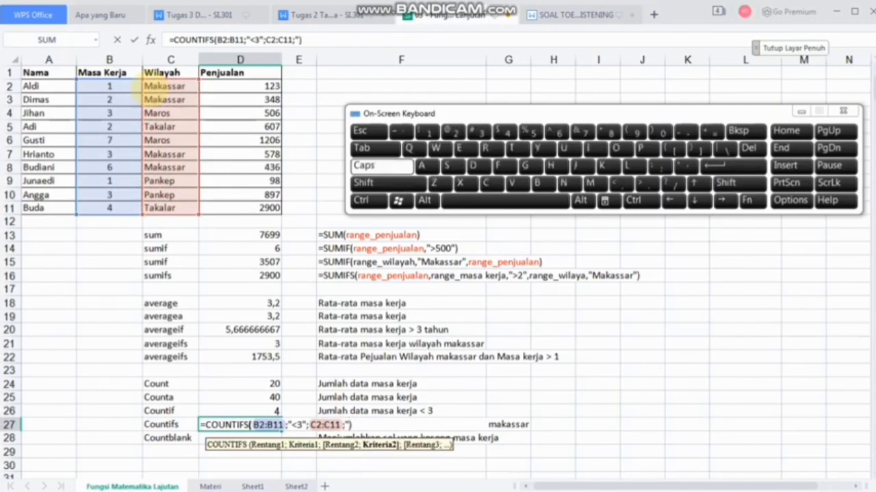
type("kalar\"")
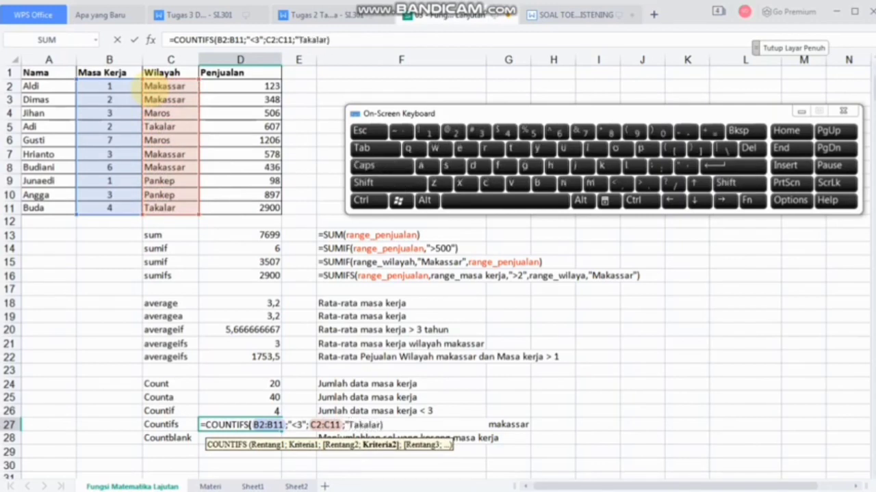
key("Return")
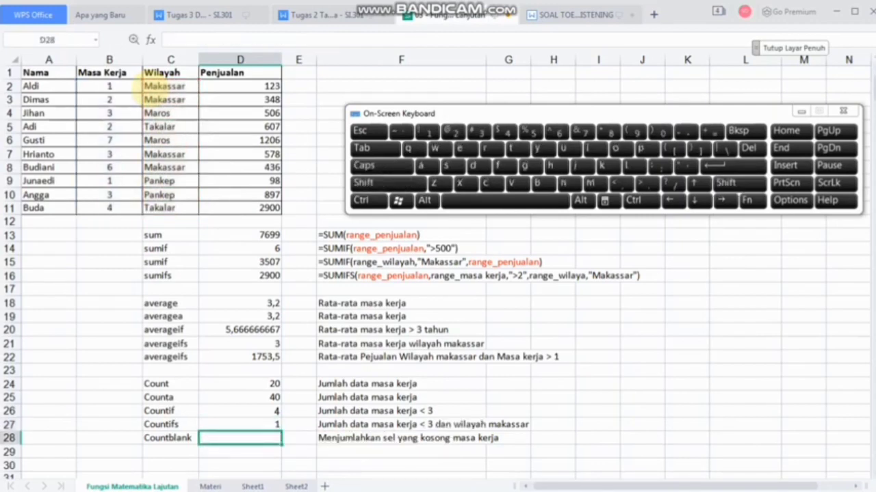
Enter a COUNTBLANK formula in D28 for the whole data range A2:D11
type("=cou")
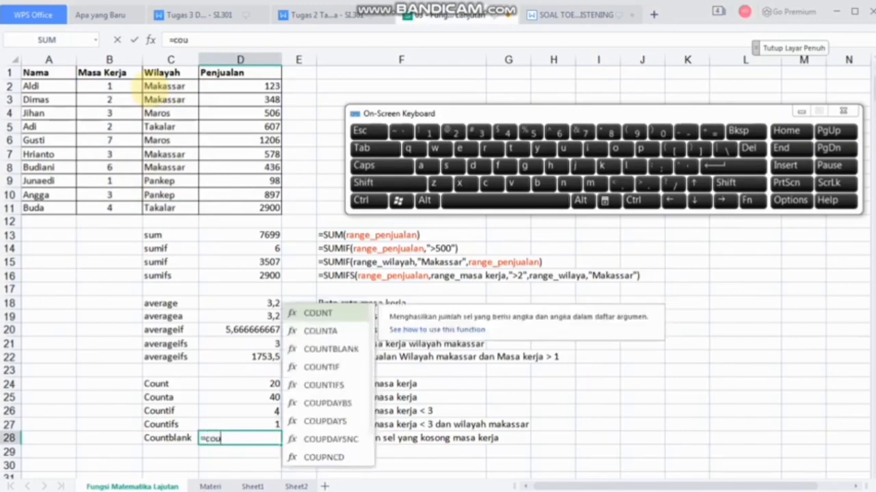
key("Down")
key("Tab")
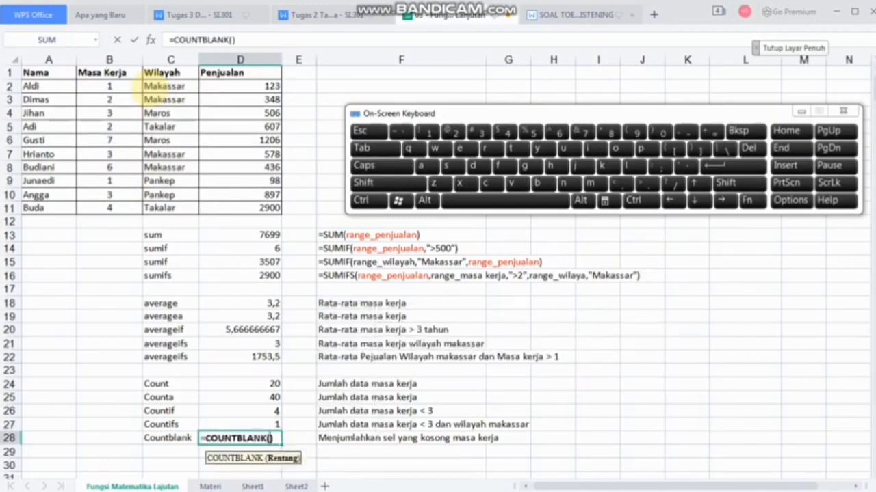
key("shift")
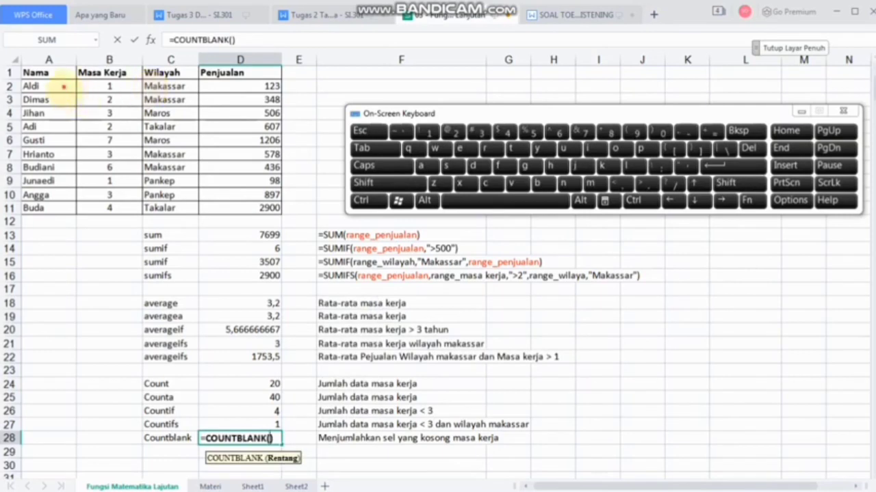
left_click(59, 87)
key("shift+Right")
key("shift+Right")
key("shift+Right")
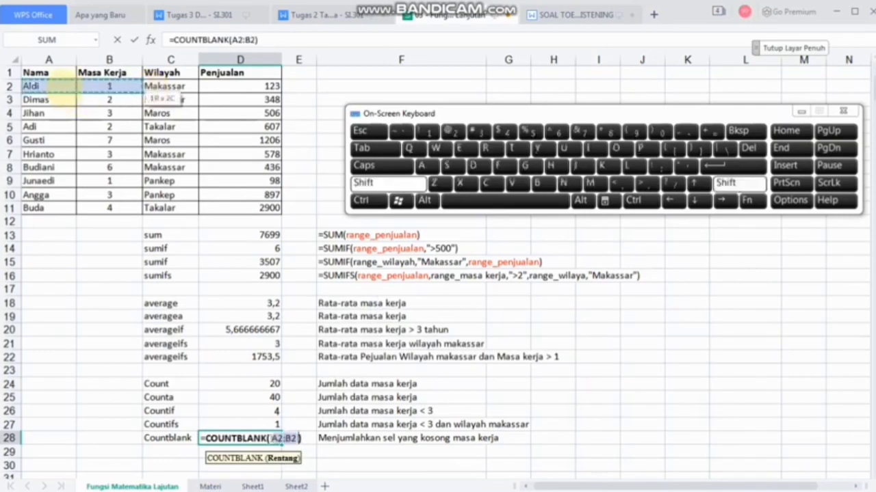
key("shift+Down")
key("shift+Down")
key("shift+Down")
key("shift+Down")
key("shift+Down")
key("shift+Down")
key("shift+Down")
key("shift+Down")
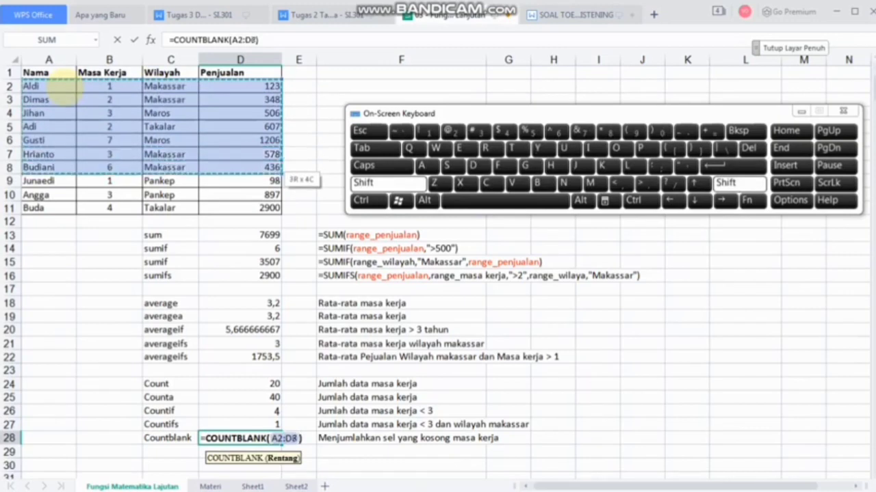
key("shift+Down")
key("Return")
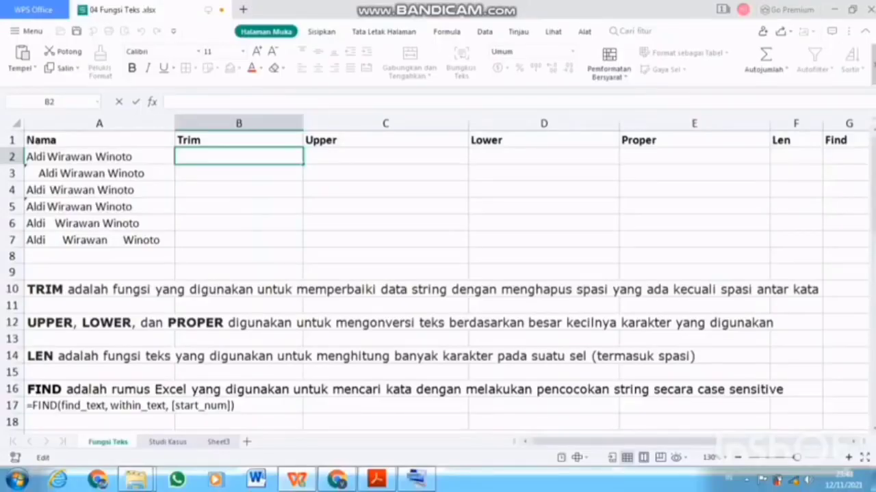
Enter a TRIM formula in B2 for the name in A2 and fill it down to B7
type("=")
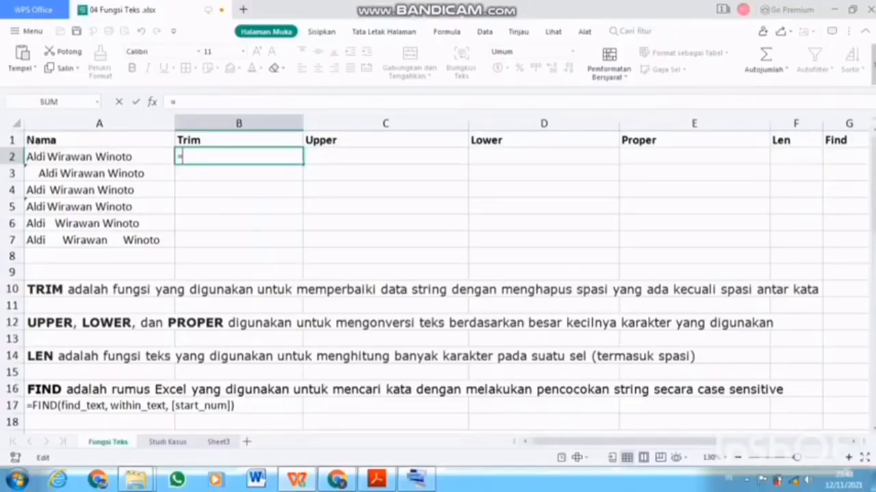
type("tr")
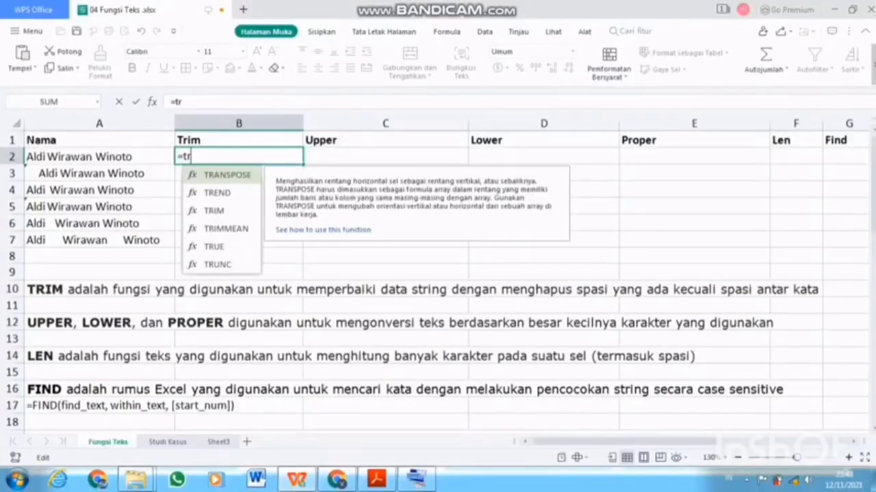
key("Down")
key("Down")
key("Tab")
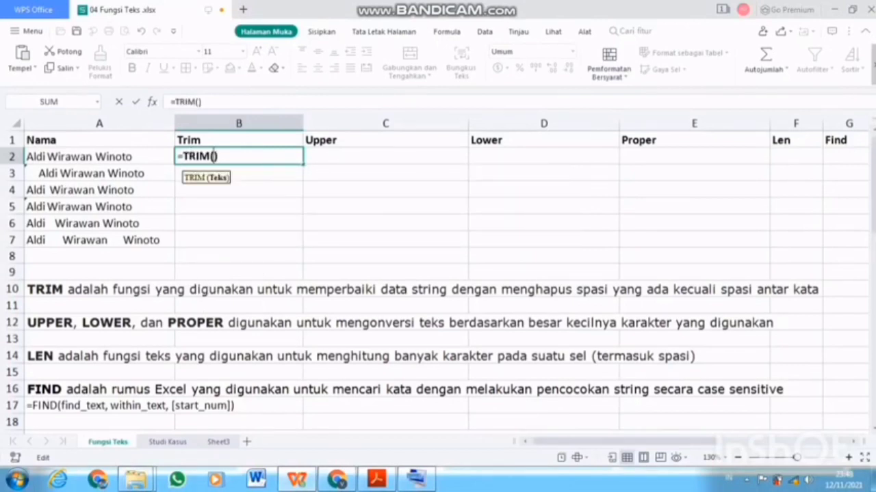
left_click(137, 157)
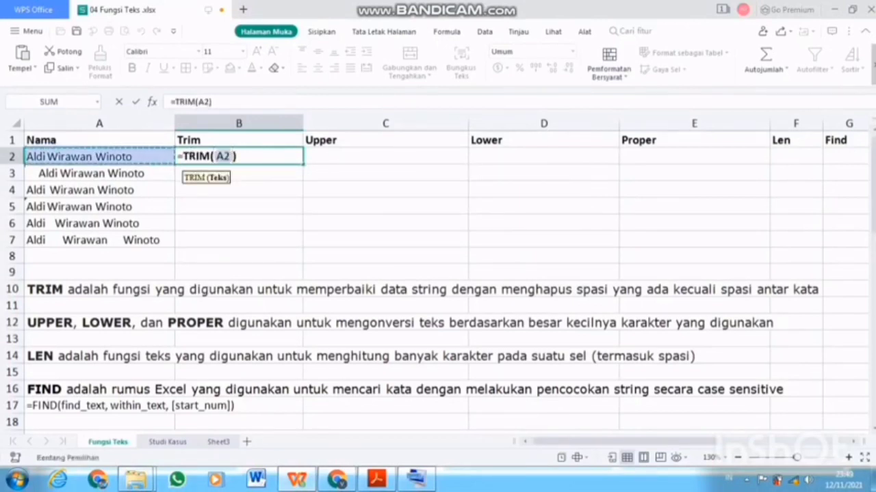
key("Return")
left_click(239, 157)
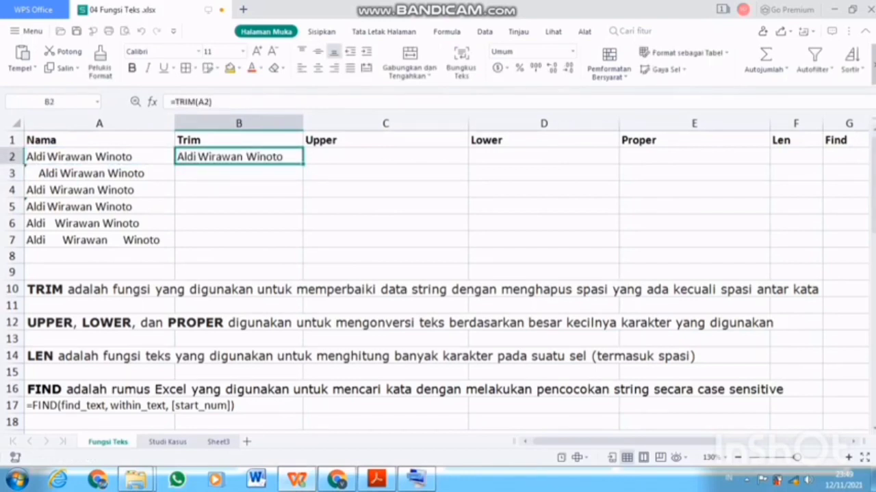
left_click_drag(303, 165, 303, 248)
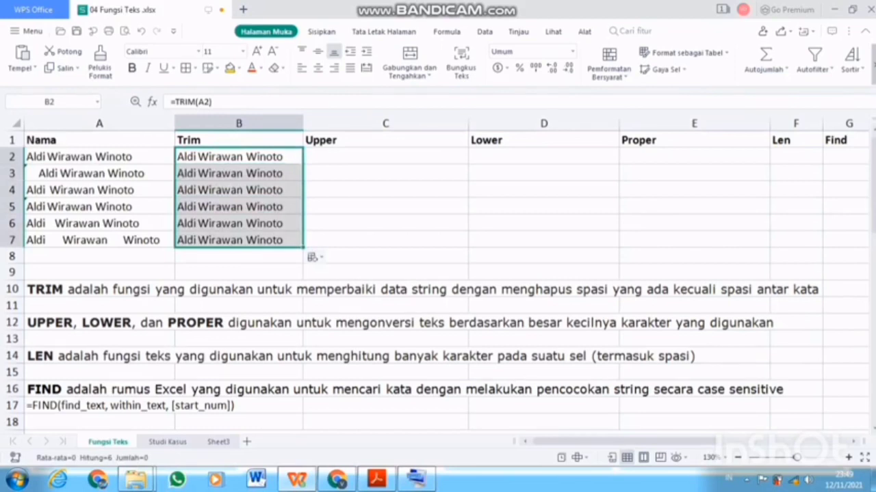
Enter an UPPER formula in C2 for the trimmed name in B2 and fill it down to C7
left_click(385, 156)
type("=")
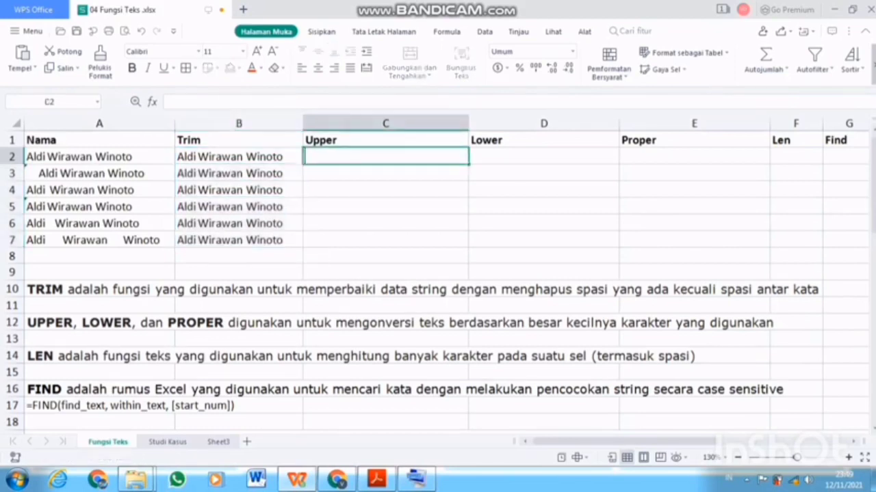
type("upp")
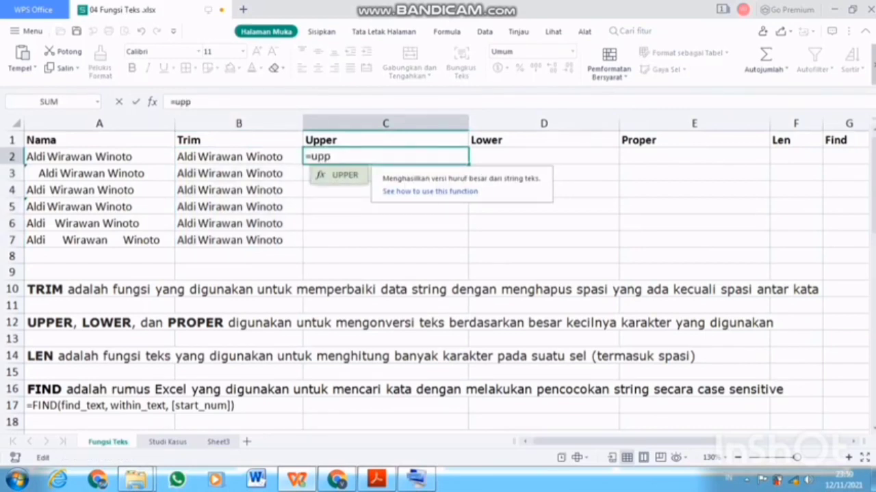
key("Tab")
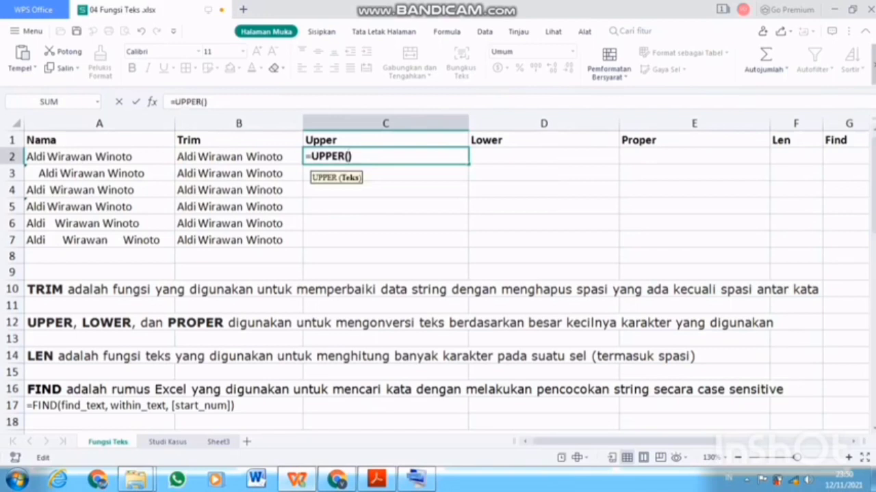
left_click(239, 157)
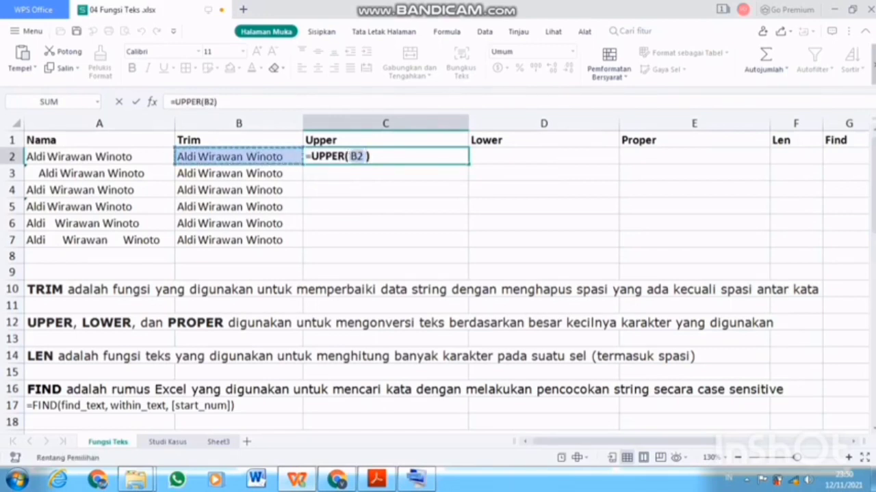
key("Return")
left_click(386, 156)
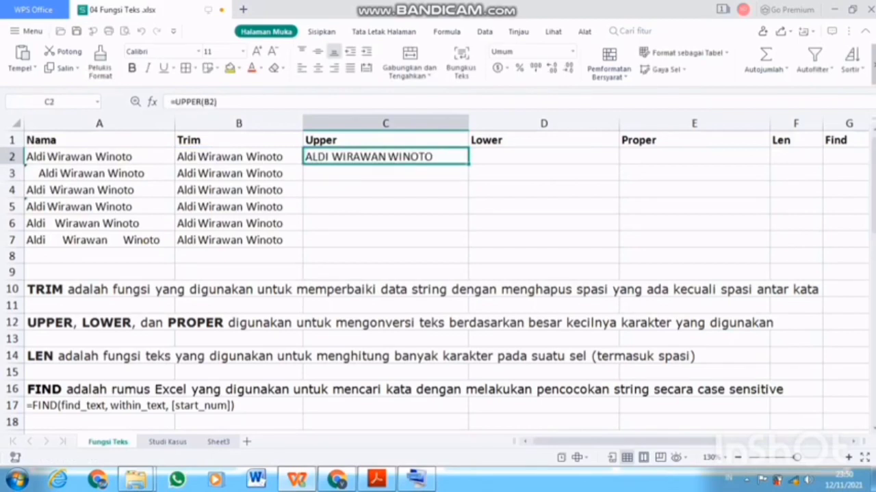
left_click_drag(468, 165, 469, 247)
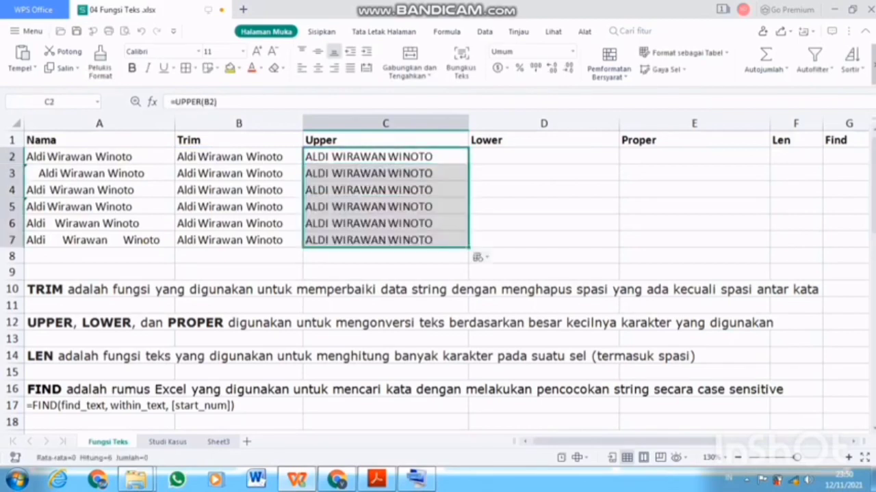
Enter a LOWER formula in D2 for the uppercase name in C2 and fill it down to D7
left_click(544, 157)
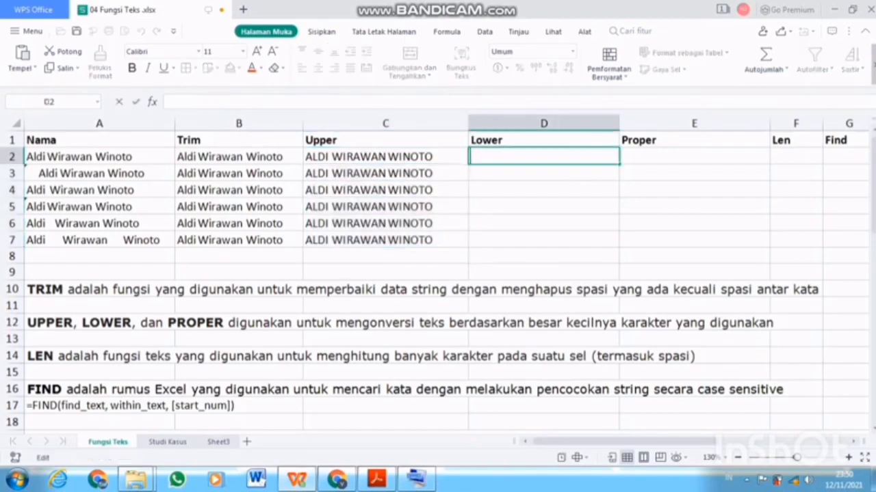
type("=lowe")
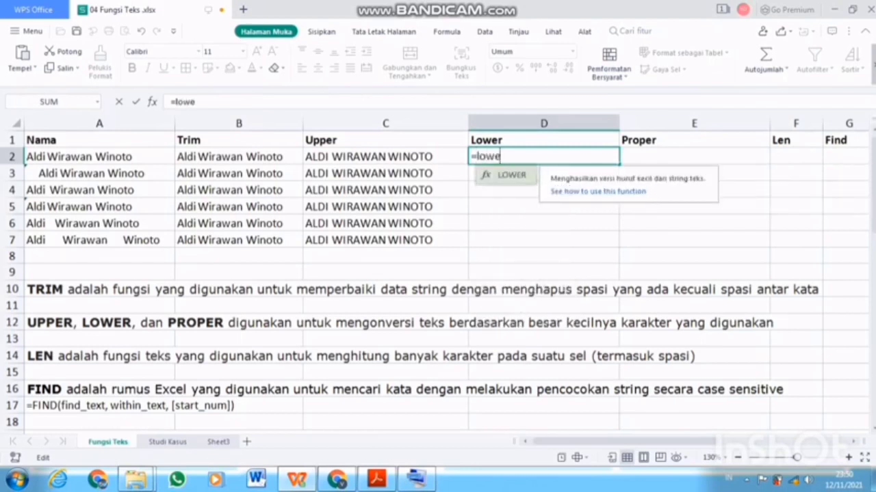
key("Tab")
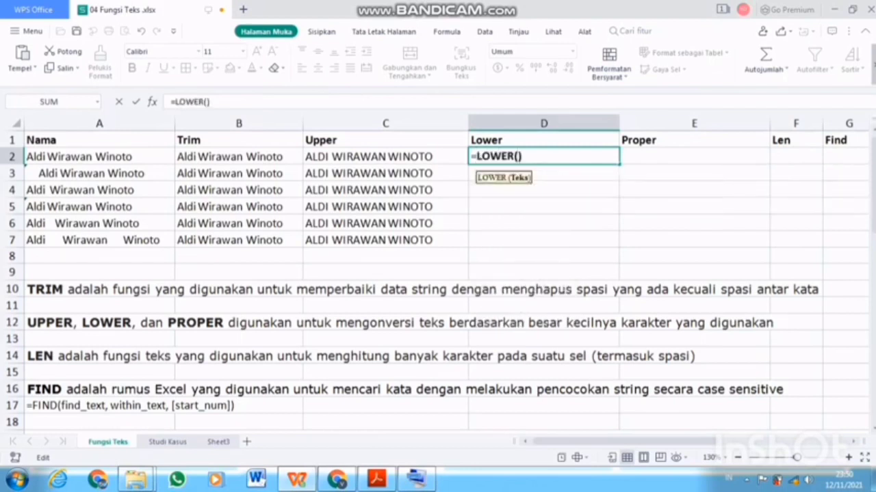
left_click(385, 157)
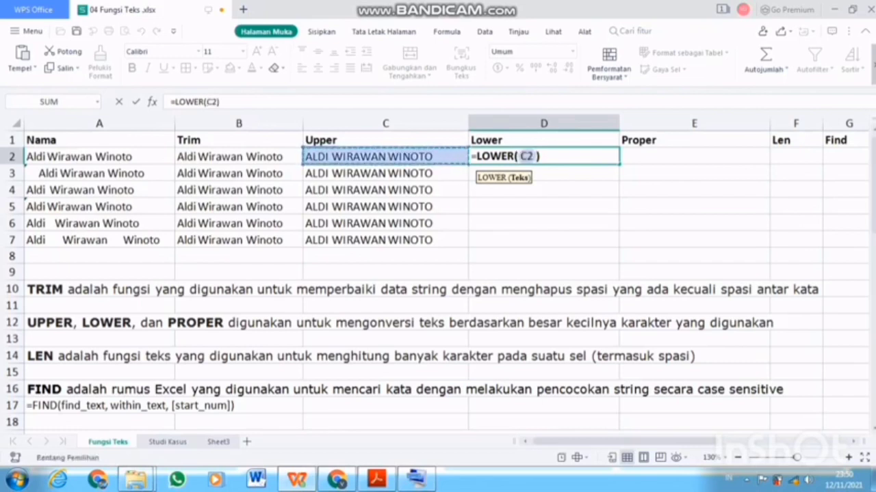
key("Return")
left_click(543, 157)
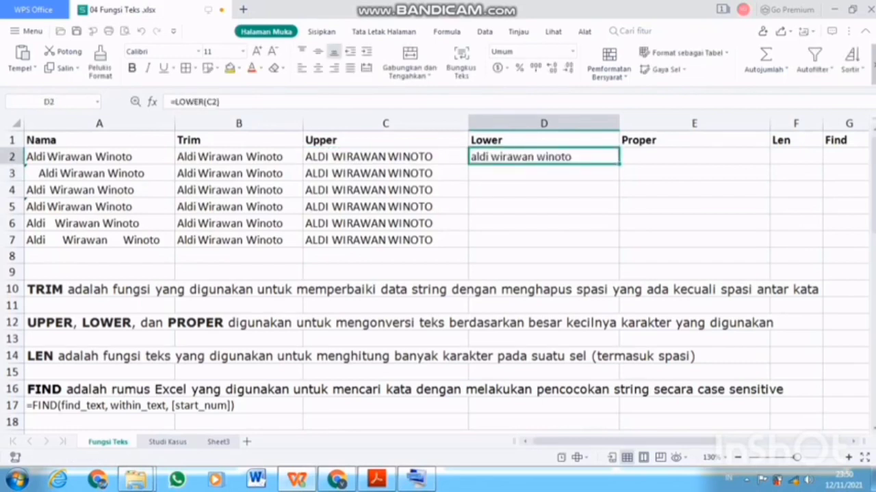
left_click_drag(622, 163, 615, 240)
left_click(544, 207)
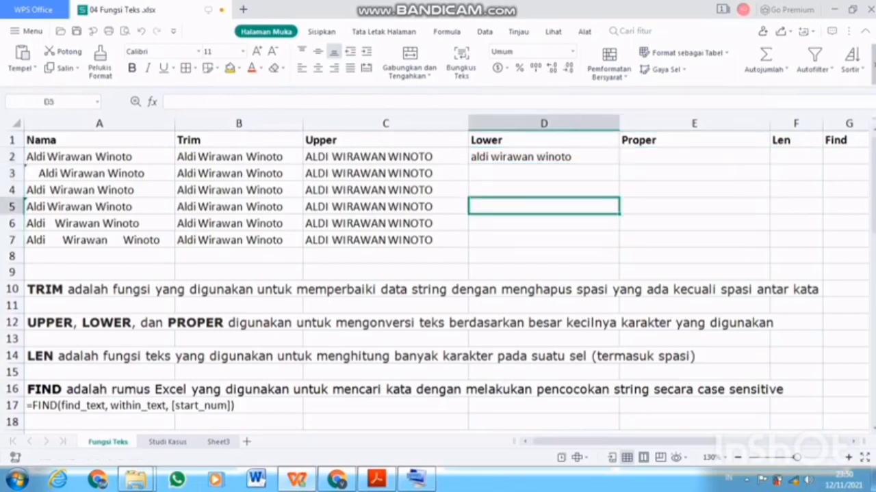
left_click(544, 157)
left_click_drag(619, 164, 619, 243)
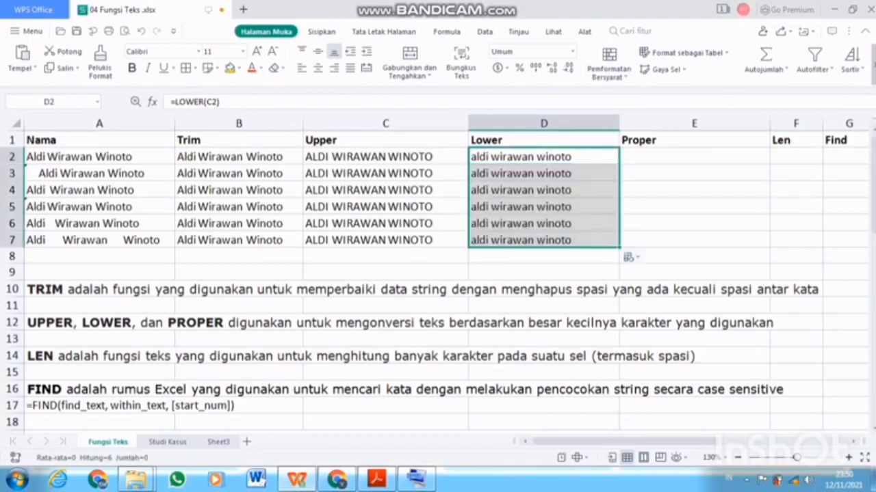
Enter a PROPER formula in E2 for the lowercase name in D2 and fill it down to E7
left_click(695, 156)
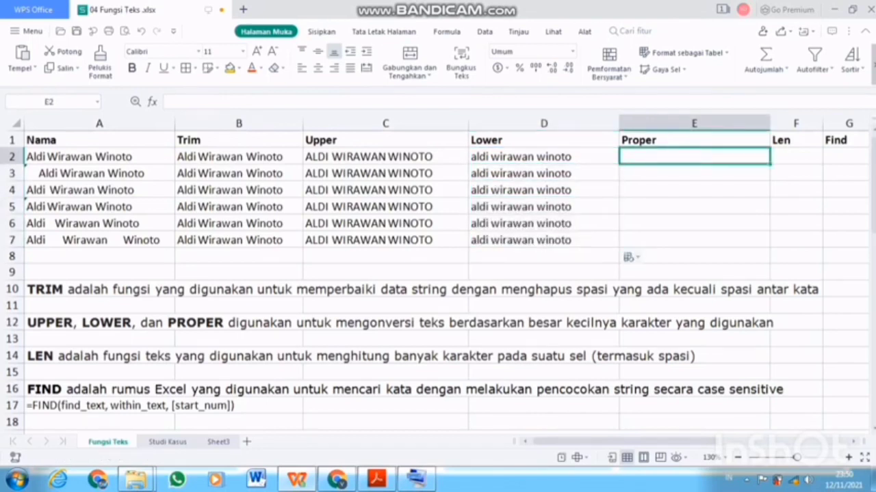
type("=")
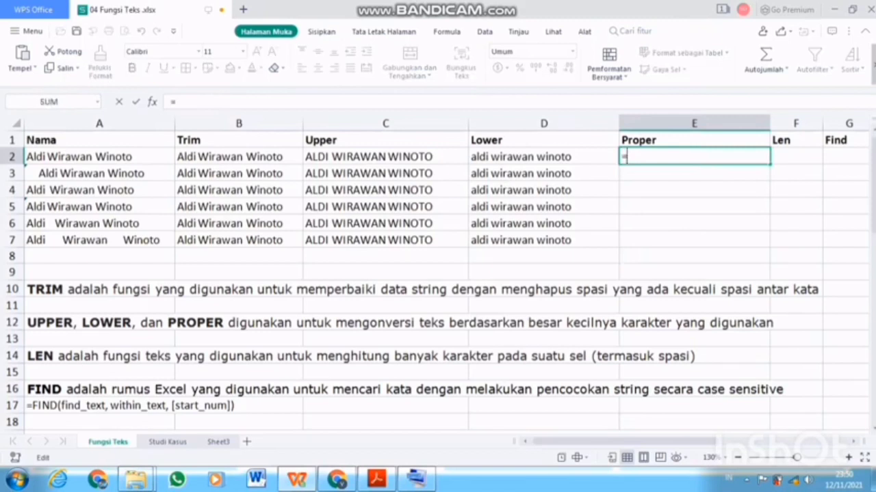
type("pro")
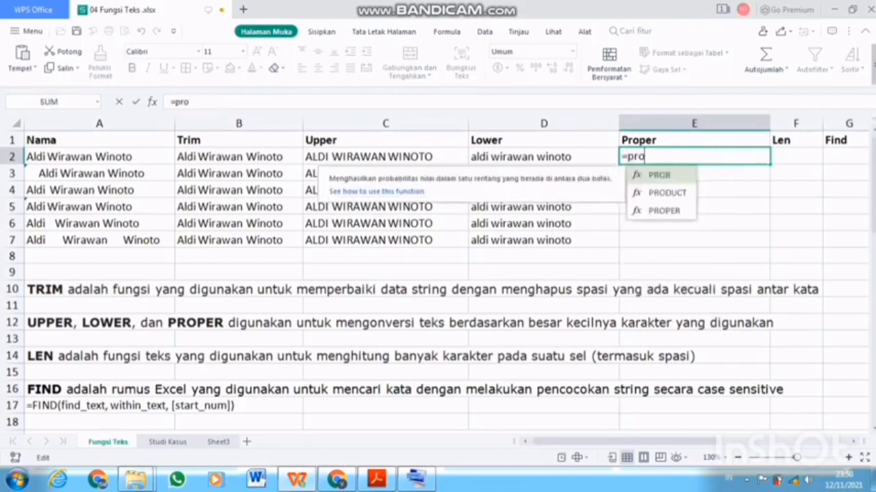
key("Down")
key("Down")
key("Tab")
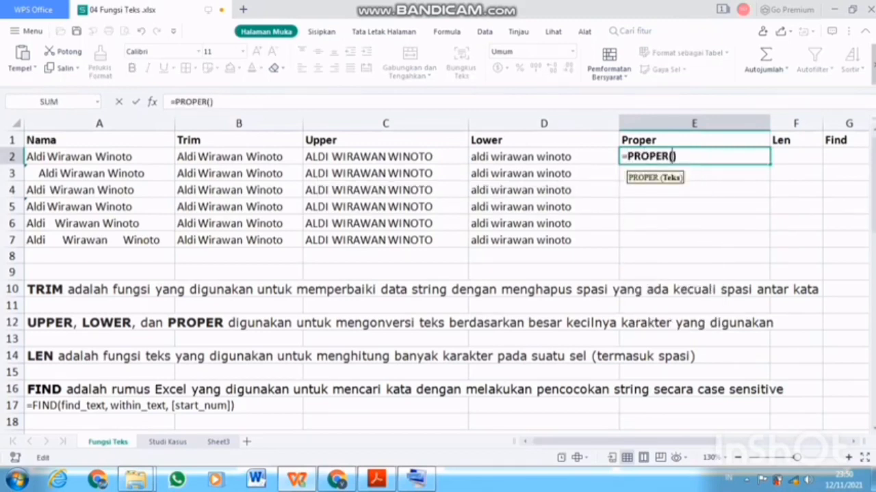
left_click(543, 157)
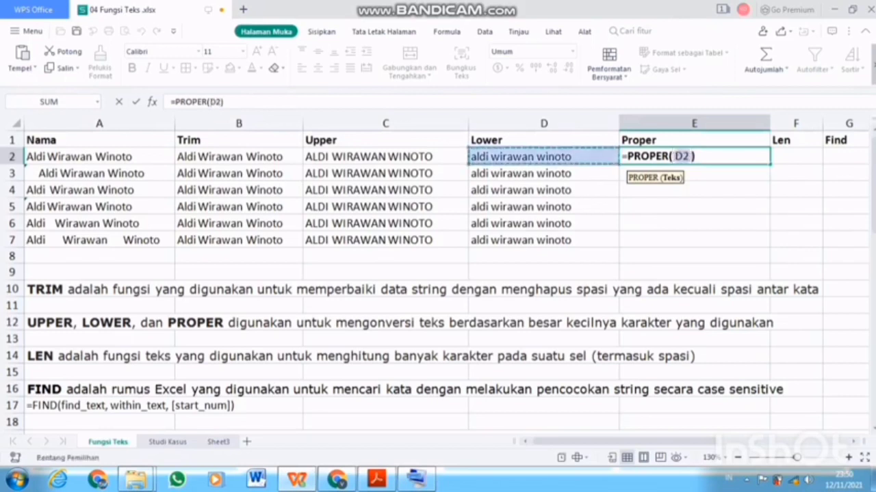
key("Return")
left_click(693, 157)
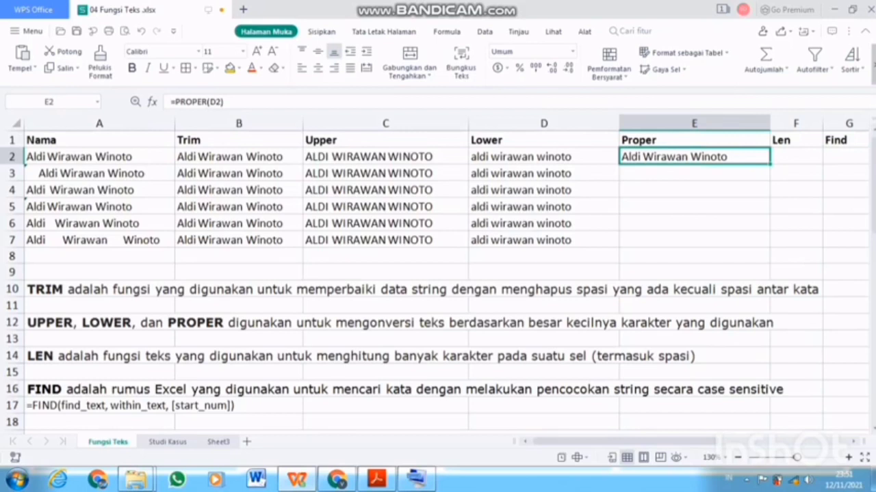
left_click_drag(769, 165, 759, 244)
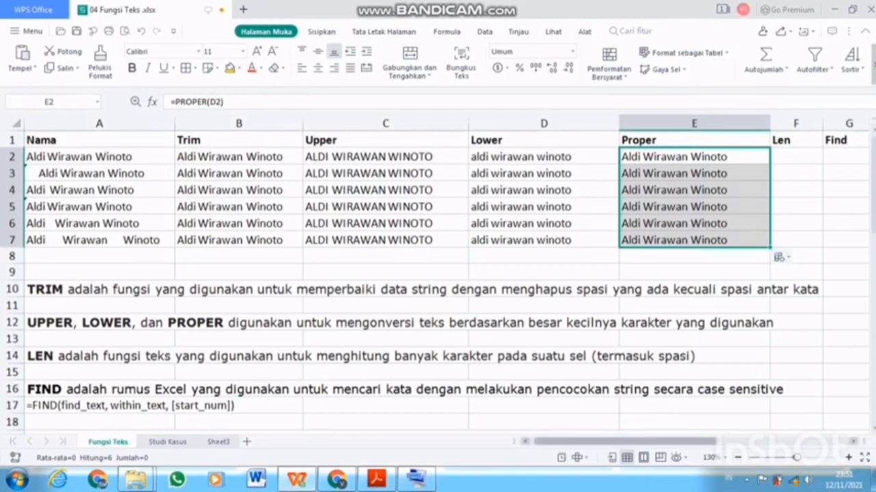
Enter a LEN formula in F2 for the original name in A2 and fill it down to F7
mouse_move(624, 442)
left_mouse_down()
mouse_move(677, 442)
mouse_move(629, 442)
left_mouse_up()
double_click(773, 156)
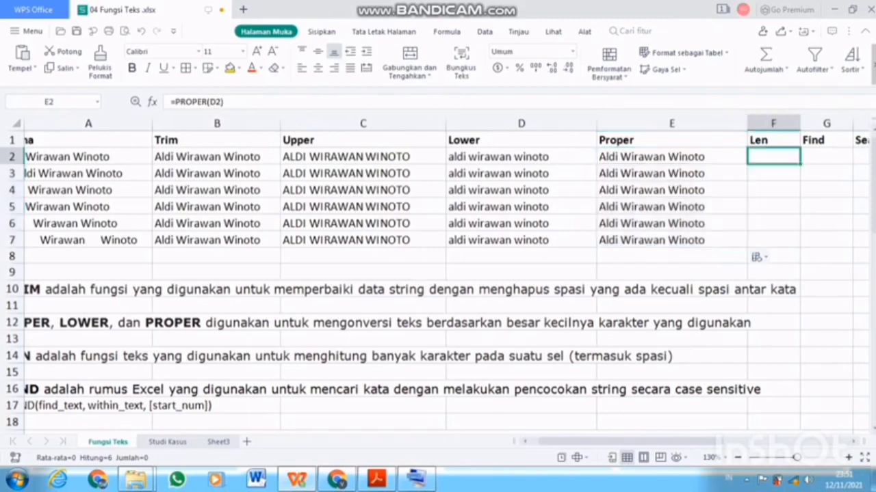
type("=len")
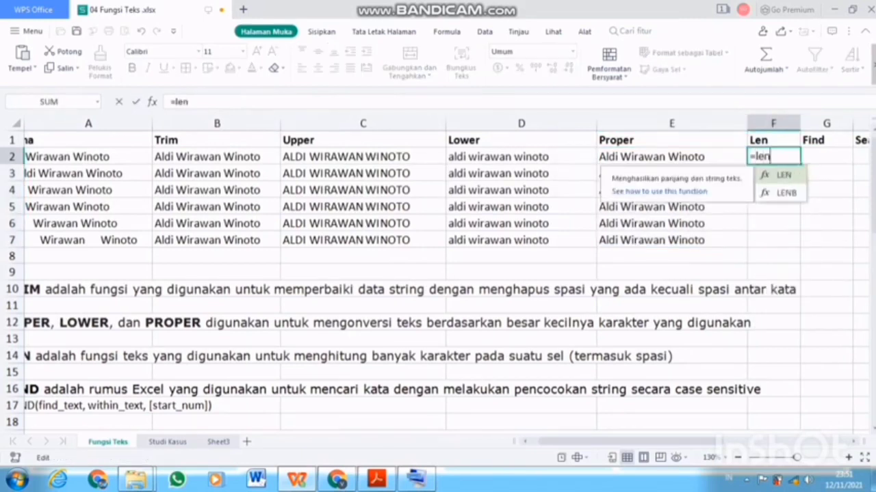
key("Tab")
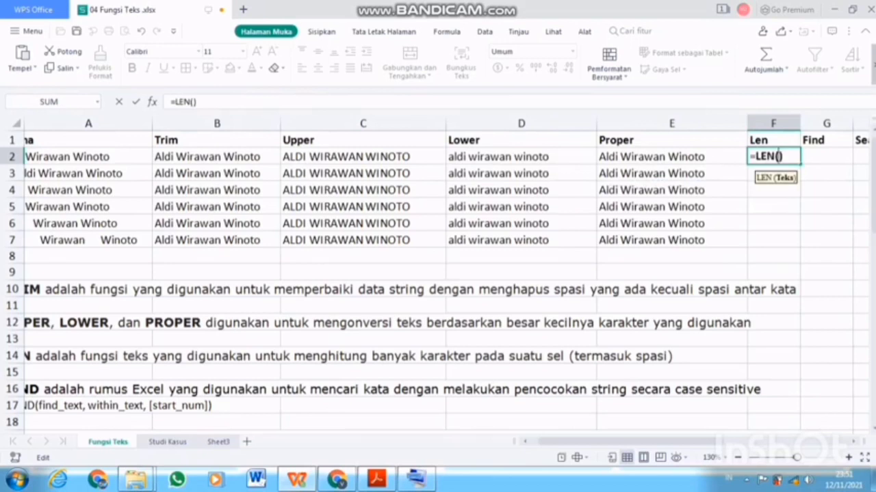
left_click(88, 157)
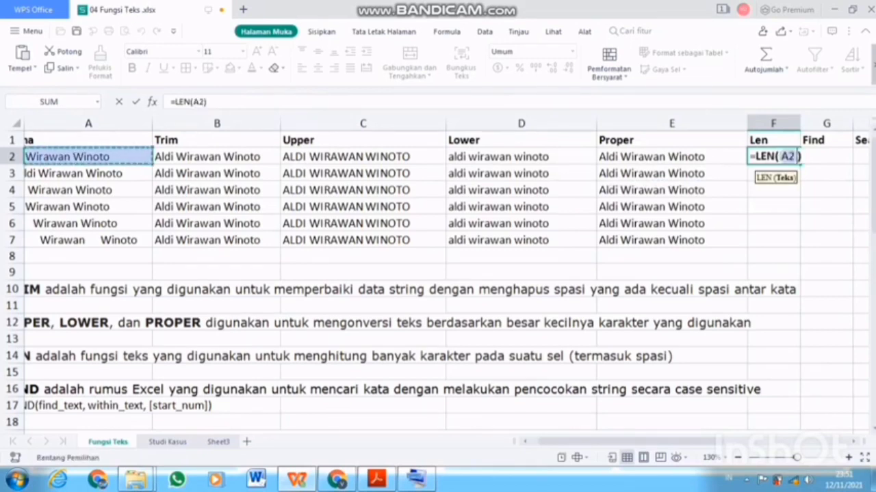
key("Return")
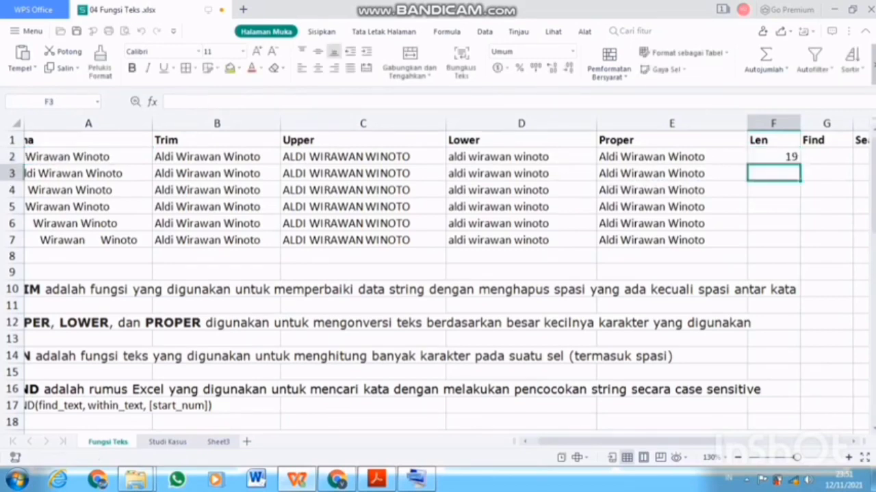
left_click(773, 156)
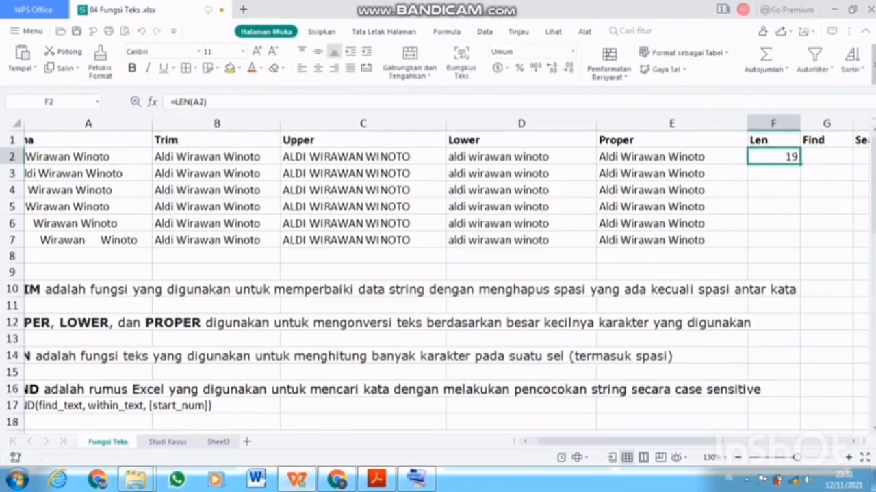
left_click_drag(799, 165, 800, 243)
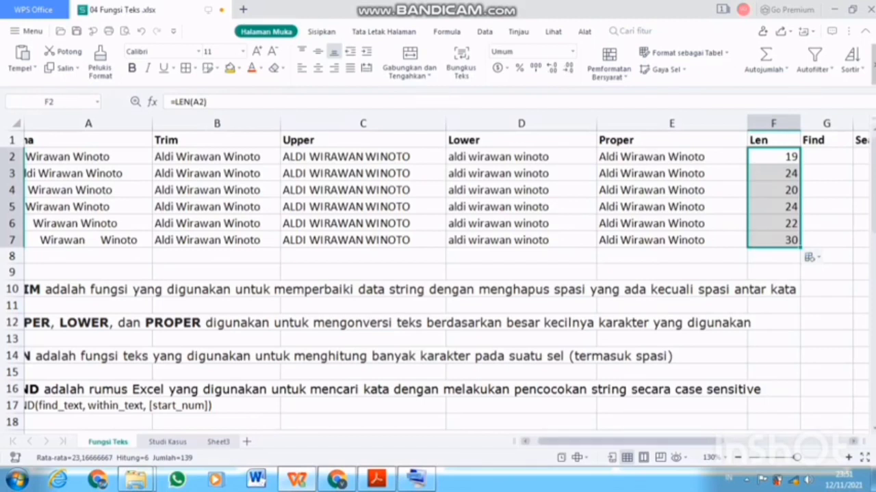
scroll(445, 281, "right", 2)
scroll(438, 273, "right", 6)
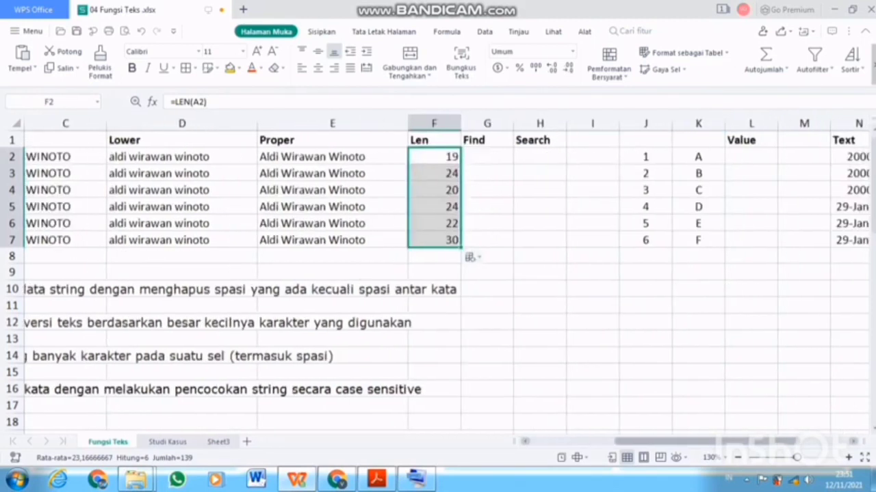
scroll(445, 281, "left", 2)
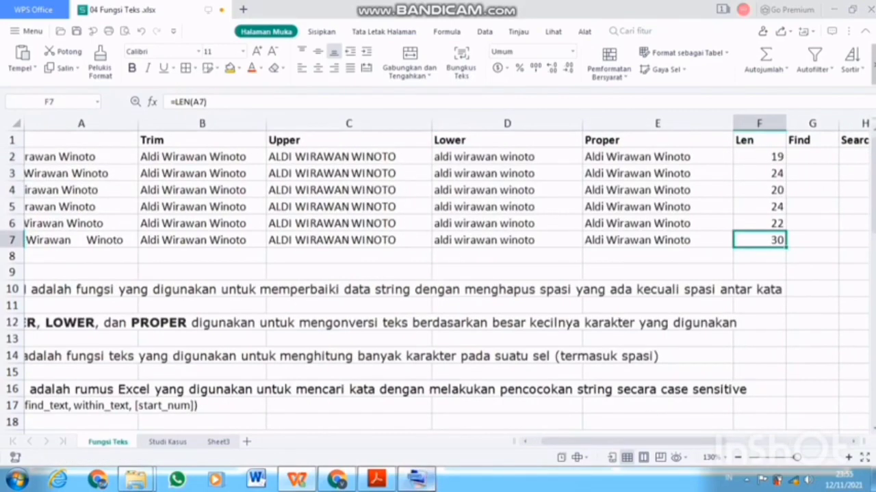
Start a FIND formula in G2 with the capitalised first name, in quotes, as the text to find
left_click(417, 480)
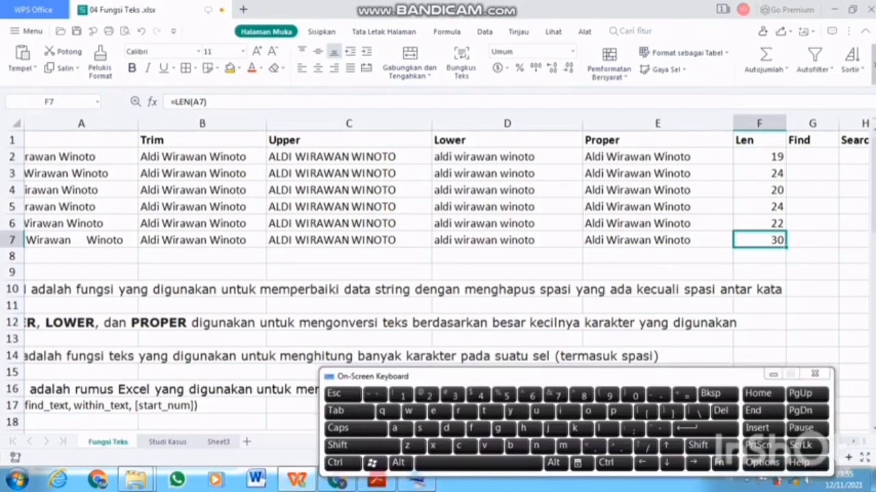
left_click(812, 157)
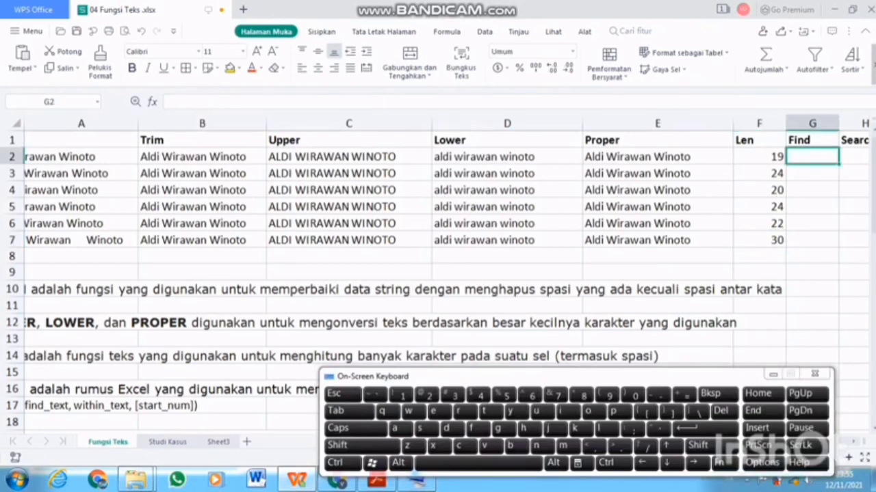
type("=")
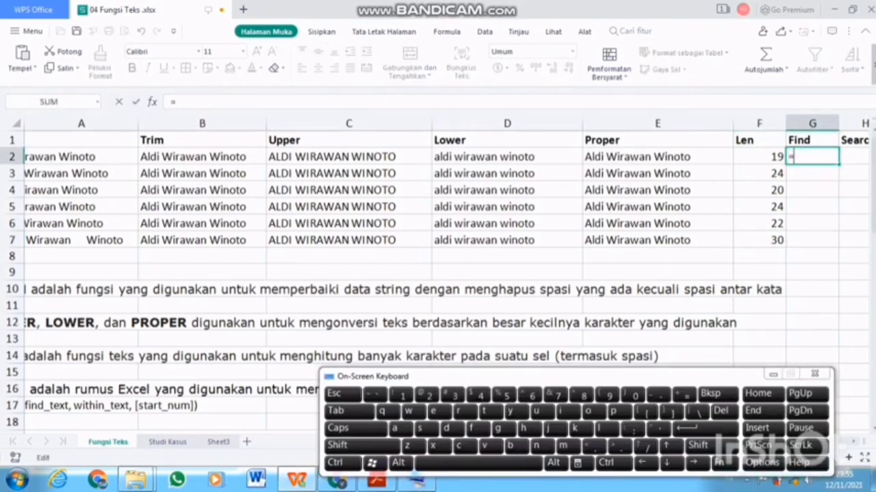
type("fin")
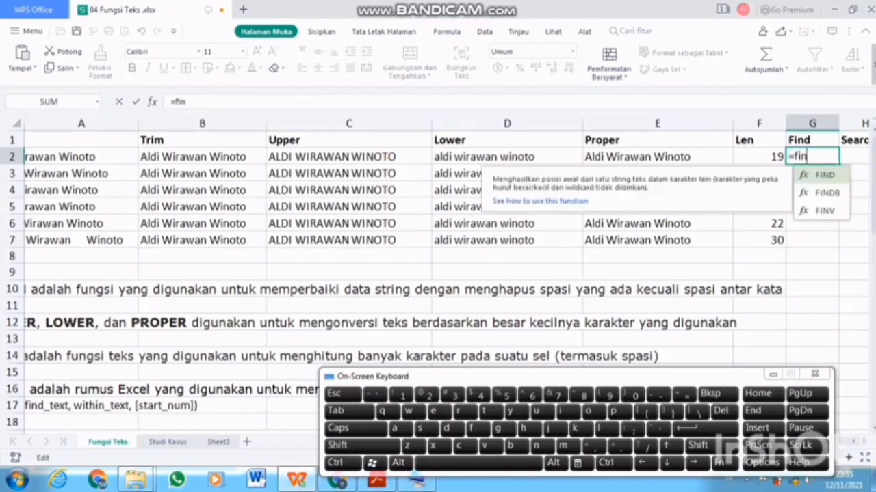
key("Tab")
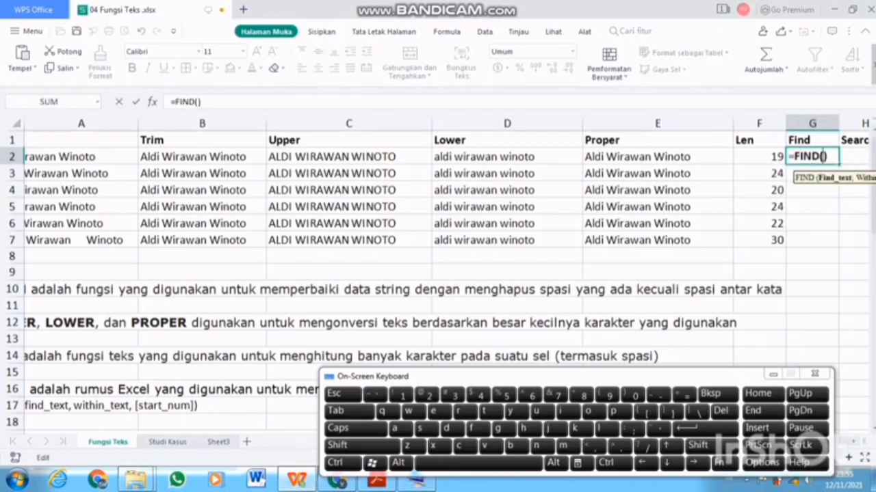
type("\"a")
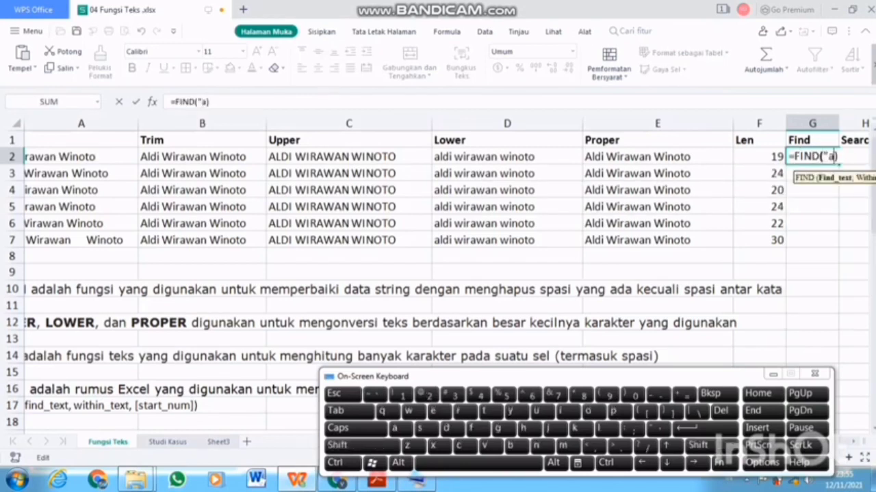
key("BackSpace")
key("Caps_Lock")
type("L")
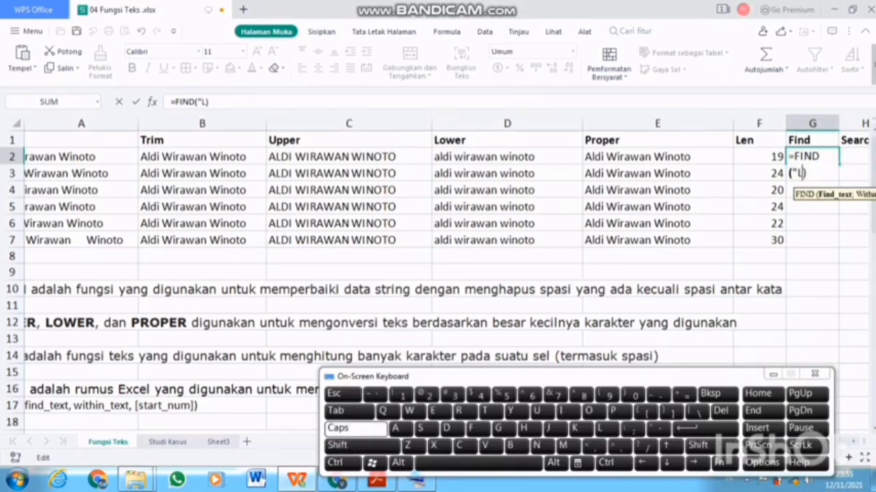
key("BackSpace")
type("A")
key("Caps_Lock")
type("ld")
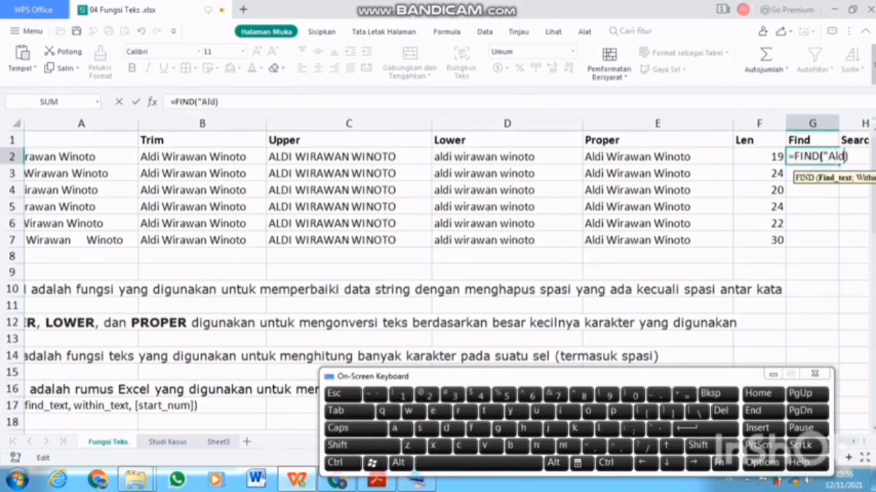
type("i\";")
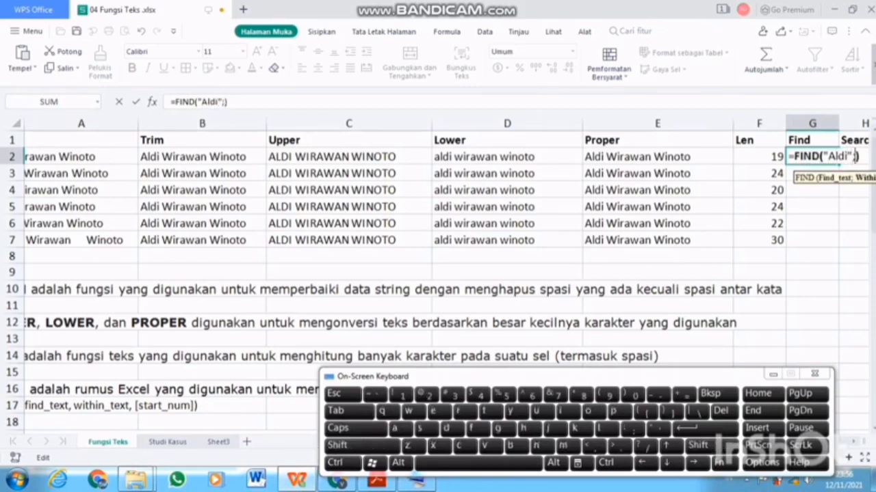
Complete the FIND formula with A2 as the text to look in and start number 1, and fill it down to G7
type("a")
key("BackSpace")
left_click(81, 157)
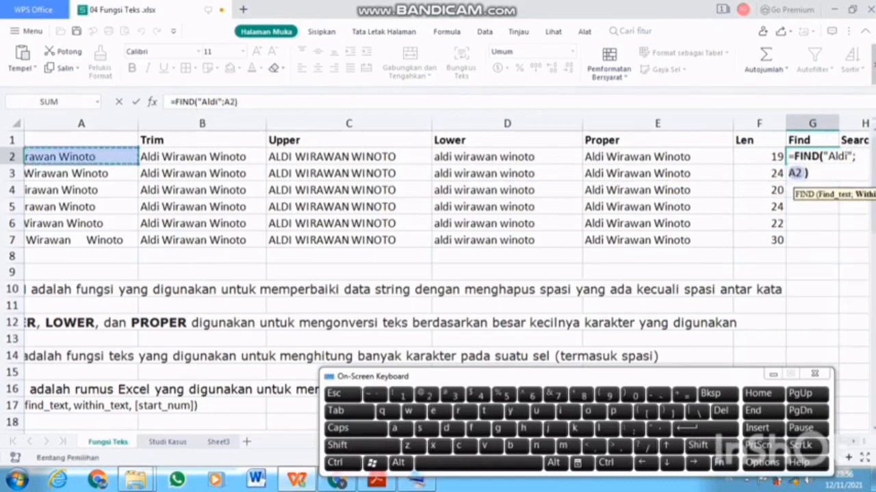
type(";")
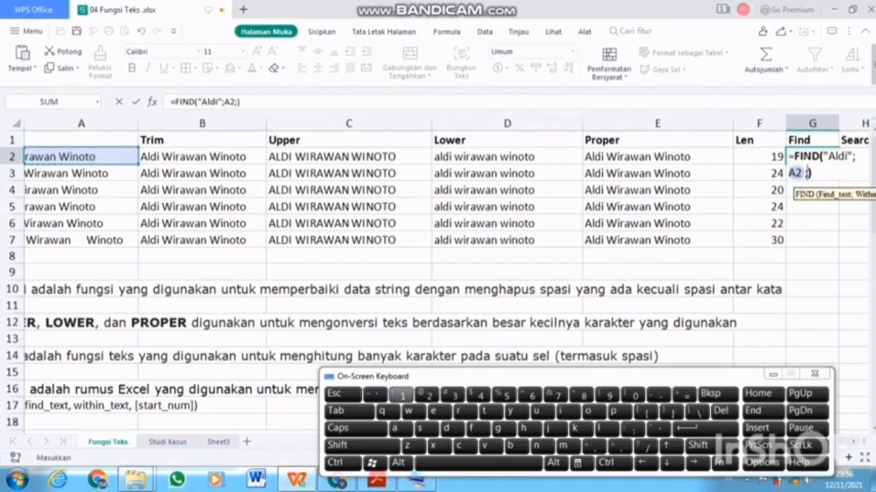
key("BackSpace")
key("Return")
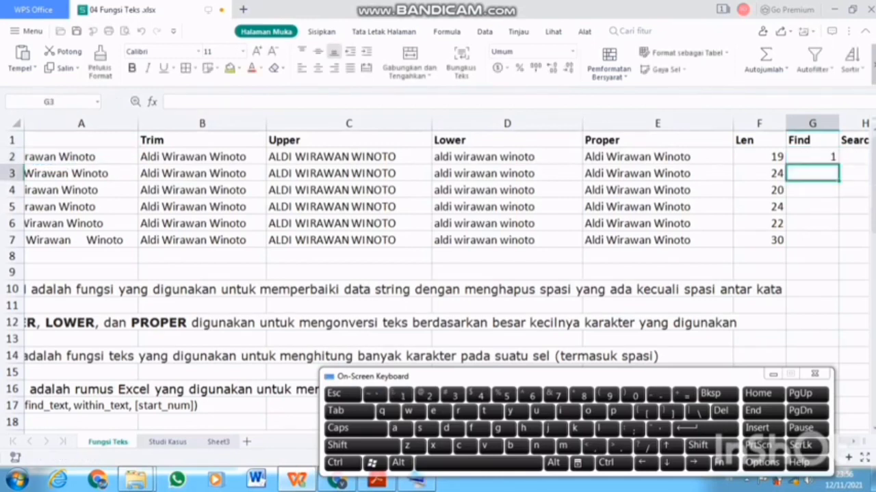
left_click(812, 158)
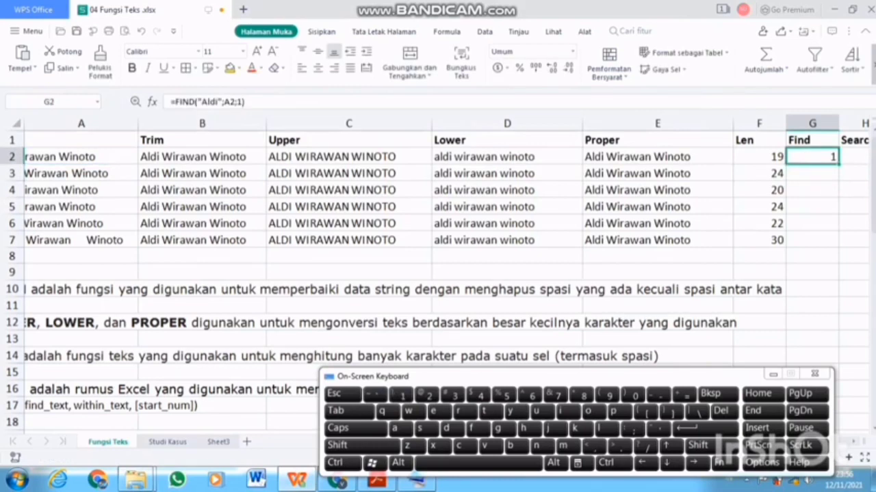
left_click_drag(853, 175, 838, 243)
left_click(812, 157)
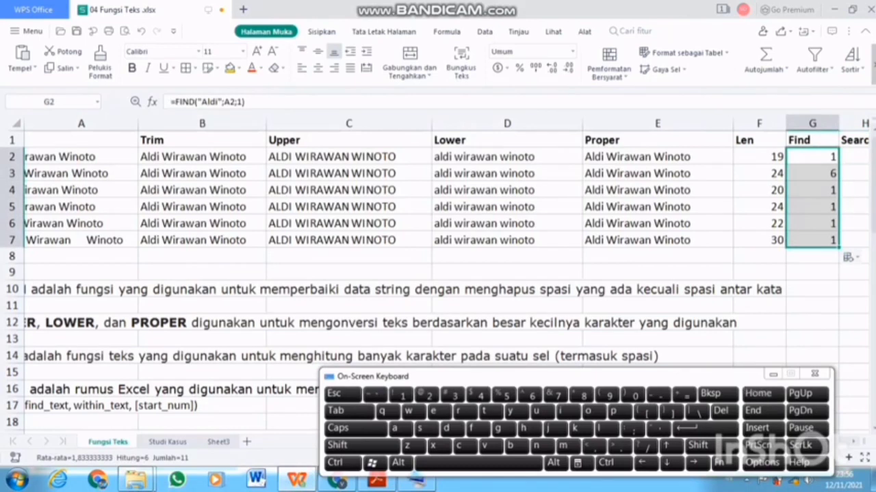
Start a SEARCH formula in H2 with the lowercase last name, in quotes, as the text to find
left_click_drag(575, 376, 507, 352)
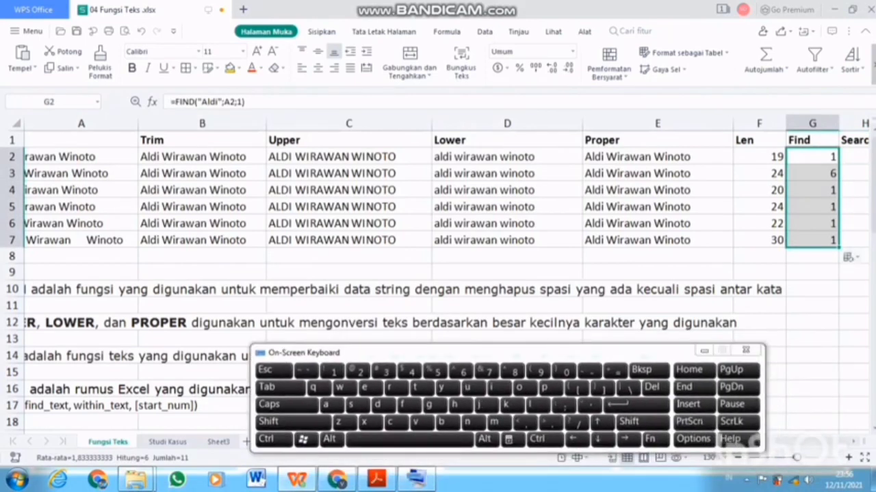
left_click(853, 442)
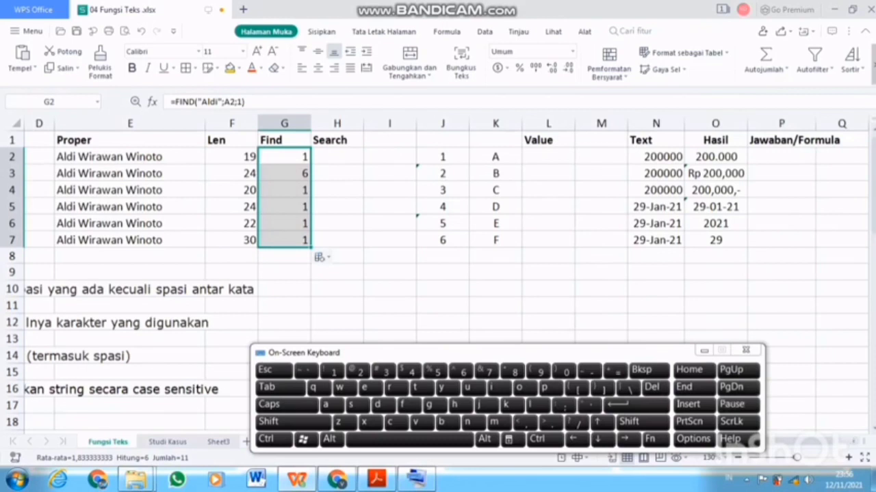
left_click(284, 240)
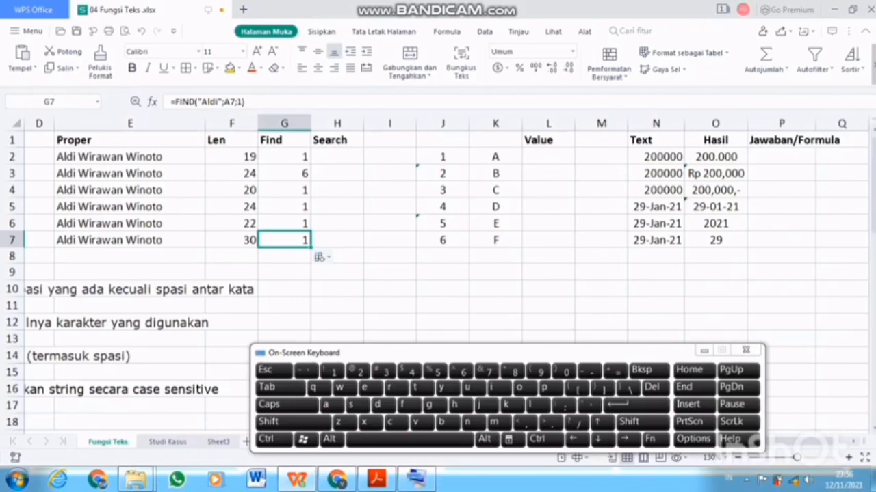
left_click(337, 157)
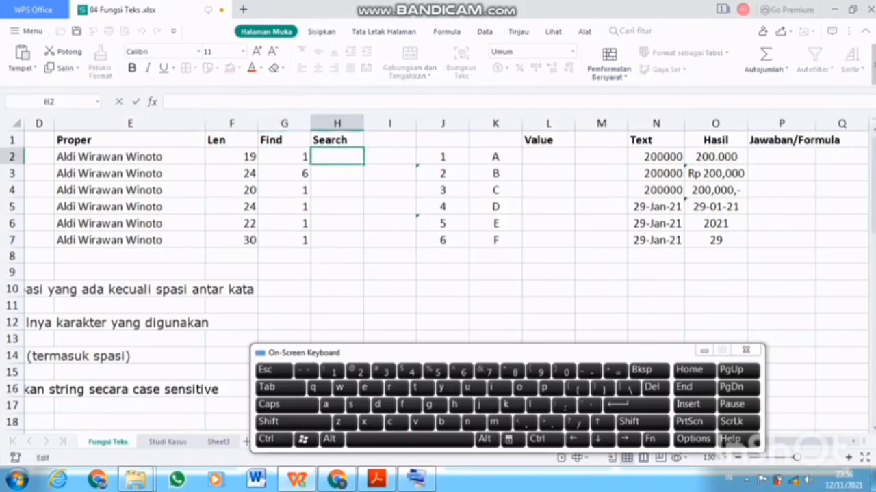
type("=")
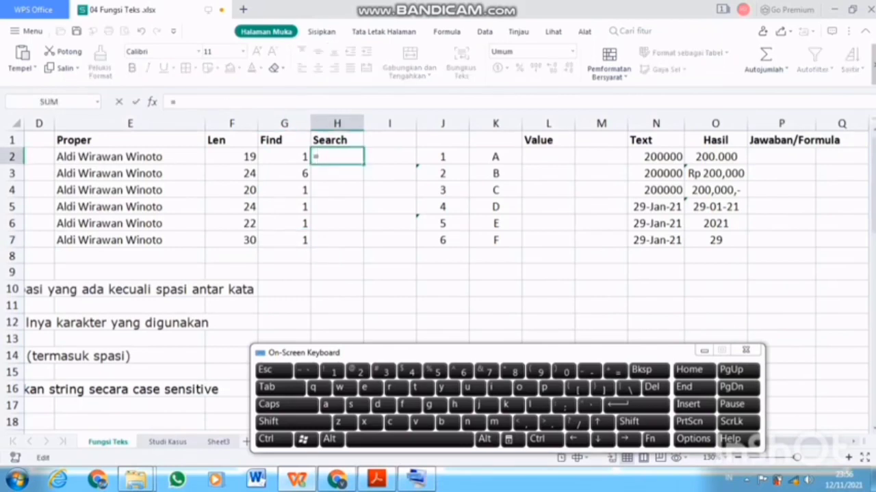
type("sea")
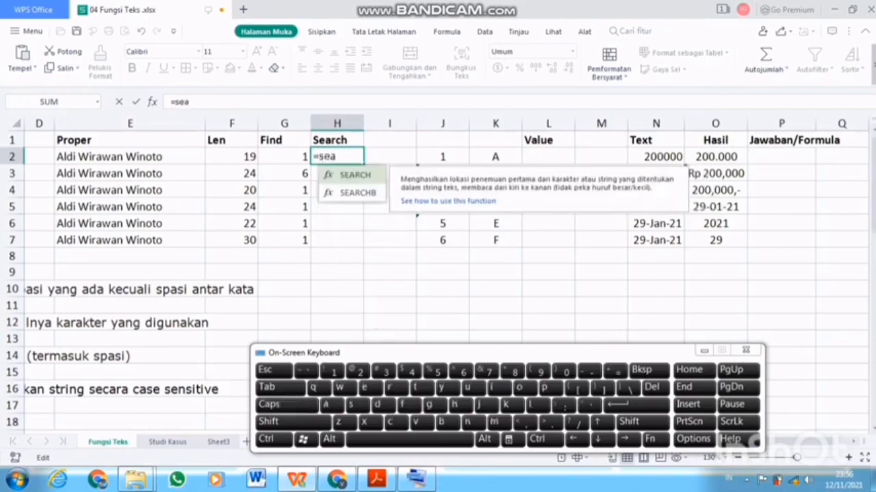
key("Tab")
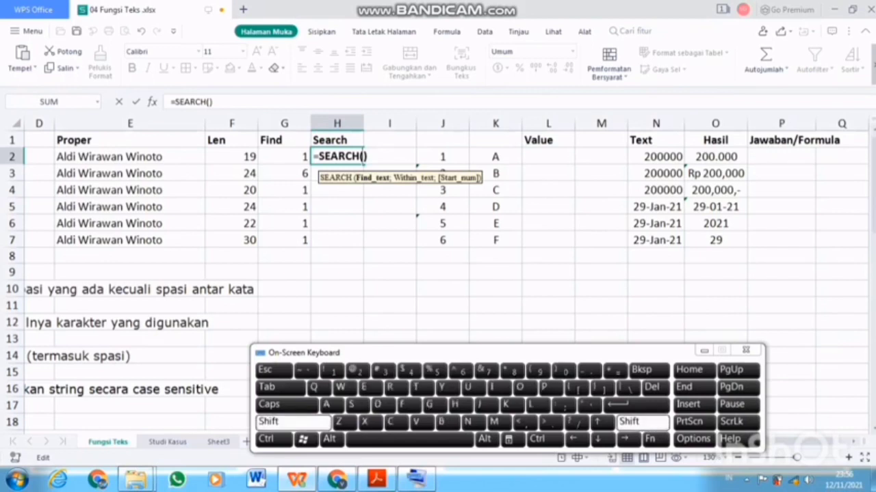
type("\"")
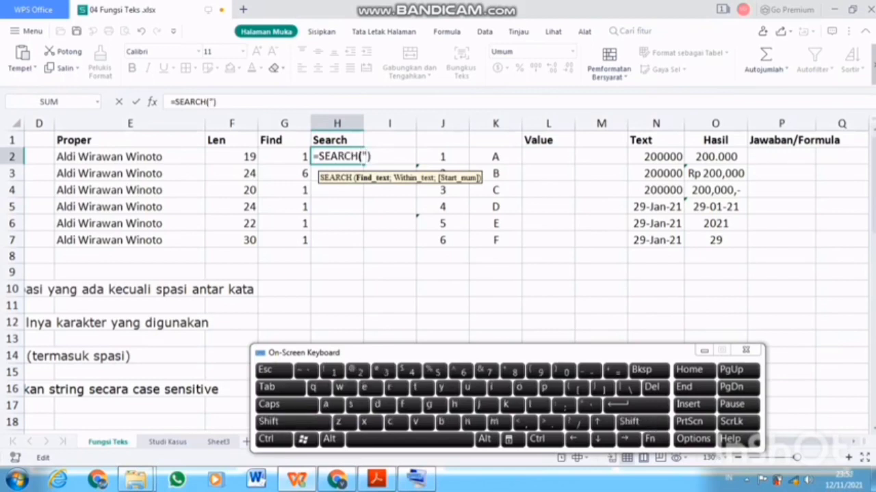
type("a")
key("BackSpace")
type("wino")
type("yt")
key("BackSpace")
key("BackSpace")
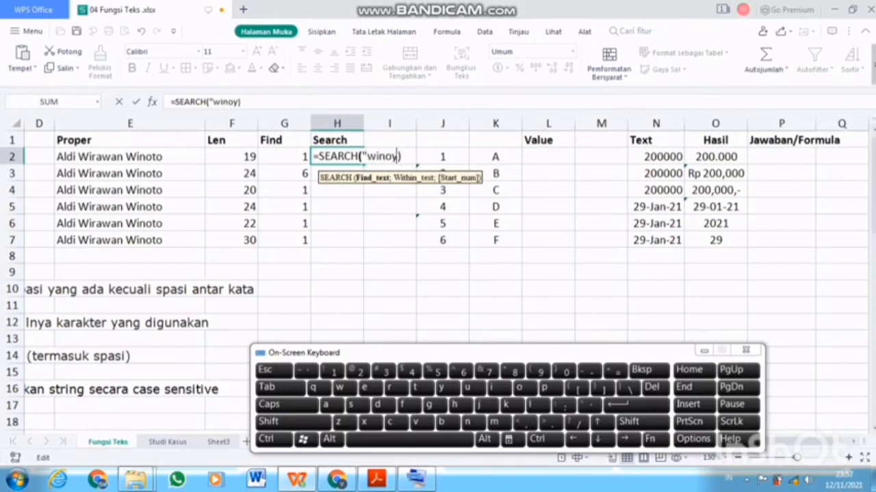
type("to")
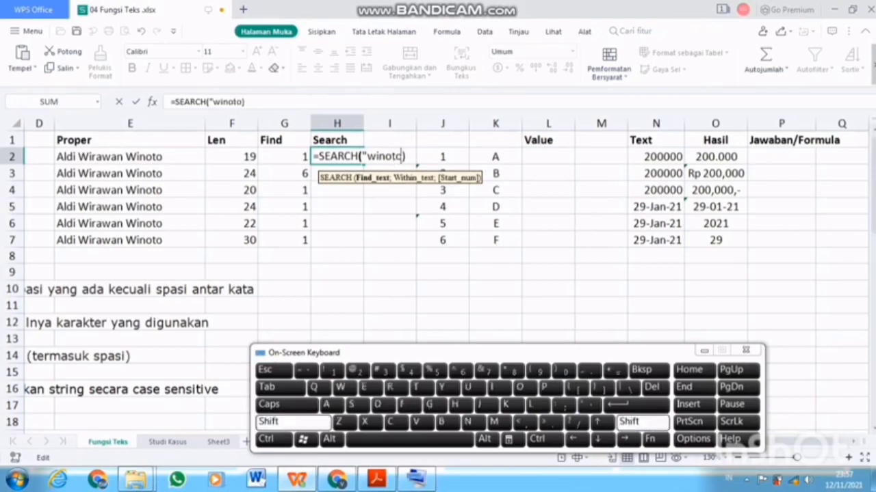
type("\"")
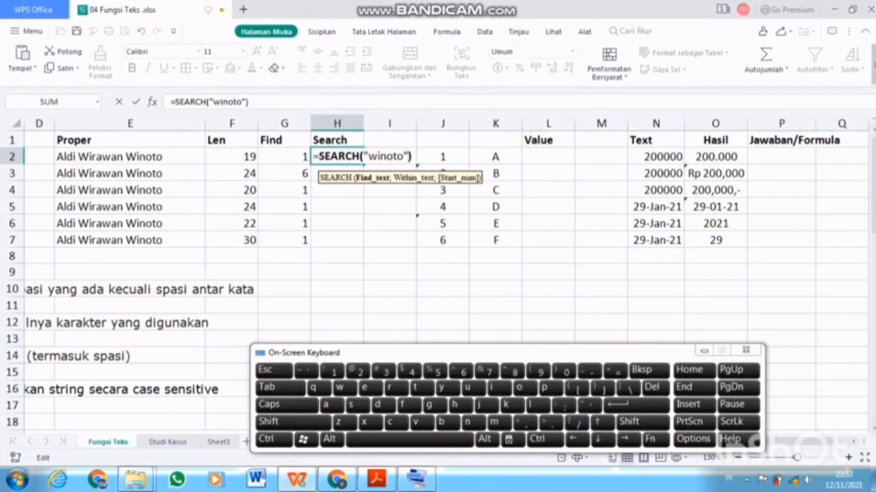
type(";")
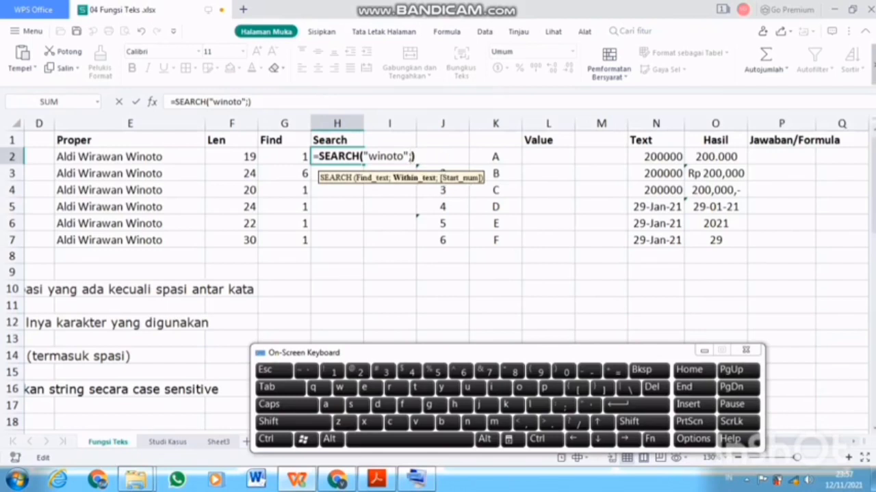
Complete the SEARCH formula with A2 as the text to look in and start number 1, and fill it down to H7
key("Caps_Lock")
type("A")
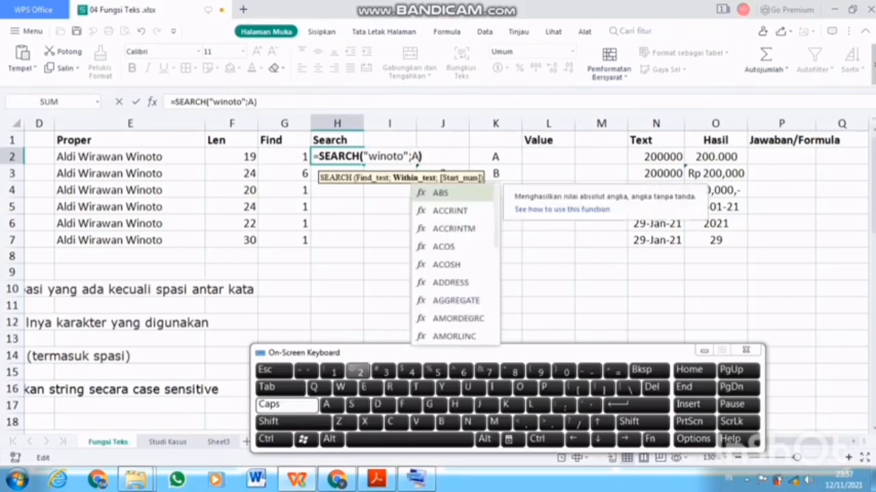
type("2")
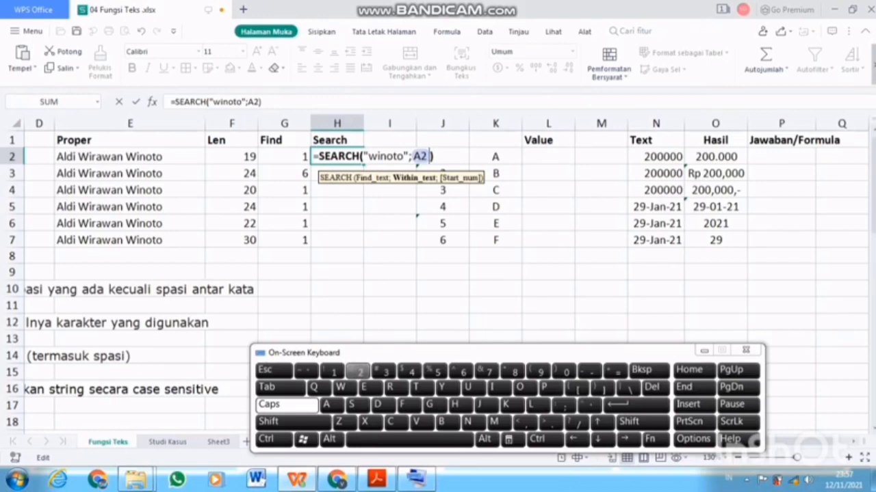
type(";1")
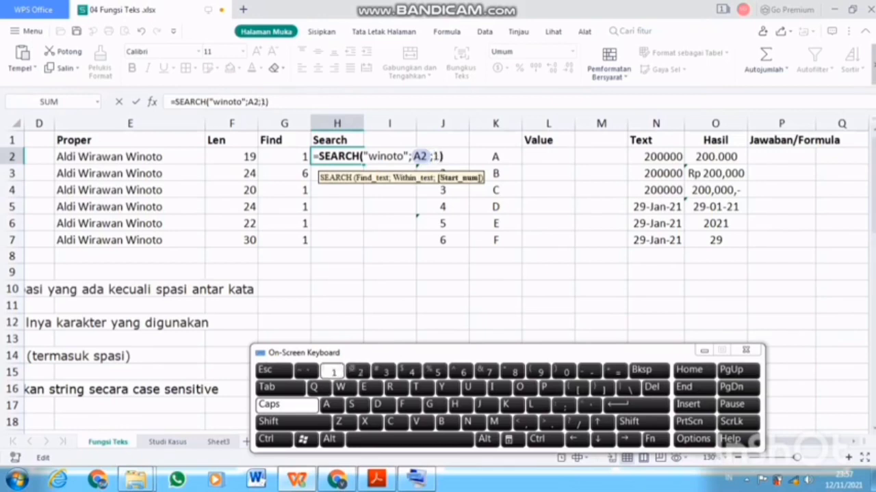
key("Return")
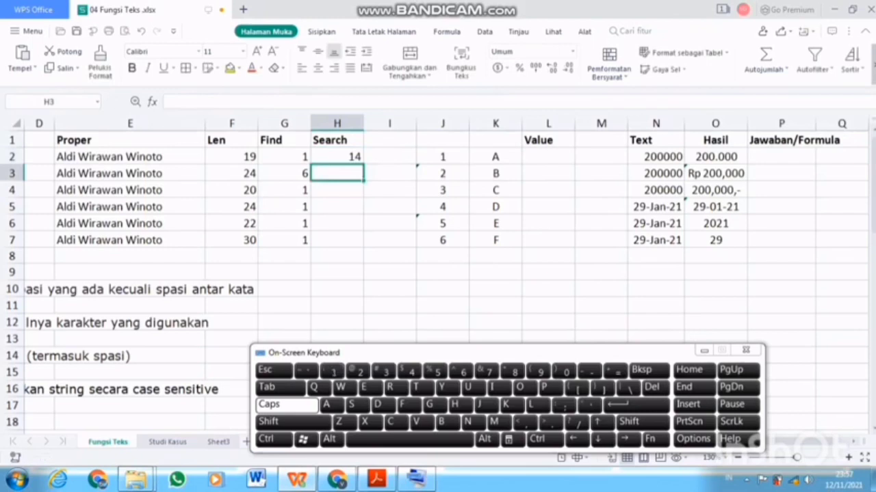
left_click(336, 157)
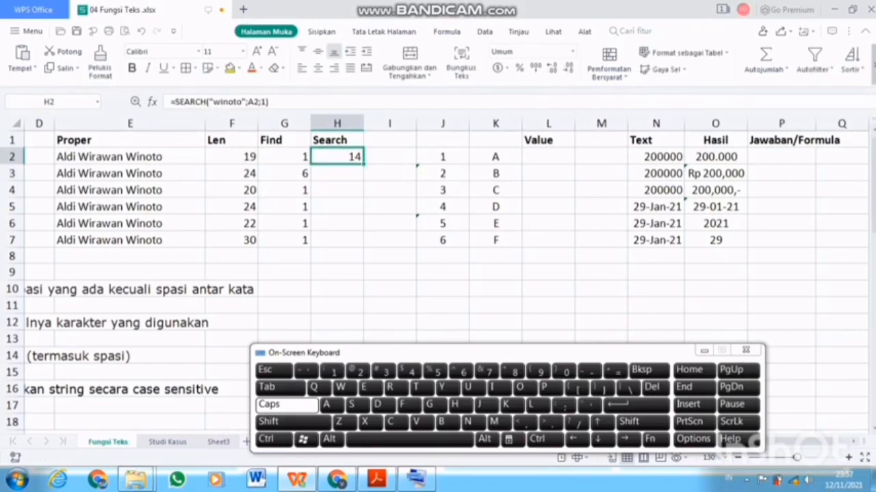
left_click_drag(364, 165, 364, 248)
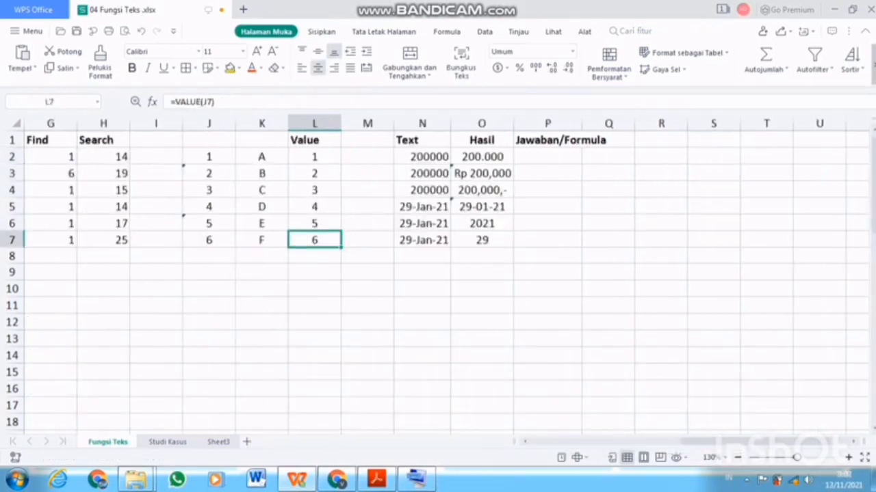
Start a TEXT formula in P2 with N2 as the value to format
double_click(547, 156)
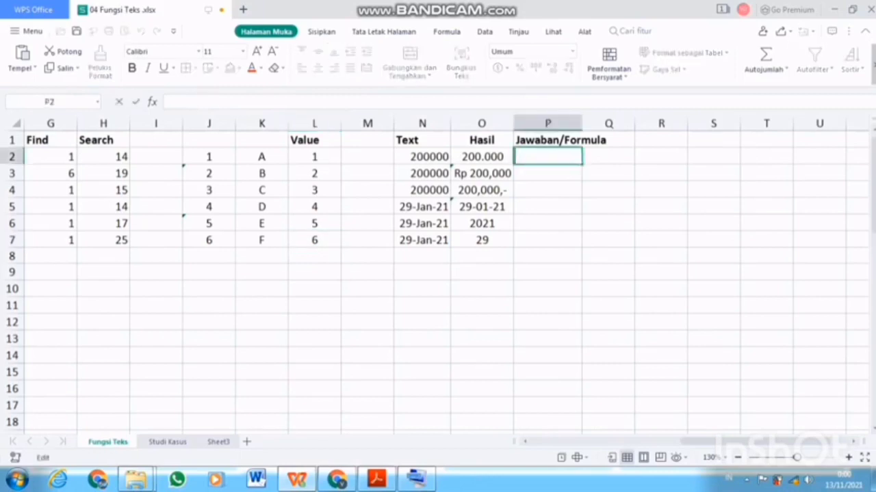
type("=TEXT")
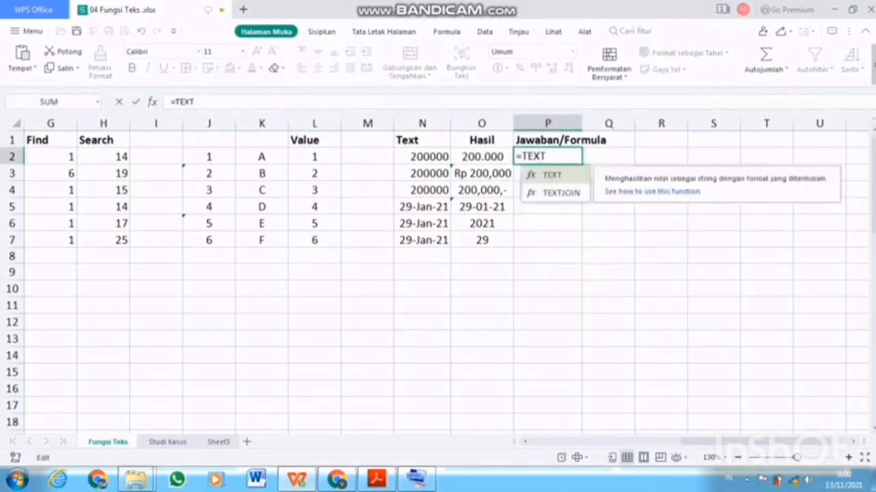
type("(")
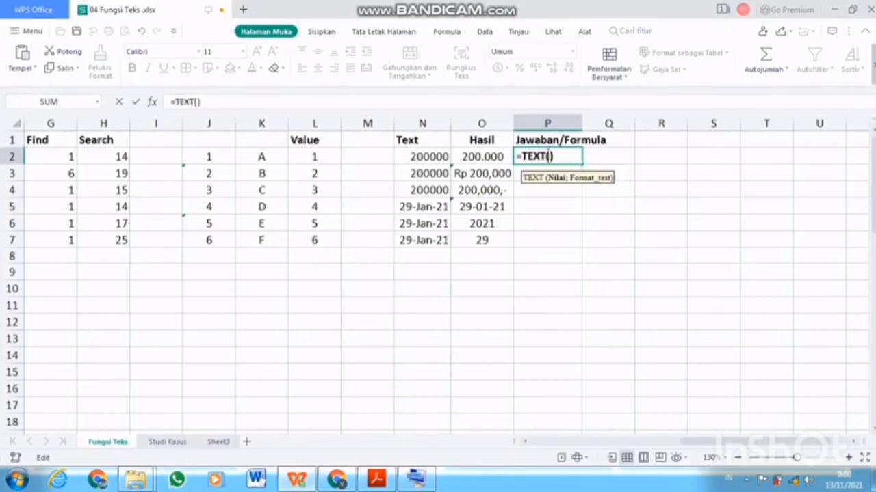
left_click(422, 156)
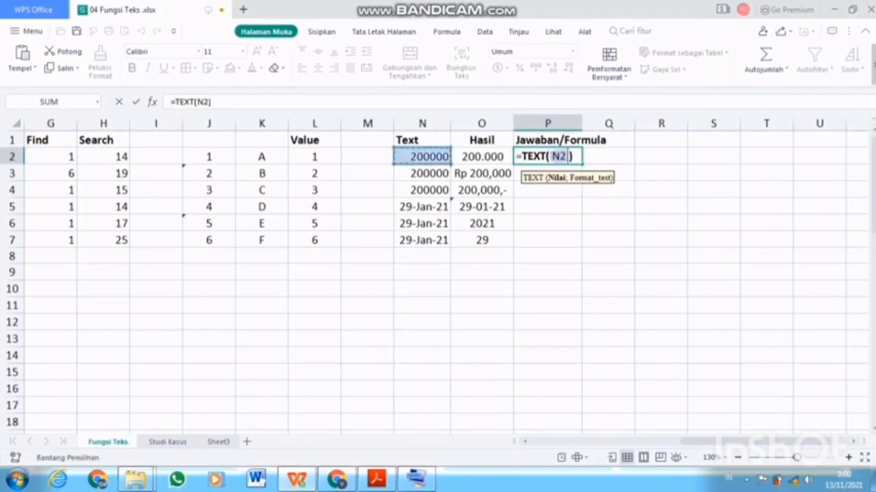
type(";")
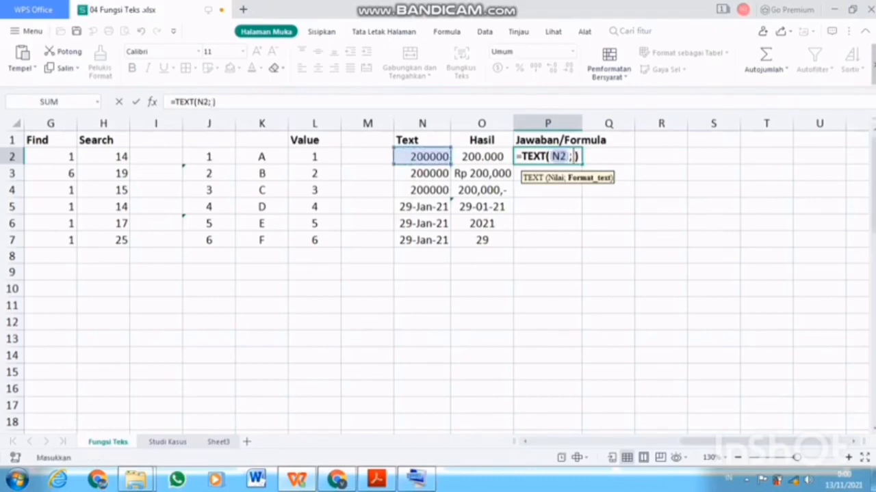
Complete the P2 TEXT formula with the quoted format text " ?#.##;00"
type(" \"")
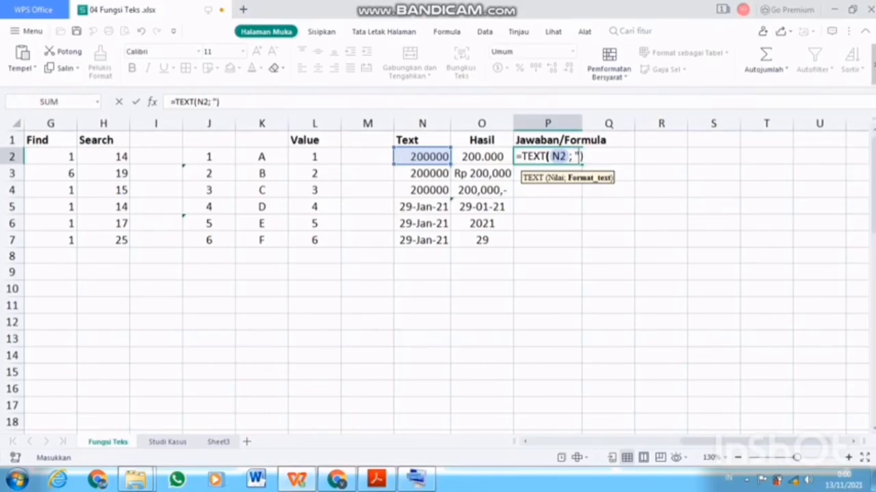
key("BackSpace")
key("BackSpace")
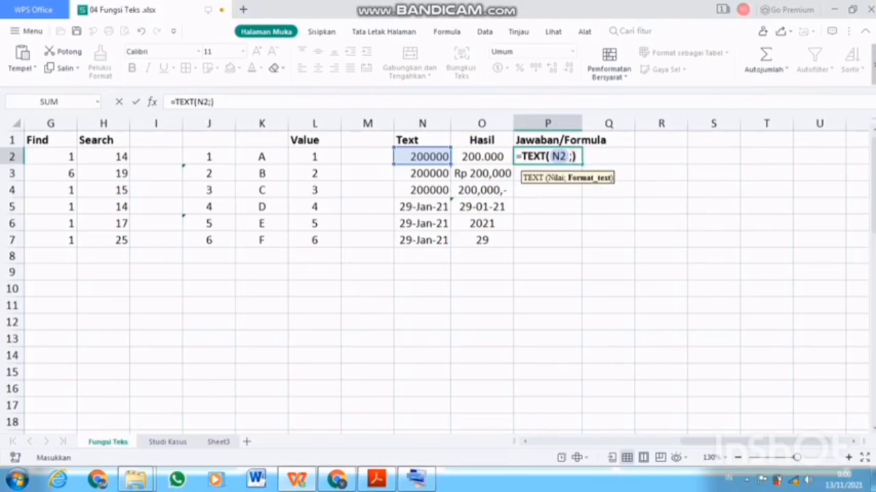
type("\" ?#")
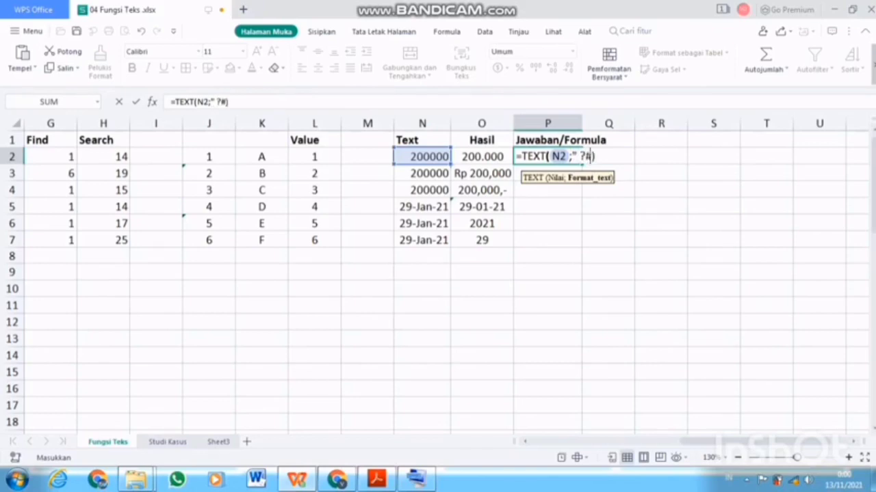
type(".##;00")
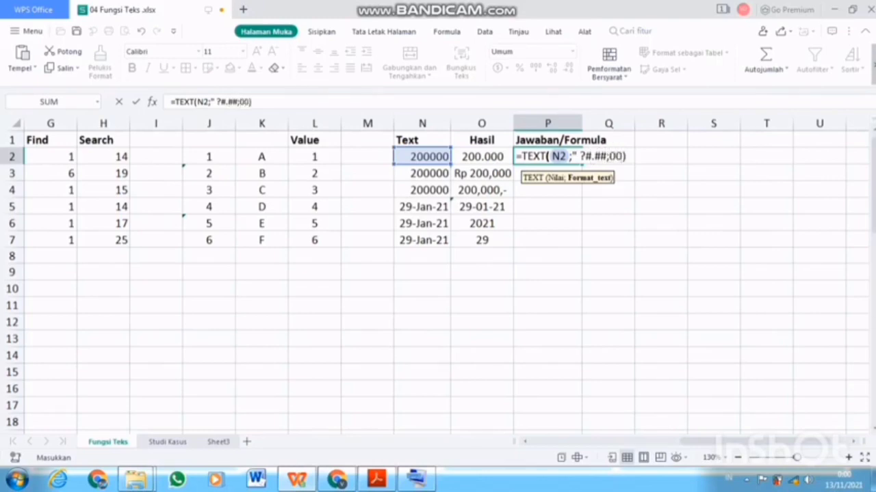
type("\"")
key("Return")
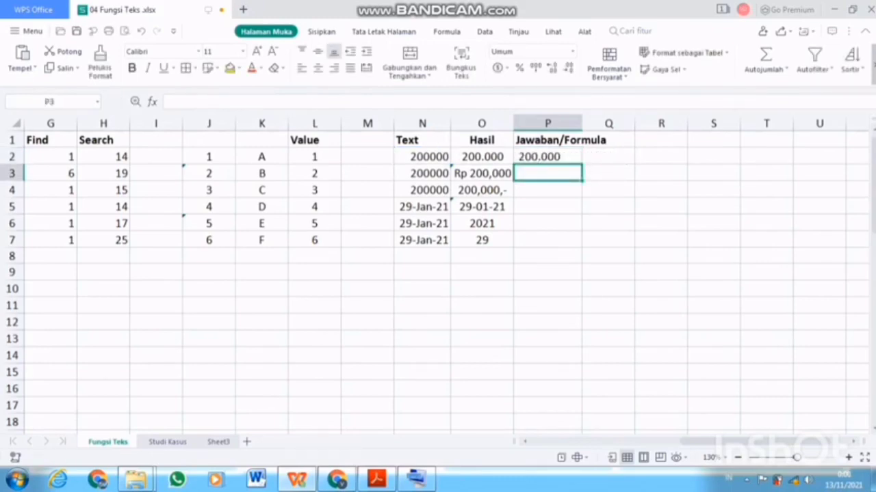
Enter a TEXT formula in P3 that formats N3 with the format text " ?##.###"
type("=TE")
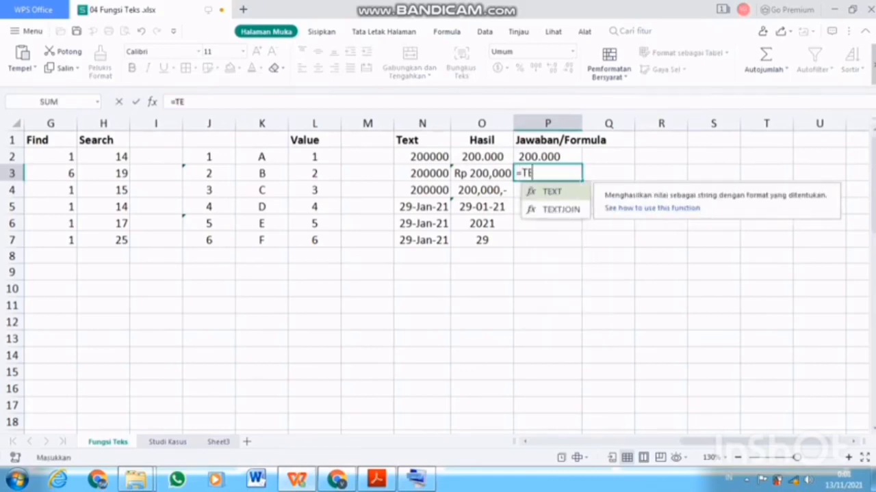
type("X")
key("Tab")
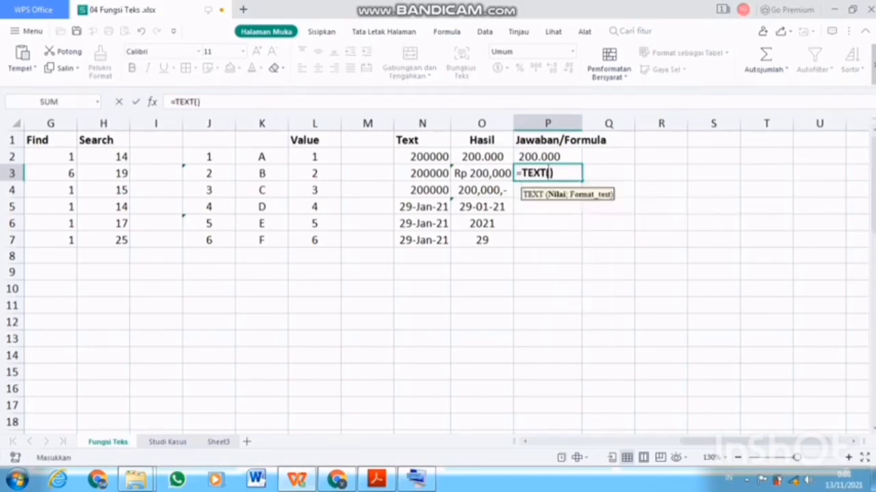
left_click(422, 173)
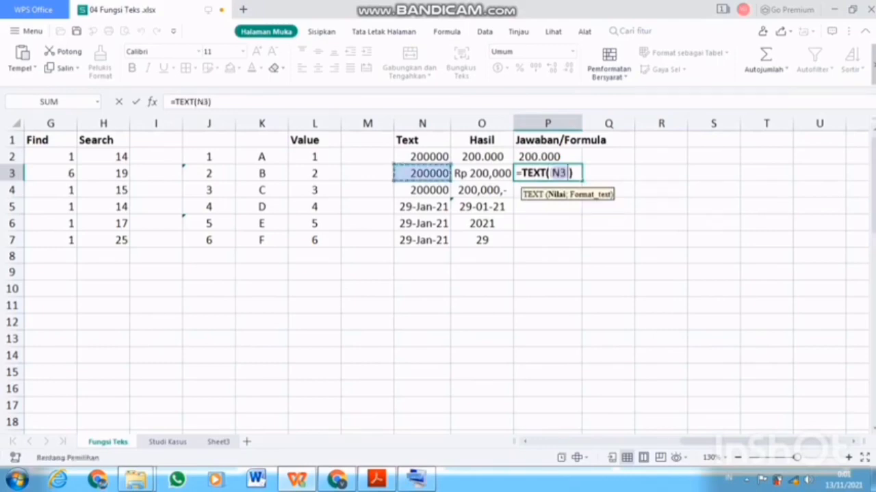
type(";")
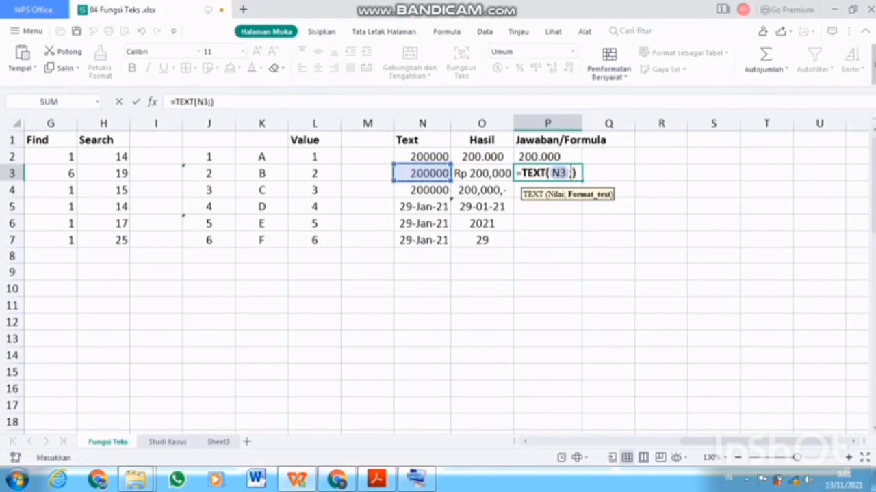
type("\"")
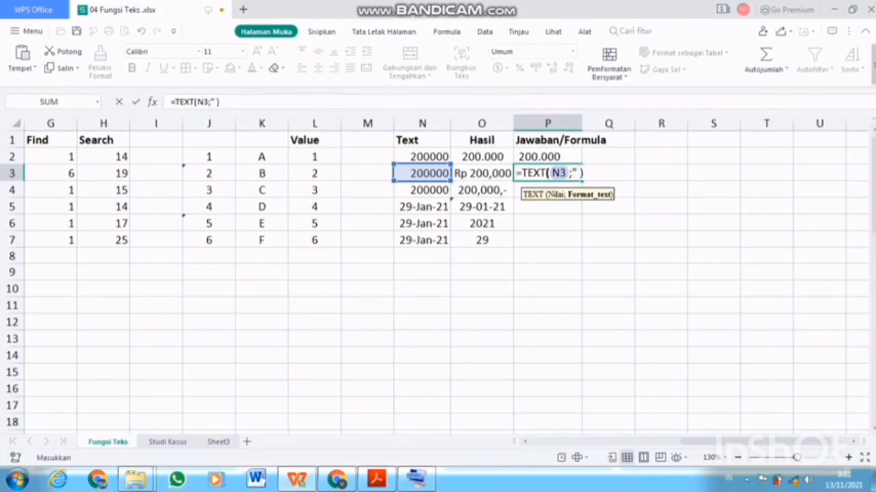
type(" ?##.###")
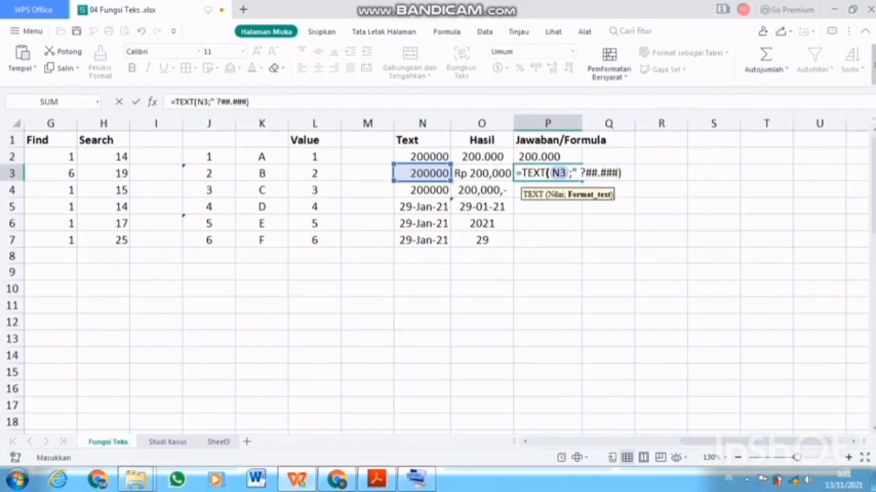
type("\"")
key("Return")
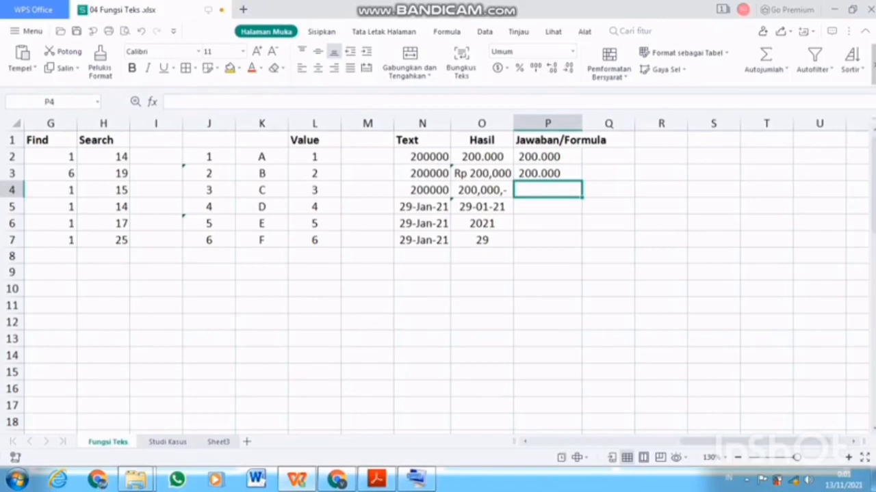
Add the currency prefix Rp in front of the number pattern in P3's format text, making it " Rp ?##.###"
key("Up")
key("F2")
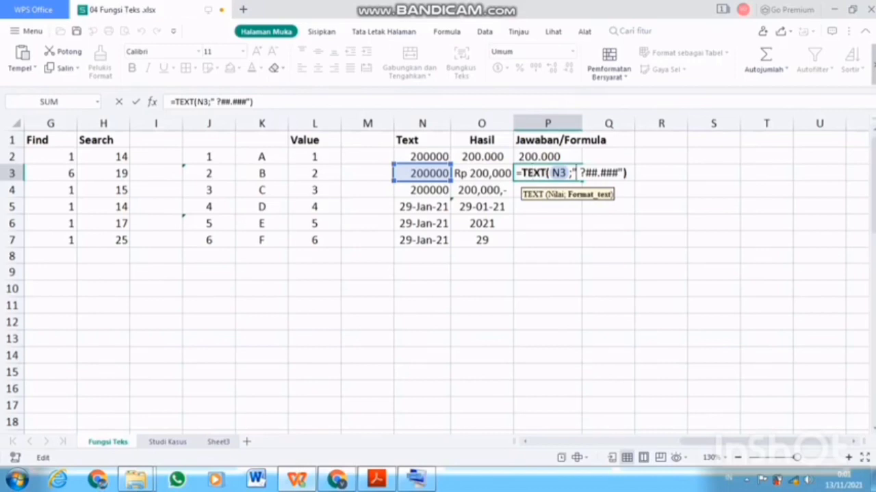
type("r")
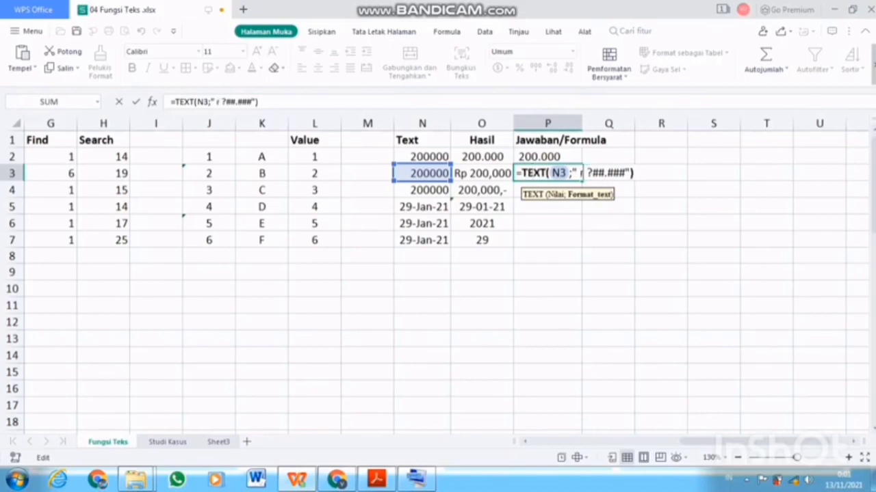
key("BackSpace")
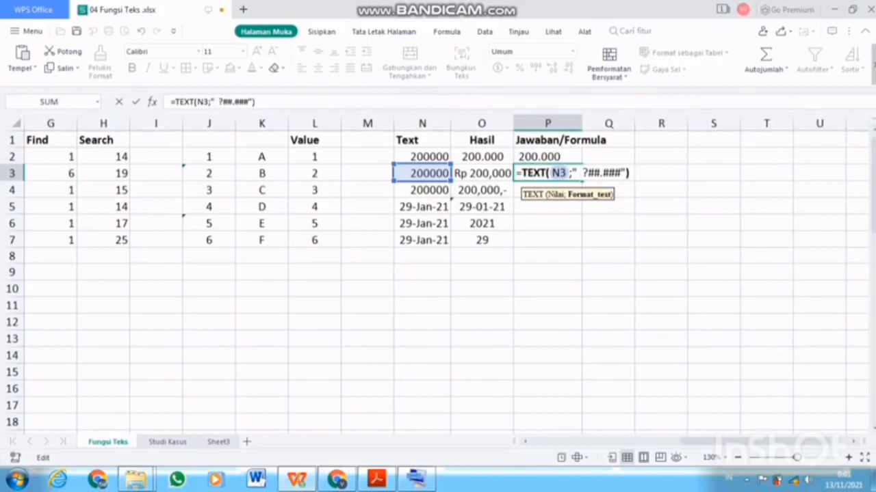
type("Rp")
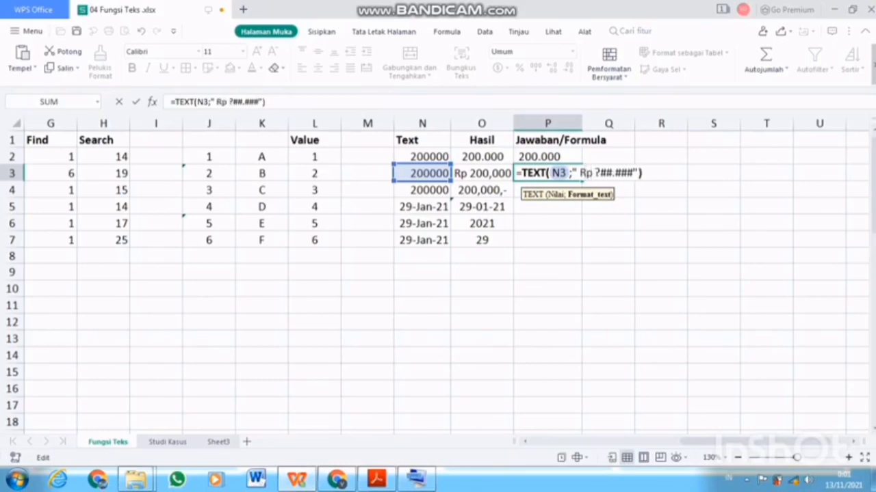
key("Return")
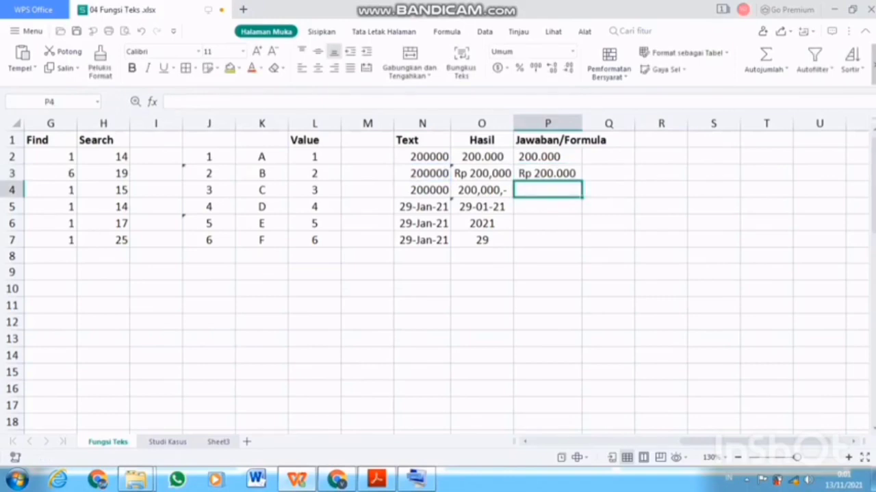
key("F2")
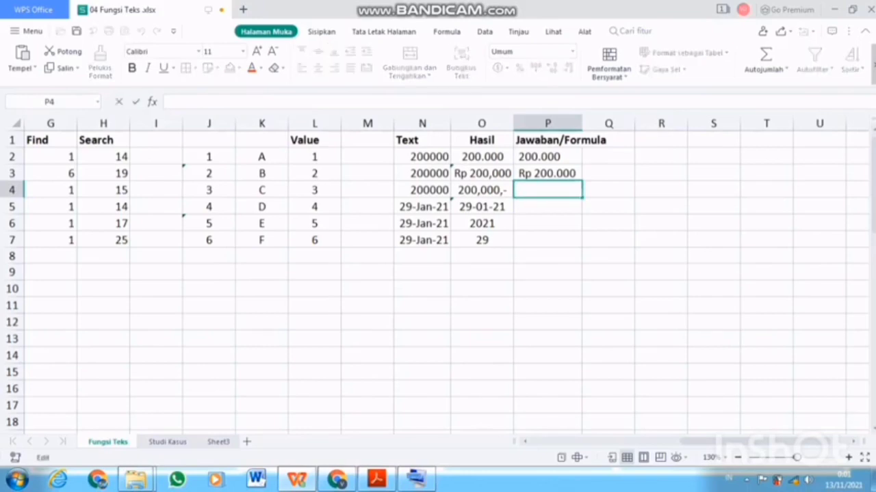
type("text")
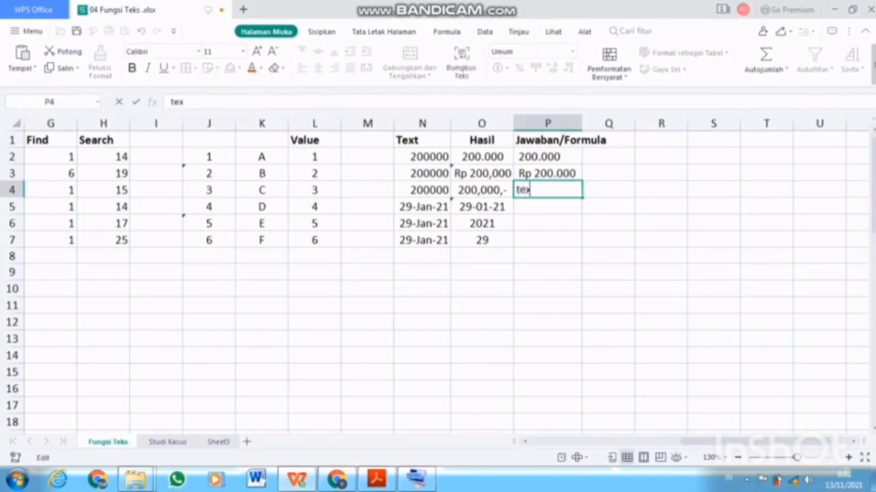
key("BackSpace")
key("BackSpace")
key("BackSpace")
key("BackSpace")
Start a TEXT formula in P4 with N4 as the value to format
type("=texr")
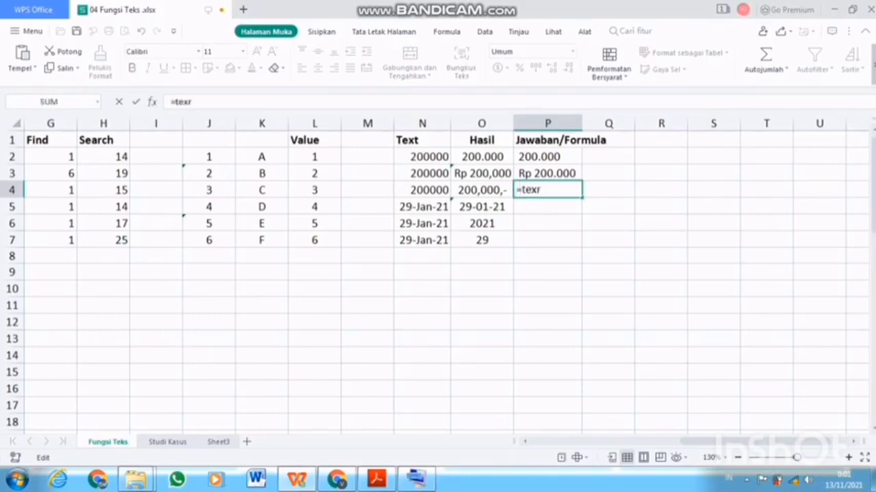
key("BackSpace")
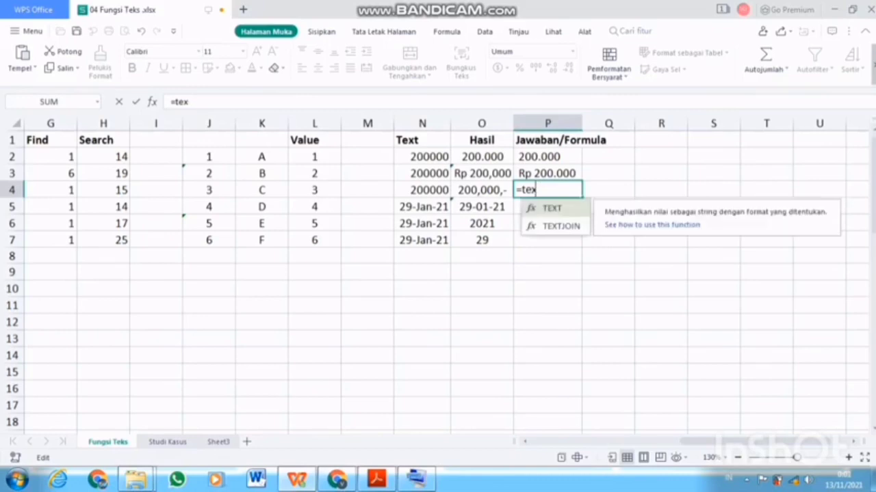
key("Tab")
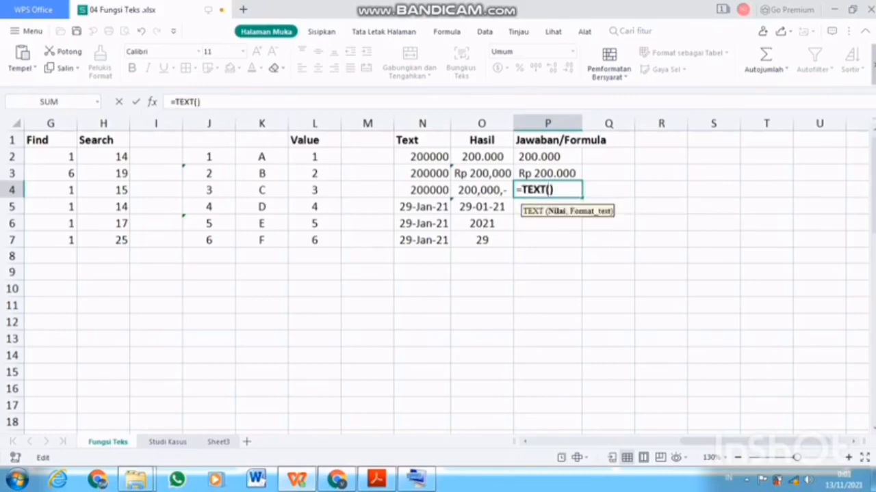
left_click(422, 190)
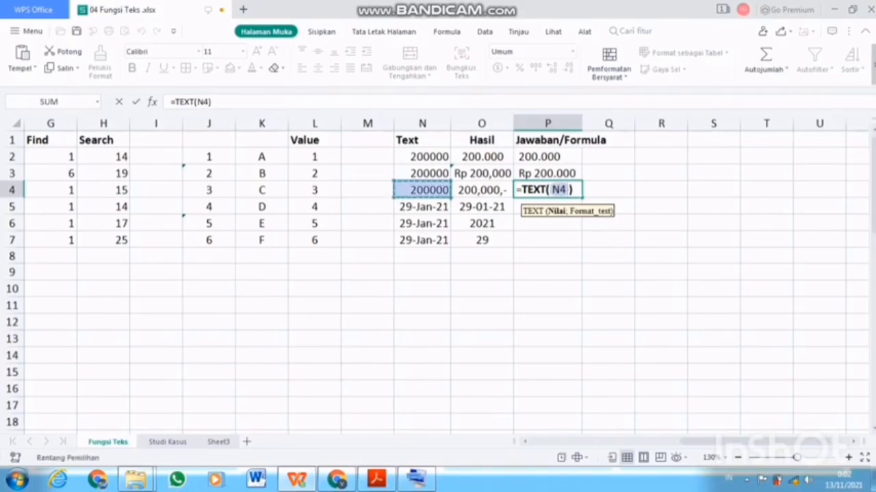
type(";")
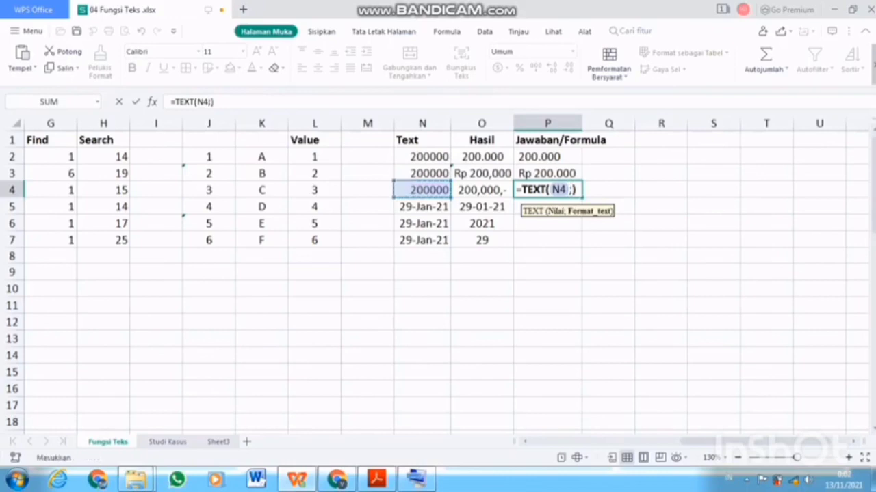
Complete the P4 TEXT formula with the quoted format text " ?##.###,-"
type("\"")
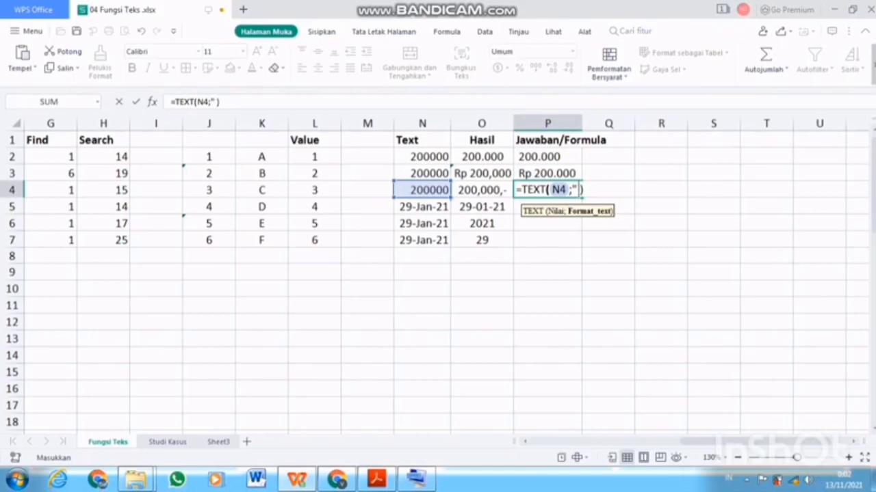
type(" ?")
type("##")
type(".###")
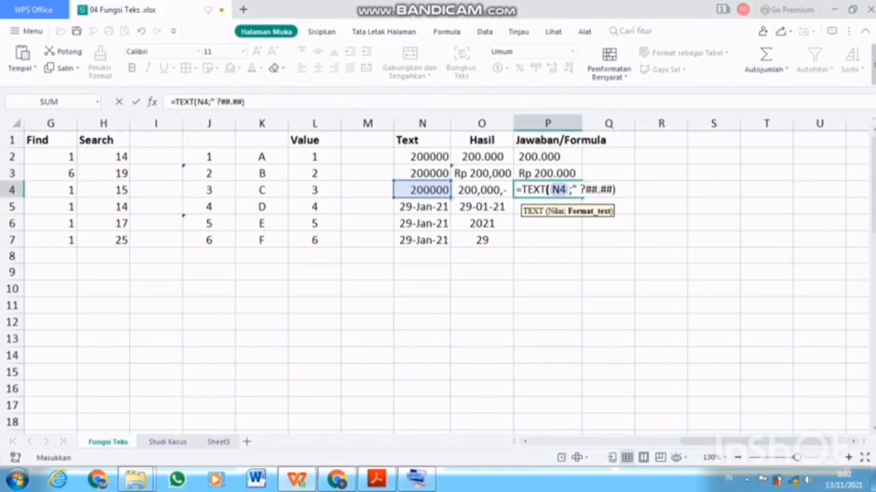
type(",-\"")
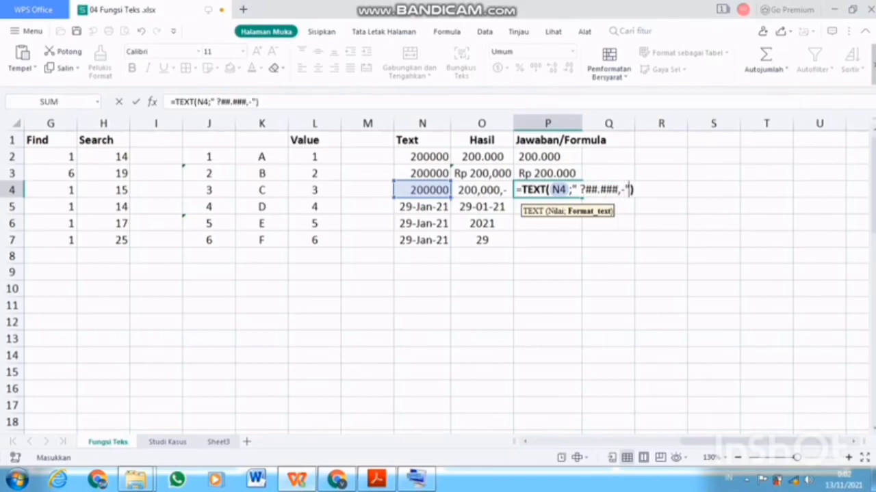
key("Return")
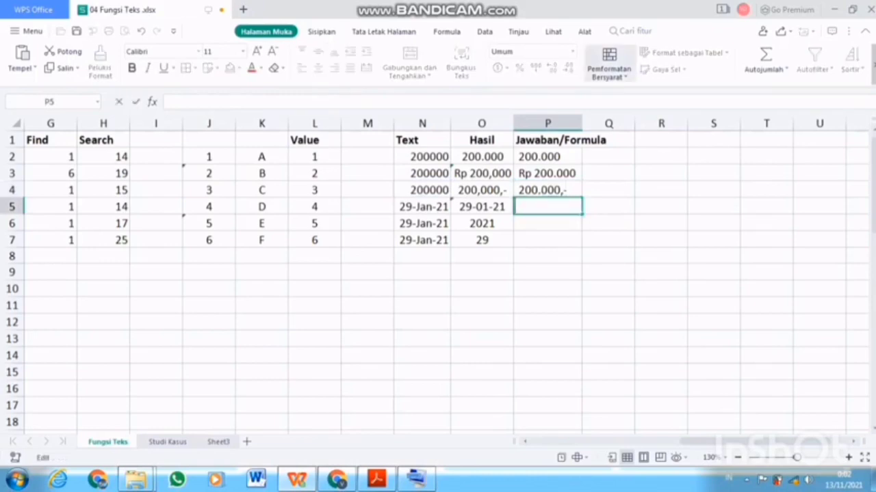
Enter a TEXT formula in P5 that formats the date in N5 with the format text "dd-mm-yy"
type("=text")
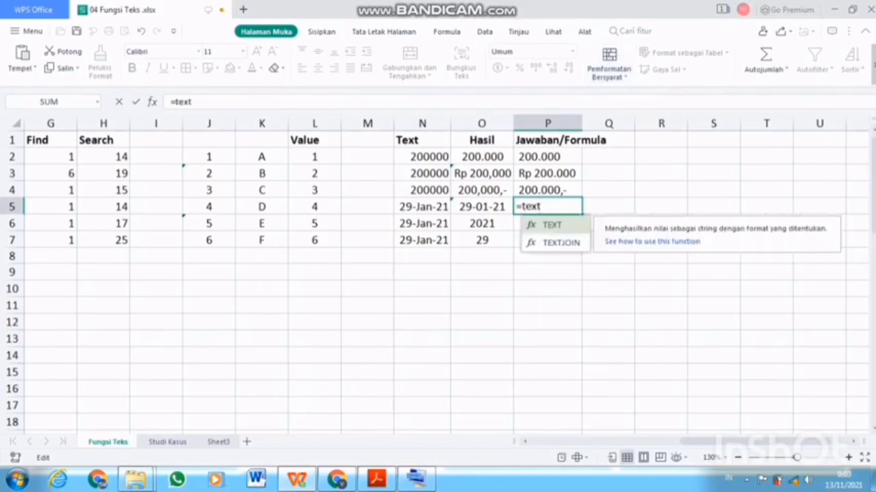
key("Tab")
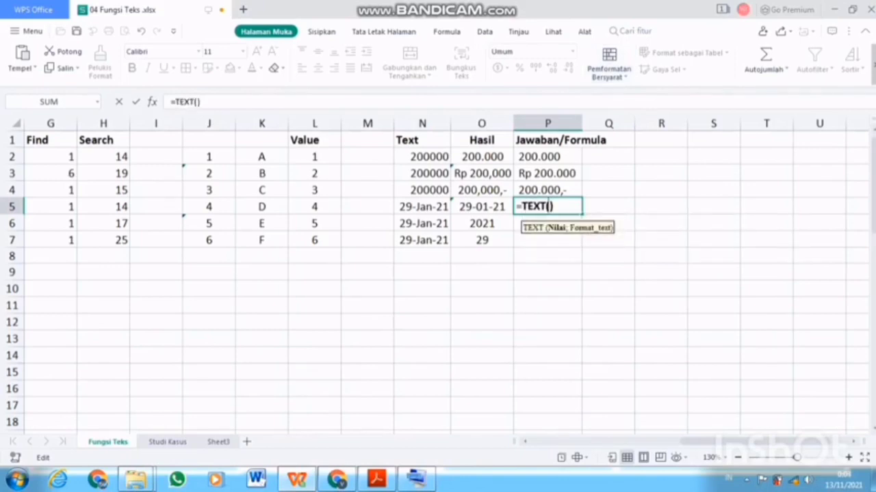
left_click(422, 206)
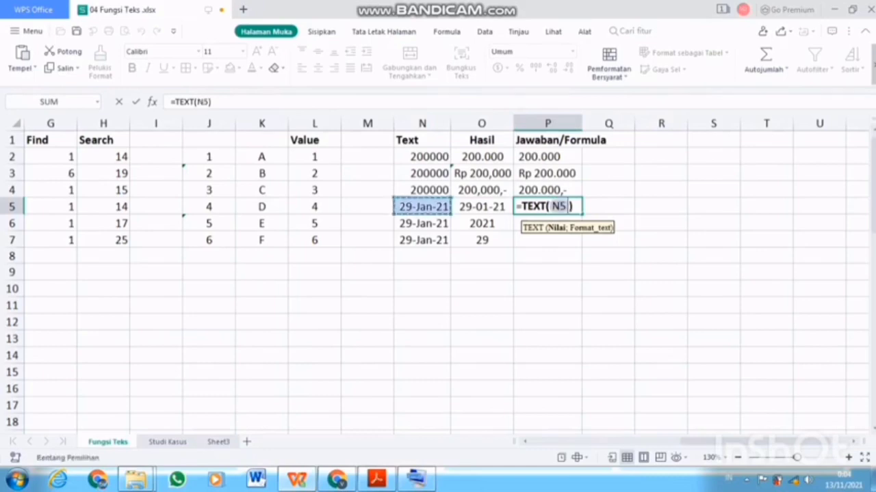
type(";")
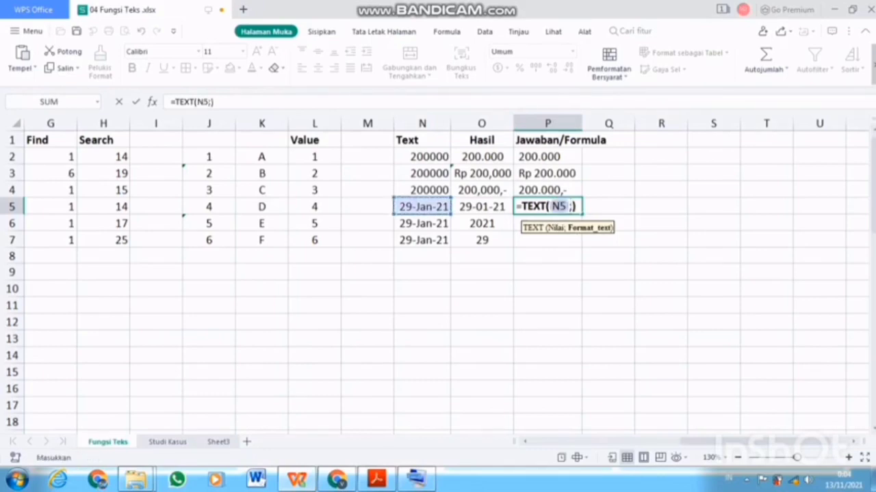
type("\"dd-mm")
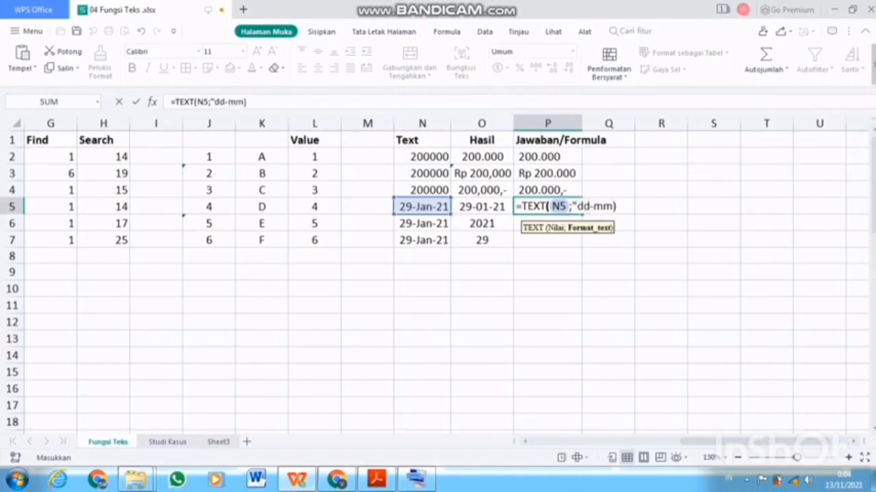
type("-yy\"")
key("Return")
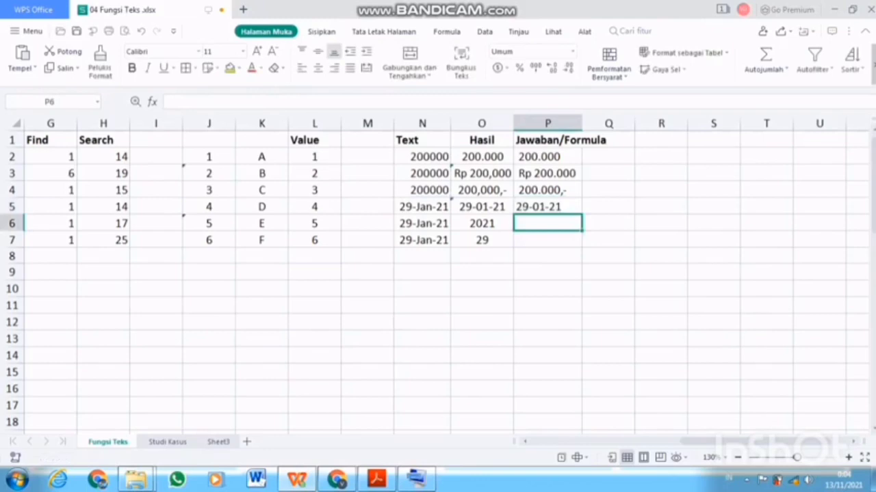
Enter a TEXT formula in P6 that formats the date in N6 with the format text "yyyy"
type("=tex")
key("Tab")
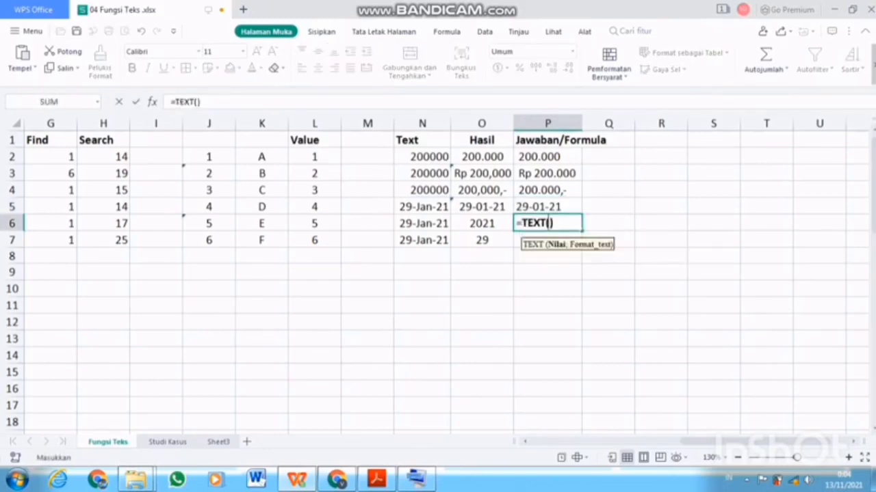
left_click(423, 223)
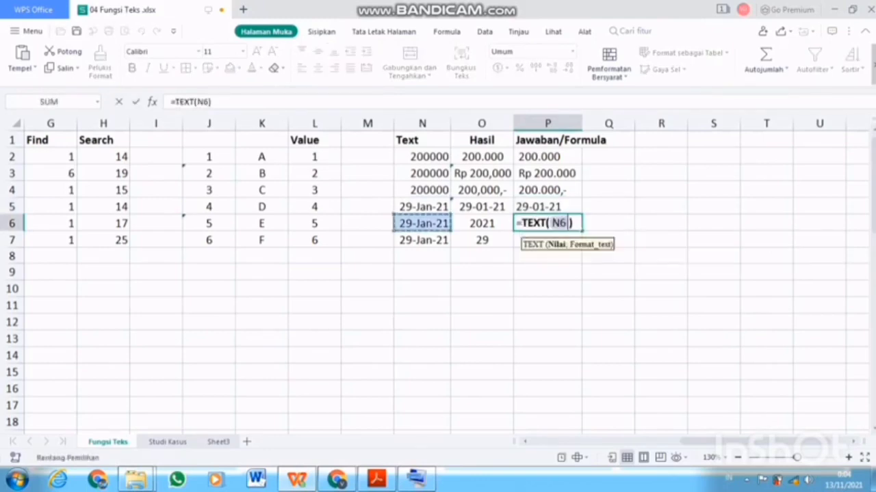
type(";")
key("Up")
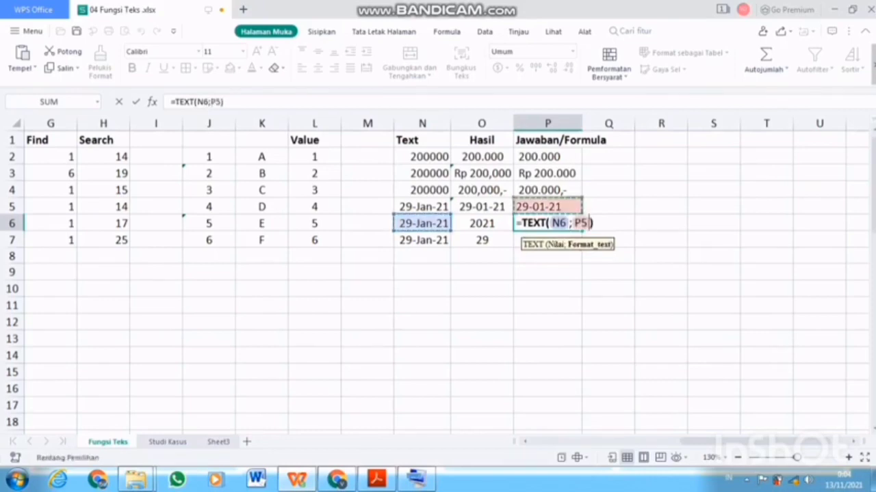
key("BackSpace")
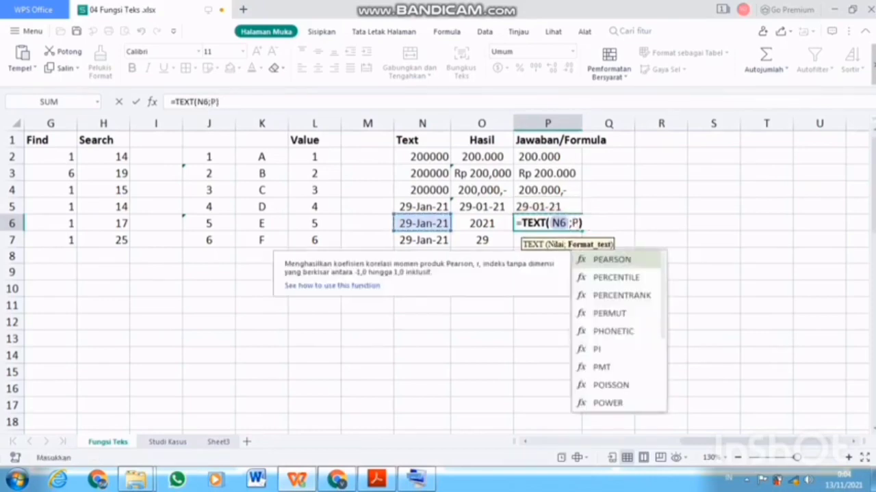
key("BackSpace")
type("\"")
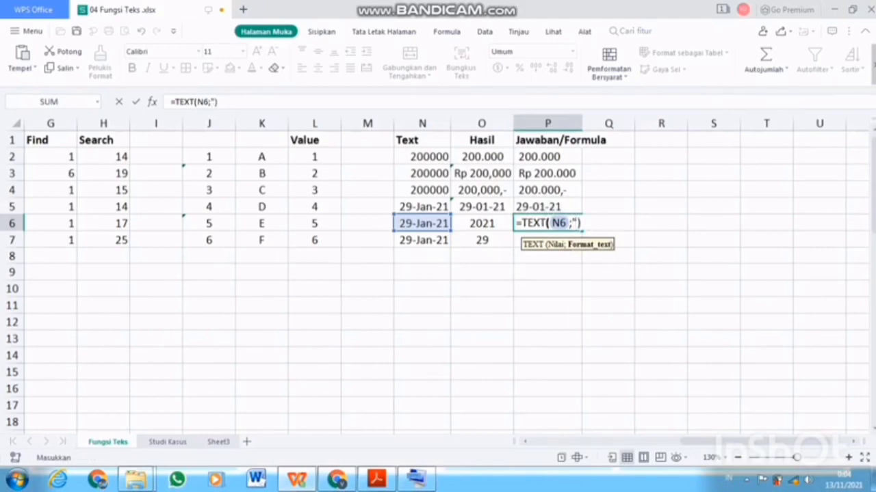
type("yyyy")
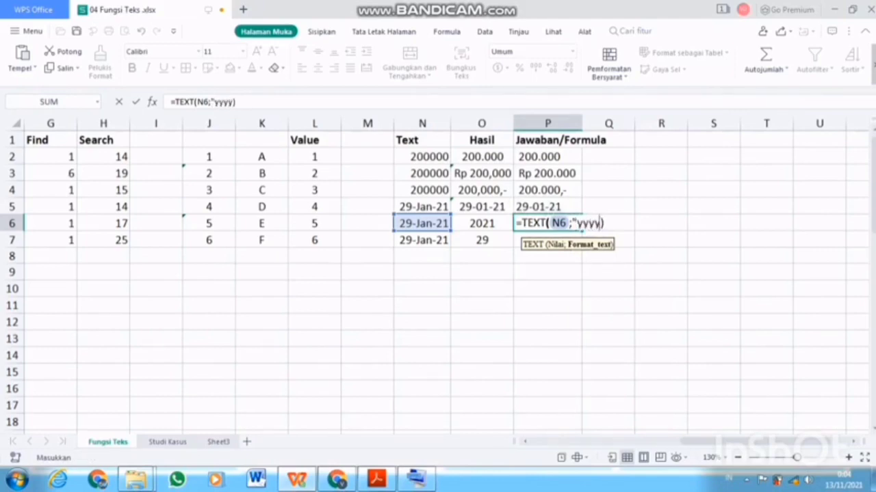
type("\"")
key("Return")
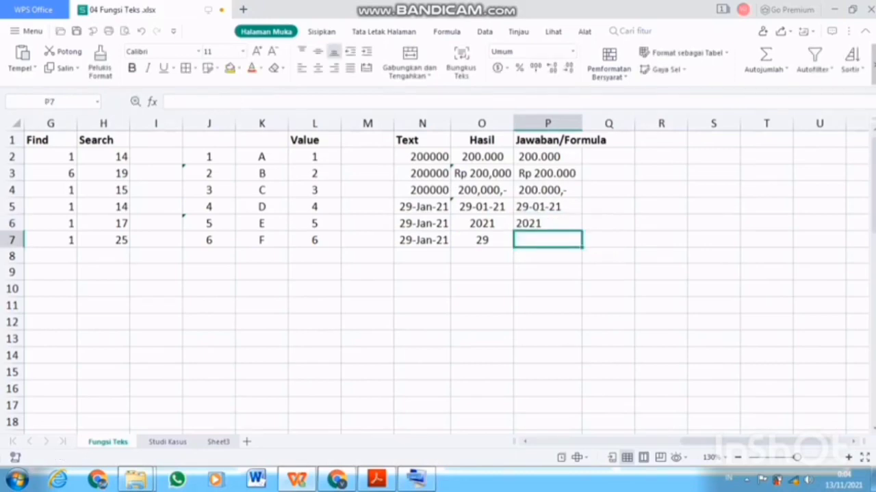
Enter a TEXT formula in P7 that formats the date in N7 with the format text "dd"
type("=text")
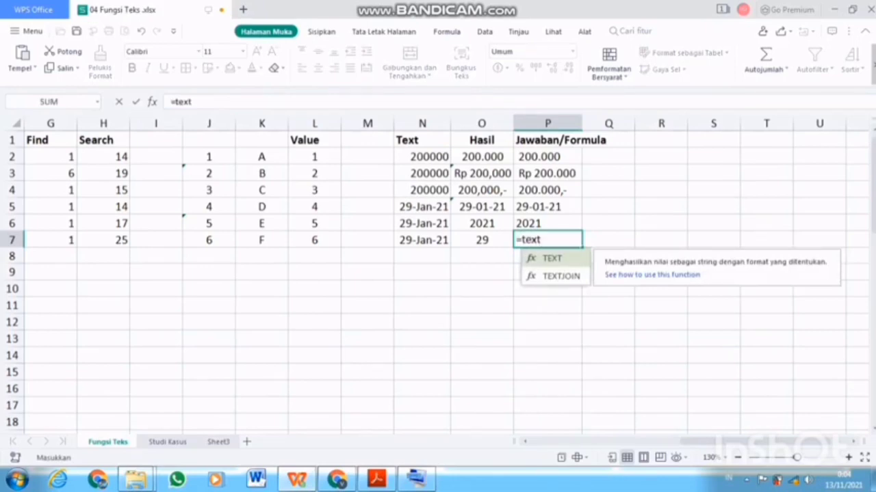
key("Tab")
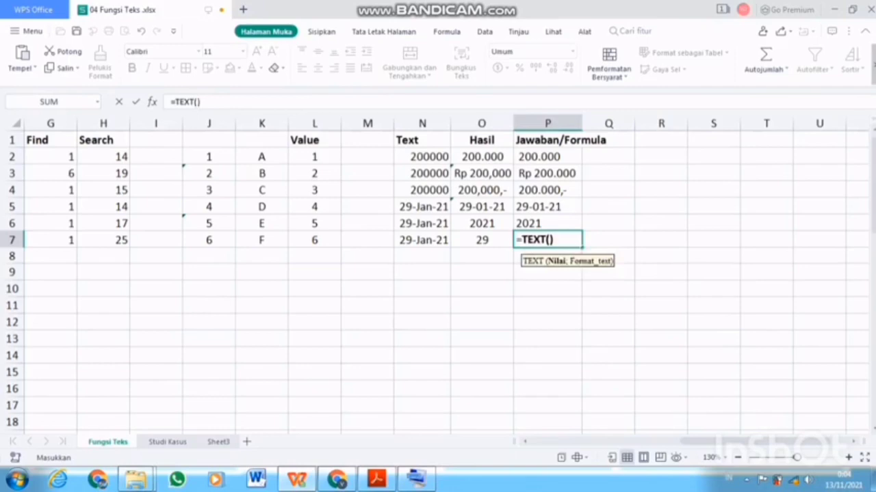
left_click(422, 240)
type(";")
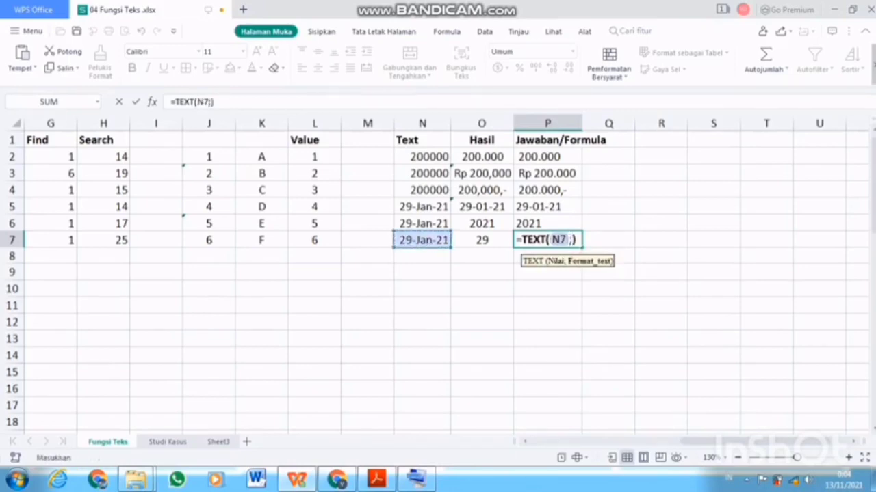
type("\"dd")
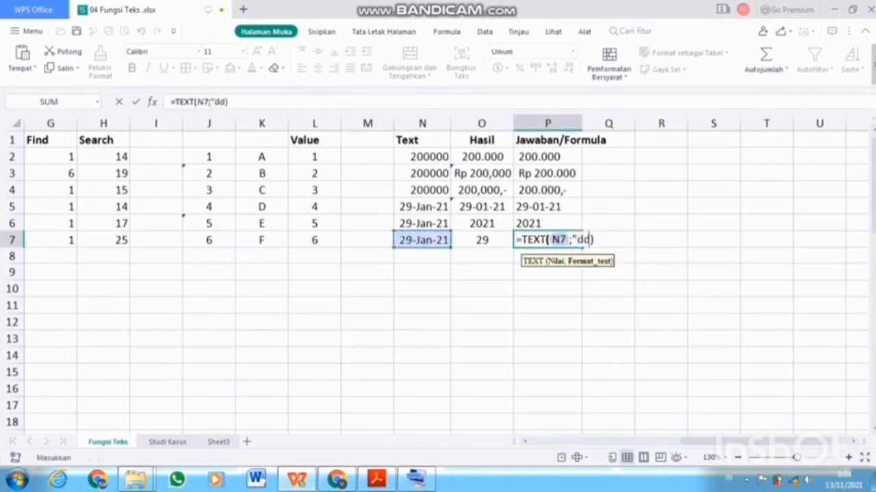
type("\"")
key("Return")
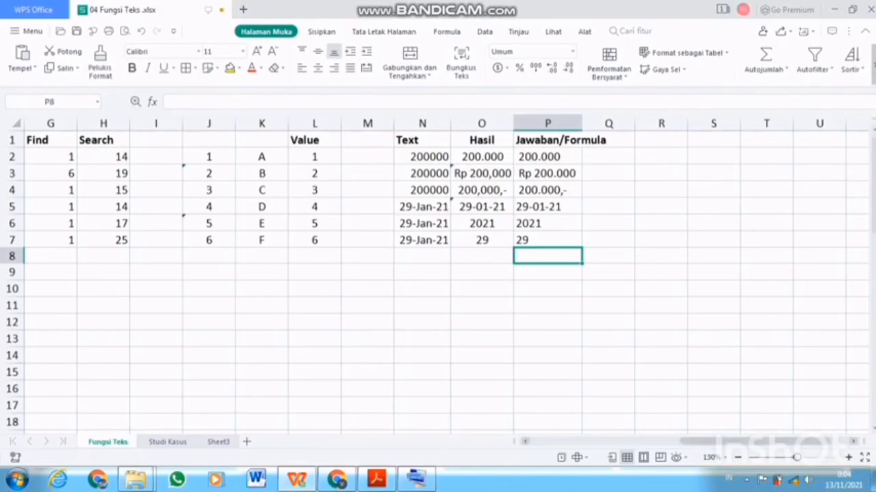
left_click_drag(753, 442, 653, 442)
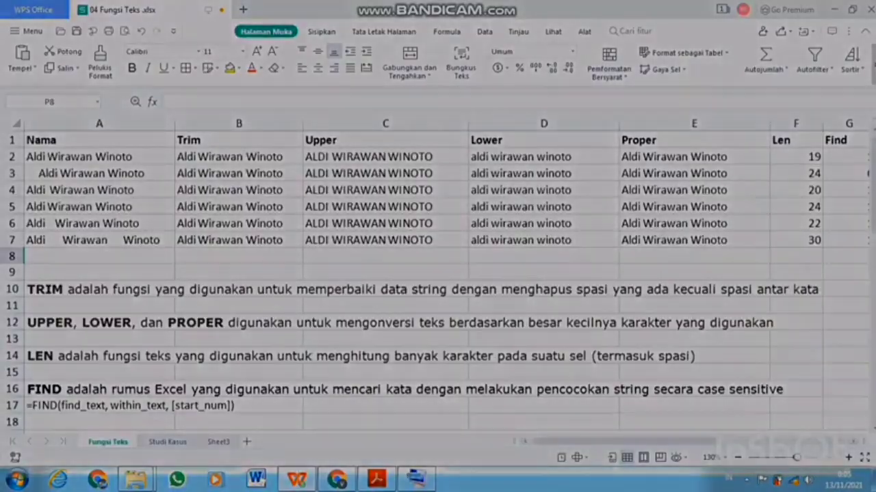
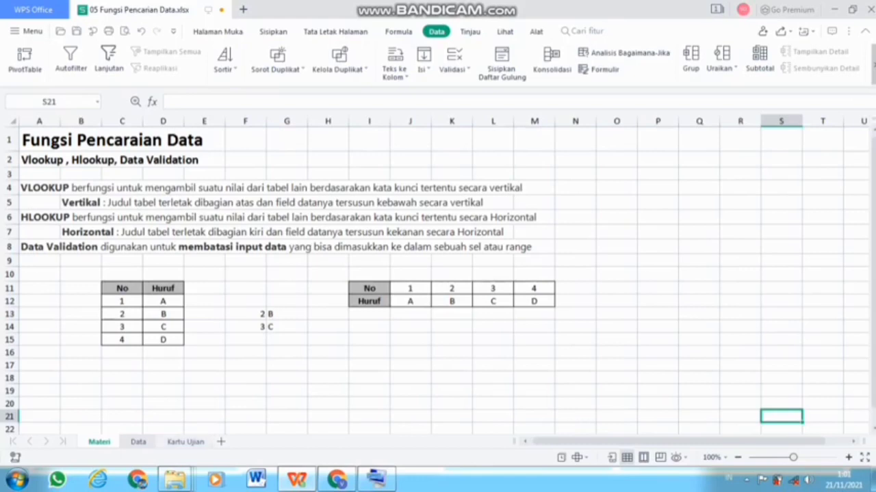
Set up data validation for the NIM cell C3 on the Kartu Ujian sheet, allowing values from a list (Daftar)
left_click(185, 442)
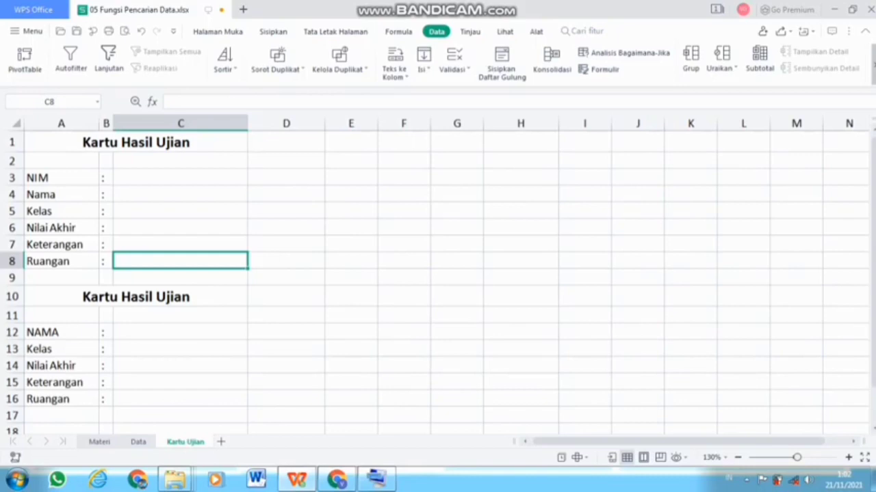
left_click(180, 178)
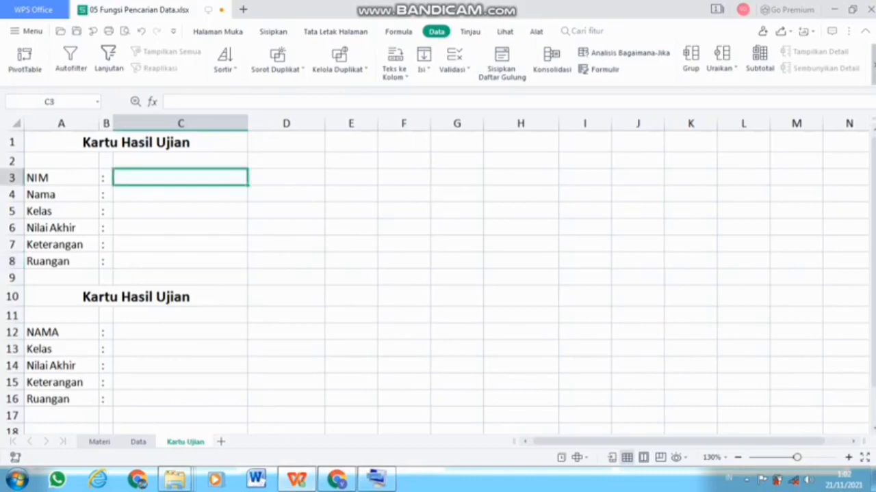
left_click(454, 69)
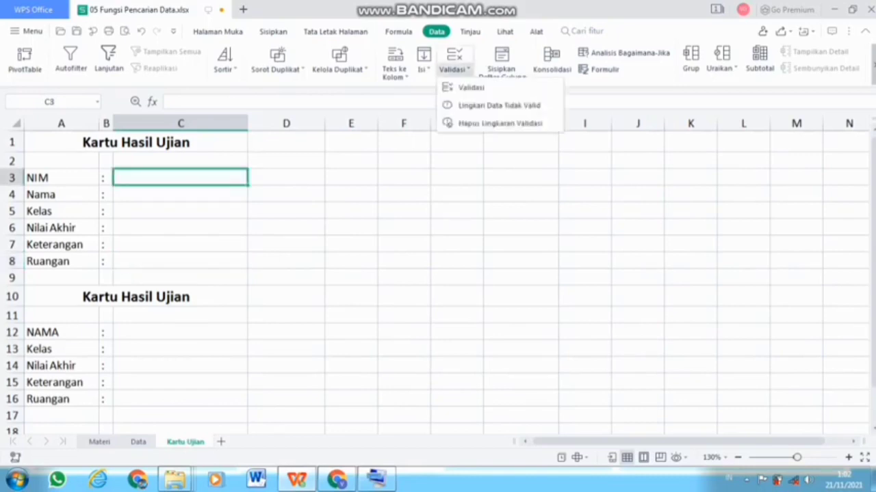
left_click(471, 87)
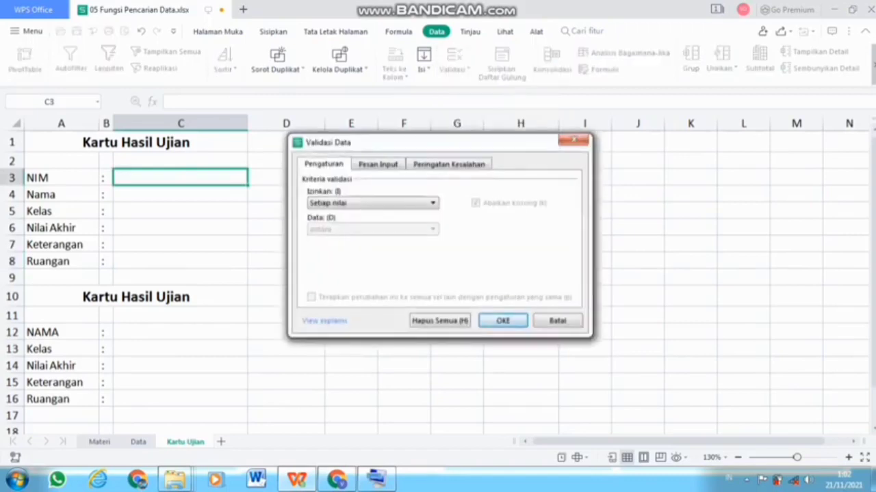
left_click(373, 203)
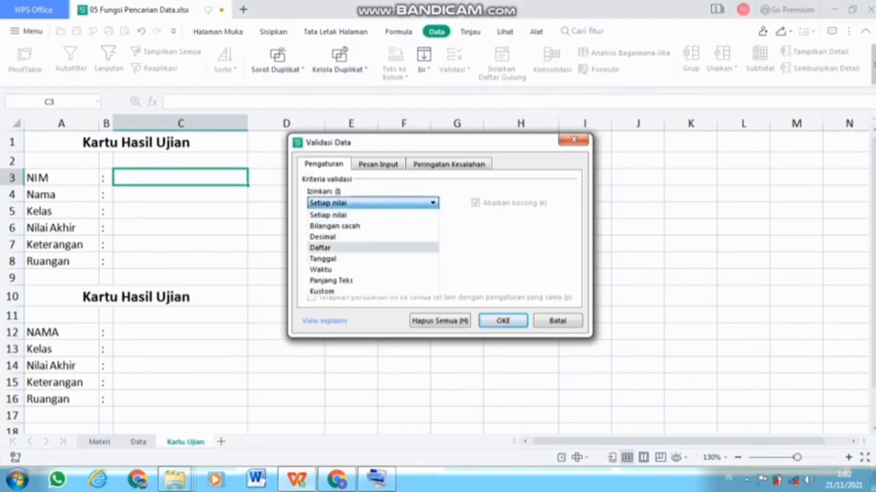
left_click(319, 248)
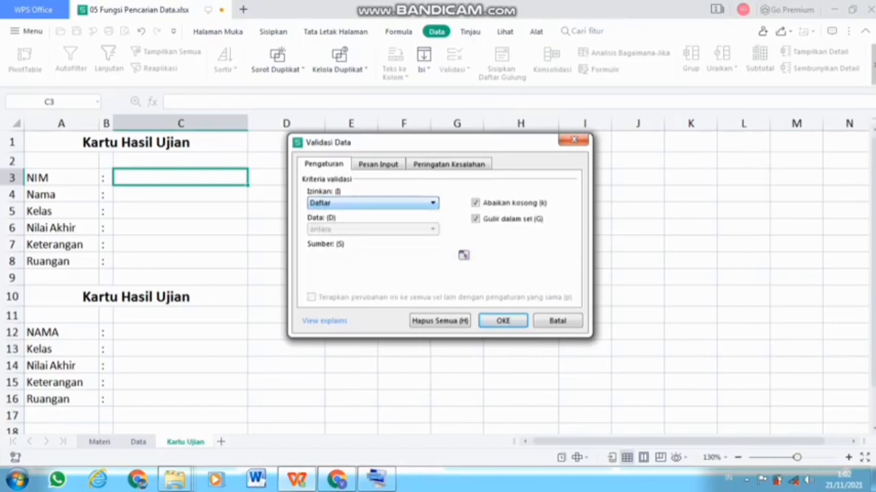
Use the Nim range B2:B21 on the Data sheet as the validation list source and apply the validation
left_click(464, 255)
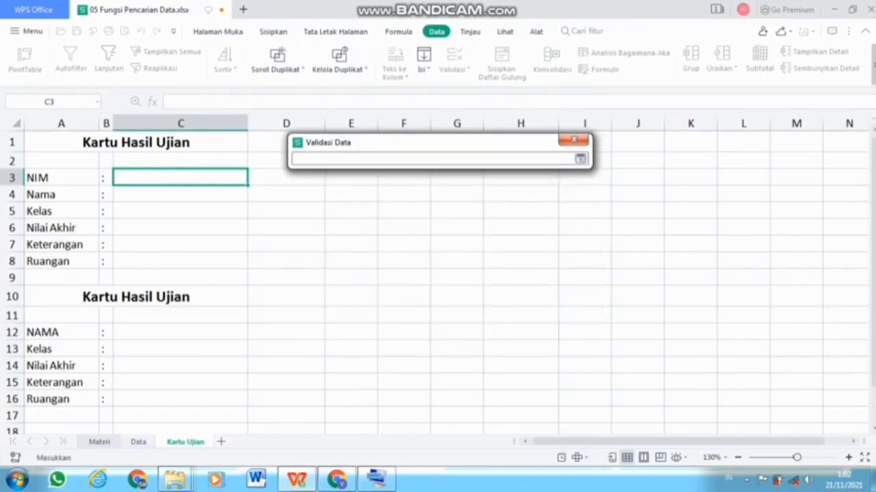
left_click(139, 442)
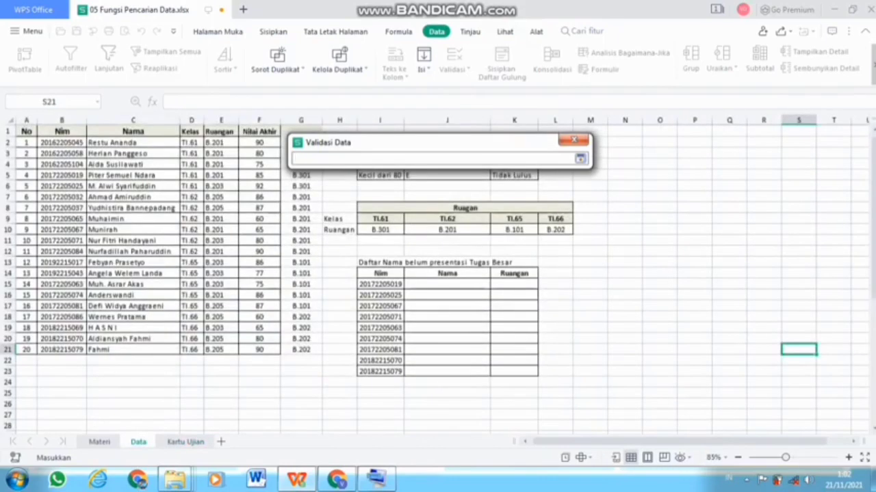
left_click(62, 142)
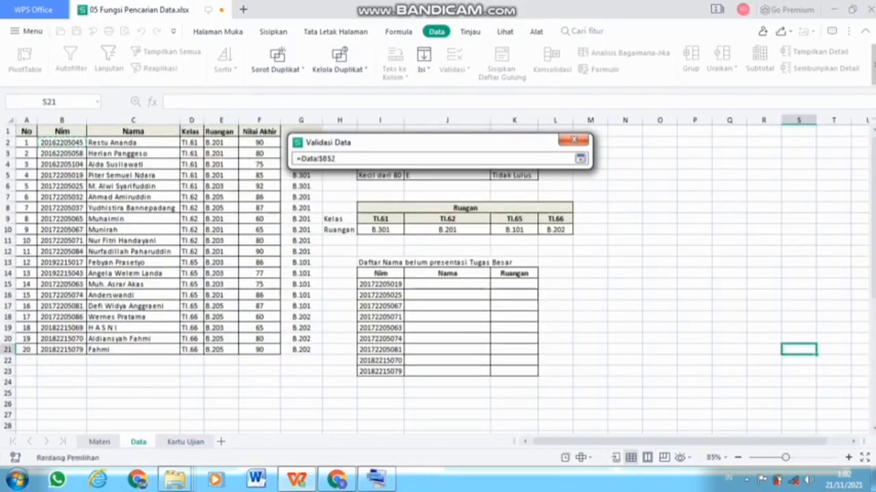
left_click_drag(78, 150, 85, 351)
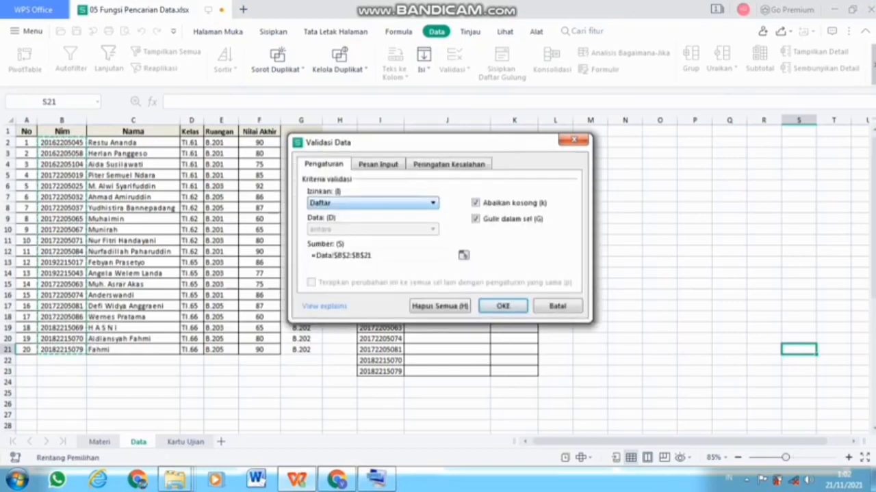
left_click(503, 305)
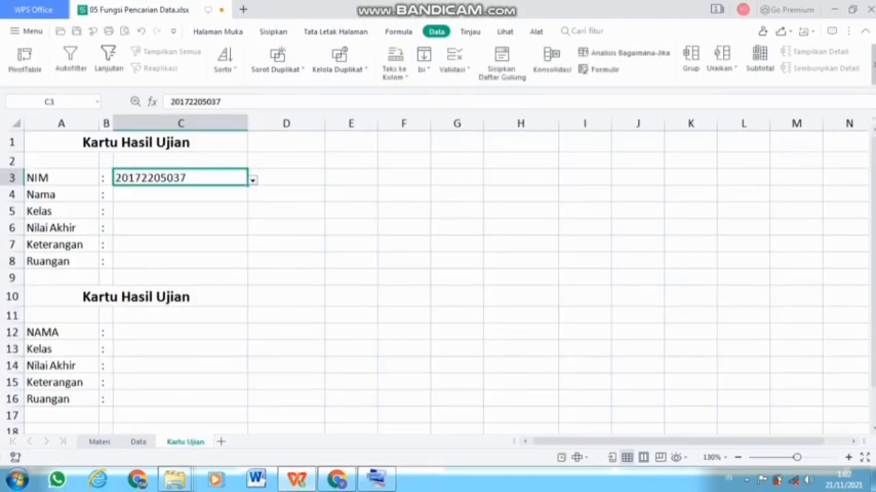
Fill the Nama cell C4 with =VLOOKUP(C3;Data!B2:F21;2;FALSE) to look up the name by NIM
left_click(180, 194)
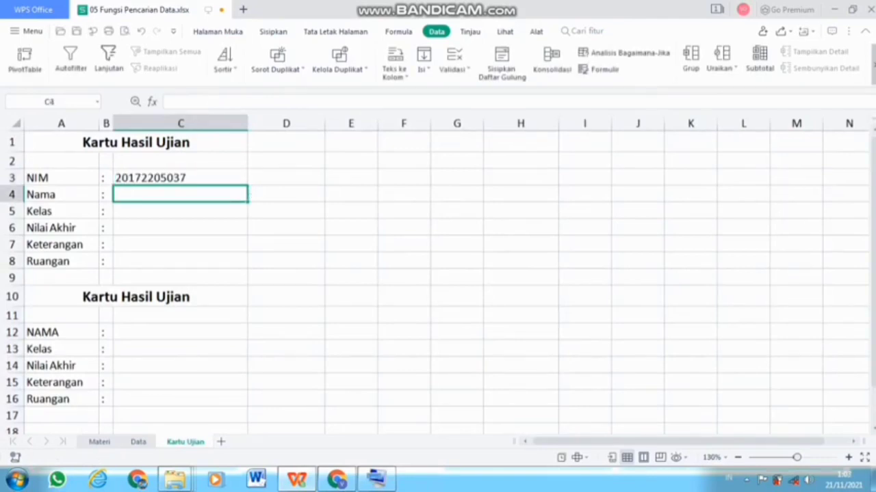
type("=vl")
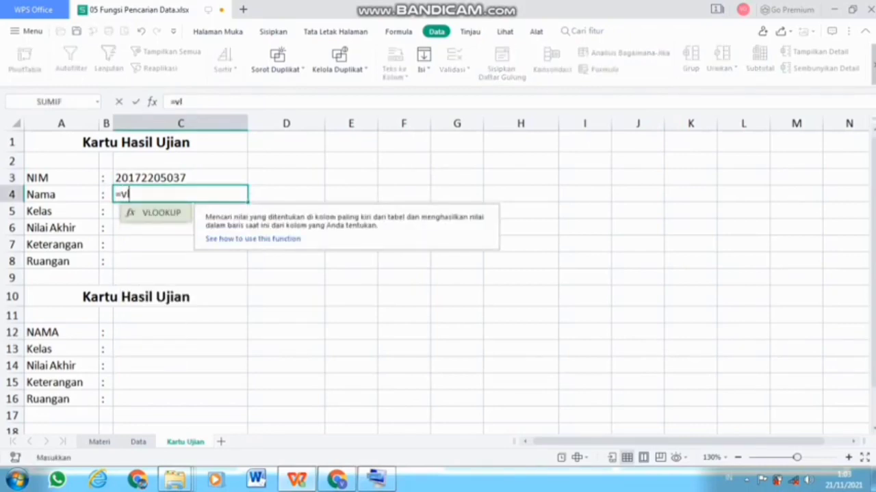
key("Tab")
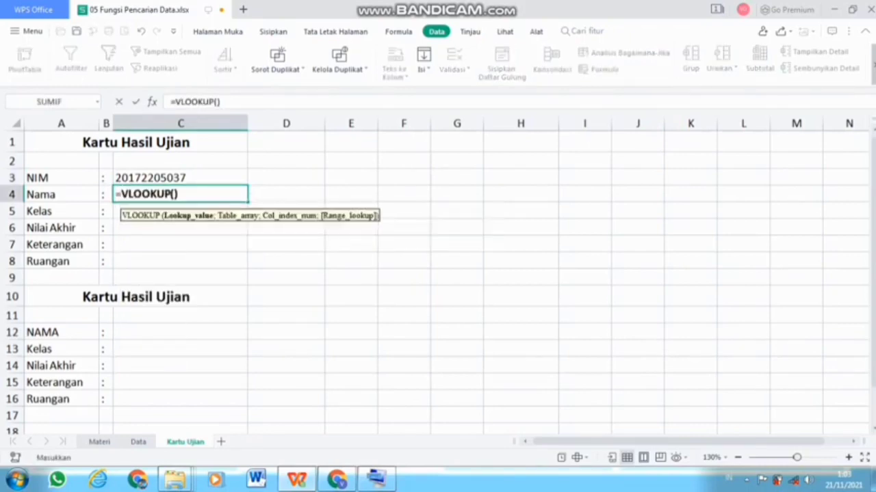
key("Up")
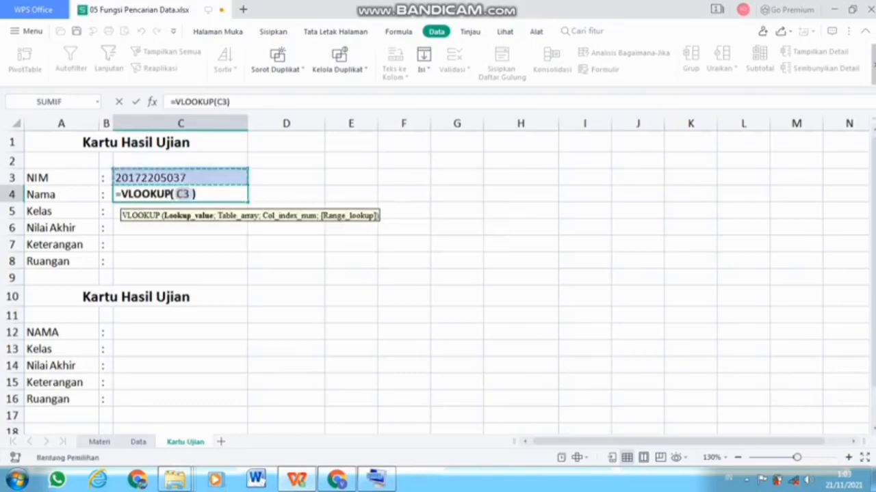
type(";")
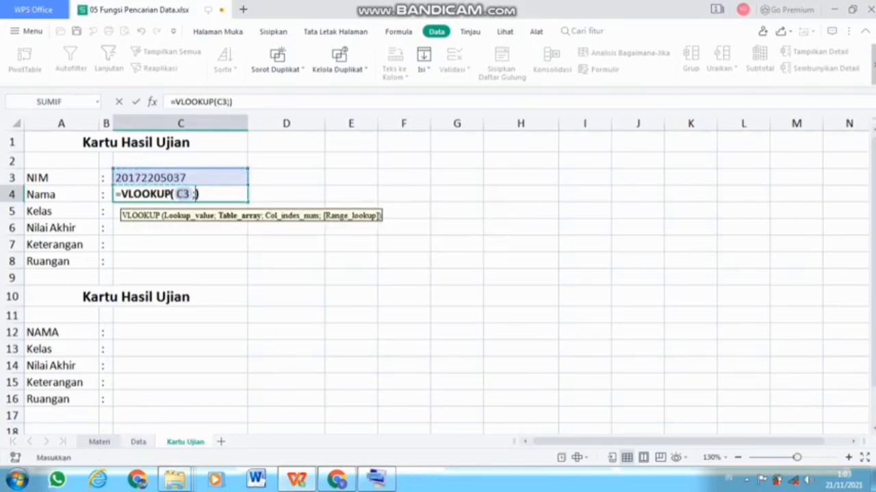
left_click(139, 442)
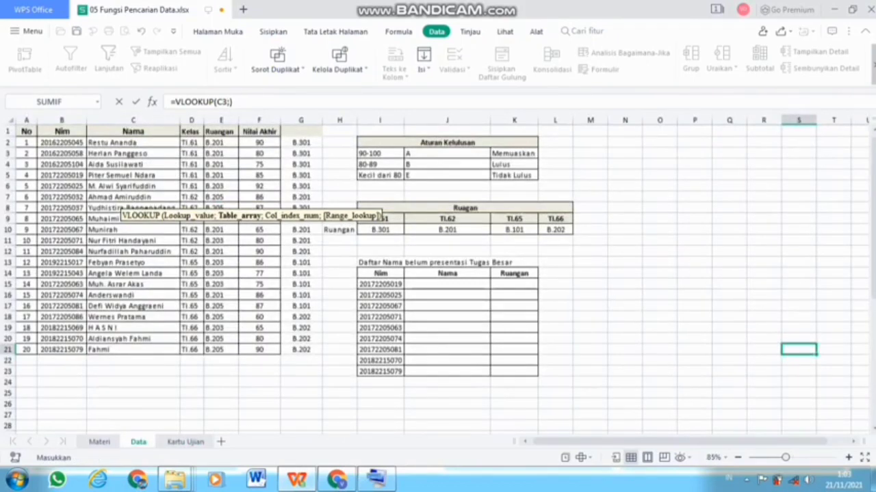
left_click_drag(62, 142, 275, 350)
type(";")
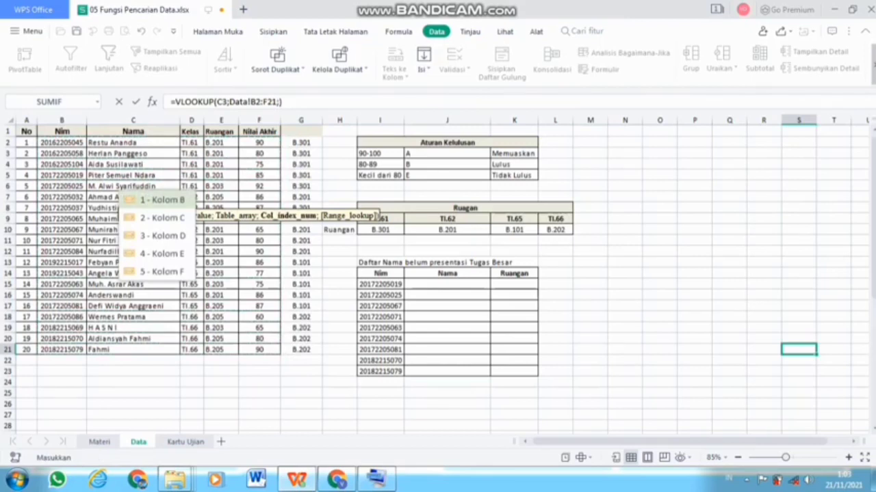
key("Down")
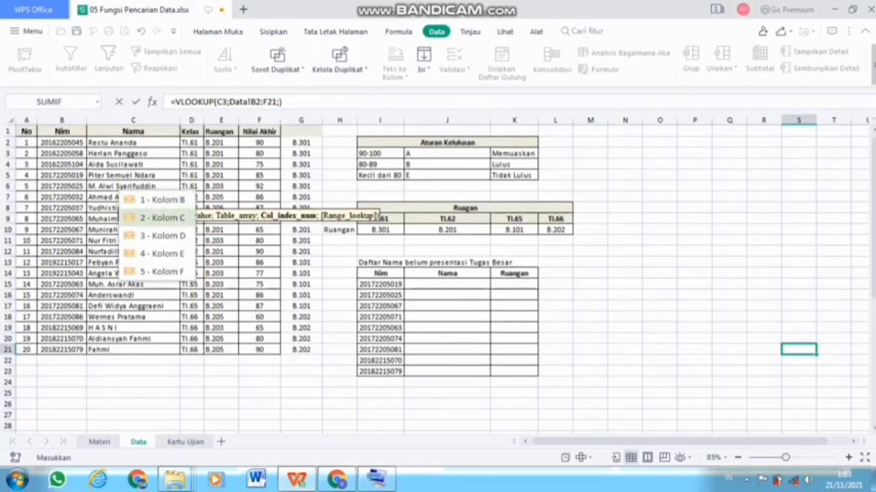
key("Tab")
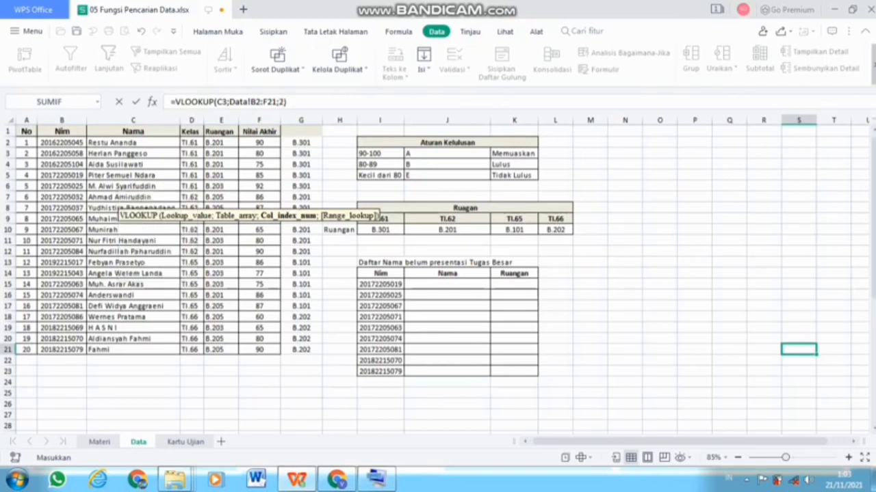
type(";")
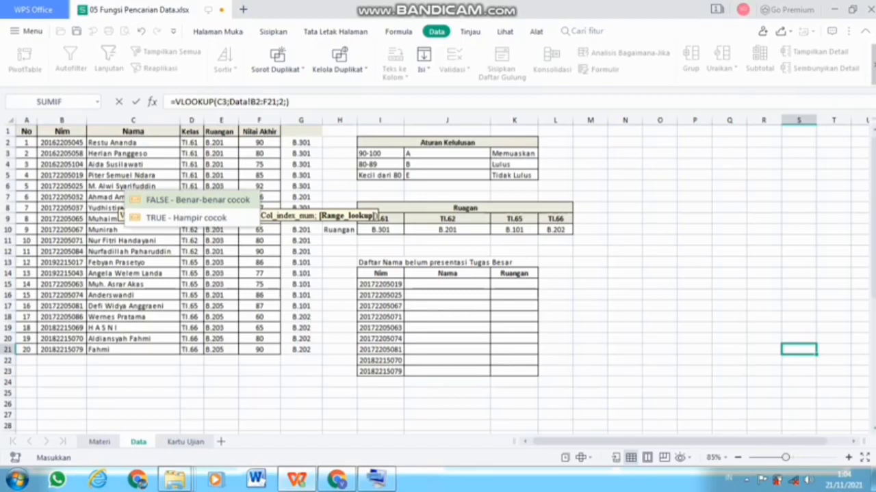
key("Tab")
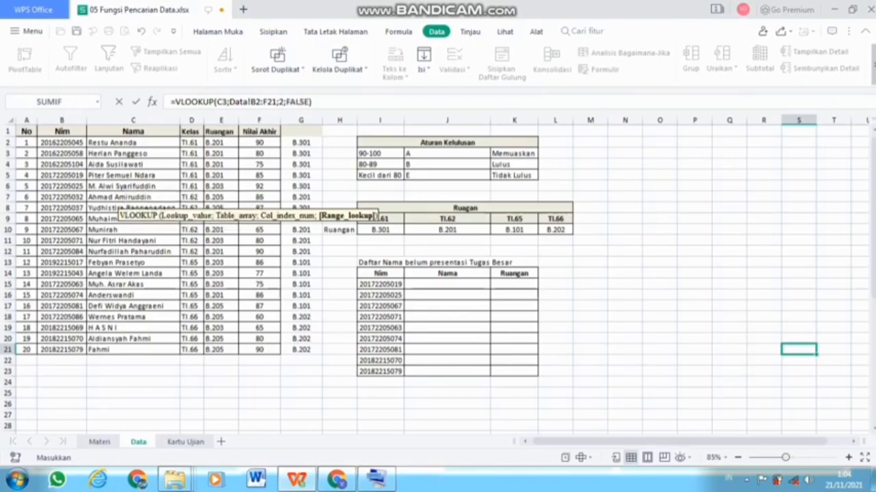
key("Return")
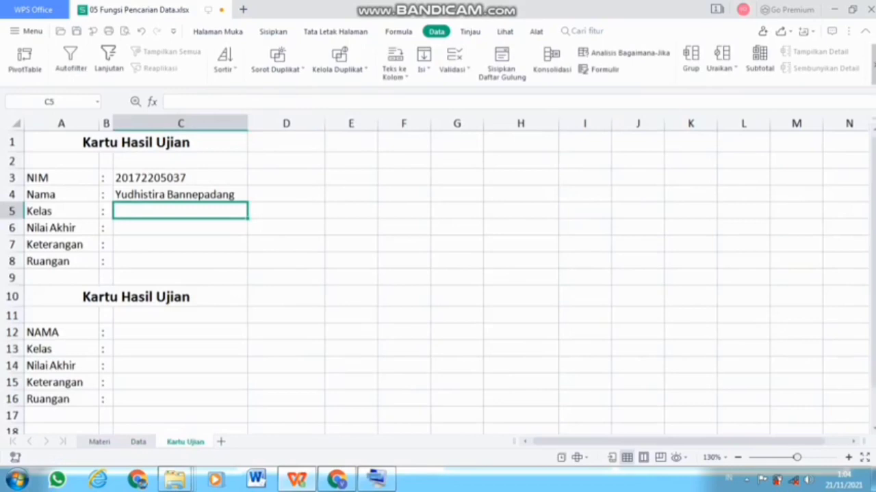
Fill the Kelas cell C5 with =VLOOKUP(C3;Data!B2:F21;3;FALSE) to look up the class by NIM
type("=")
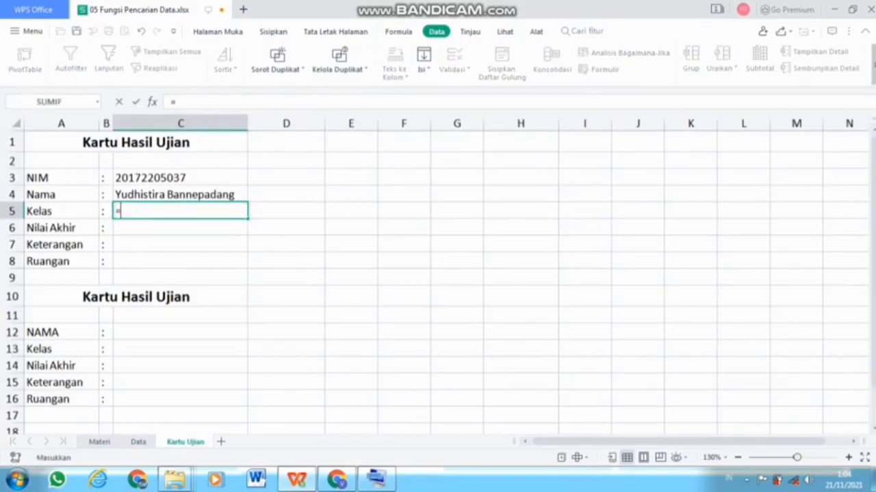
type("vli")
key("BackSpace")
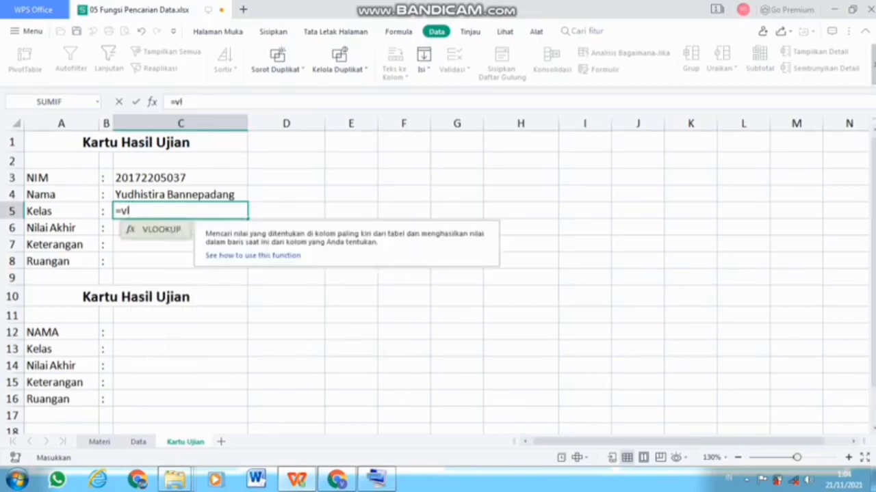
key("Tab")
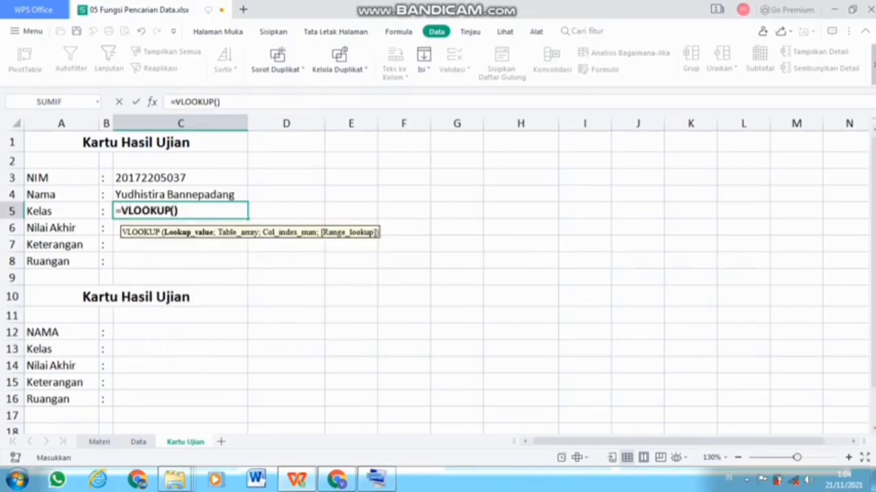
left_click(180, 178)
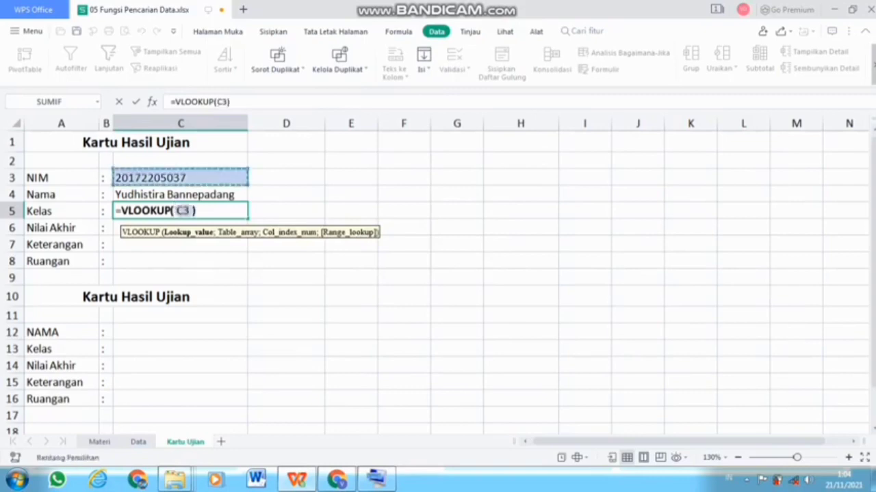
type(";")
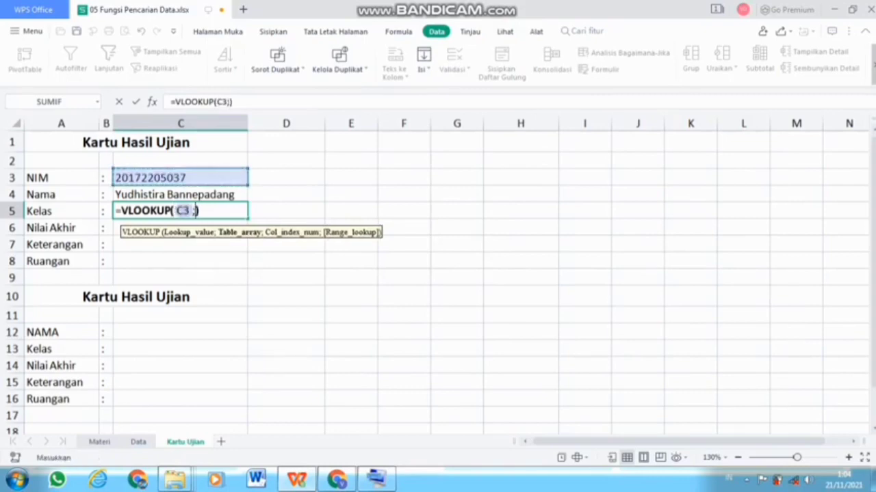
left_click(138, 441)
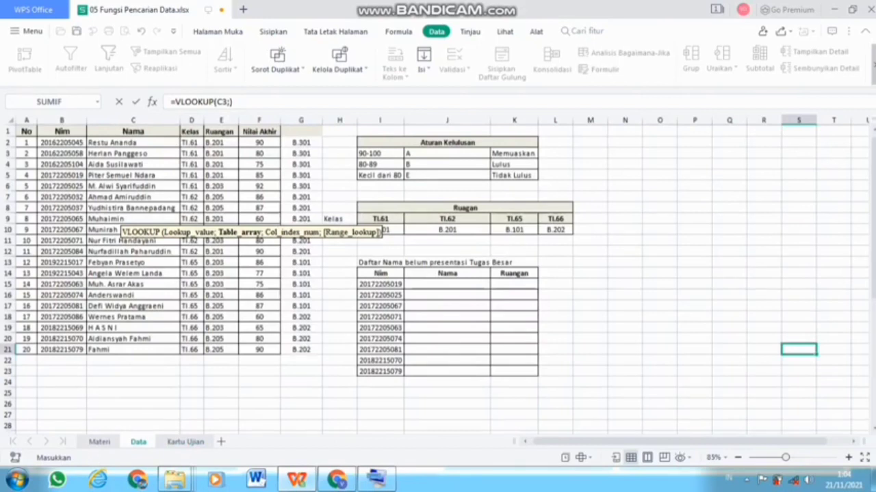
left_click(62, 142)
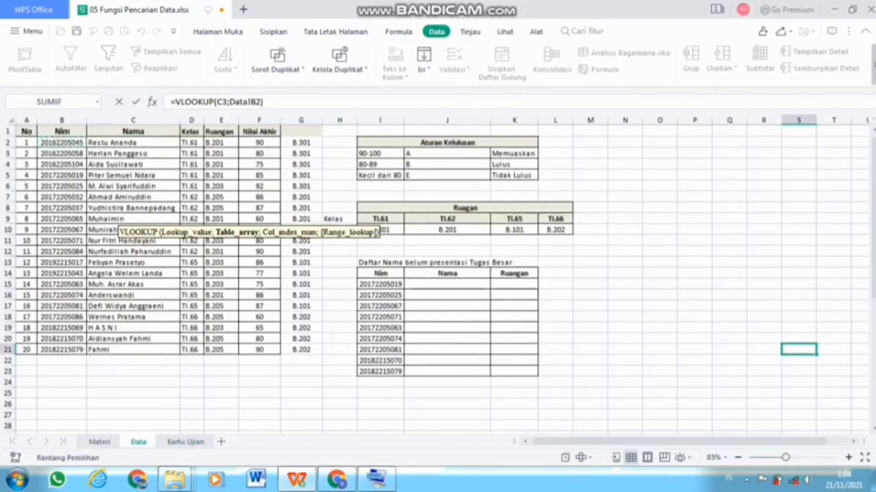
left_click_drag(62, 142, 273, 350)
type(";")
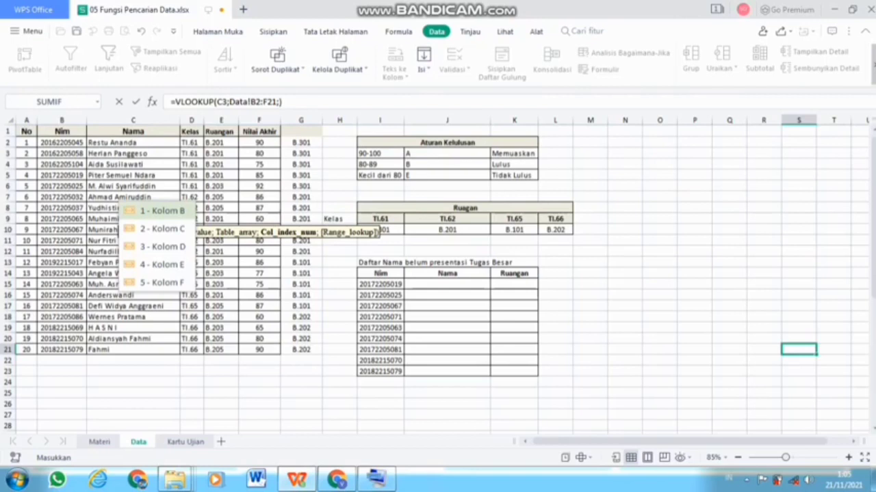
key("Down")
key("Down")
key("Tab")
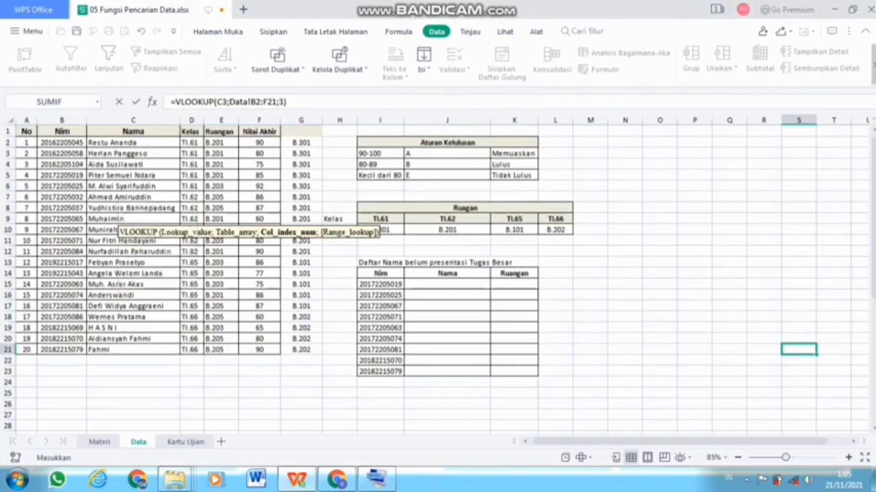
type(";")
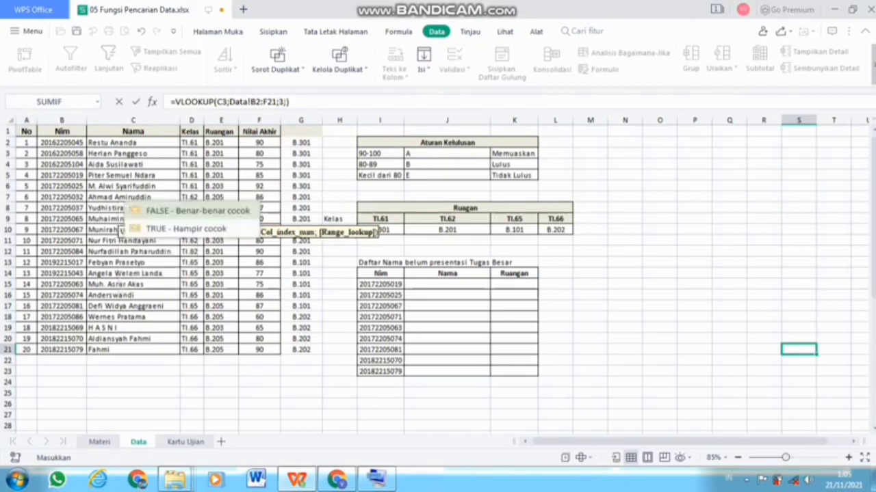
key("Tab")
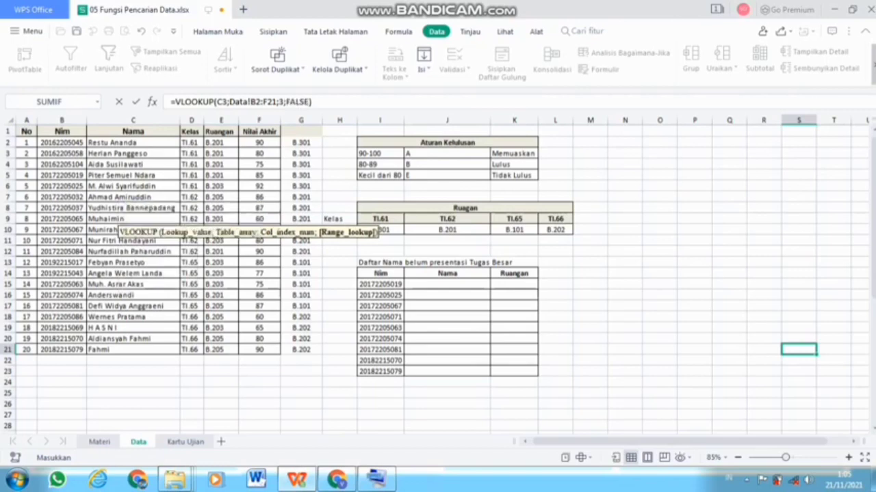
key("Return")
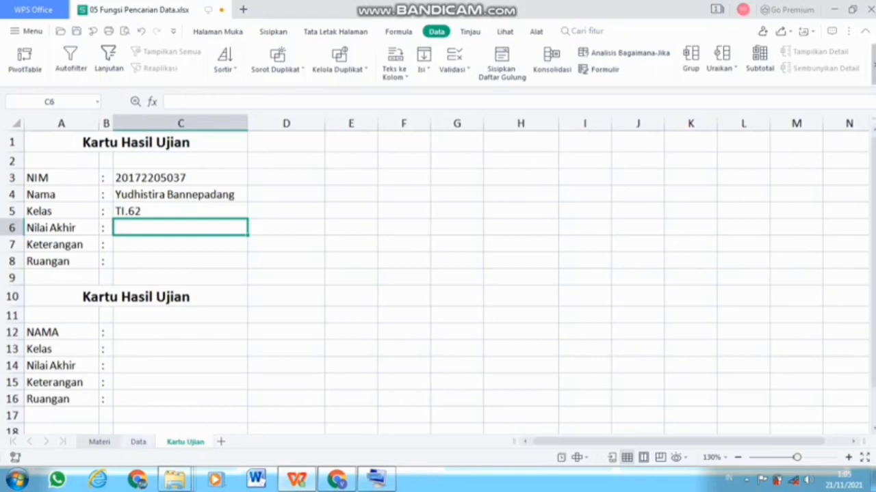
Check the student table on the Data sheet and compare the VLOOKUP formulas in C4 and C5 of Kartu Ujian
left_click(138, 442)
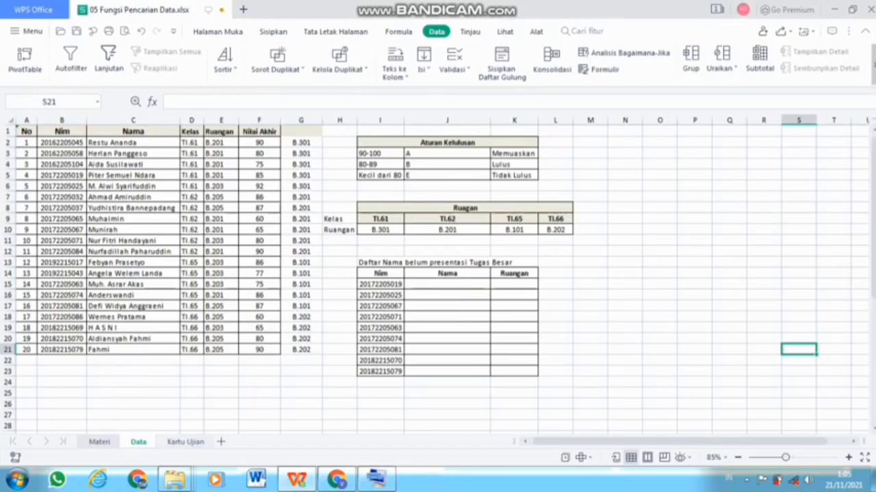
left_click(185, 442)
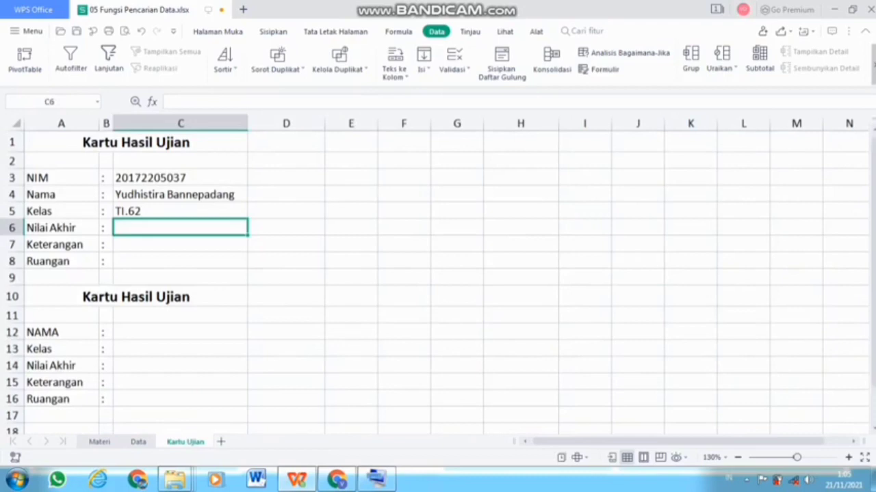
left_click(181, 211)
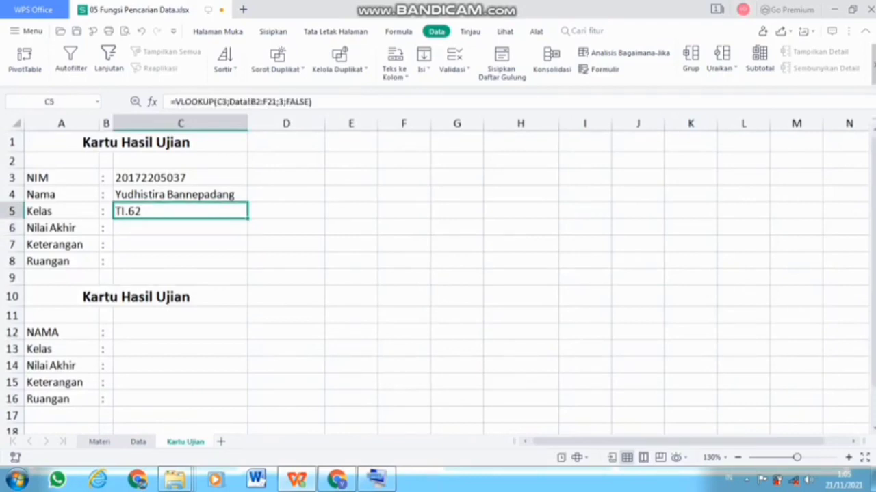
left_click(181, 195)
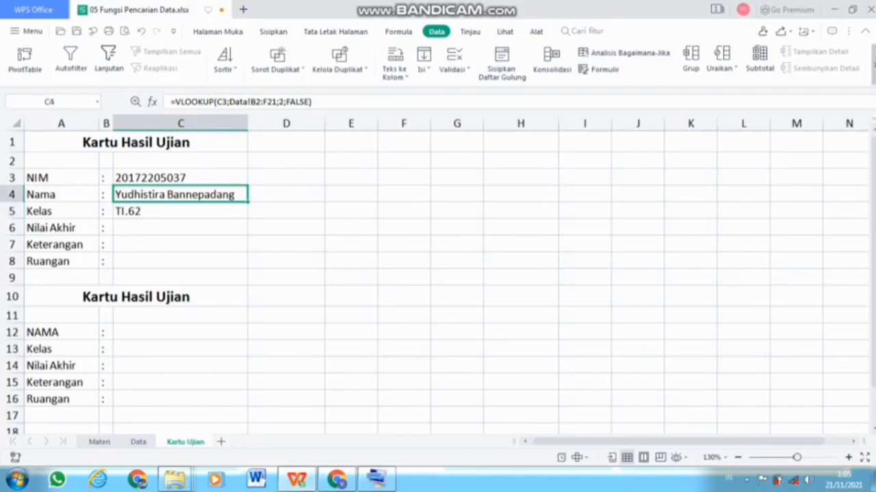
left_click(180, 212)
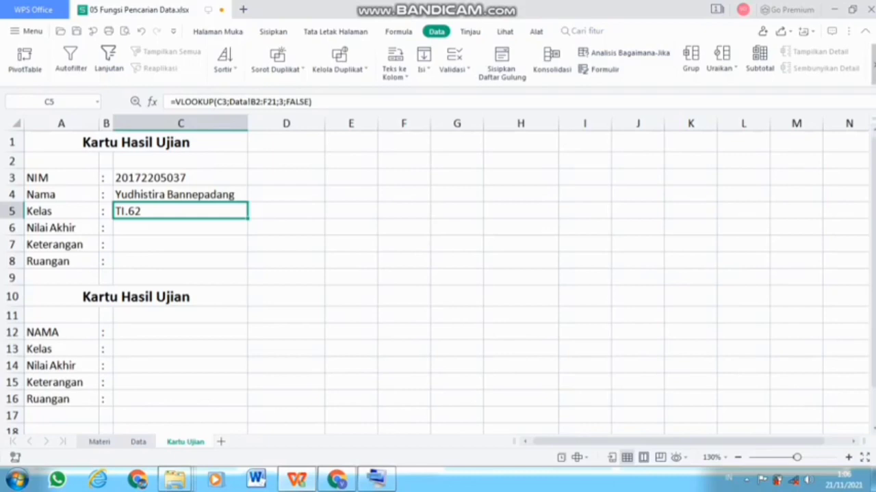
Fill the Nilai Akhir cell C6 with =VLOOKUP(C3;Data!B2:F21;5;FALSE) to look up the final score by NIM
left_click(180, 227)
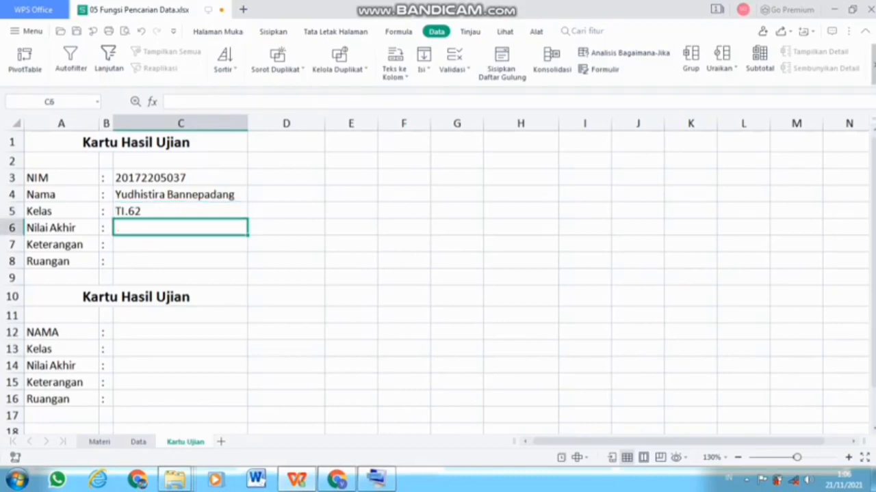
type("=")
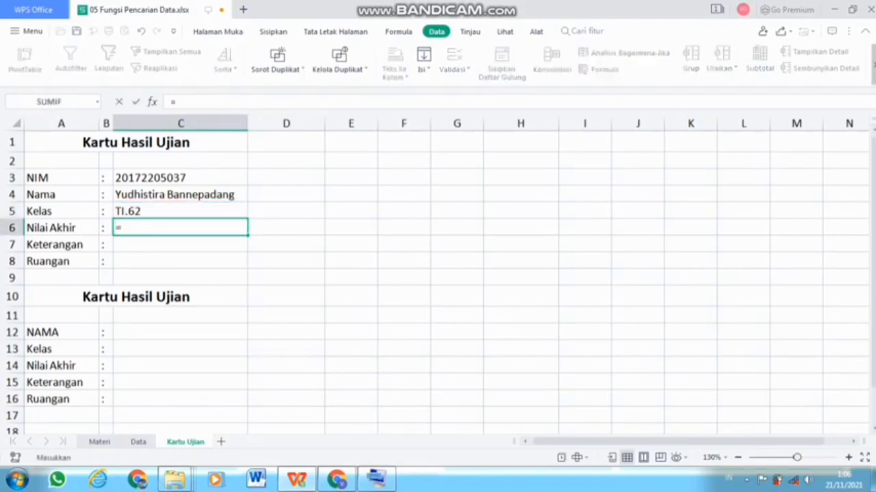
type("vl")
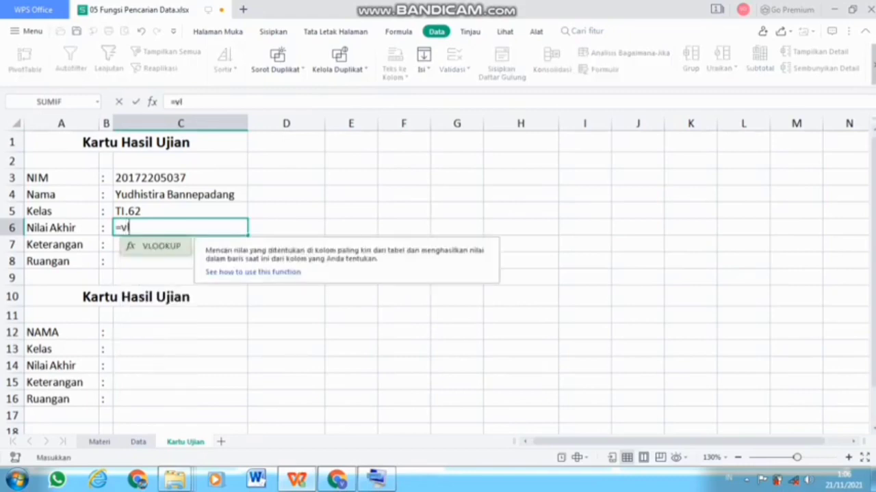
key("Tab")
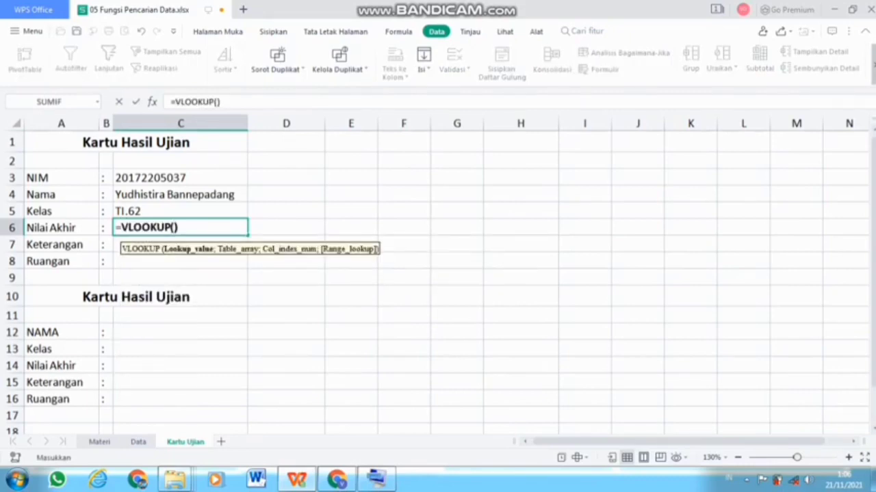
left_click(181, 178)
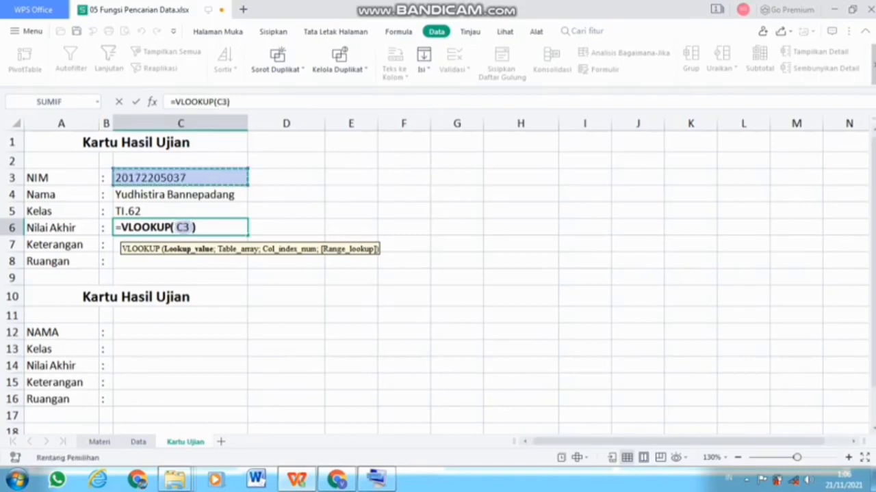
type(";")
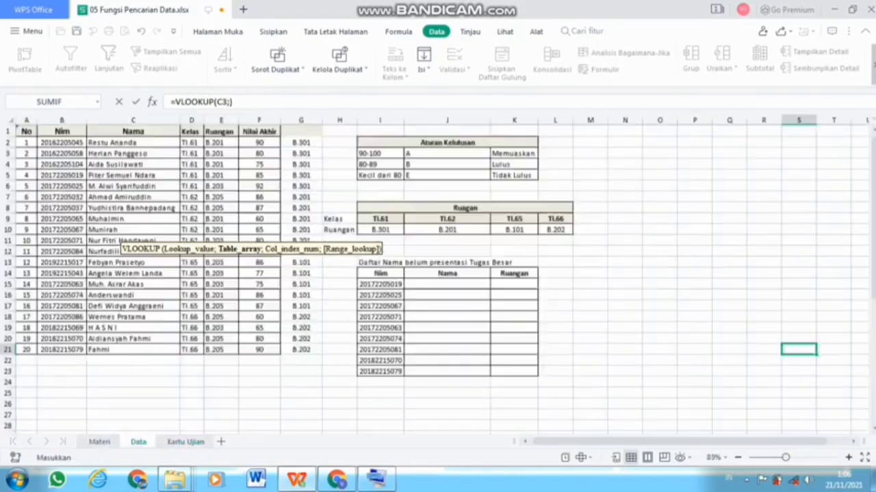
left_click(138, 442)
left_click_drag(65, 142, 282, 353)
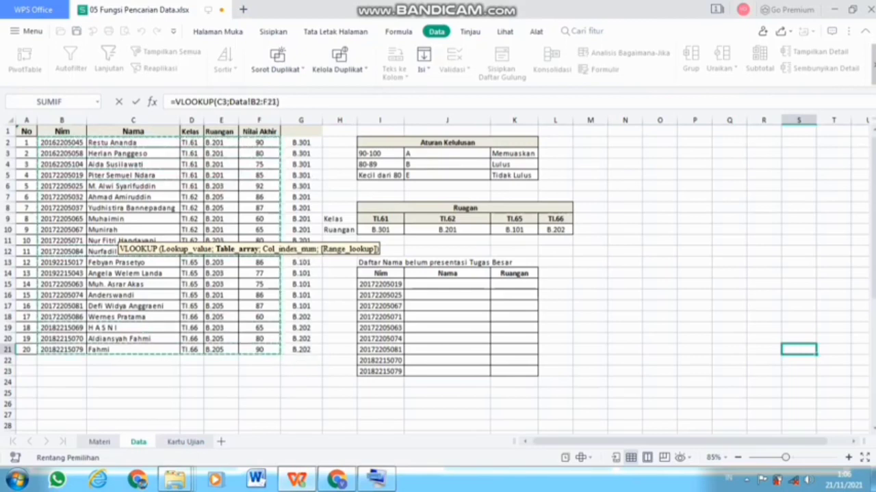
type(";")
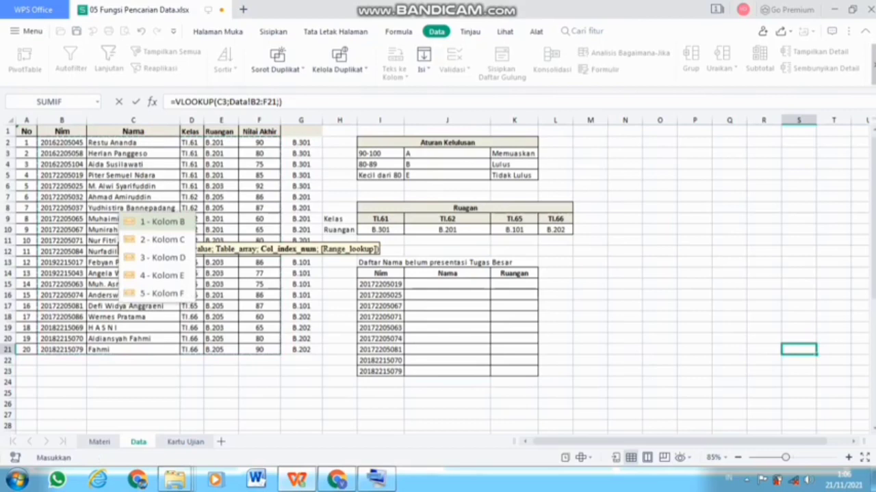
type("5")
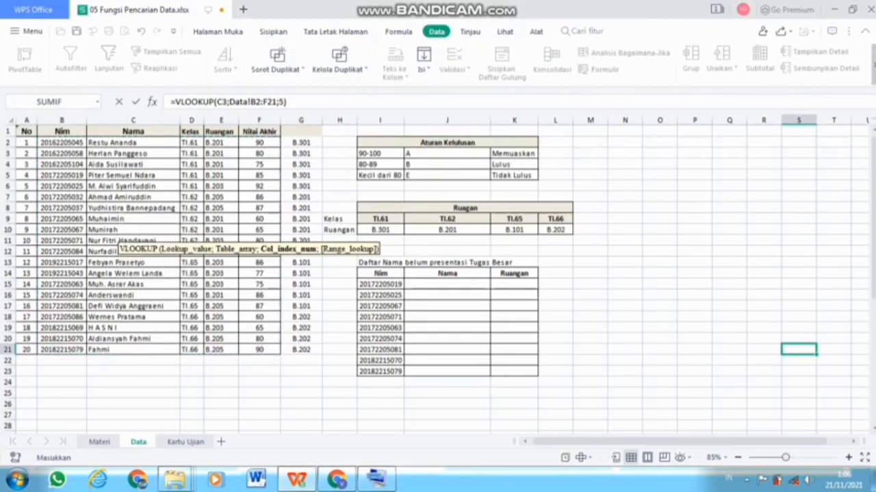
type(";")
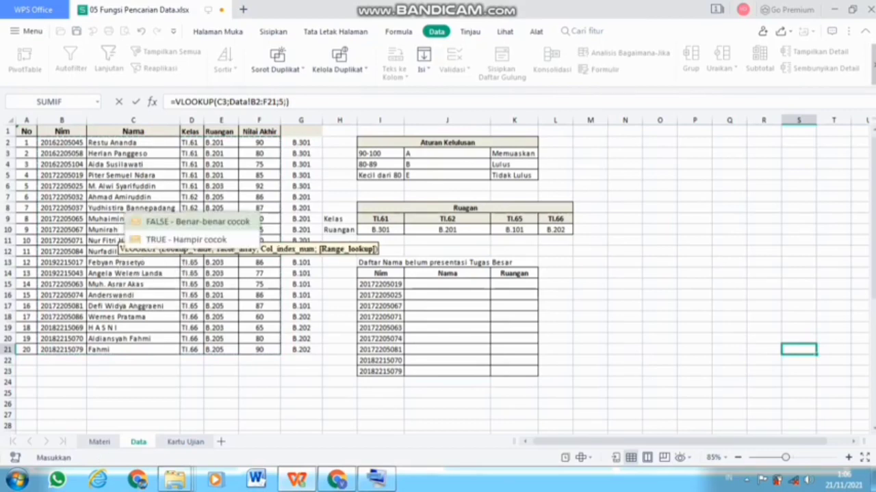
key("Tab")
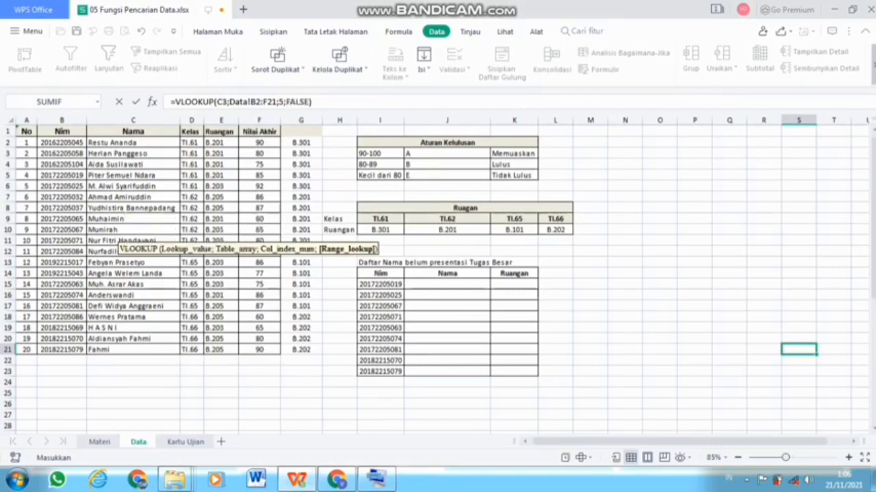
key("Return")
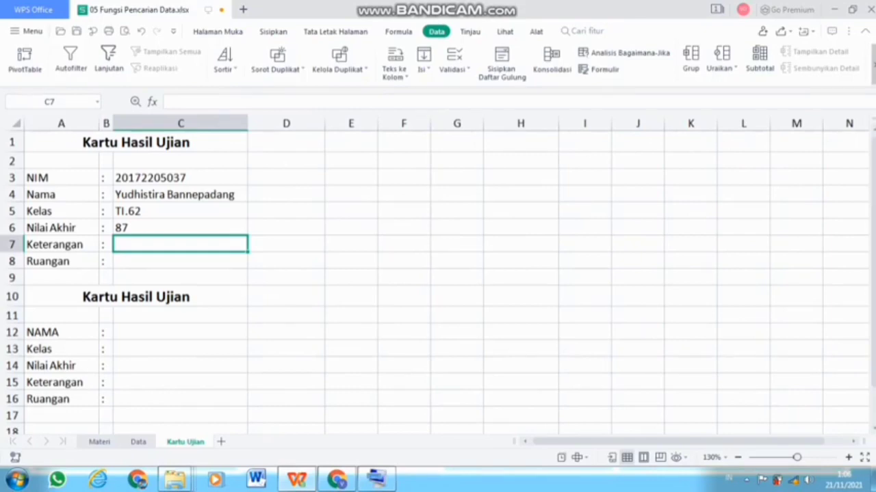
Check the Aturan Kelulusan rules on the Data sheet and start an IF formula in Keterangan cell C7 returning "A" when C6>89
left_click(138, 442)
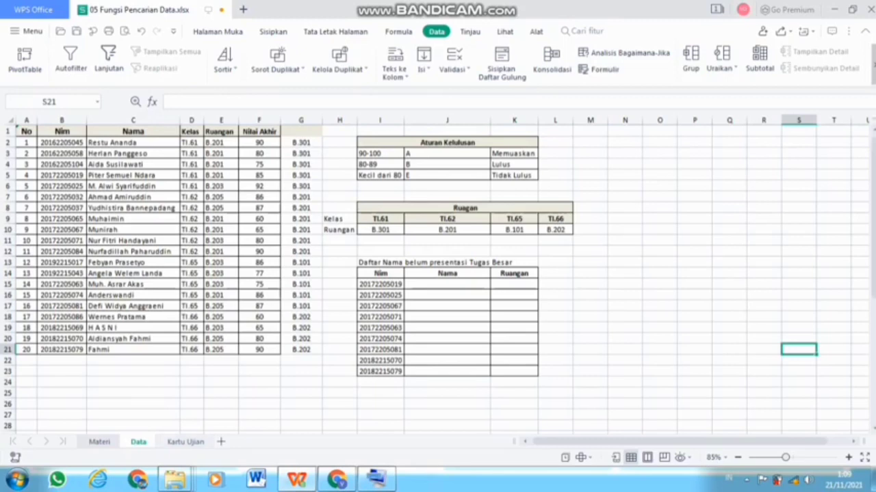
left_click(185, 442)
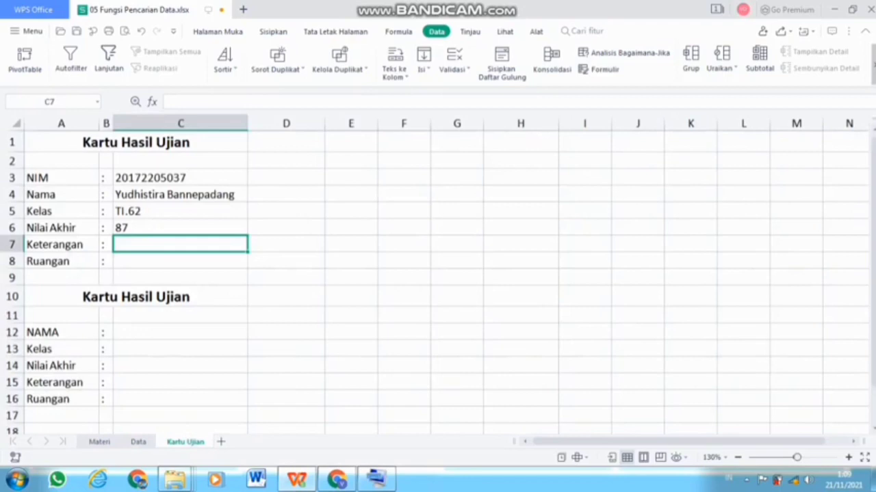
type("=of")
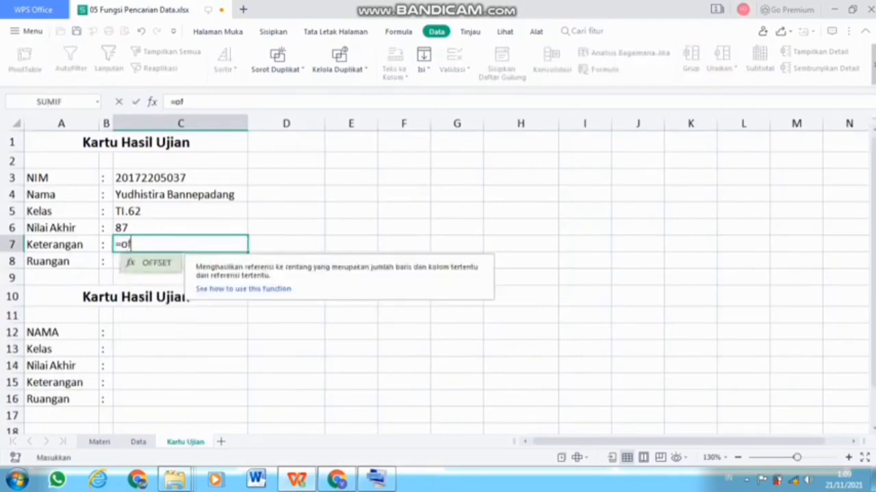
key("BackSpace")
key("BackSpace")
type("i")
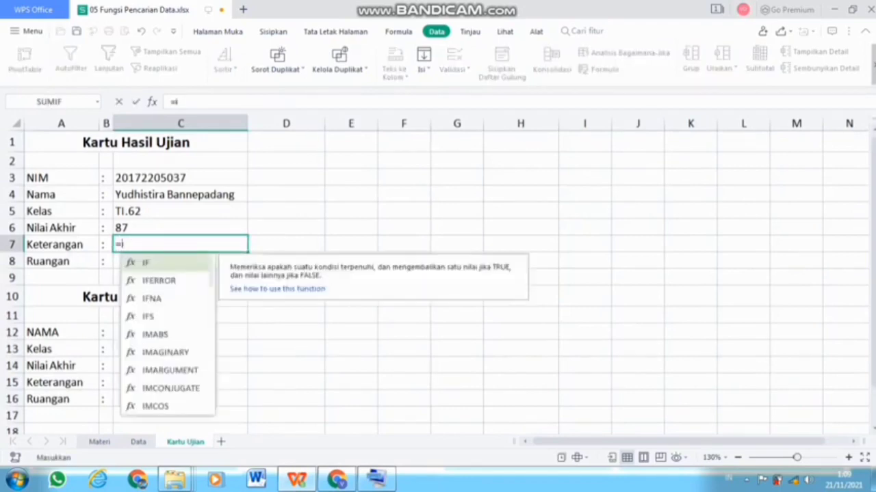
type("f")
key("Tab")
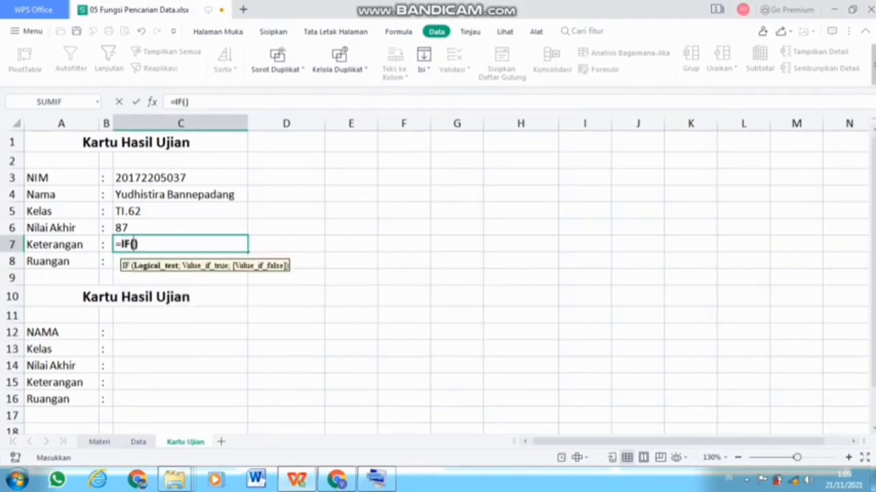
left_click(180, 227)
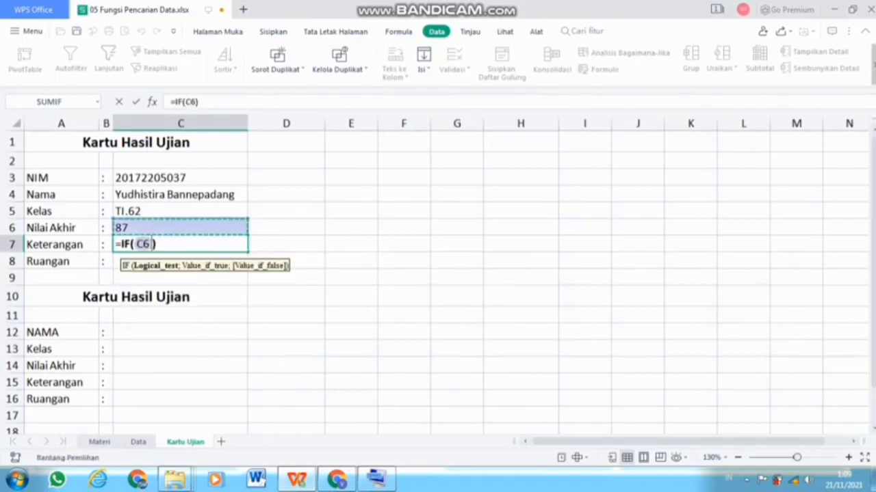
type(";")
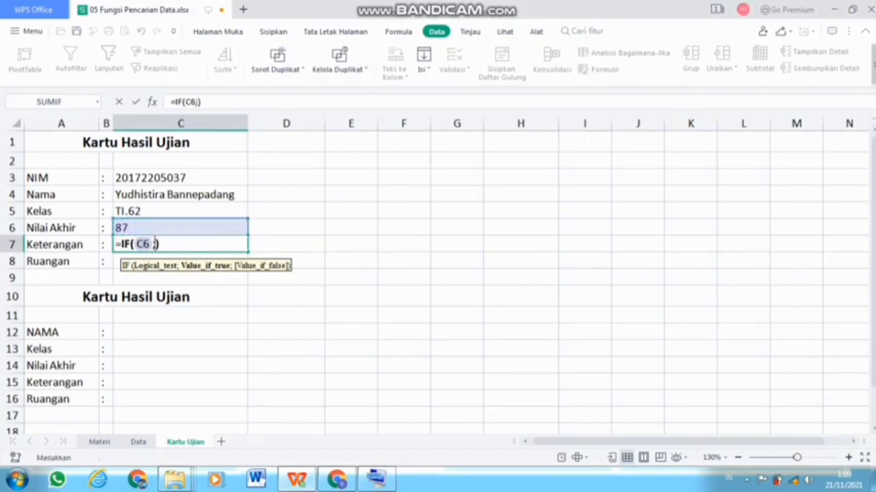
key("BackSpace")
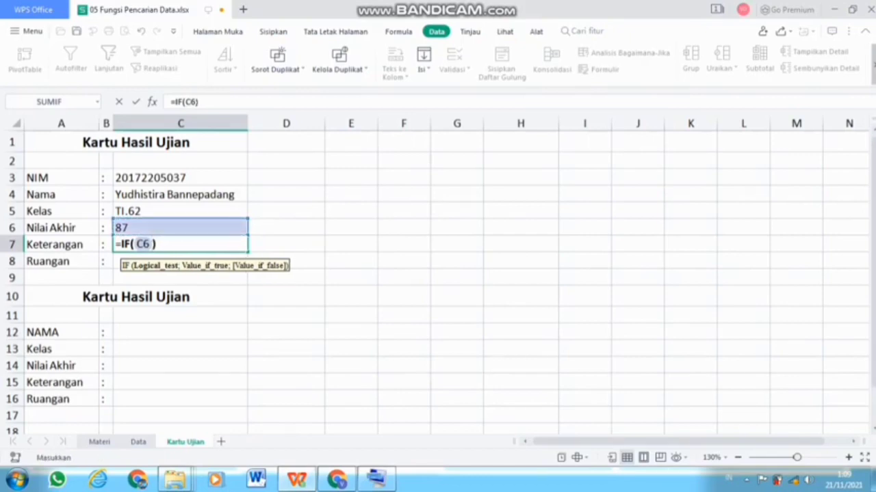
type(">")
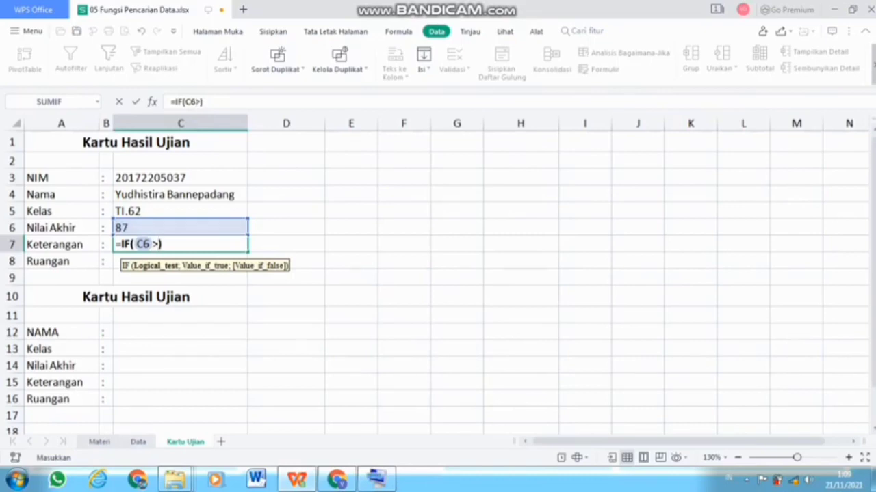
type("89;\"")
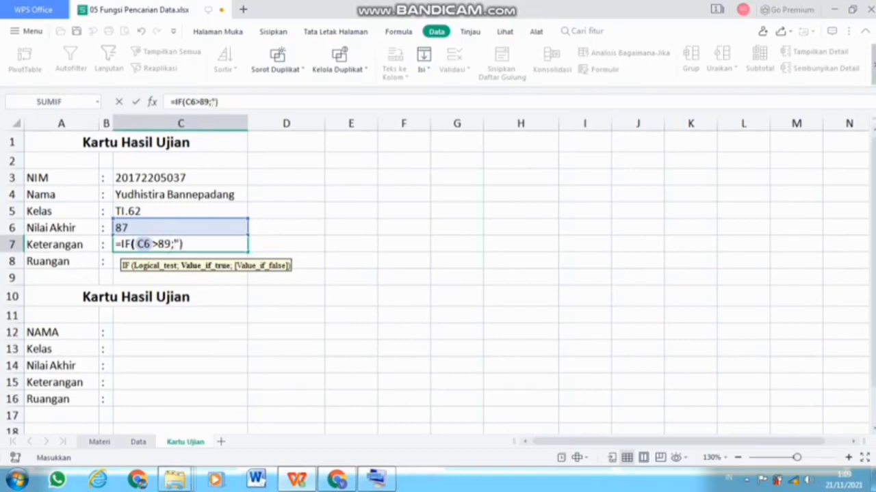
type("A\"")
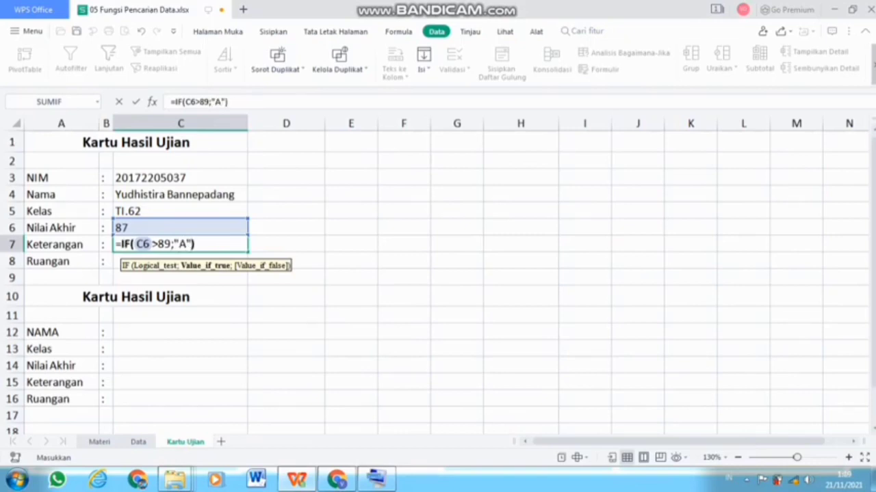
Nest a second IF as the false value in the C7 formula, returning "B" when C6>79
type(";IF")
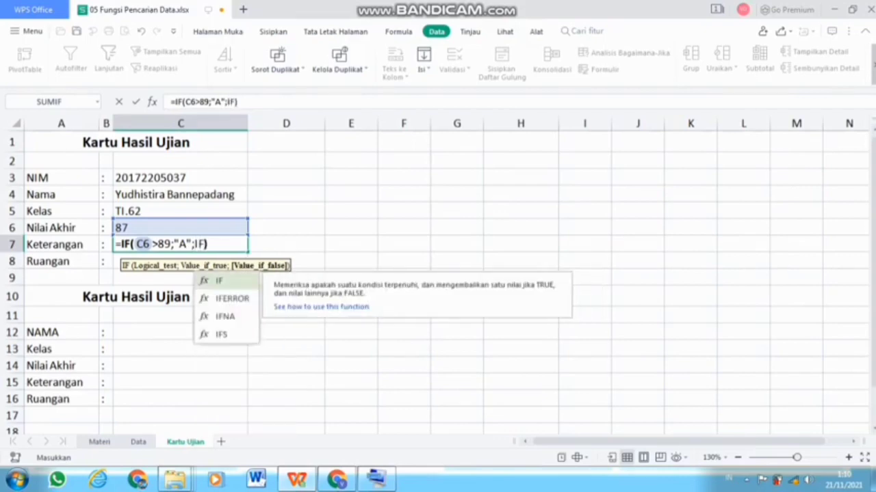
type("(")
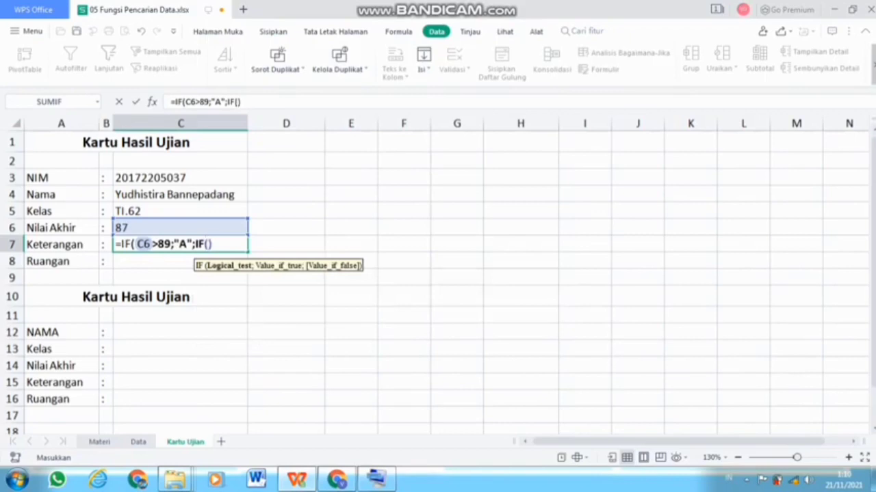
key("Up")
type(">79")
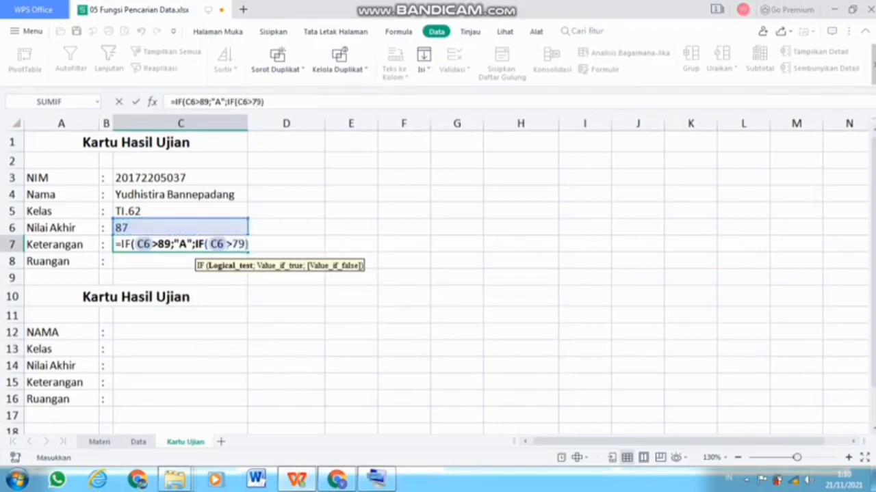
type(";")
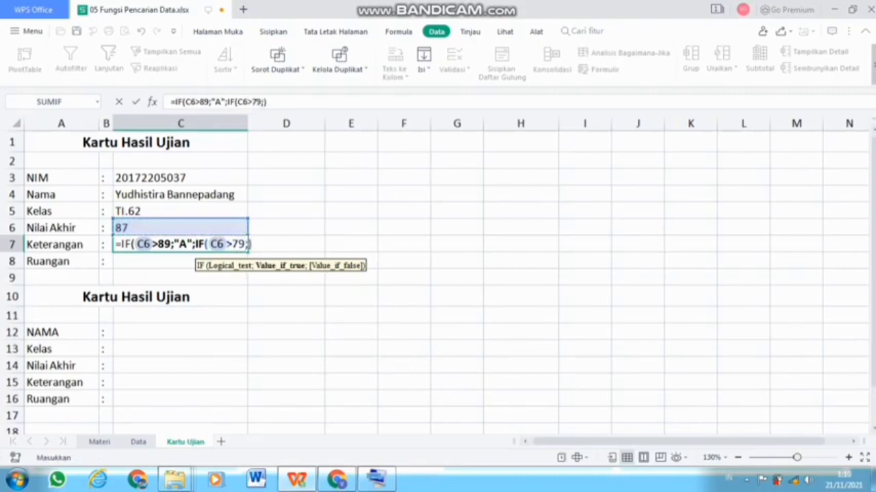
type("\"")
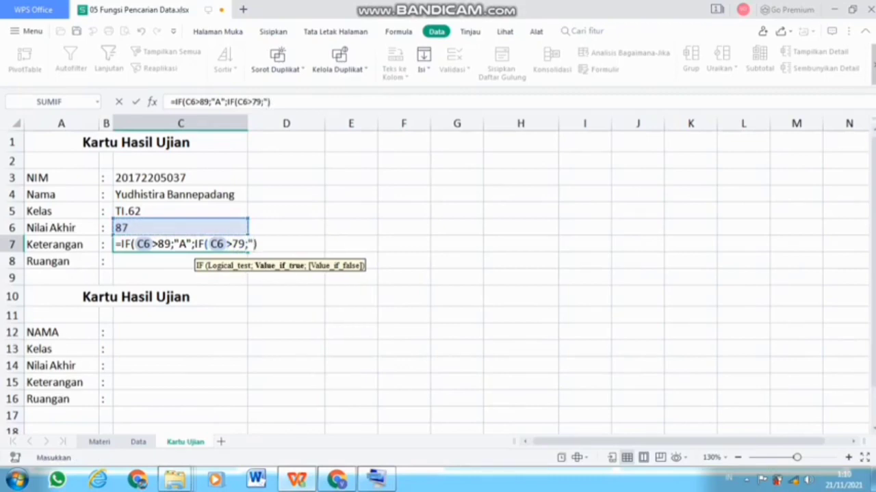
type("B")
key("BackSpace")
type("B\"")
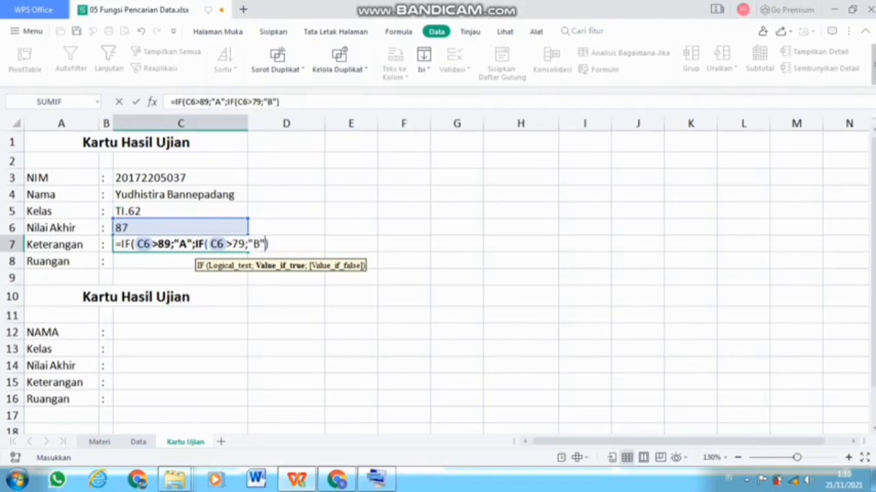
Set "C" as the nested IF's false value in C7 and close both IF functions
type(";")
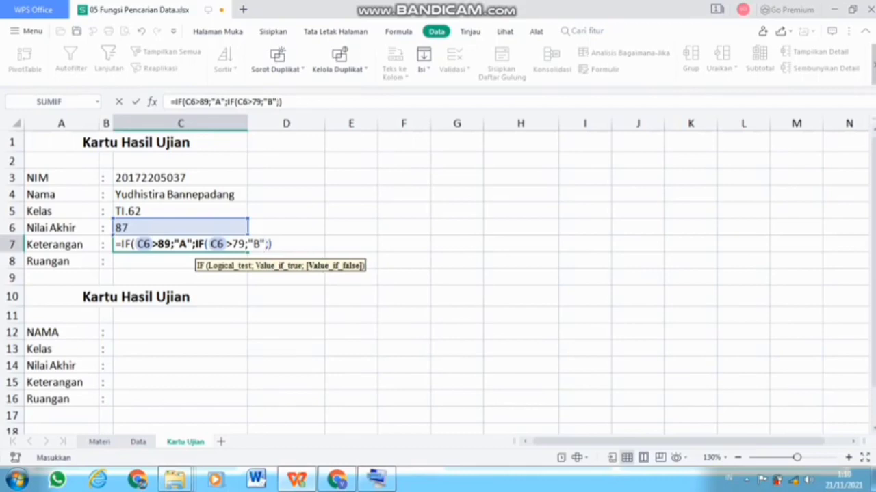
type("\"")
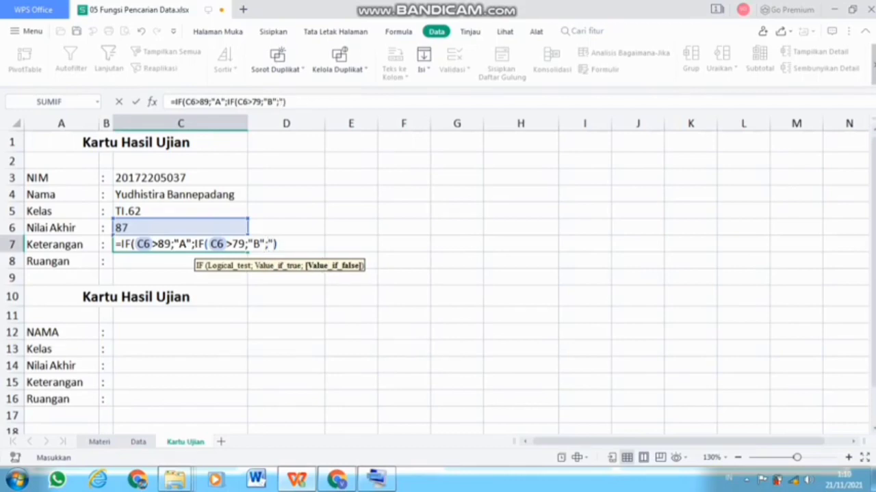
type("C\"")
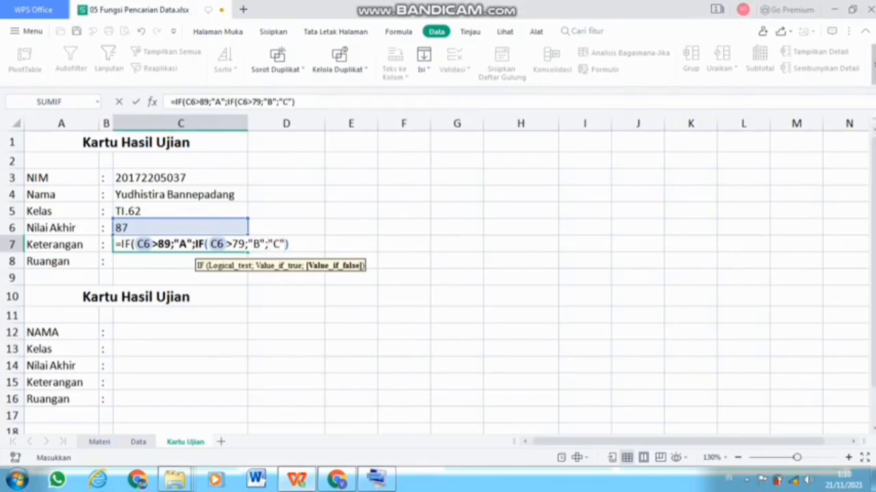
type(")")
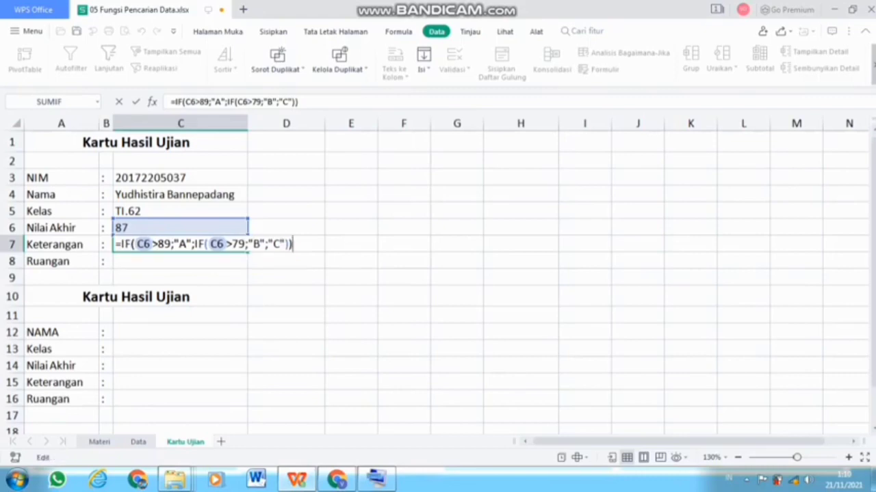
key("Left")
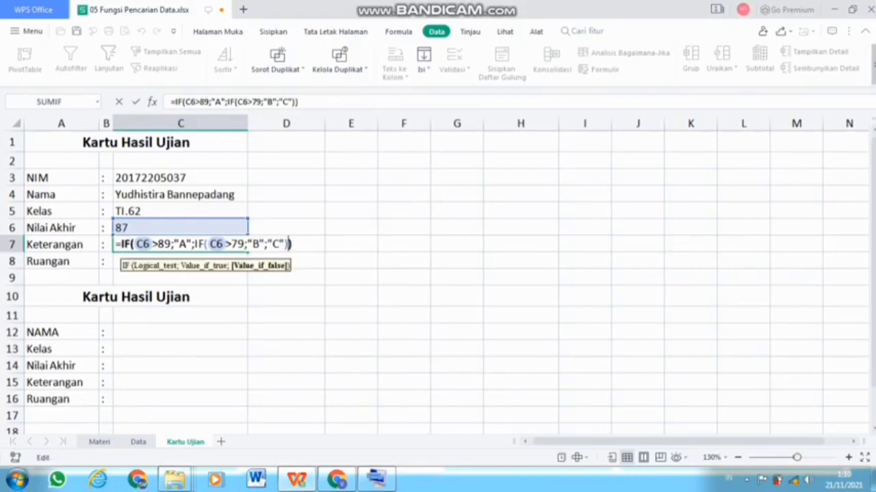
key("Right")
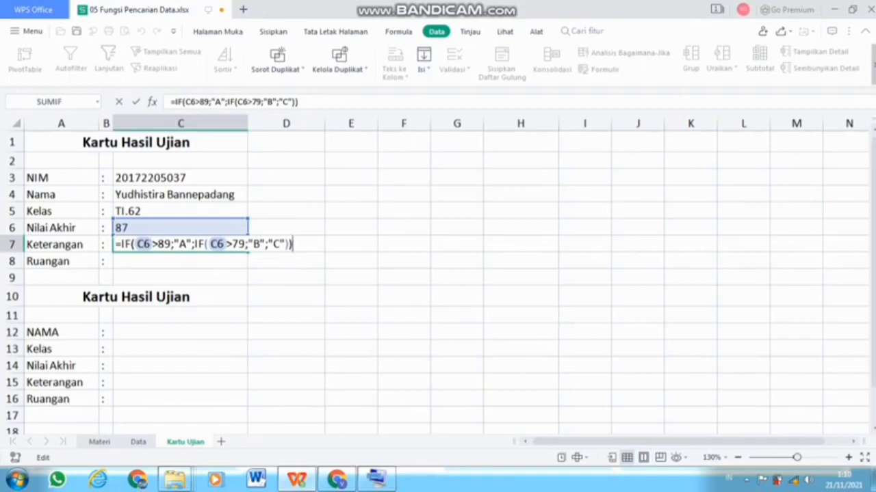
Append &"-"& and another IF to the C7 formula, testing C6>89 and returning "Memuaskan"
type("&\"-\"&")
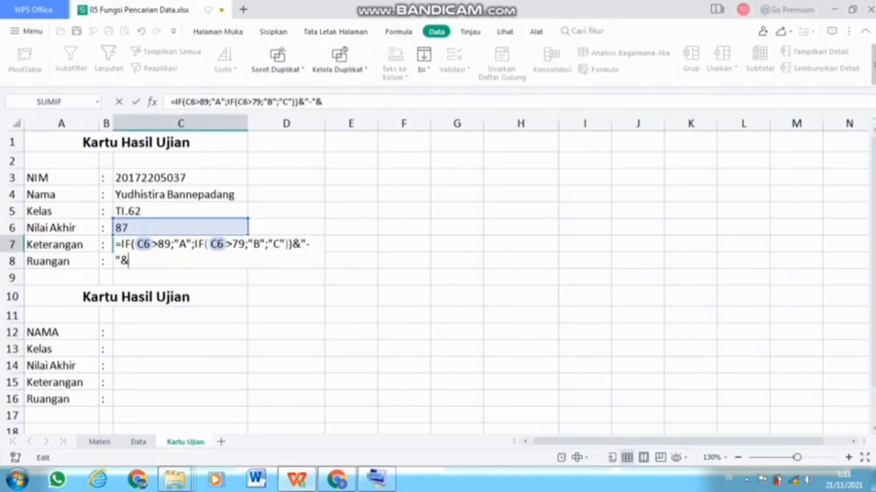
type("IF")
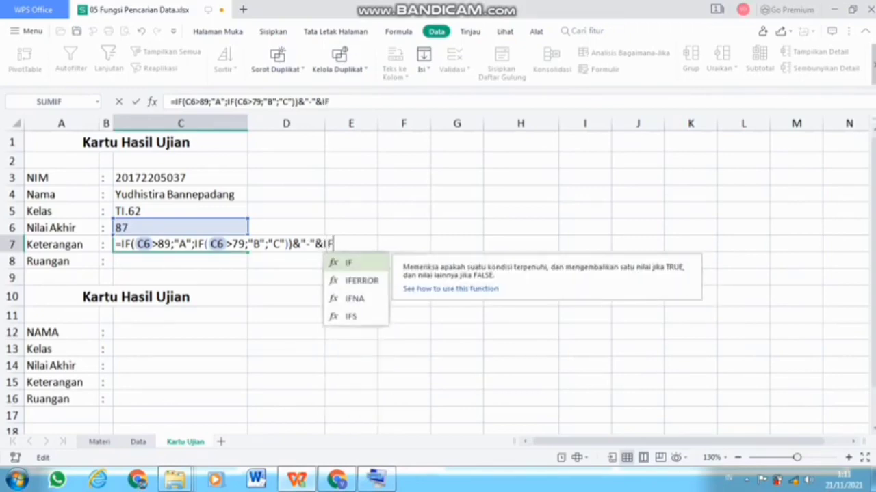
key("Tab")
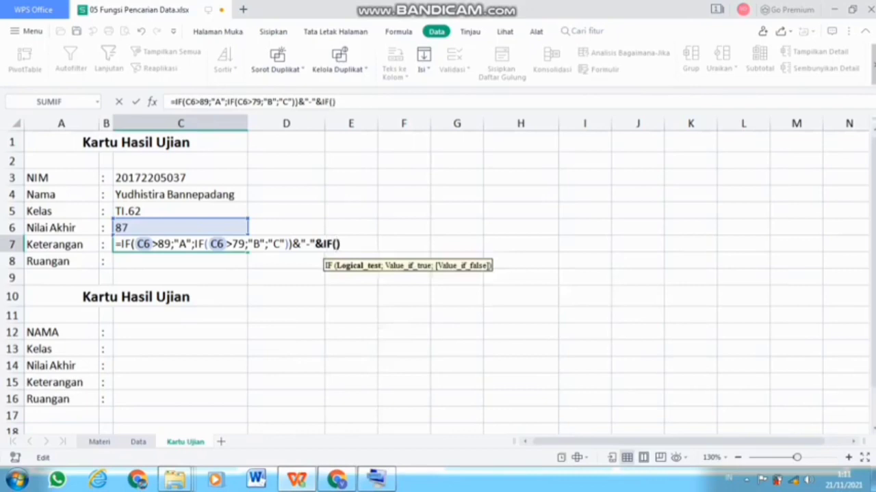
left_click(152, 244)
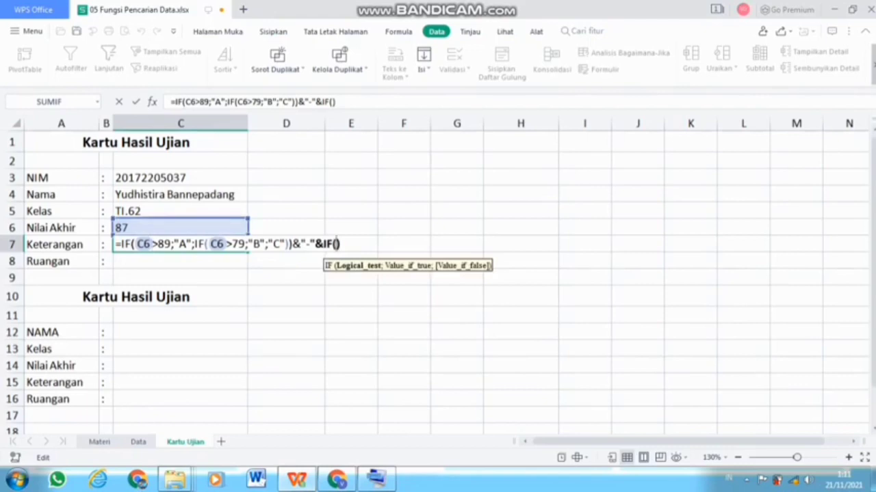
left_click(180, 228)
type(";")
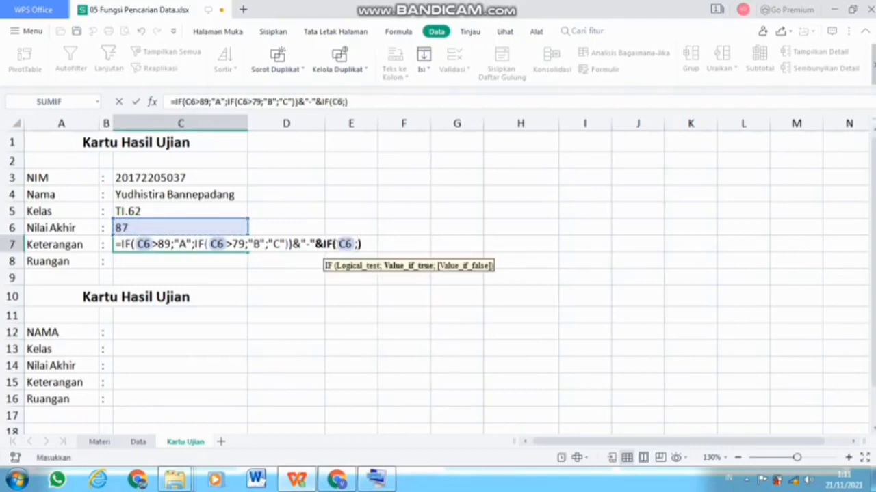
key("BackSpace")
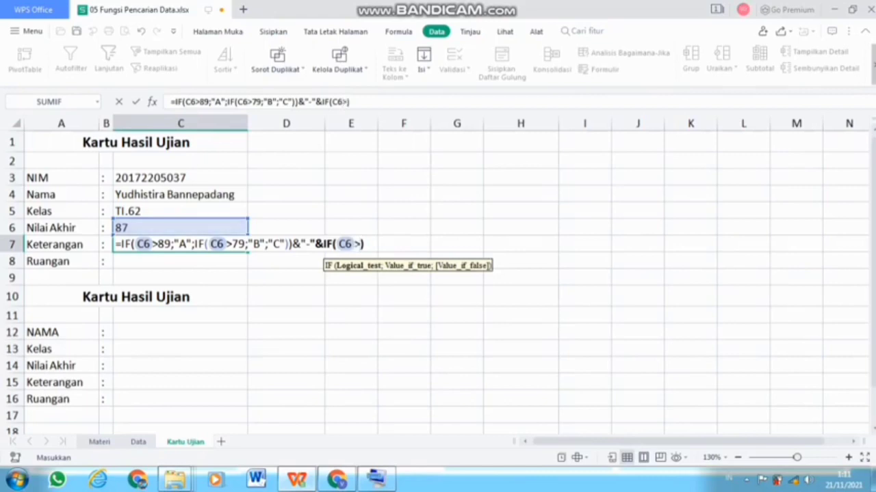
type(">89\"")
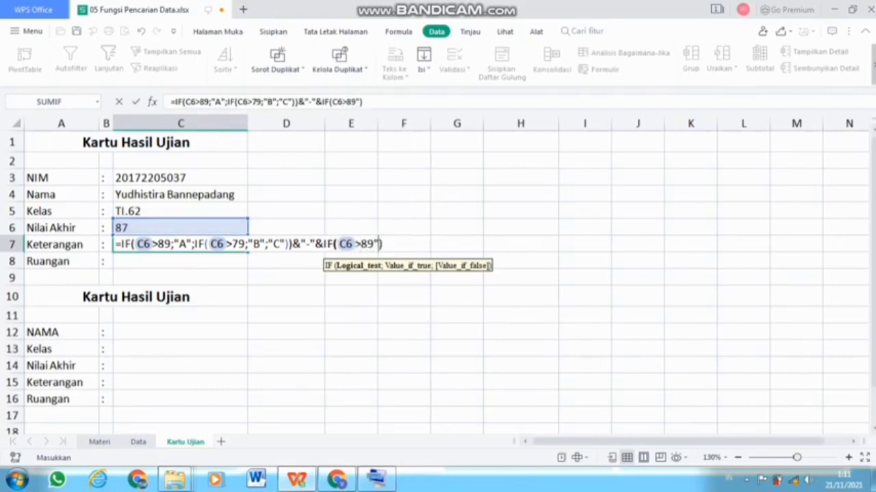
key("BackSpace")
type(";\"")
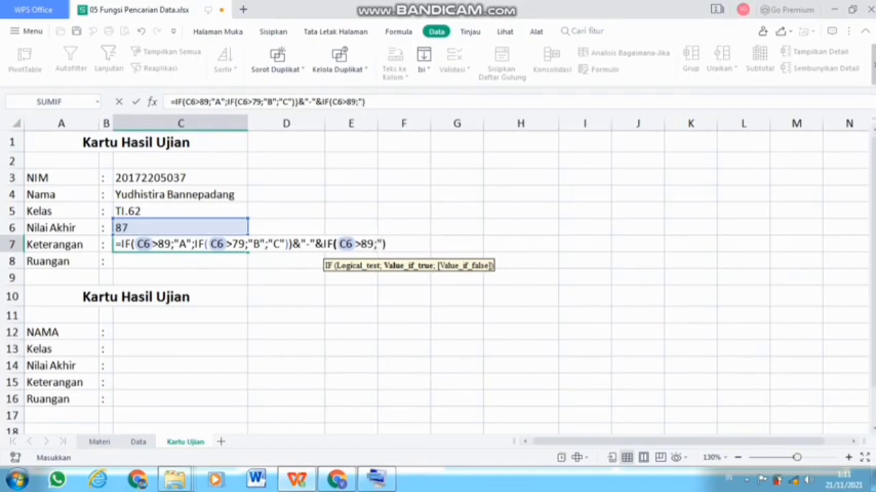
type("m")
key("BackSpace")
type("Memuaskan")
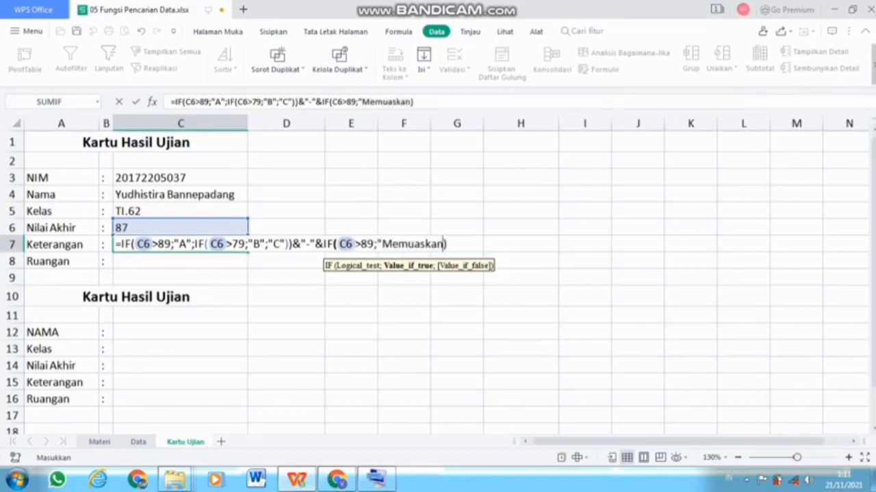
Nest an IF after "Memuaskan" in the C7 formula, returning "Lulus" when C6>79
type("\";i")
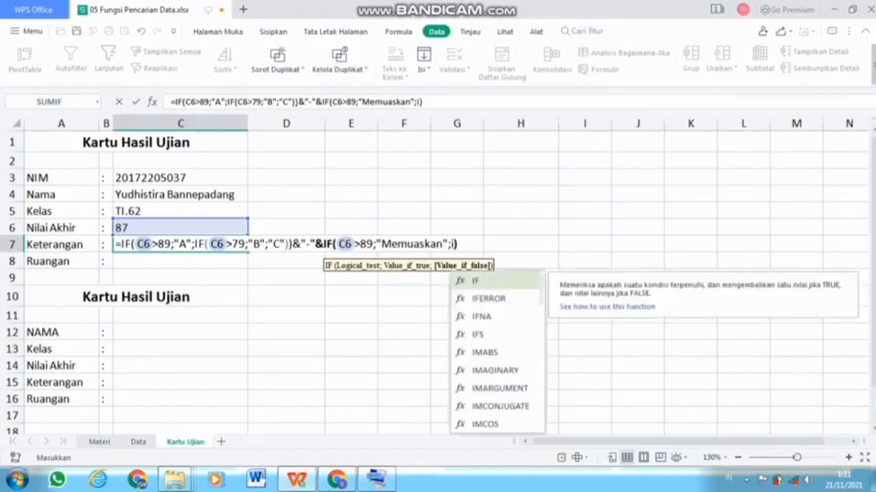
type("f")
key("Tab")
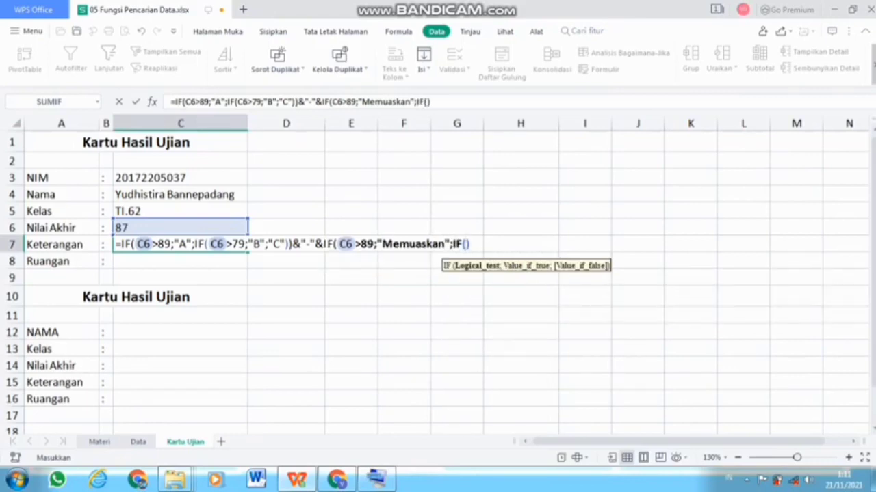
key("Up")
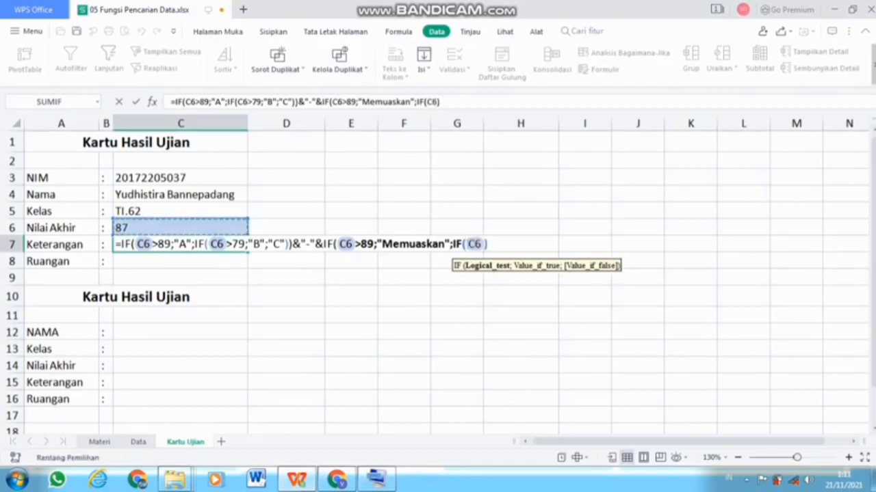
type(";")
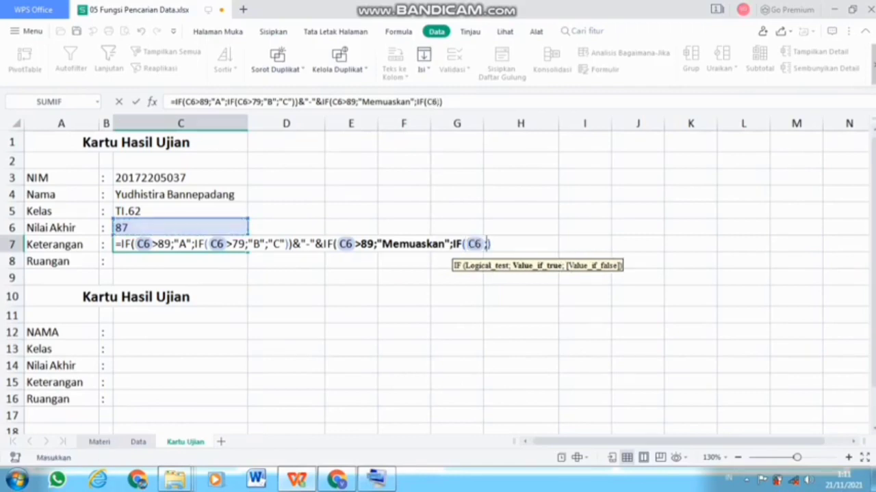
key("BackSpace")
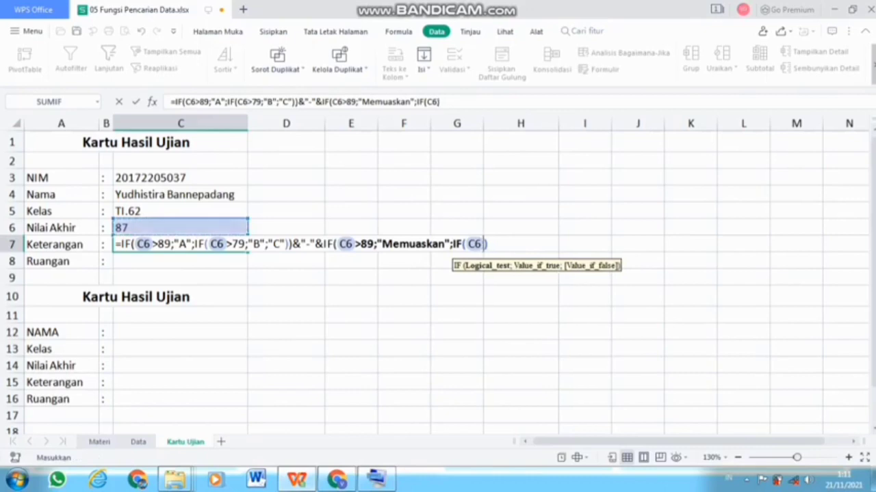
type(">79")
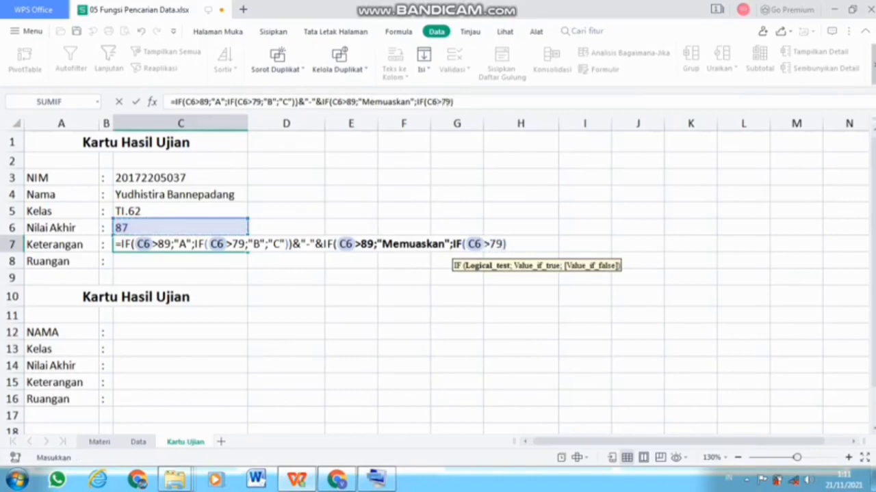
type(";\"")
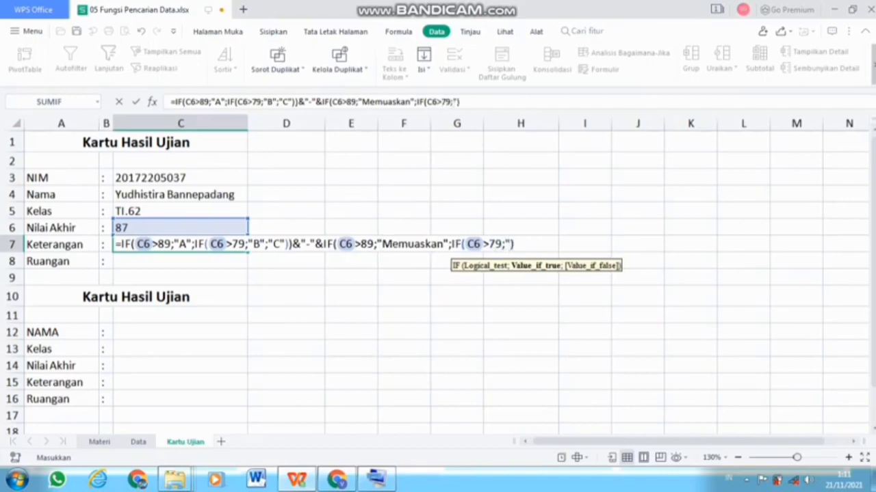
type("Lulus")
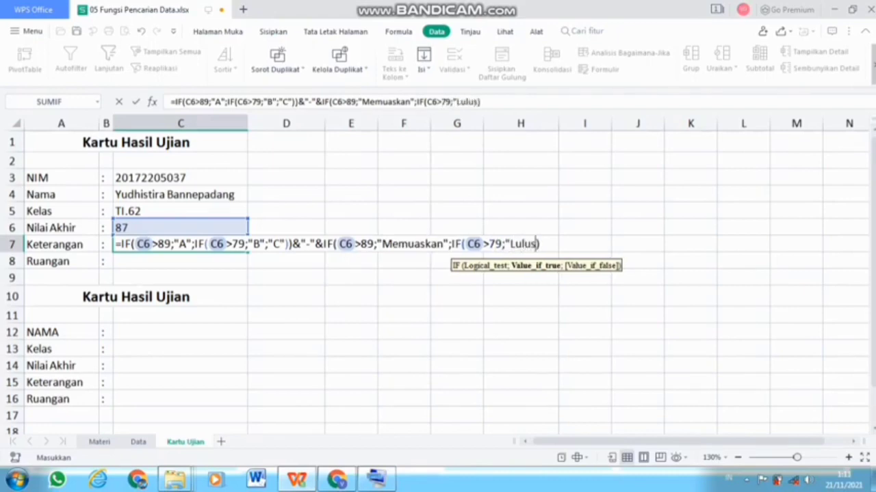
type("\";")
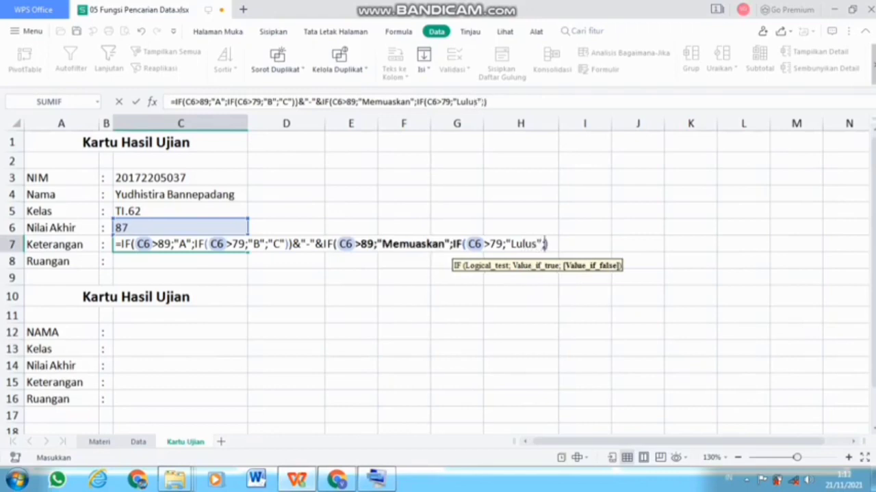
Set "Tidak Lulus" as the last IF's false value in C7, close both IF functions and enter the formula
type("\"TI")
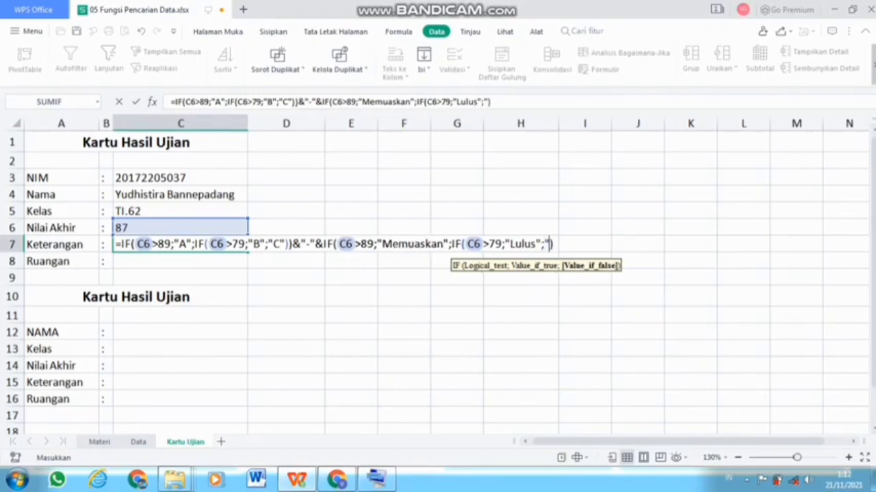
type("dak l")
key("BackSpace")
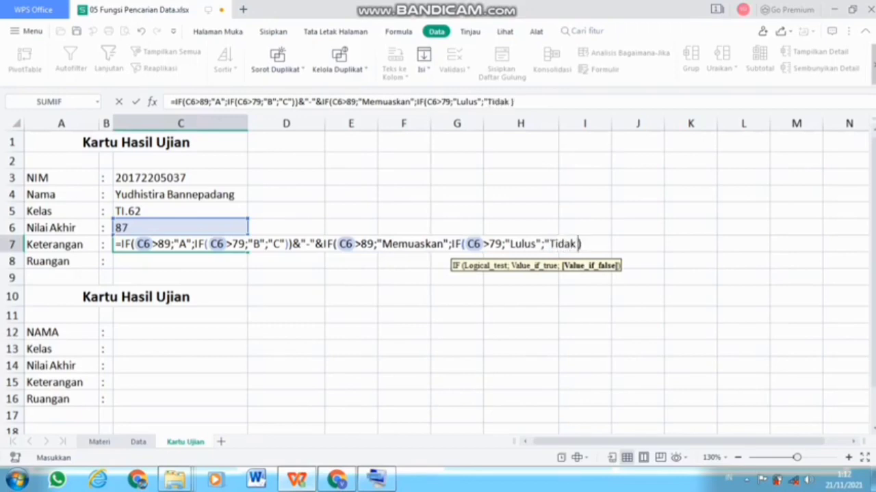
type("LULUS")
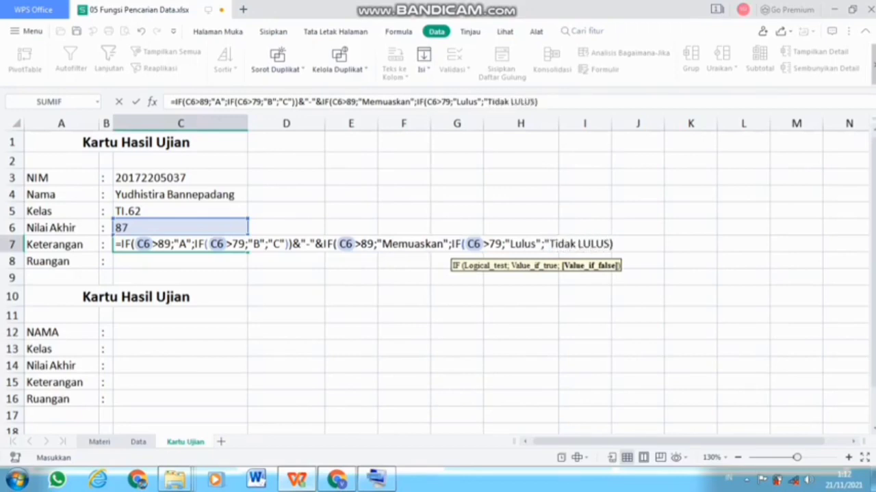
key("BackSpace")
key("BackSpace")
key("BackSpace")
key("BackSpace")
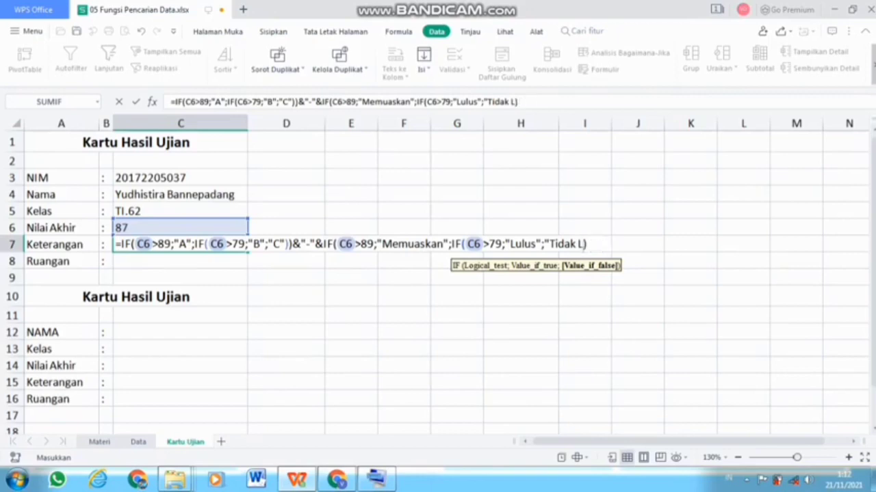
type("ulus\")")
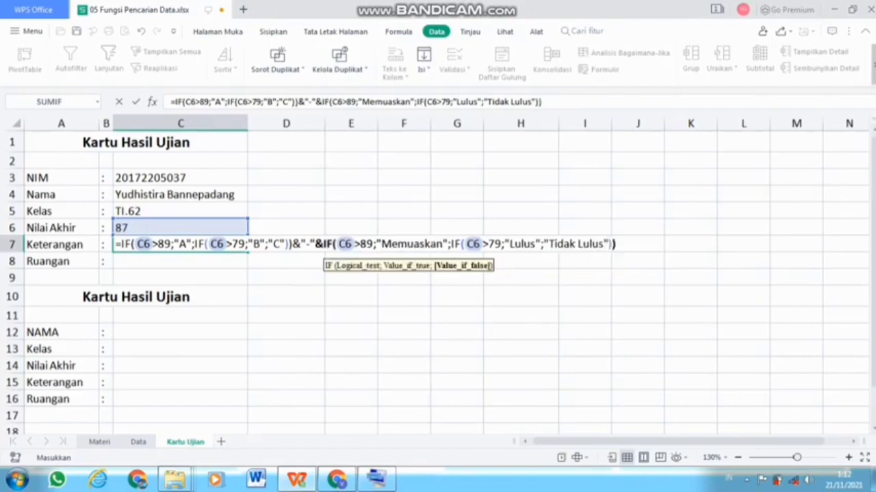
key("Return")
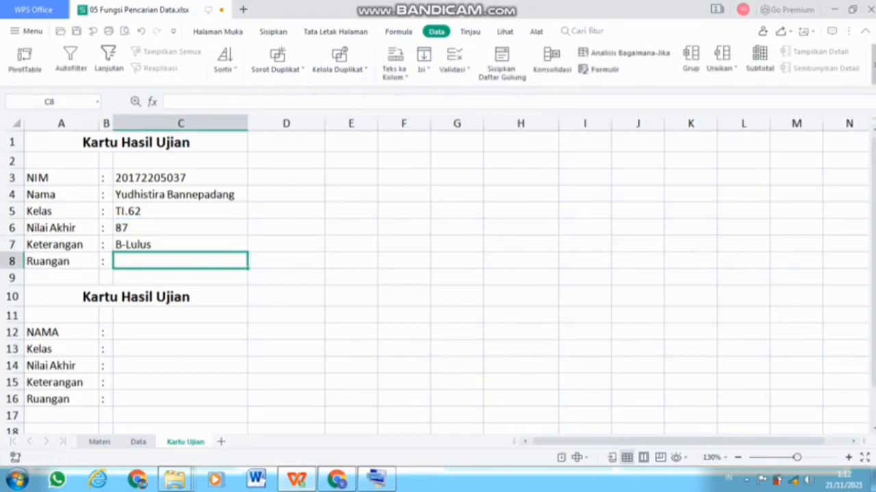
Start an HLOOKUP in the Ruangan cell C8 with C5 as lookup value and Data!I9:L10 as table array
left_click(139, 442)
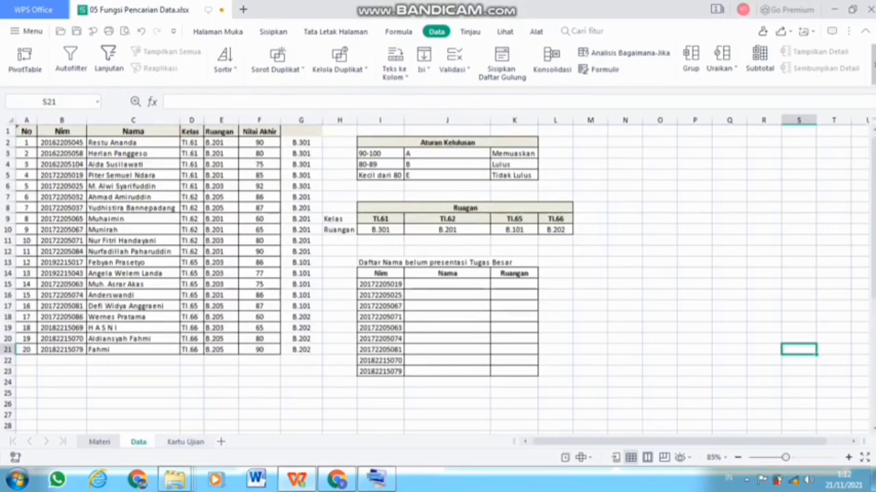
left_click(185, 442)
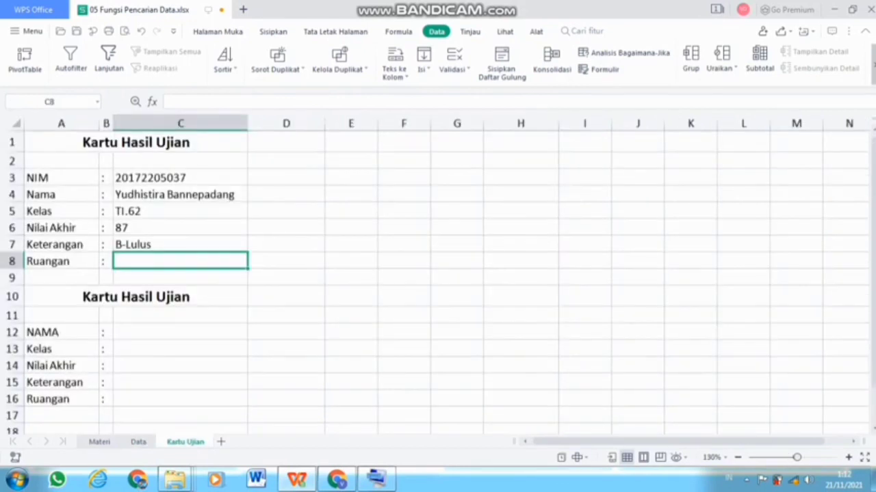
type("=hlo")
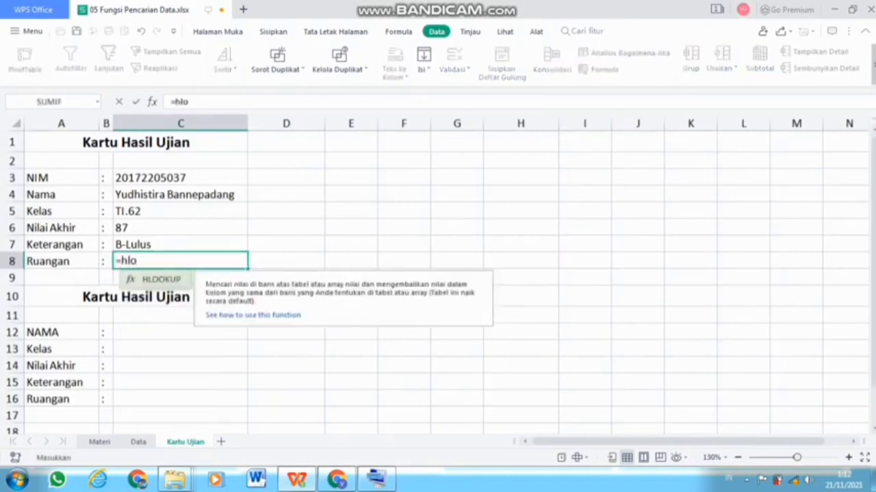
key("Tab")
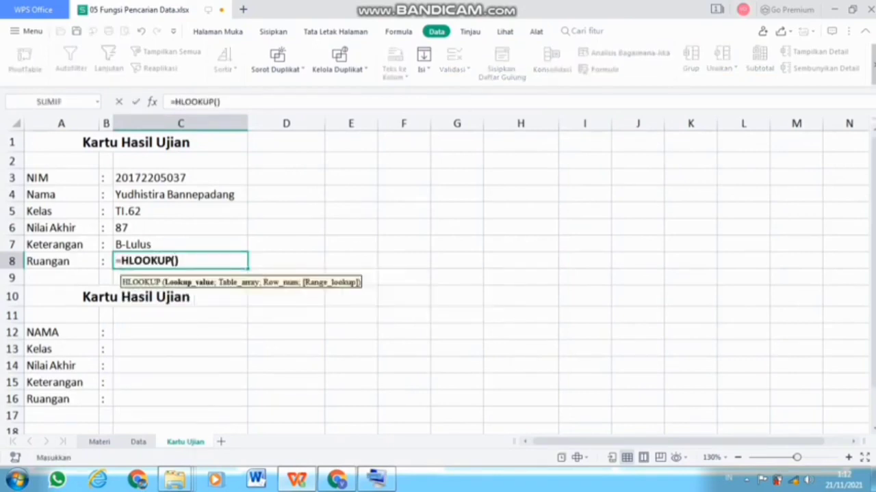
left_click(180, 211)
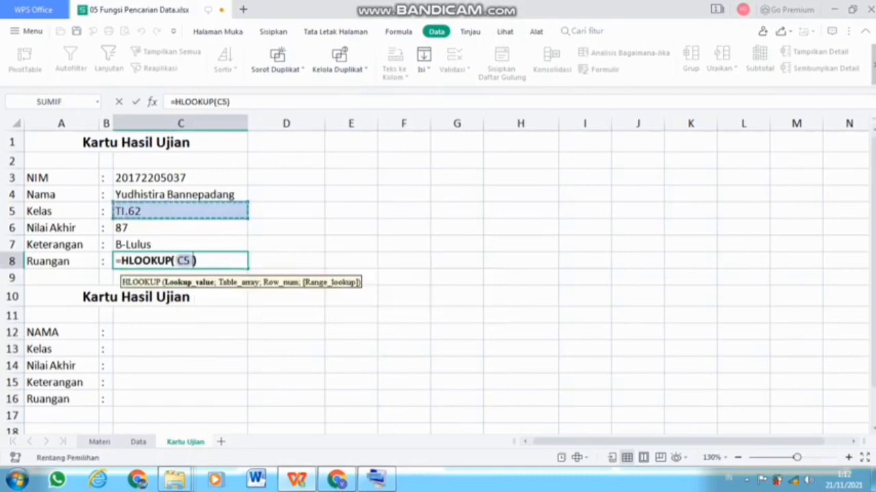
type(";")
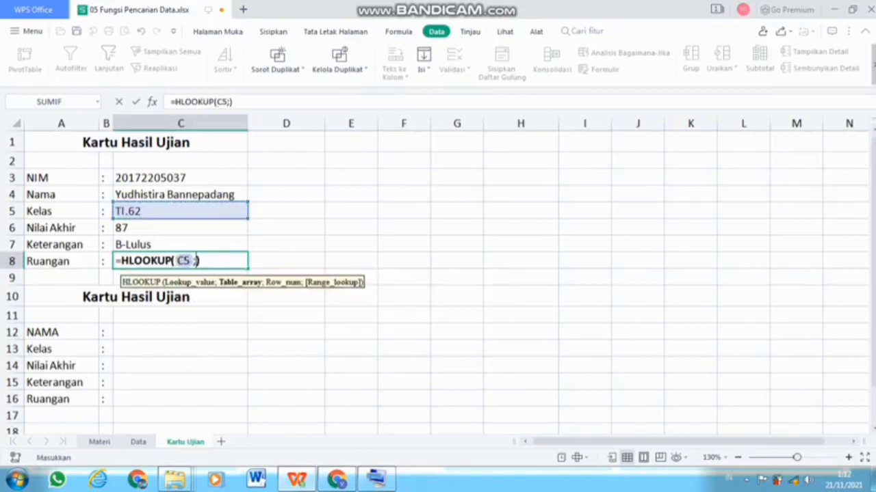
left_click(138, 442)
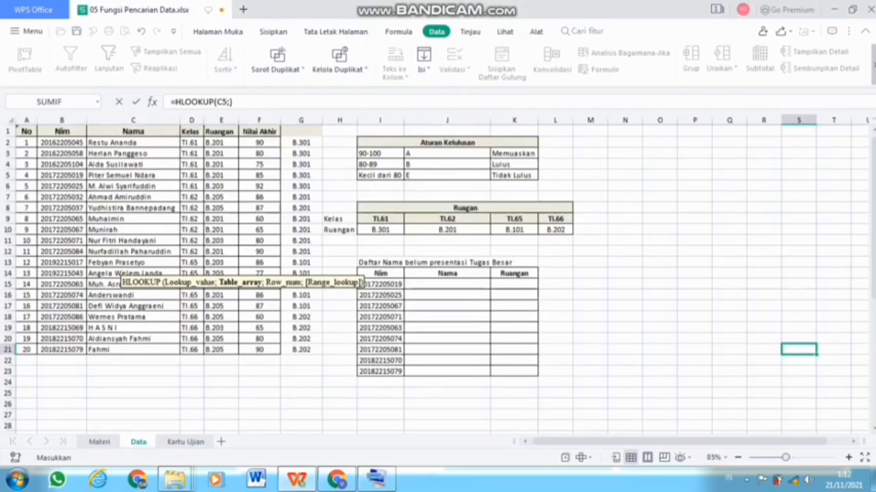
left_click_drag(380, 219, 568, 230)
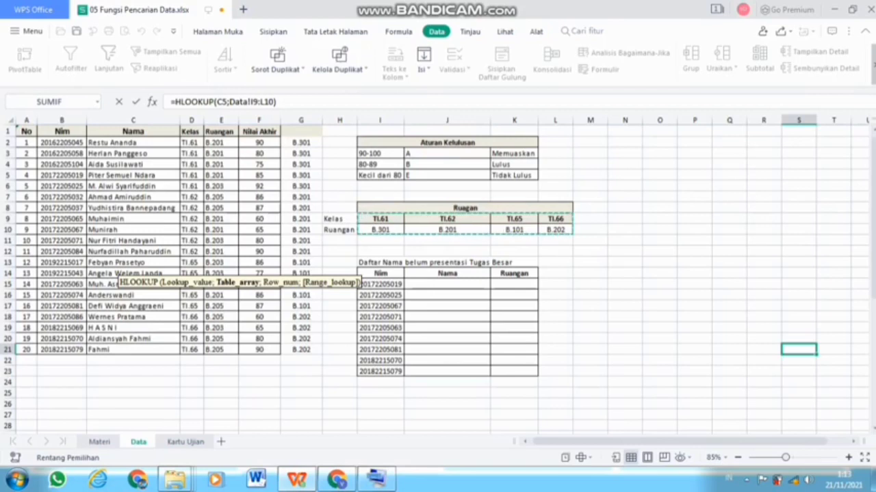
type(";")
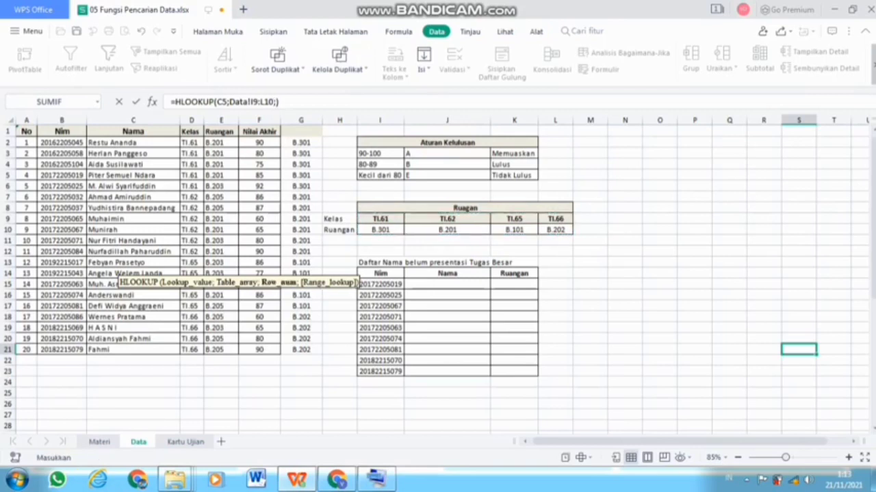
Complete the C8 HLOOKUP with row number 2 and range lookup 0, and enter the formula
left_click(376, 479)
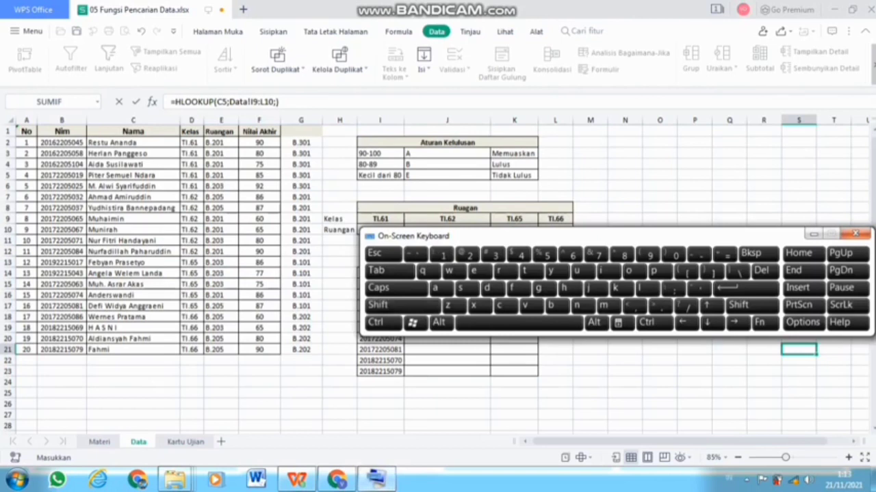
left_click(276, 102)
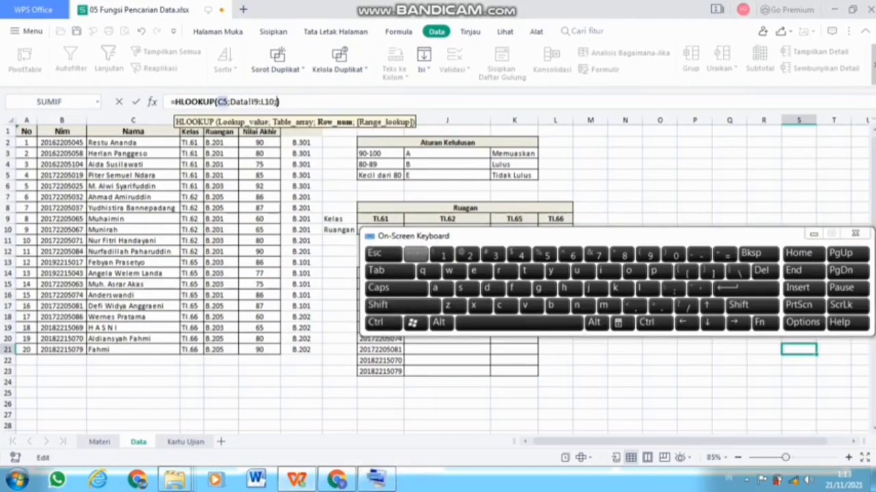
left_click(467, 254)
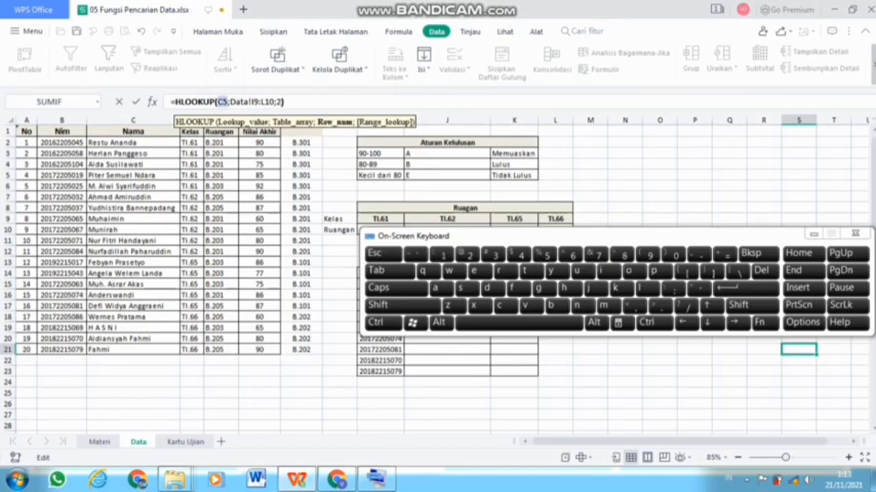
left_click_drag(479, 236, 440, 276)
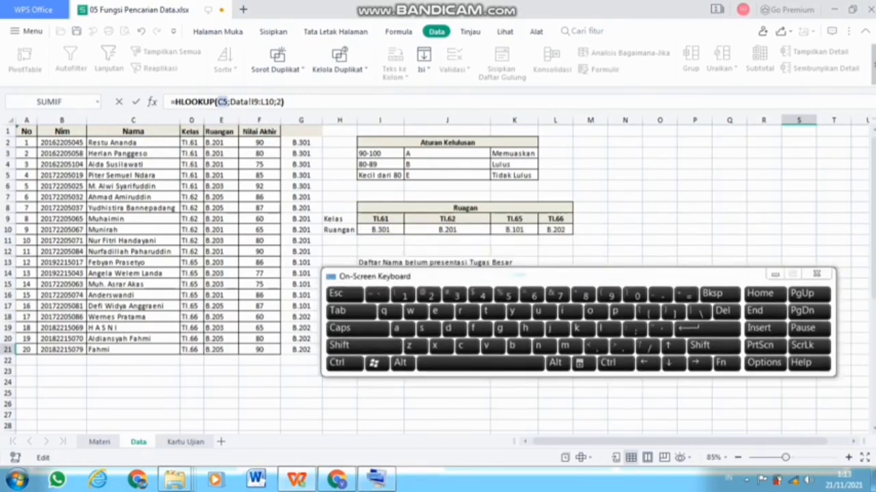
type(";0")
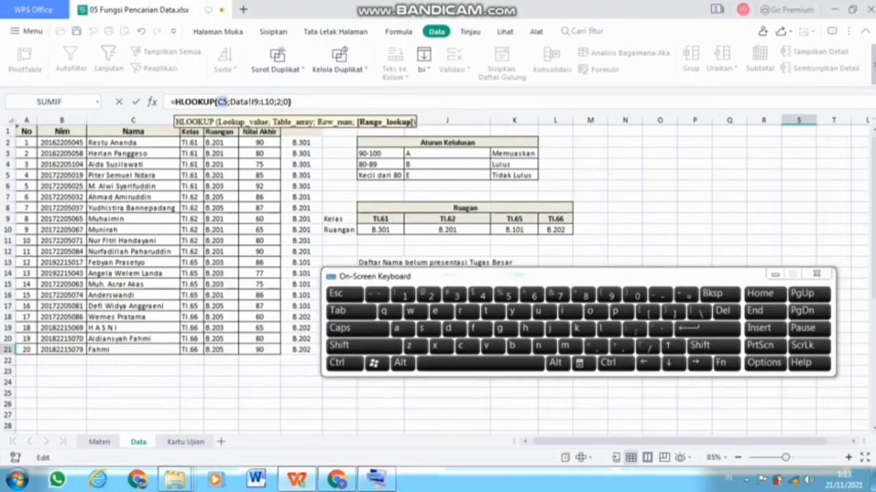
key("Return")
key("Up")
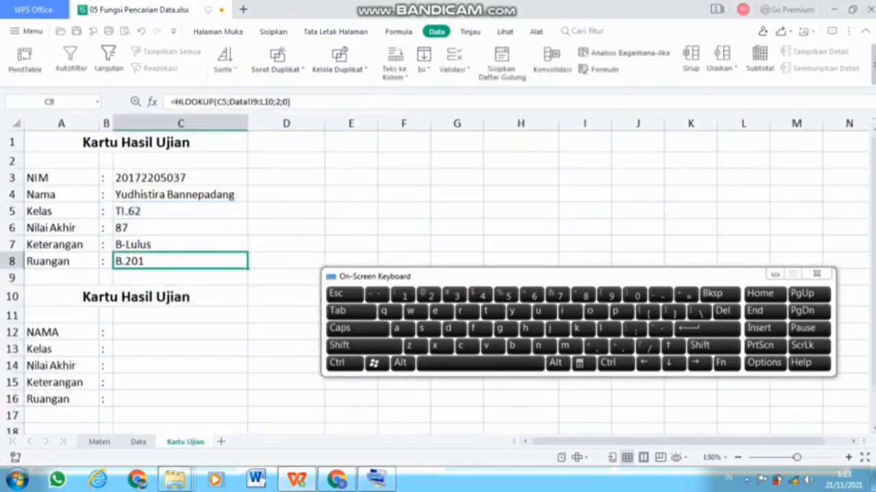
Start data validation on the NAMA cell C12 of the second card, allowing only a list (Daftar)
left_click(180, 332)
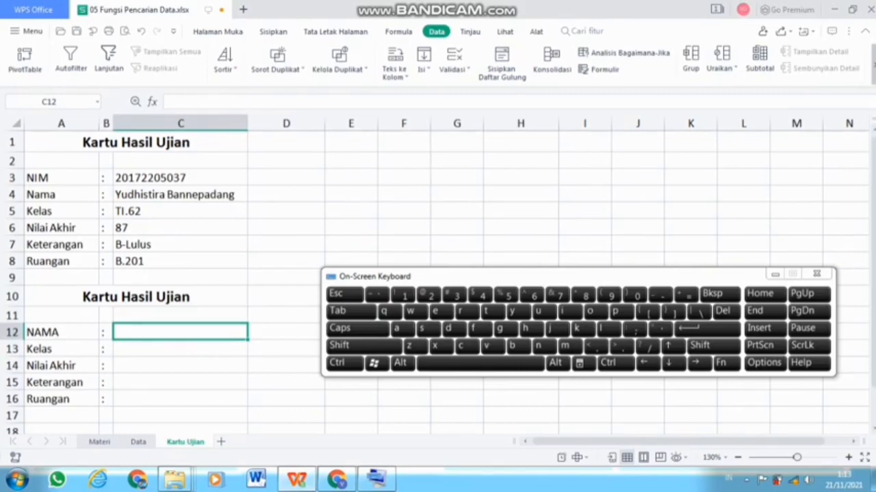
left_click(454, 69)
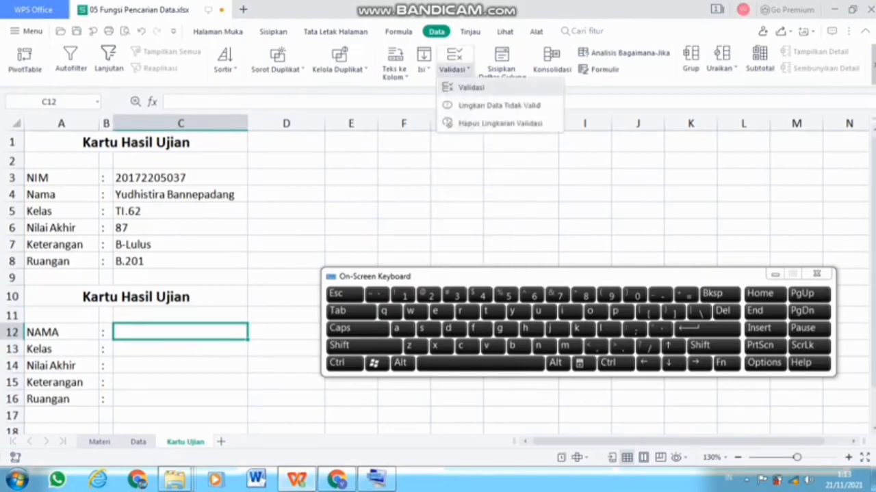
left_click(469, 87)
left_click(433, 203)
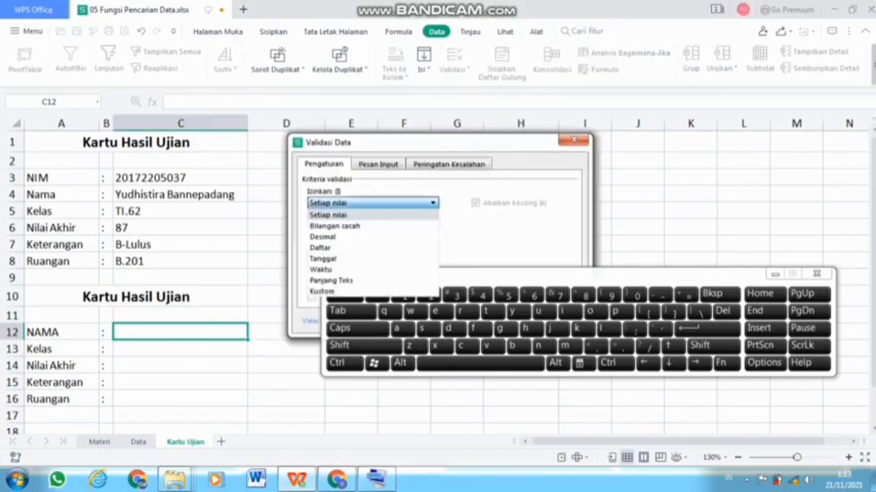
left_click(373, 248)
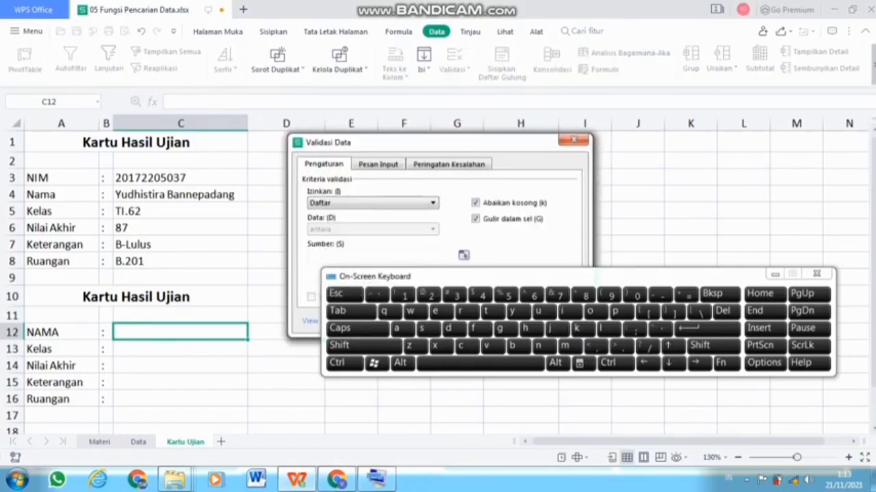
Set the validation list source to the student names in Data!$C$2:$C$21 and apply the validation to C12
double_click(464, 255)
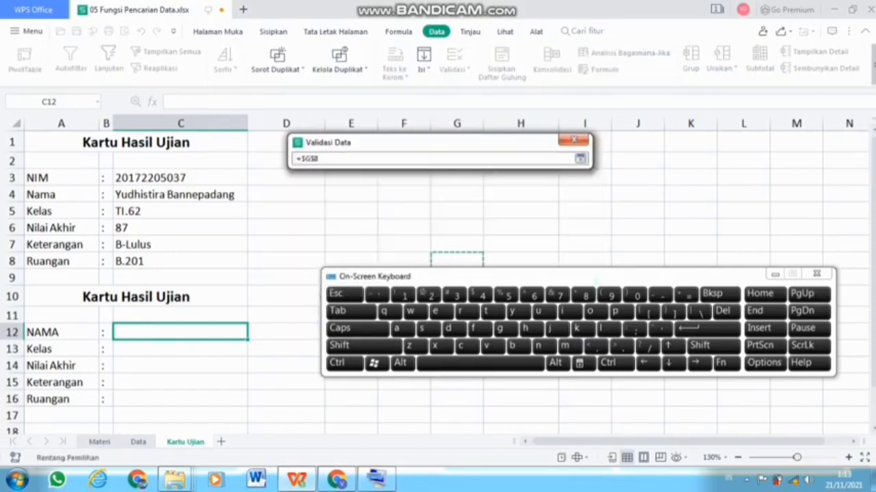
key("BackSpace")
key("BackSpace")
key("BackSpace")
key("BackSpace")
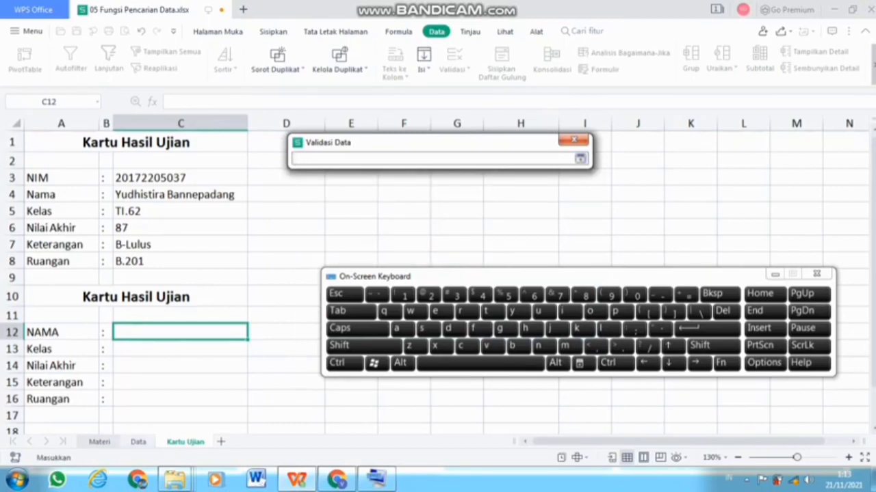
left_click(138, 441)
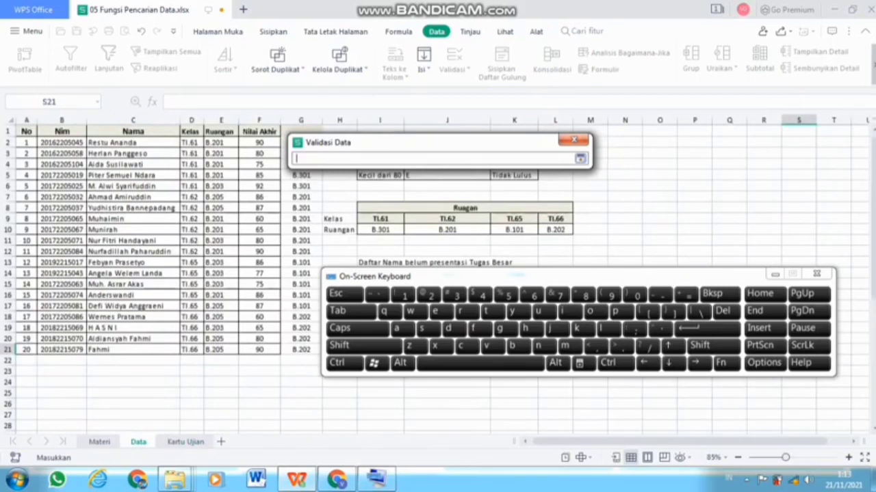
left_click(133, 143)
key("shift+Down")
key("shift+Down")
key("shift+Down")
key("shift+Down")
key("shift+Down")
key("shift+Down")
key("shift+Down")
key("shift+Down")
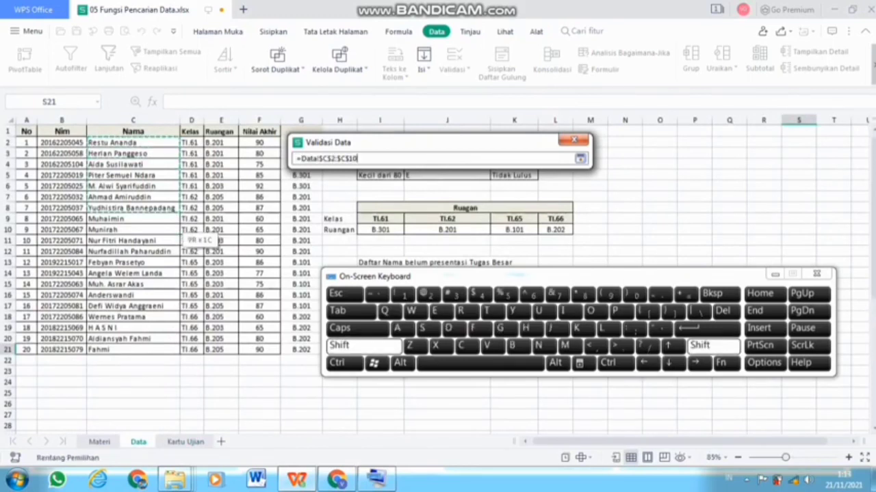
key("shift+Down")
key("shift+Down")
key("shift+Down")
key("shift+Down")
key("shift+Down")
key("shift+Down")
key("shift+Down")
key("shift+Down")
key("shift+Down")
key("shift+Down")
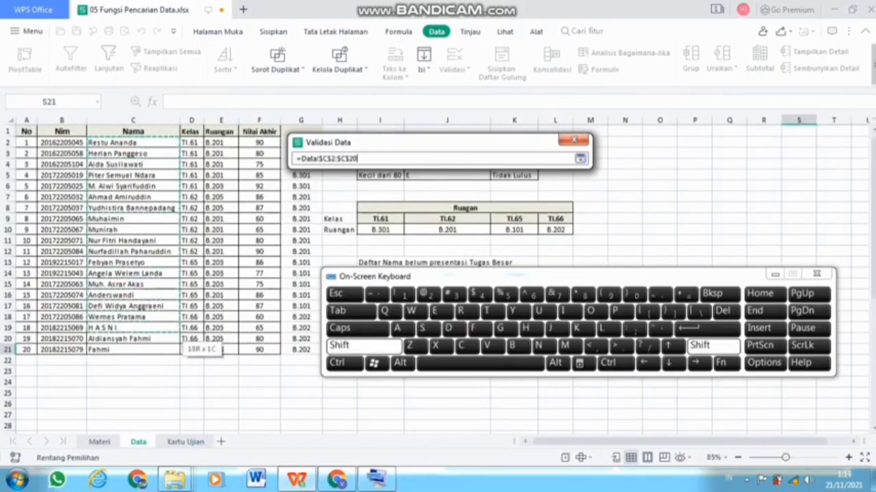
key("shift+Down")
key("Return")
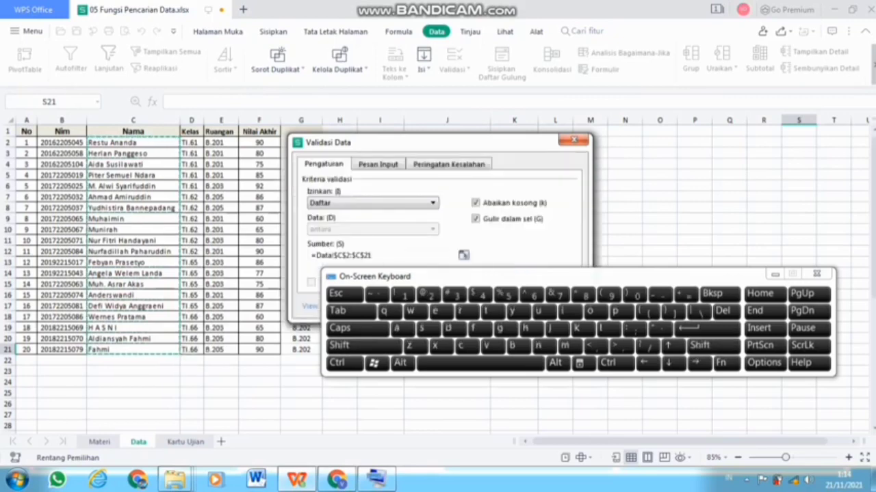
left_click(547, 277)
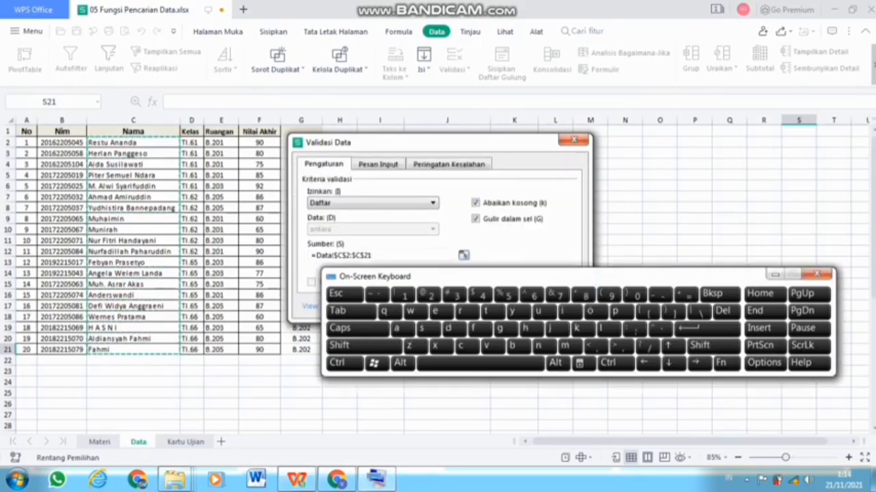
left_click_drag(548, 276, 537, 336)
left_click(503, 306)
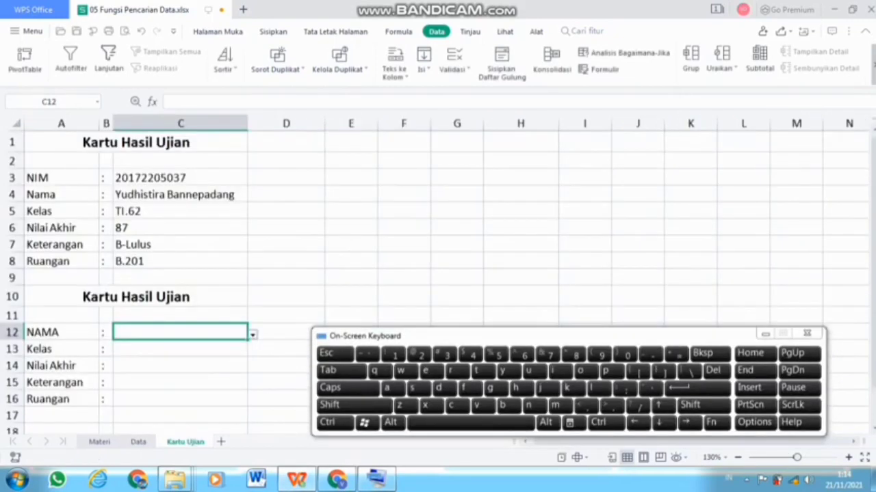
Choose the fifth student's name from the list in C12 and select the Kelas cell C13
left_click(252, 335)
left_click(294, 392)
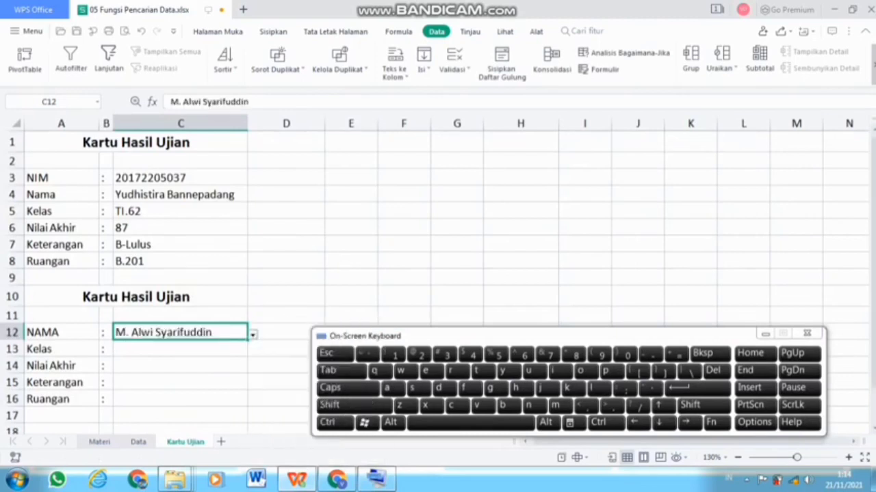
left_click(181, 349)
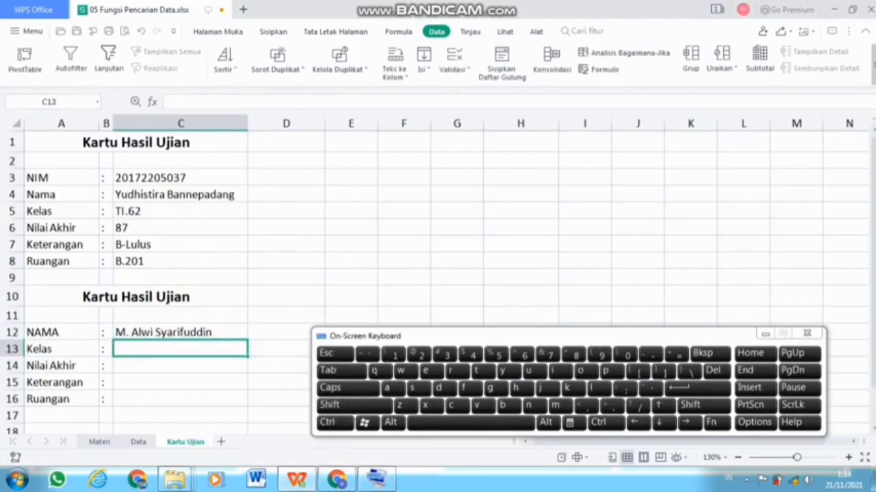
Start a VLOOKUP formula in the Kelas cell C13 with the NAMA cell C12 as the lookup value
type("=")
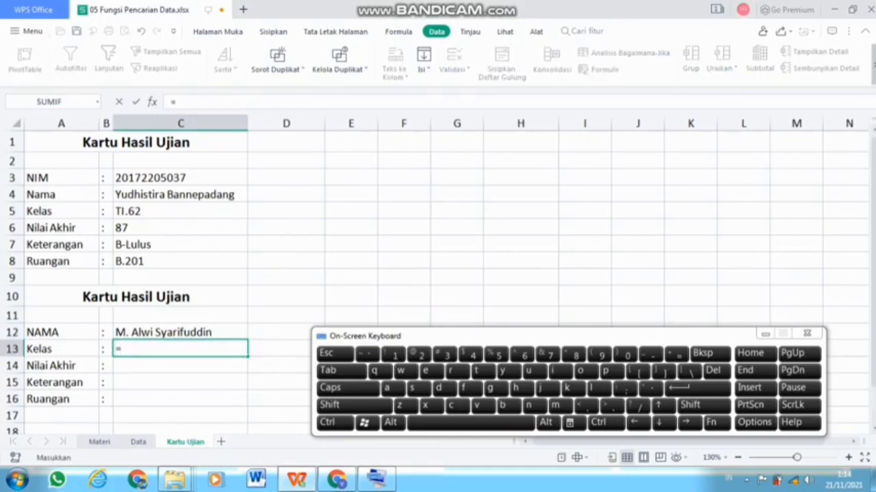
type("v")
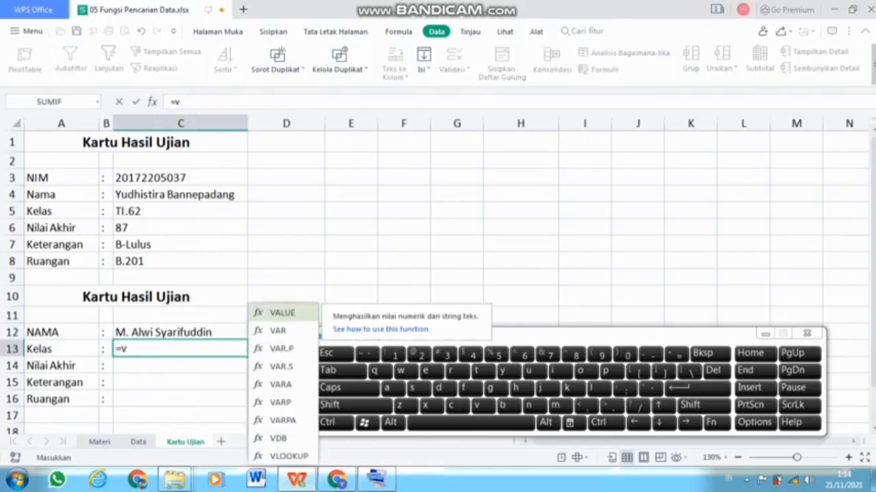
type("lo")
key("Tab")
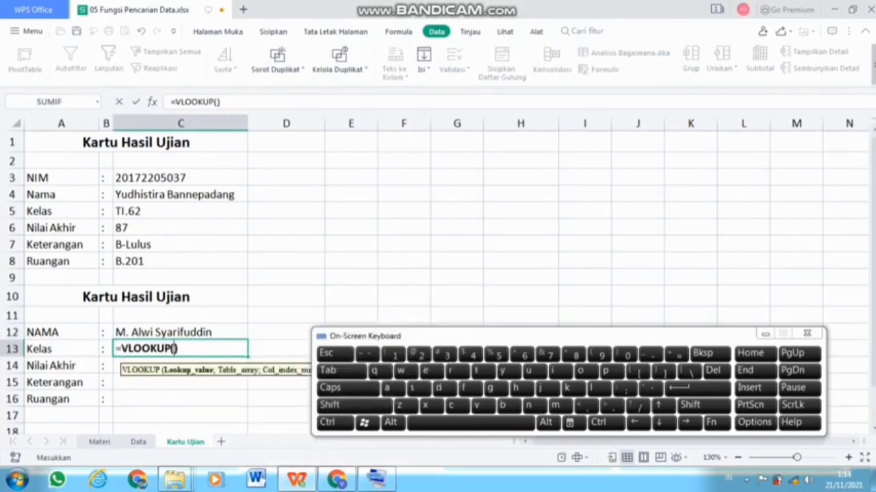
left_click(181, 333)
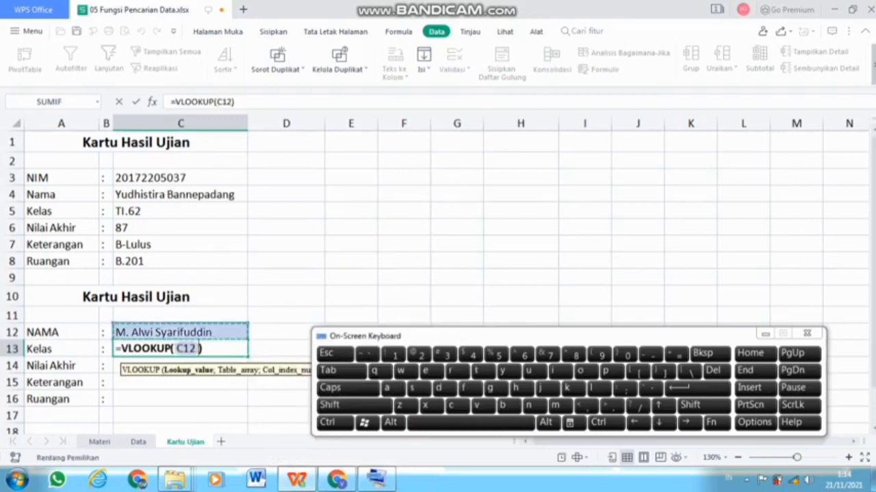
type(";")
Complete the C13 VLOOKUP with table array Data!C2:F21, column index 2 and FALSE for exact match, and enter the formula
left_click(138, 442)
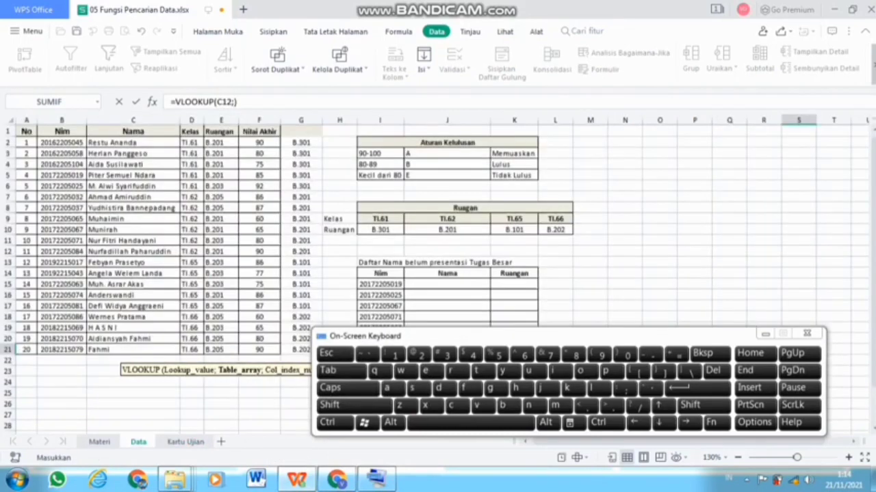
left_click(132, 143)
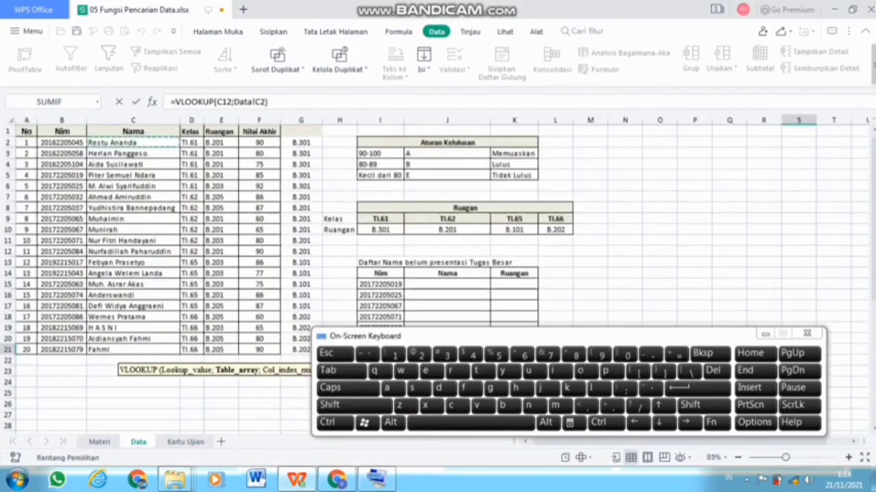
key("shift+Right")
key("shift+Right")
left_click_drag(240, 145, 280, 355)
type(";")
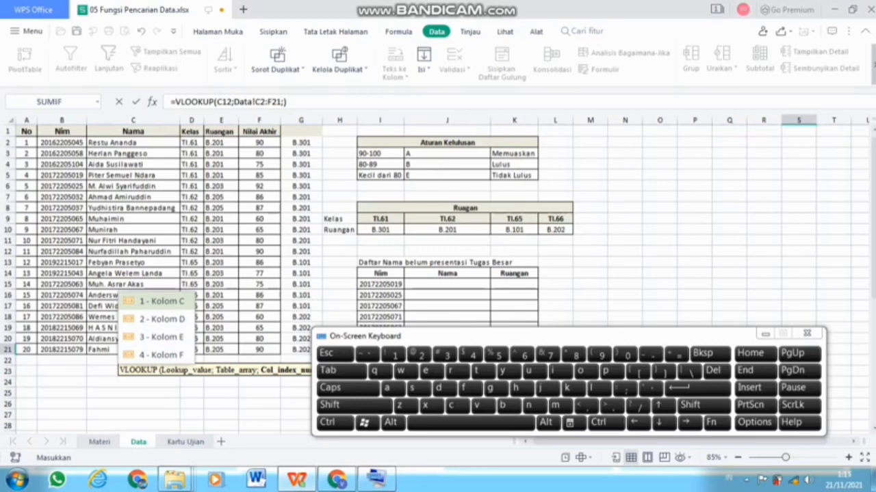
type("2;")
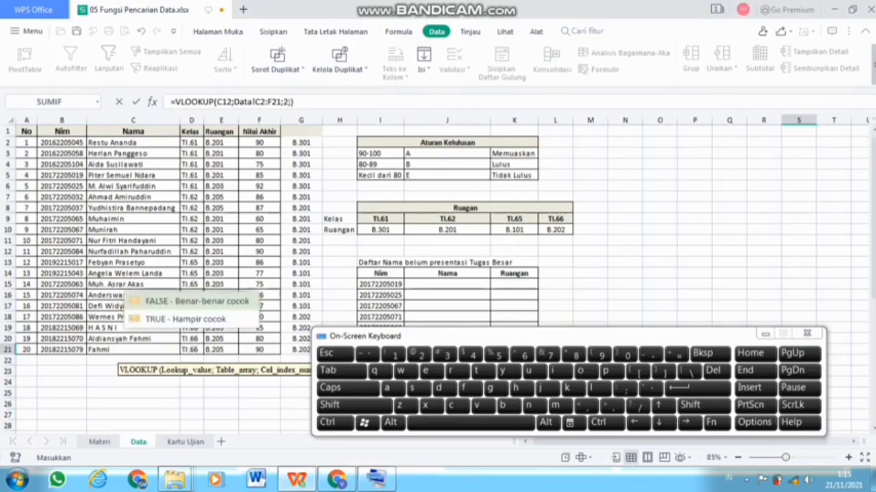
key("Tab")
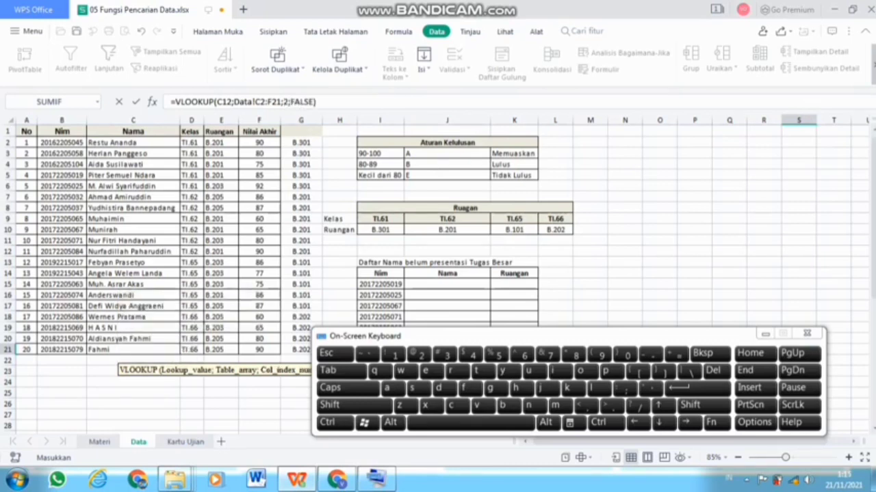
key("Return")
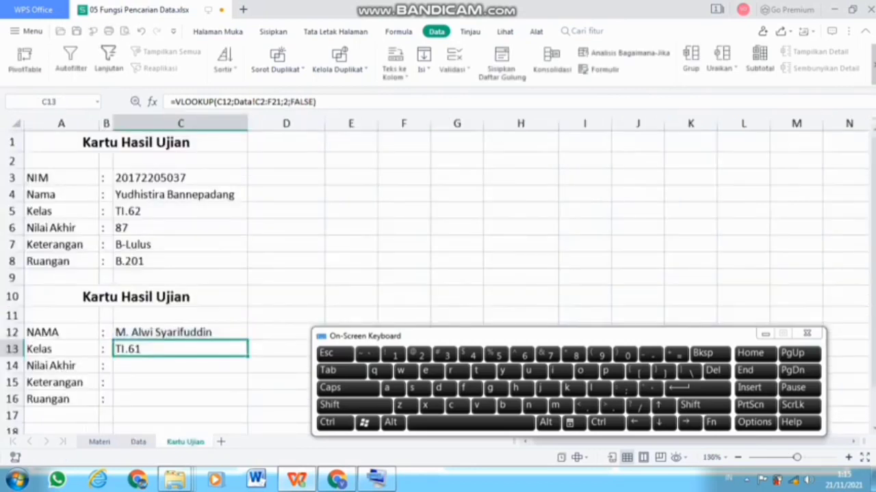
Start a VLOOKUP formula in the Nilai Akhir cell C14 with the NAMA cell C12 as the lookup value
left_click(181, 383)
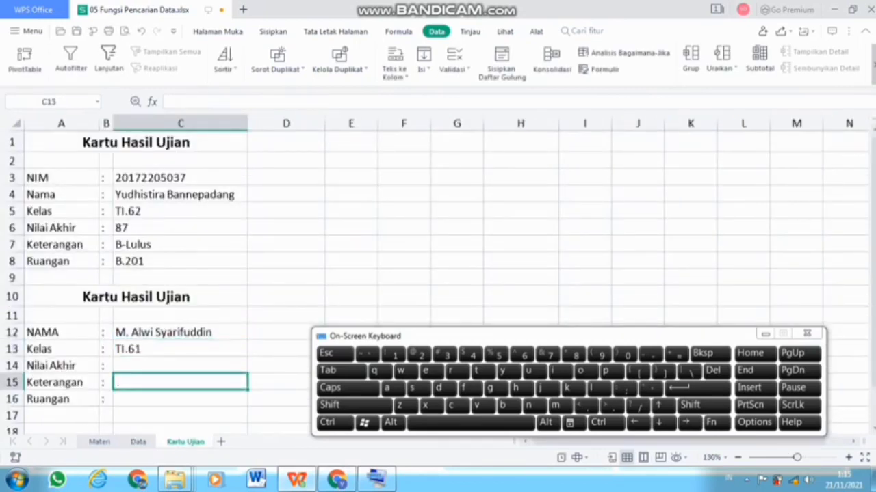
left_click(180, 366)
type("=vlo")
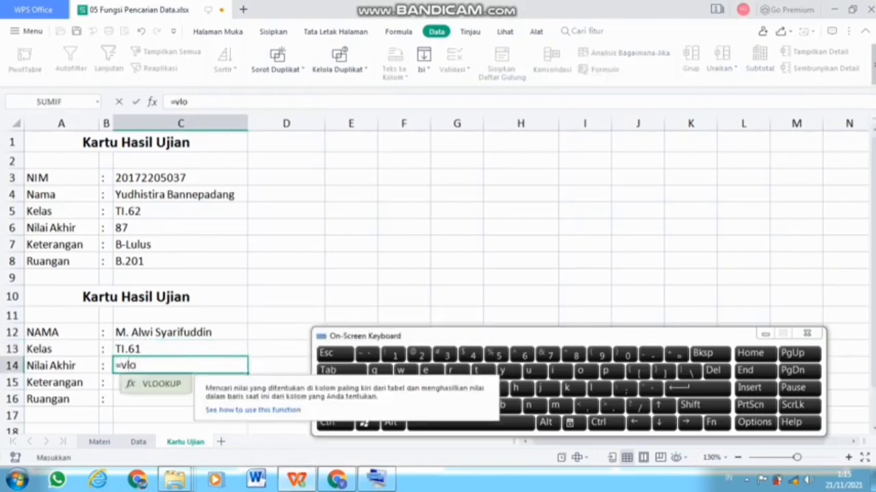
key("Tab")
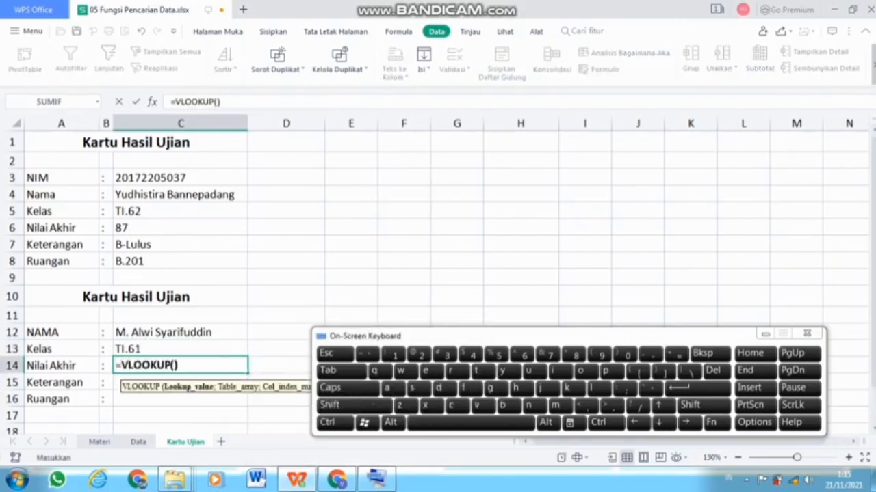
left_click(181, 333)
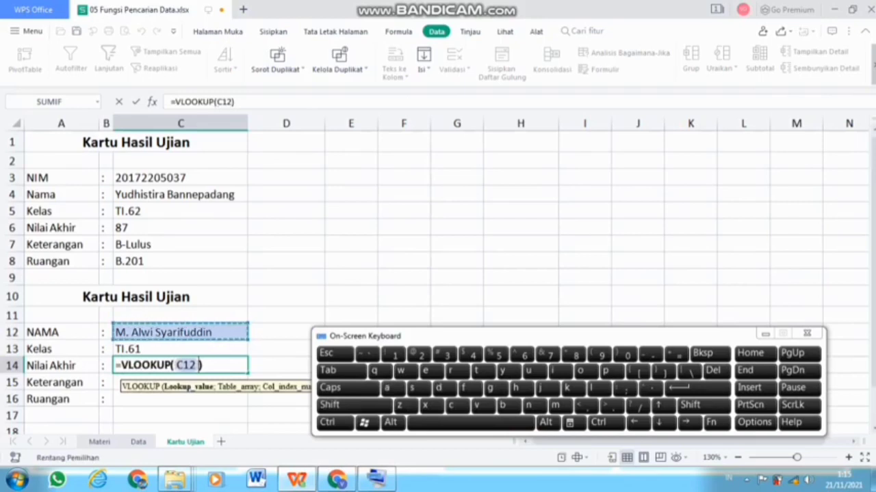
type(";")
Set the table array of the C14 VLOOKUP to the range C2:F21 on the Data sheet
left_click(138, 442)
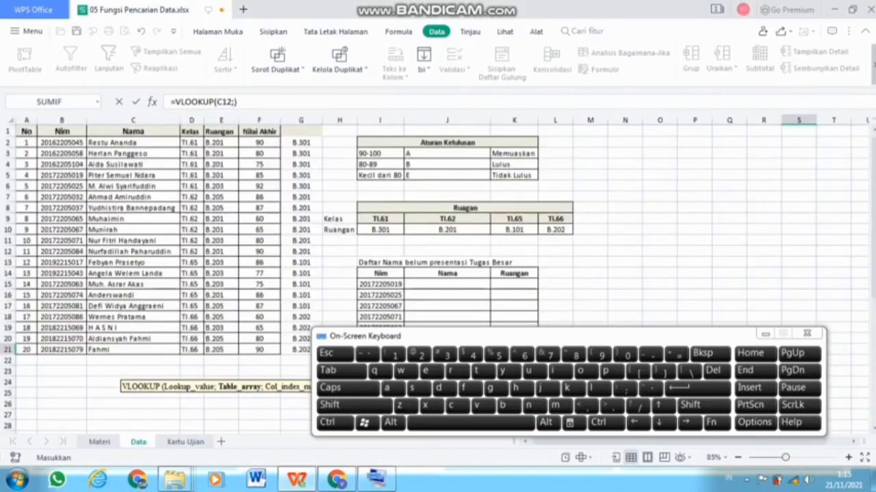
left_click(133, 142)
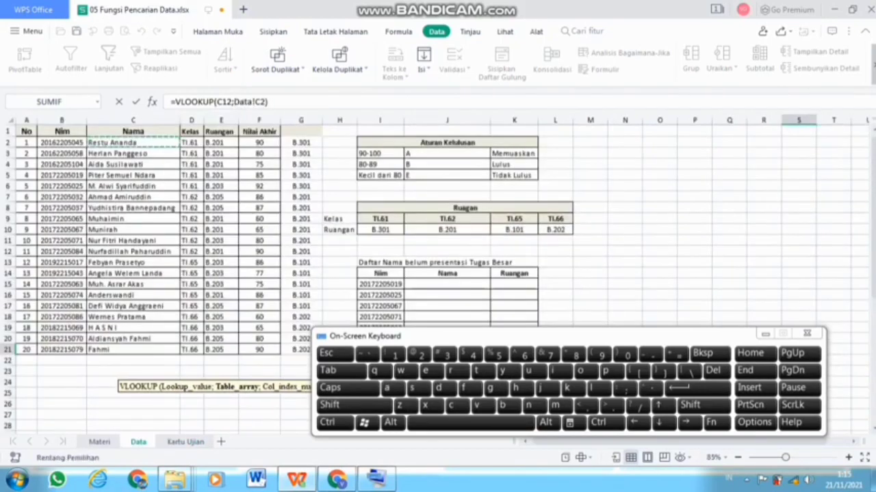
key("shift+Right")
key("shift+Right")
key("shift+Right")
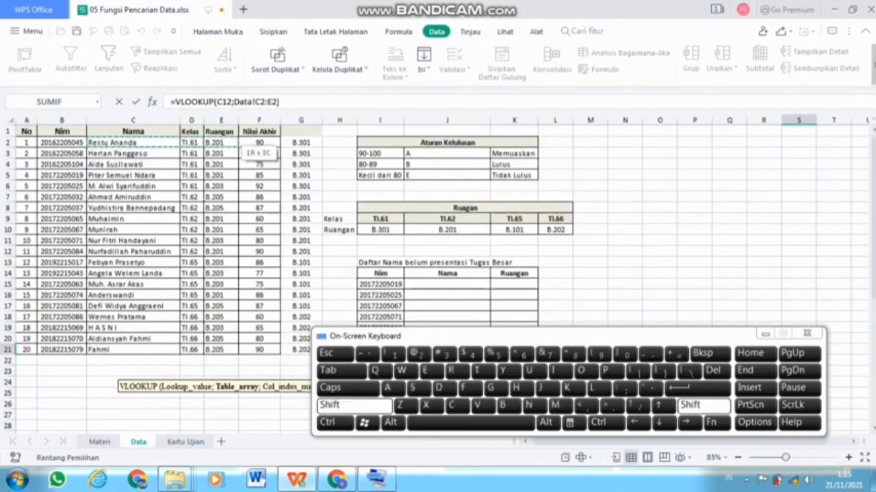
key("shift+Down")
key("shift+Down")
key("shift+Down")
key("shift+Down")
key("shift+Down")
key("shift+Down")
key("shift+Down")
key("shift+Down")
key("shift+Down")
key("shift+Down")
key("shift+Down")
key("shift+Down")
key("shift+Down")
key("shift+Down")
key("shift+Down")
key("shift+Down")
key("shift+Down")
key("shift+Down")
key("shift+Down")
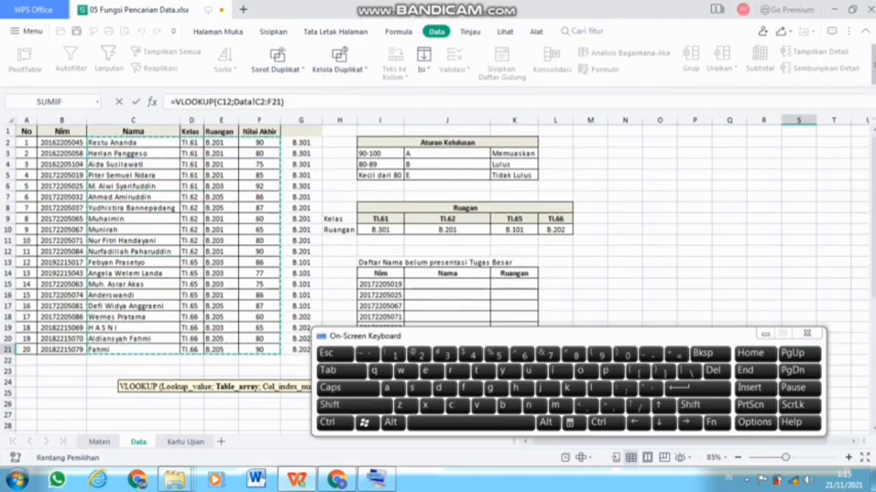
type(";")
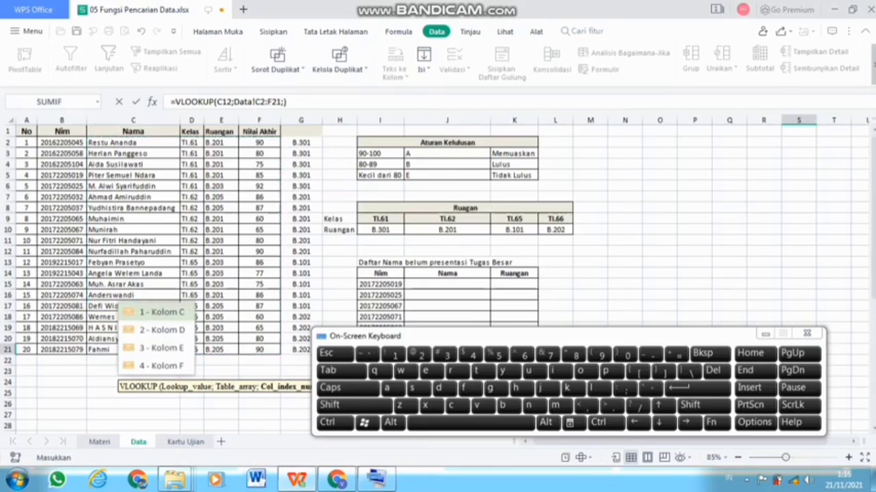
Complete the C14 VLOOKUP with column index 4 (Kolom F) and FALSE for exact match, and enter the formula
key("Down")
key("Down")
key("Down")
key("Tab")
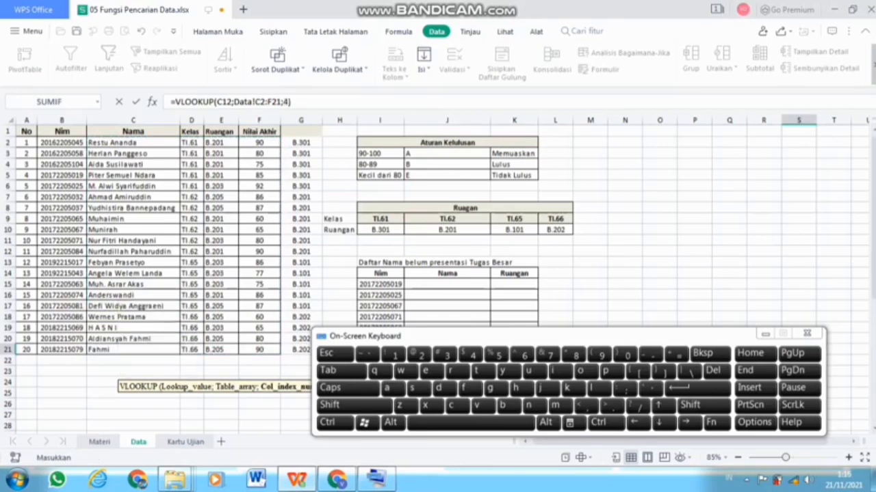
type(";")
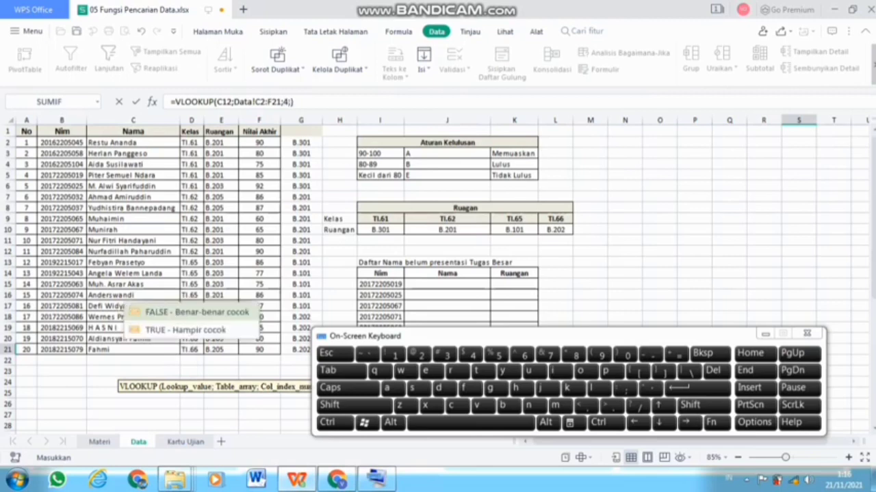
key("Tab")
key("Return")
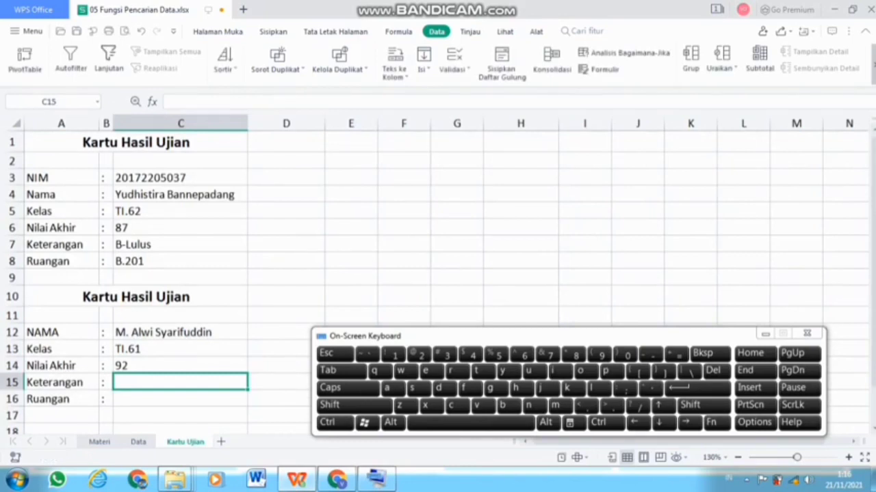
Copy the nested IF formula from the first card's Keterangan cell C7 to the second card's Keterangan cell C15
left_click(181, 245)
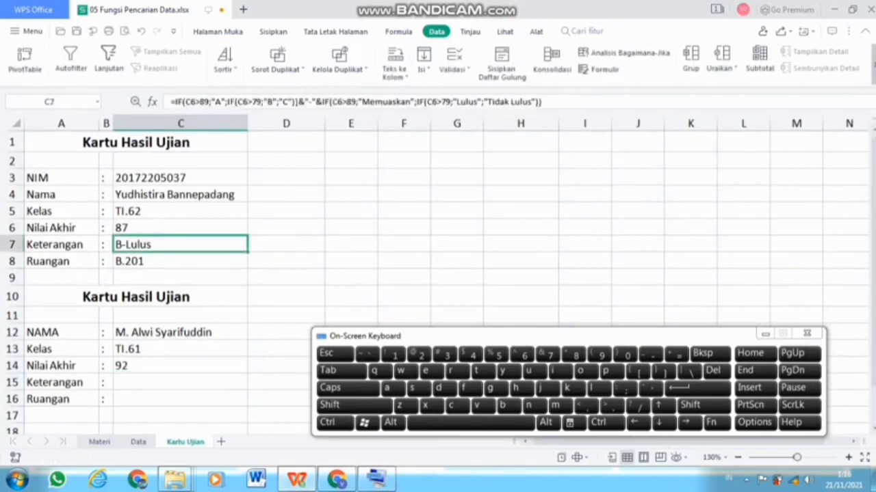
key("ctrl+c")
left_click(181, 382)
key("ctrl+v")
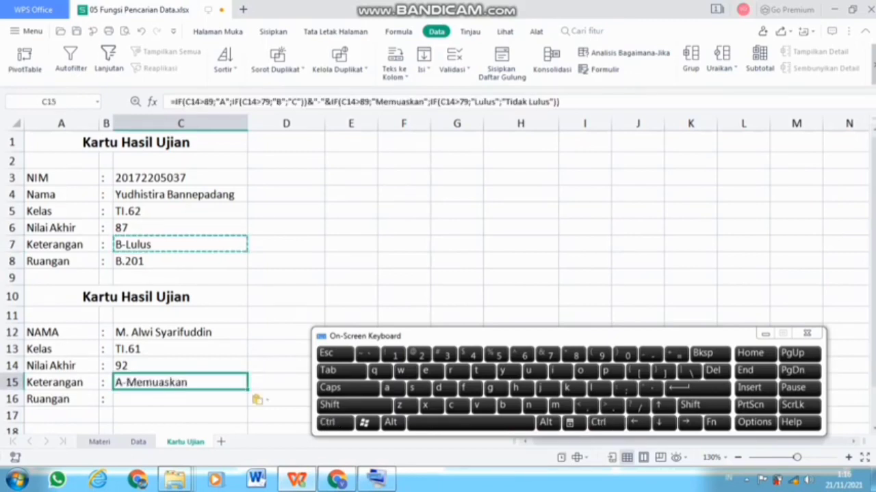
left_click(180, 400)
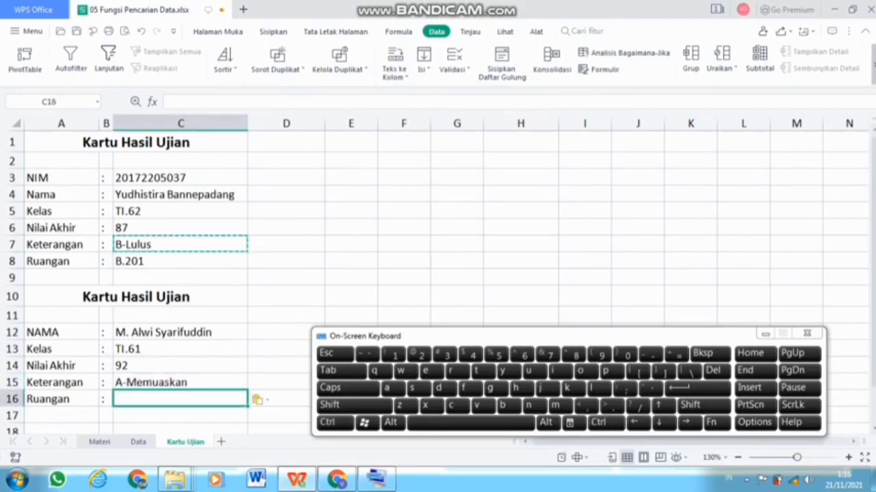
left_click(180, 383)
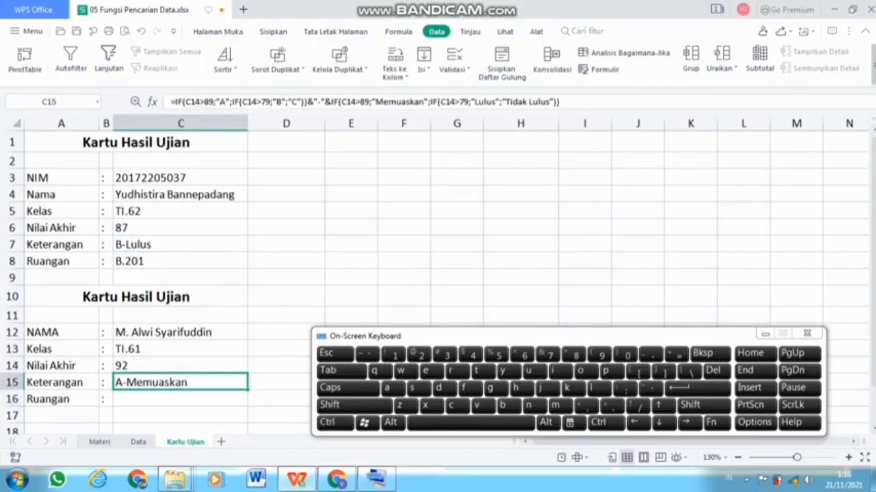
Start an HLOOKUP formula in the Ruangan cell C16 with the Kelas cell C13 as lookup value, and switch to the Data sheet
left_click(180, 400)
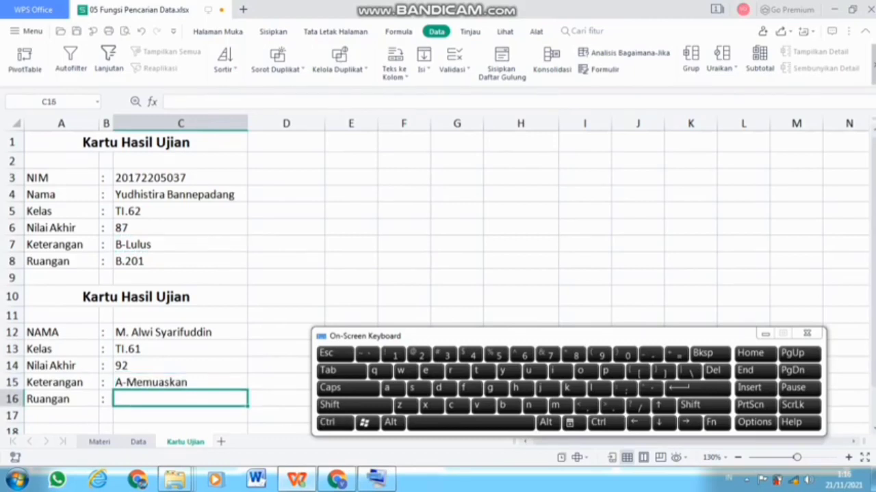
type("=hl")
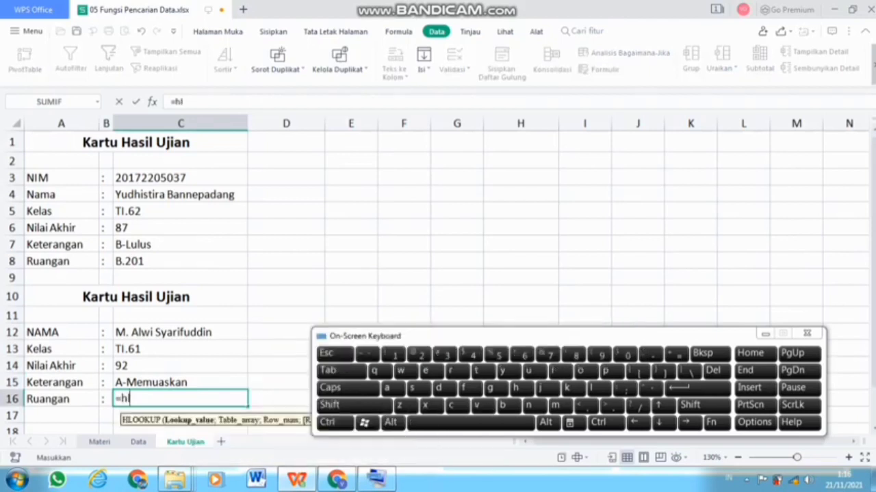
key("Tab")
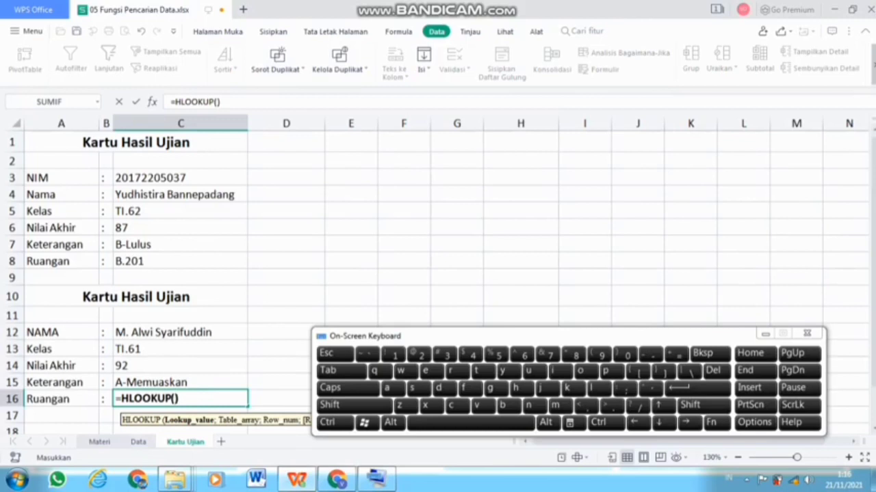
left_click(181, 348)
type(";")
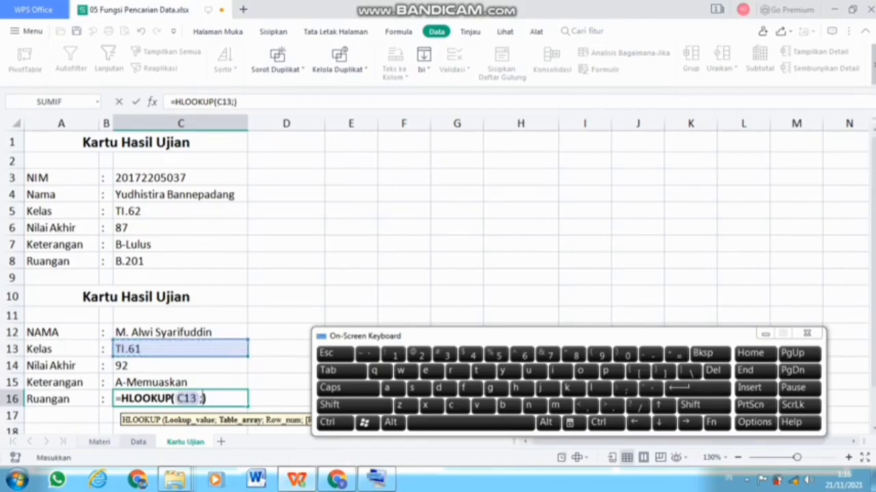
left_click(138, 442)
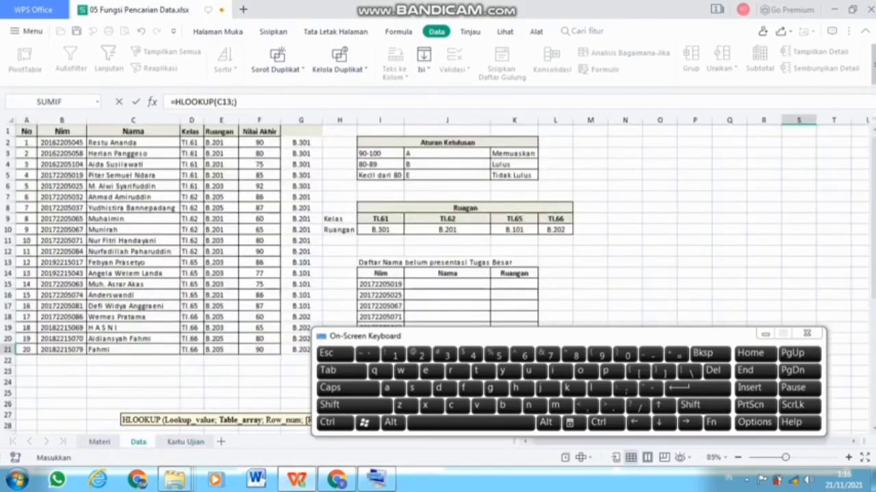
left_click(132, 143)
key("shift+Right")
key("shift+Right")
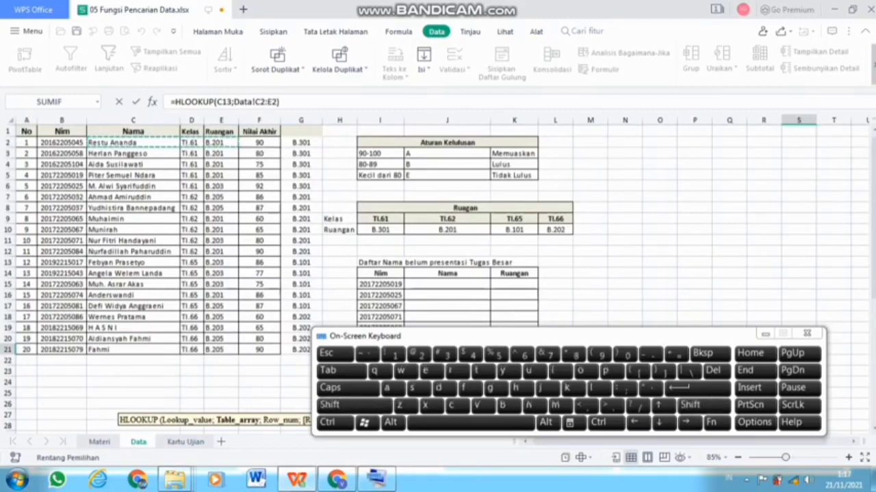
left_click(339, 252)
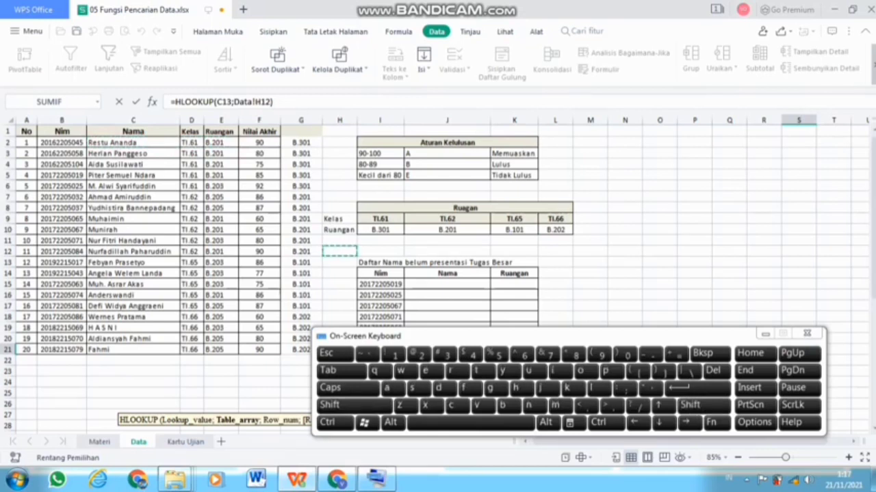
Set the table array of the C16 HLOOKUP to the Kelas and Ruangan table, Data!I9:L10
left_click(380, 219)
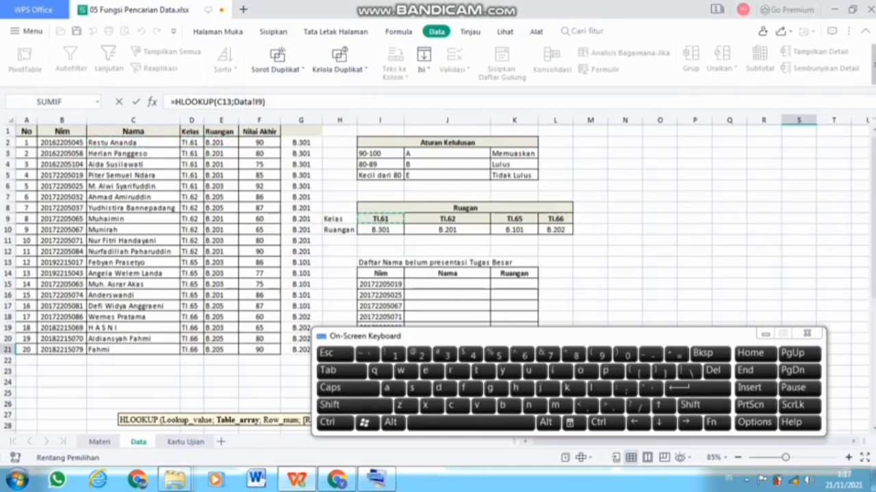
key("shift+Right")
key("shift+Right")
key("shift+Right")
key("shift+Down")
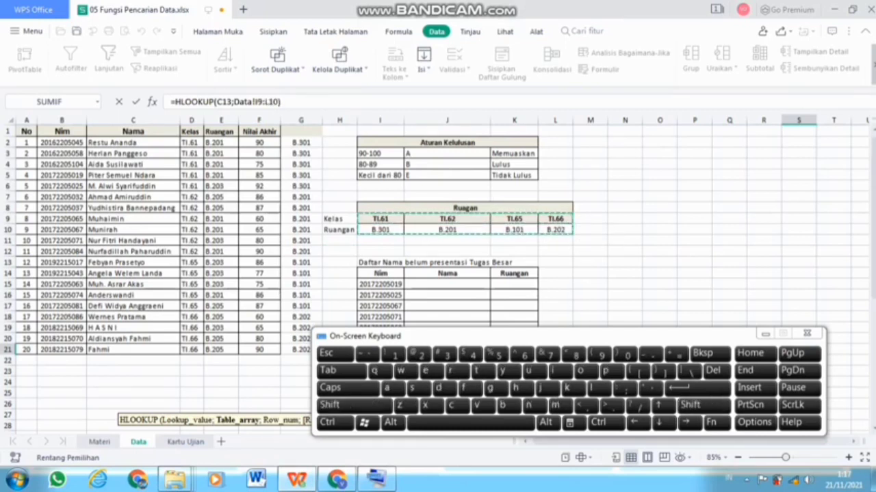
Complete the C16 HLOOKUP with row index 2 and 0 for exact match, and enter the formula
type(";")
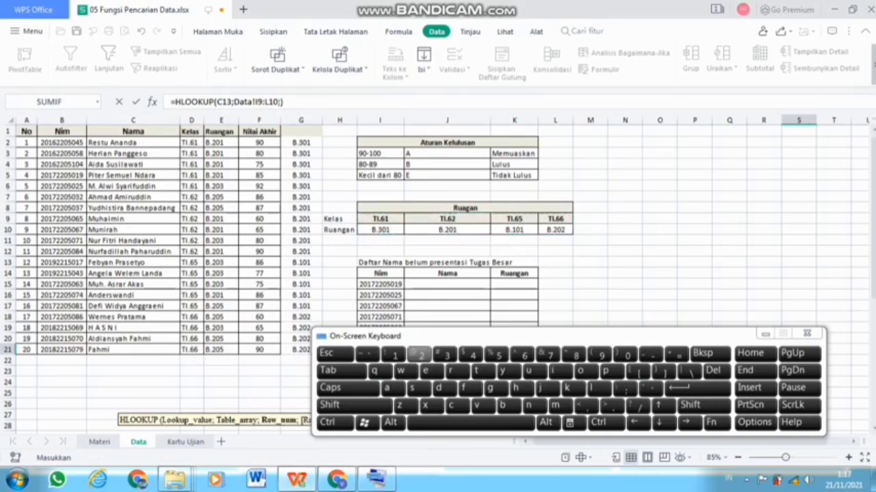
left_click(419, 354)
type(";")
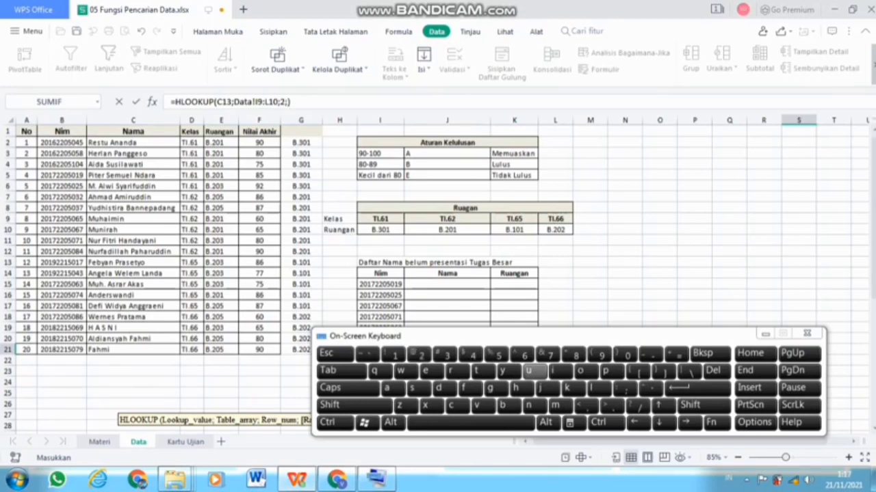
type("0")
key("Return")
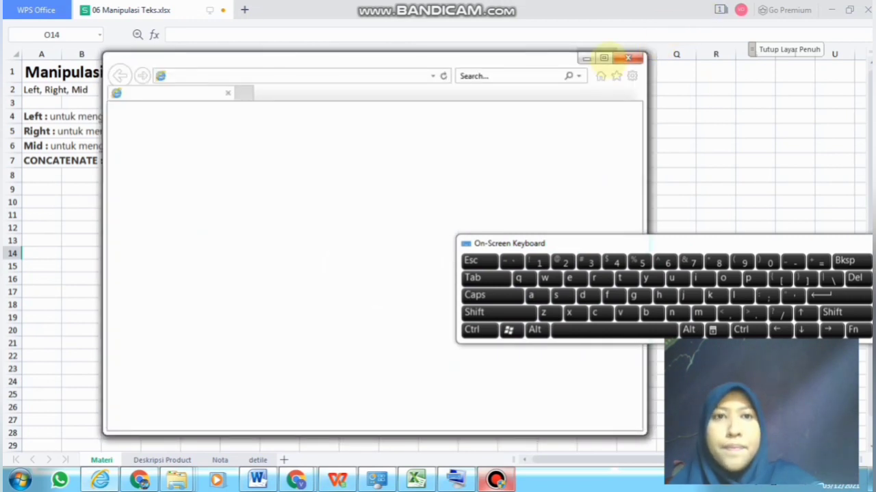
Close the blank browser window and start a VLOOKUP in the Pabrik cell C19 with LEFT(A19;2) as lookup value
left_click(628, 57)
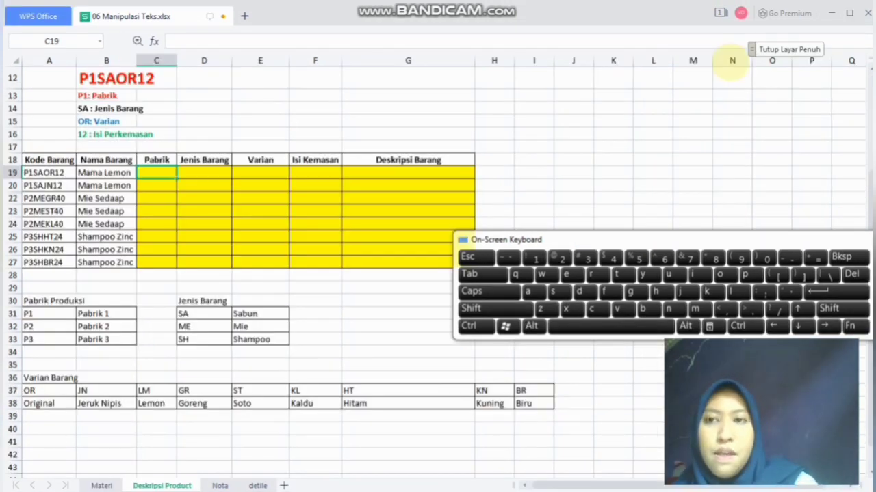
type("=")
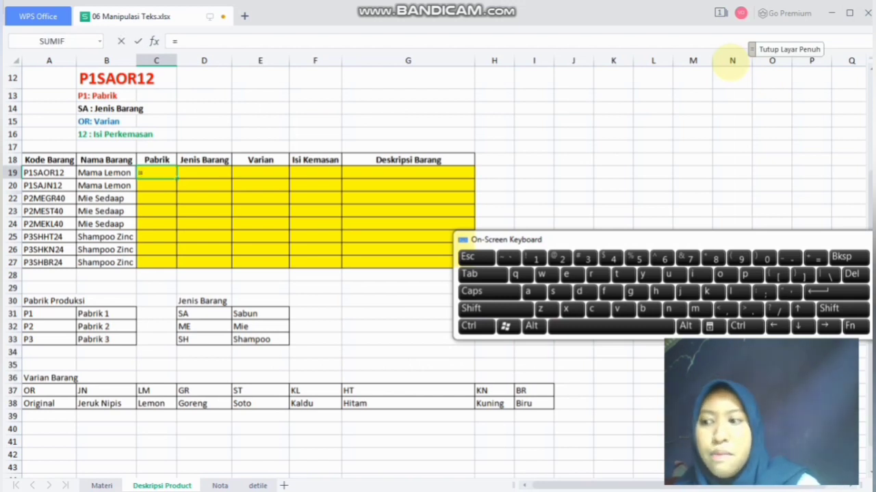
type("vl")
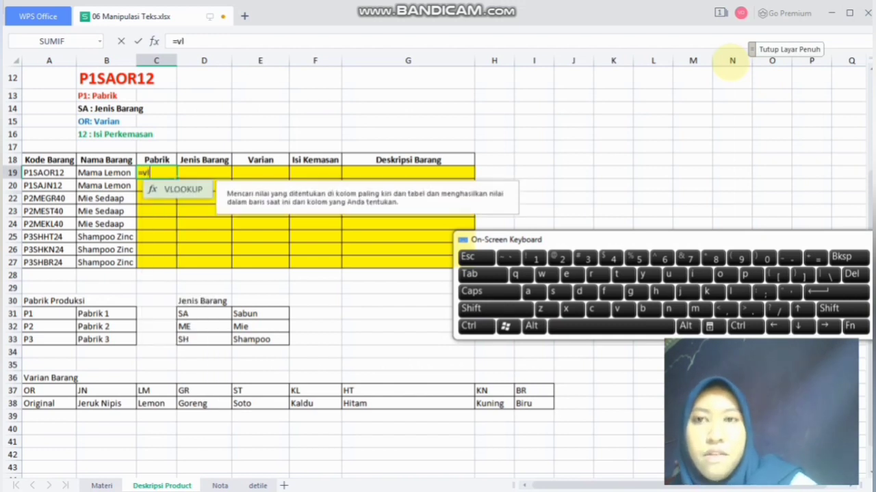
key("Tab")
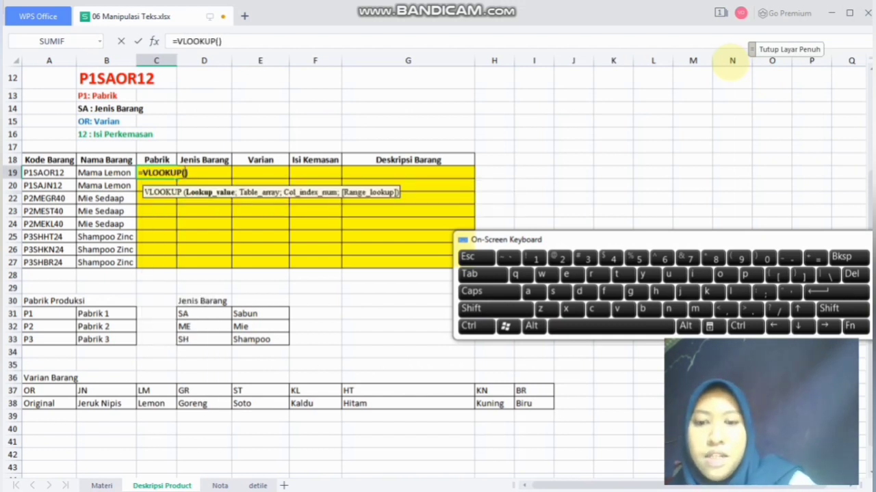
type("lef")
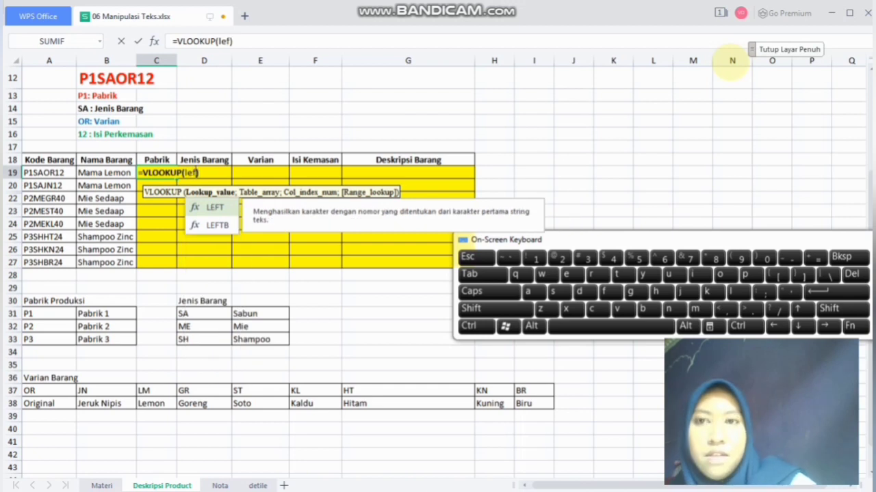
key("Tab")
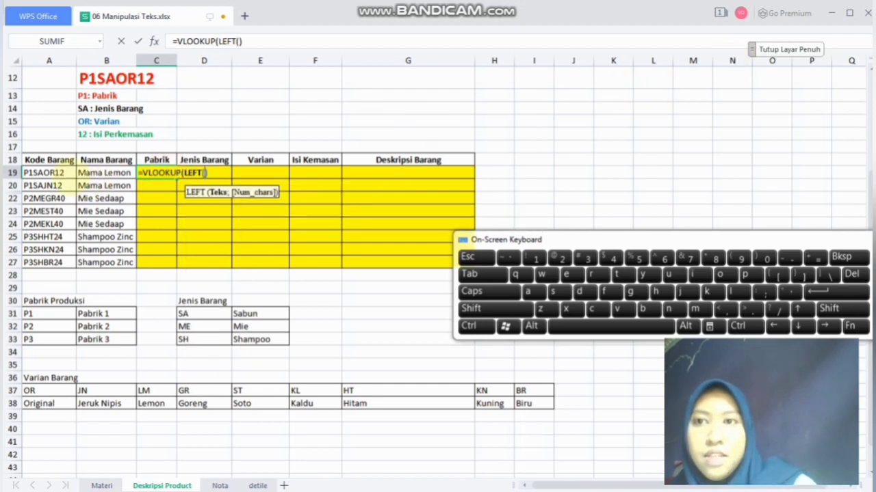
left_click(68, 176)
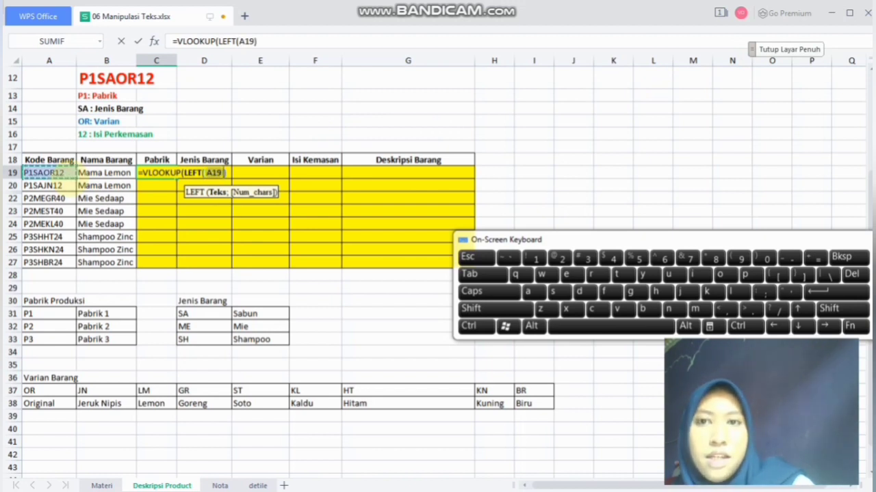
type(";")
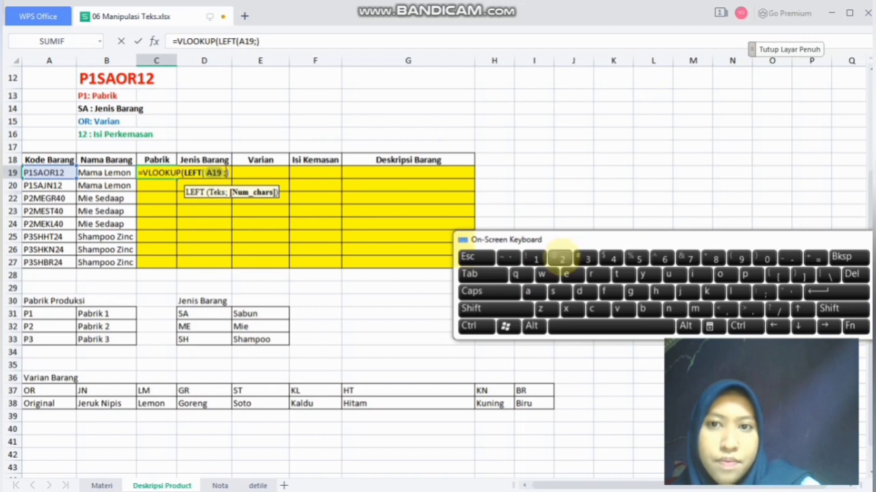
left_click(560, 258)
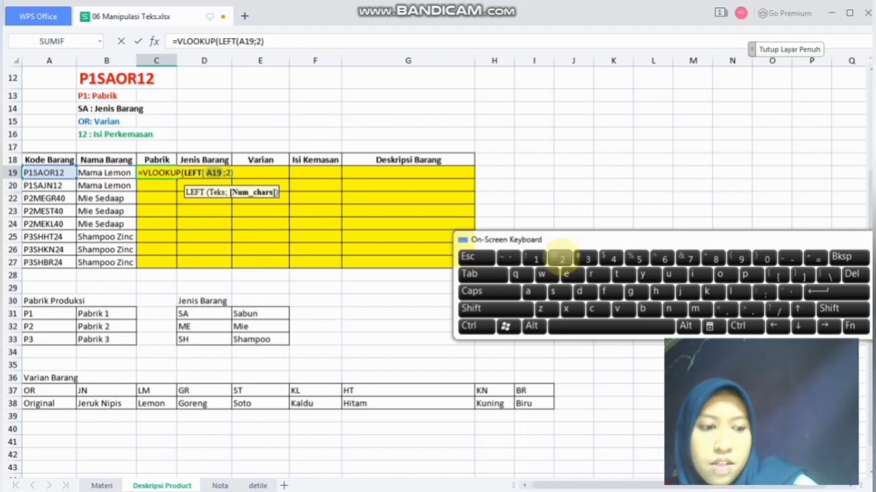
key("Return")
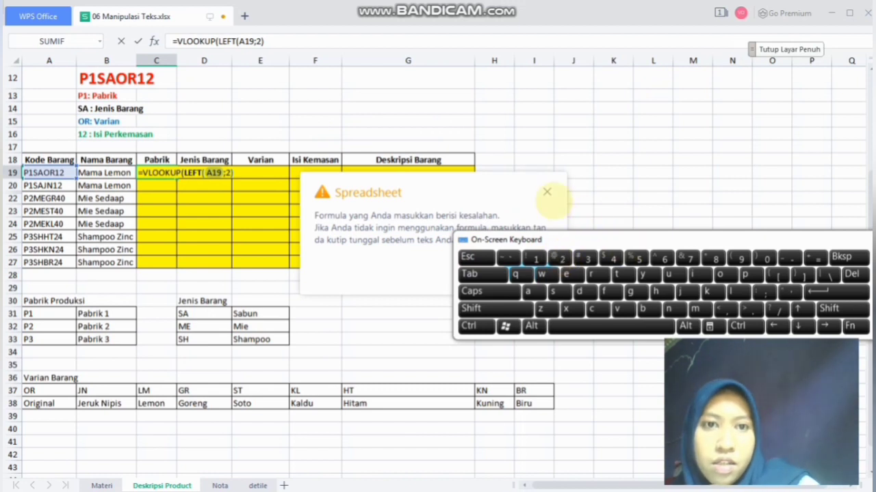
left_click(548, 193)
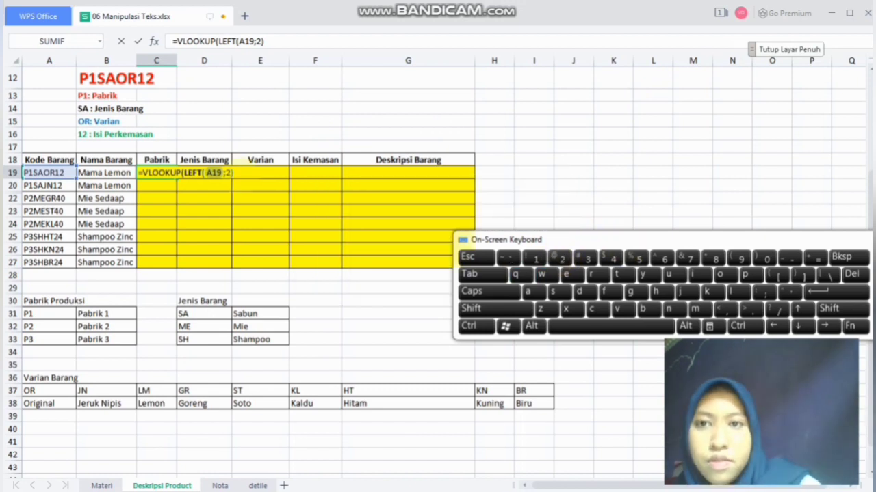
Set the table array of the C19 VLOOKUP to the Pabrik Produksi table as the absolute range $A$31:$B$33
type(";")
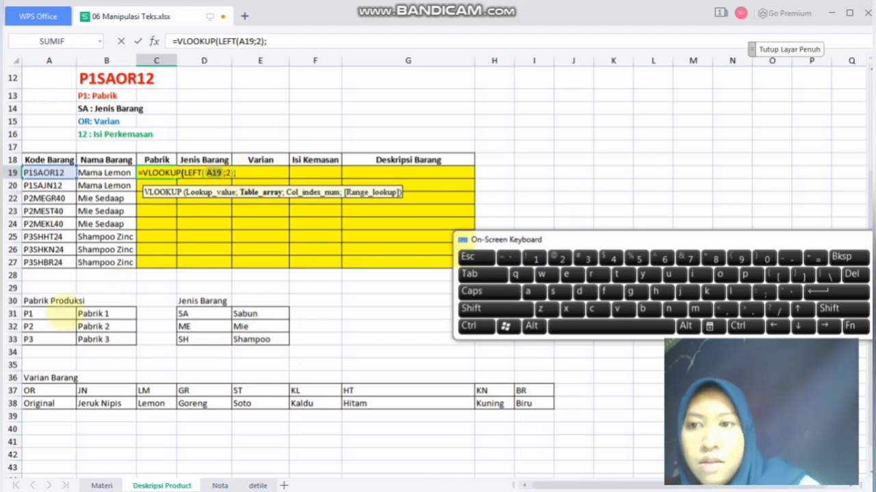
left_click(60, 315)
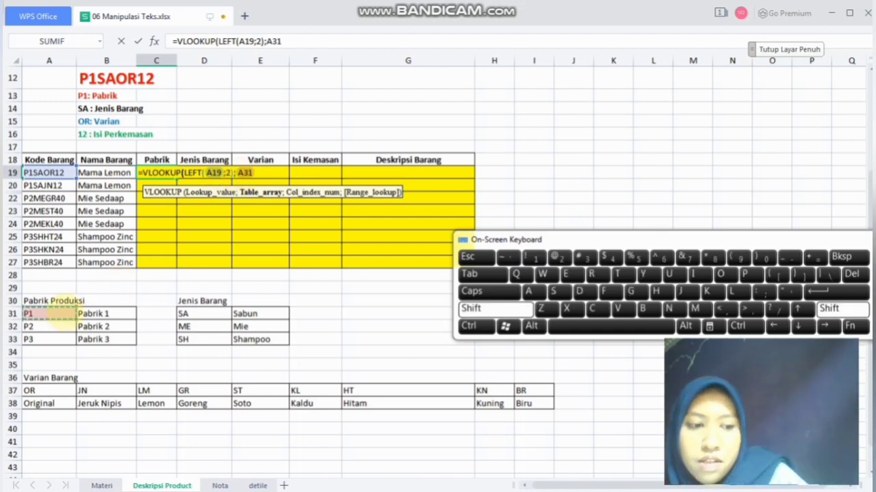
left_click_drag(60, 310, 102, 339)
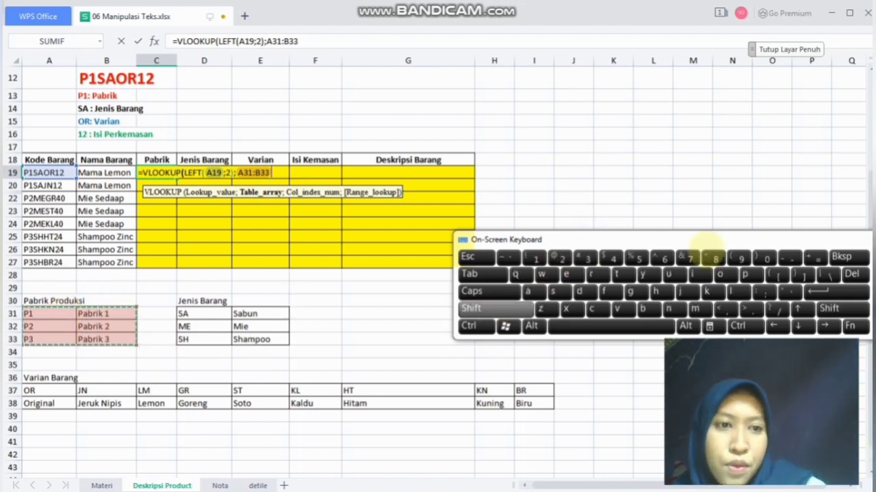
left_click(850, 326)
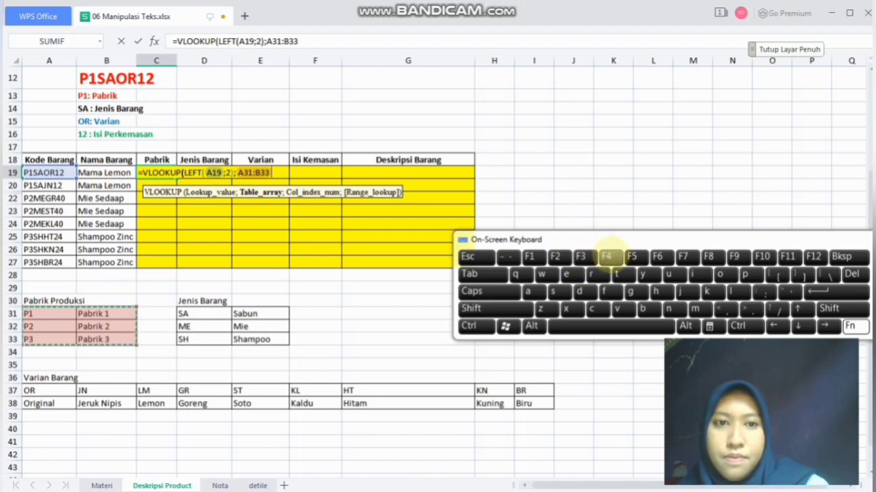
left_click(607, 258)
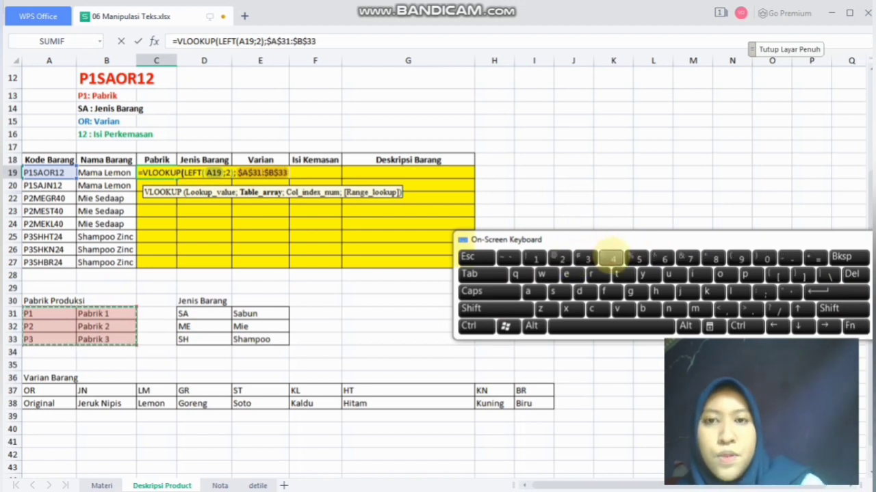
Complete the C19 VLOOKUP with column index 2 and 0 for exact match, and fill it down through C27
type(";")
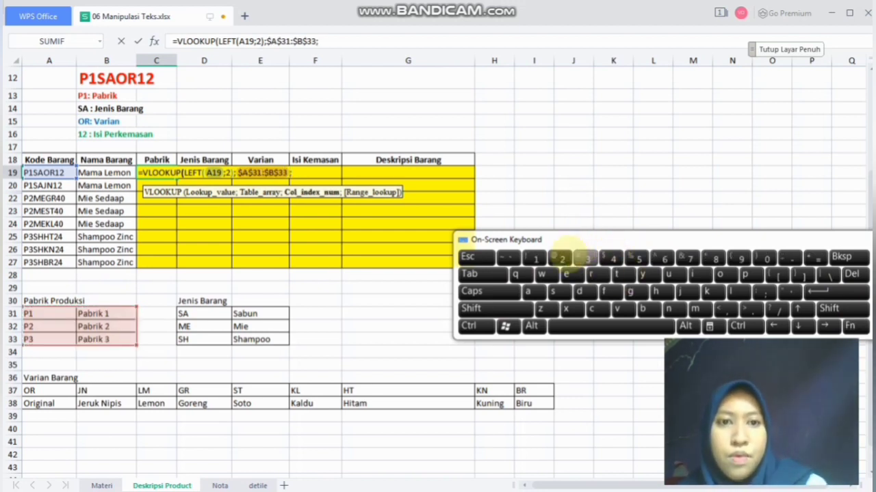
type("2;")
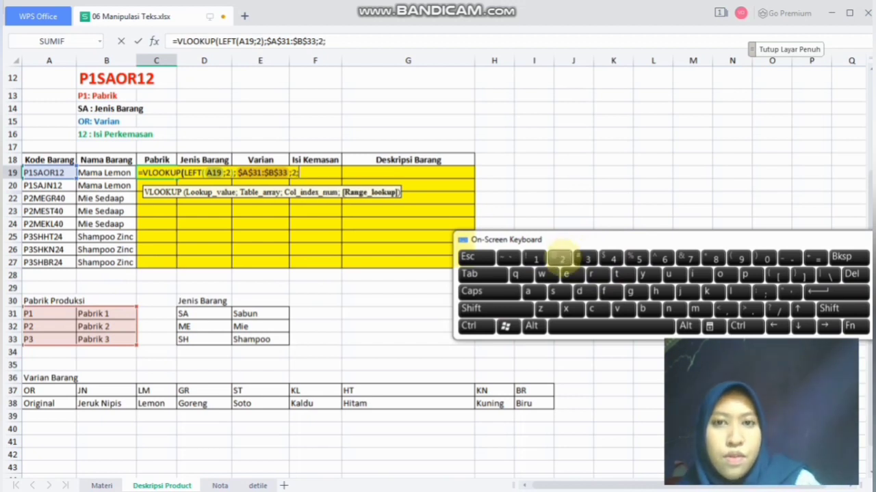
type("0)")
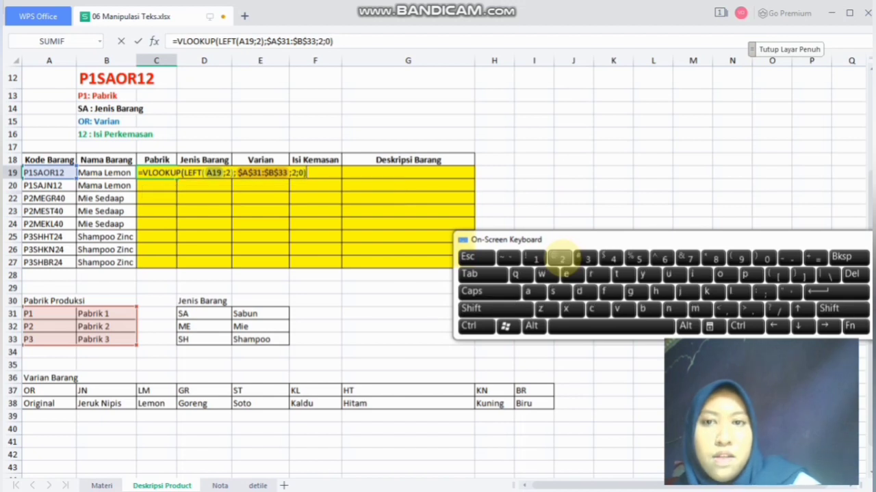
key("Return")
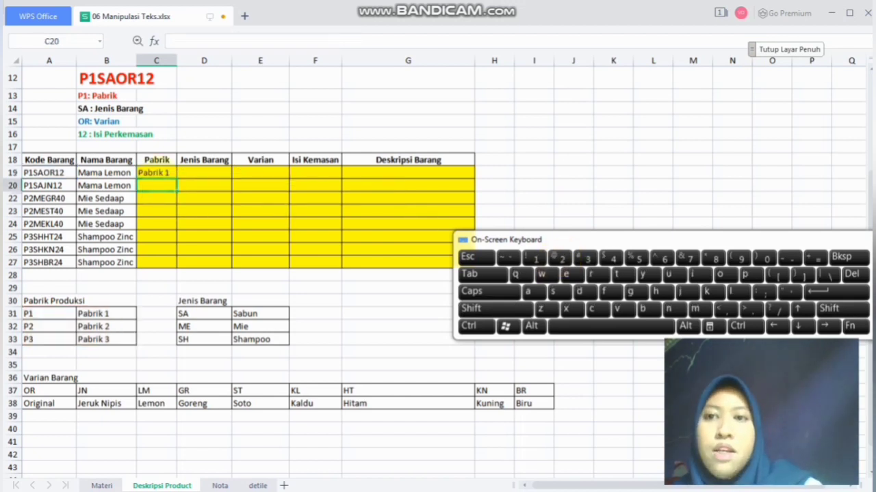
left_click(155, 176)
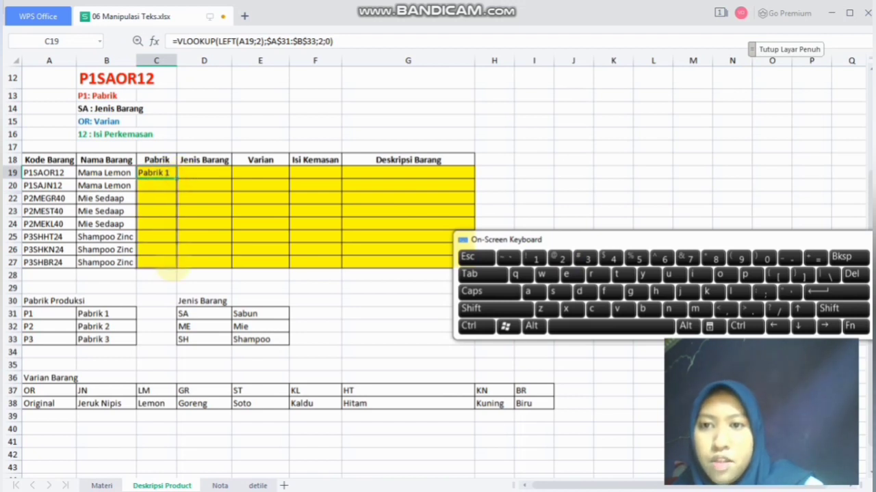
left_click_drag(173, 266, 174, 266)
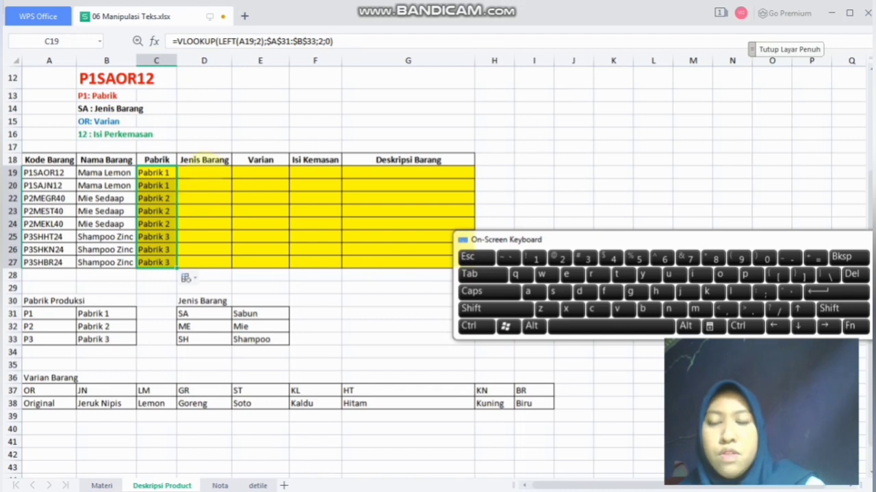
Start a VLOOKUP in the Jenis Barang cell D19 with MID(A19;3;2) as lookup value
left_click(205, 172)
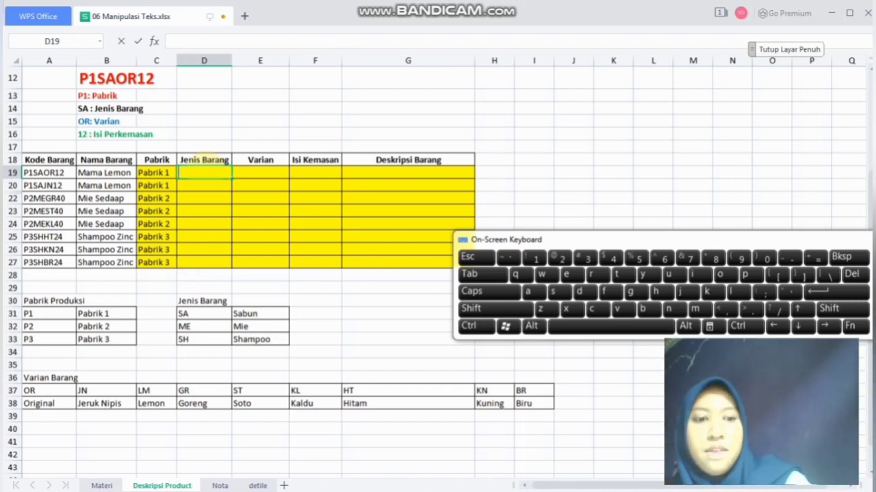
type("=v")
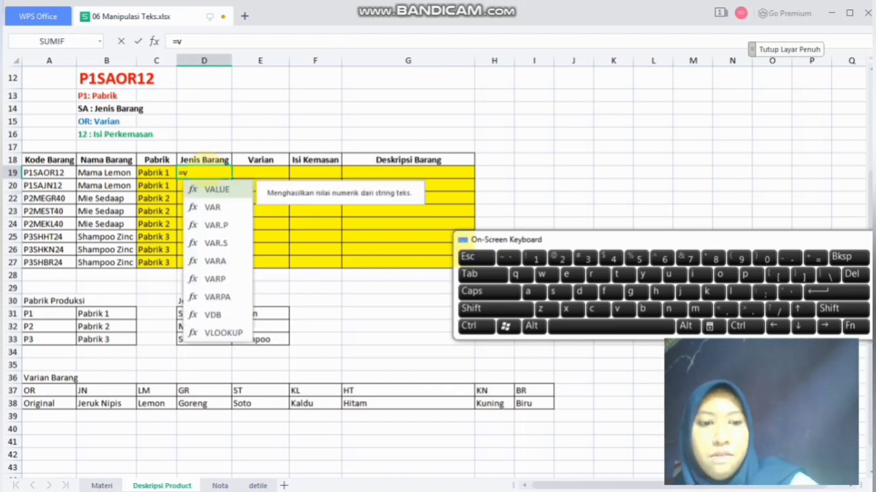
type("l")
key("Tab")
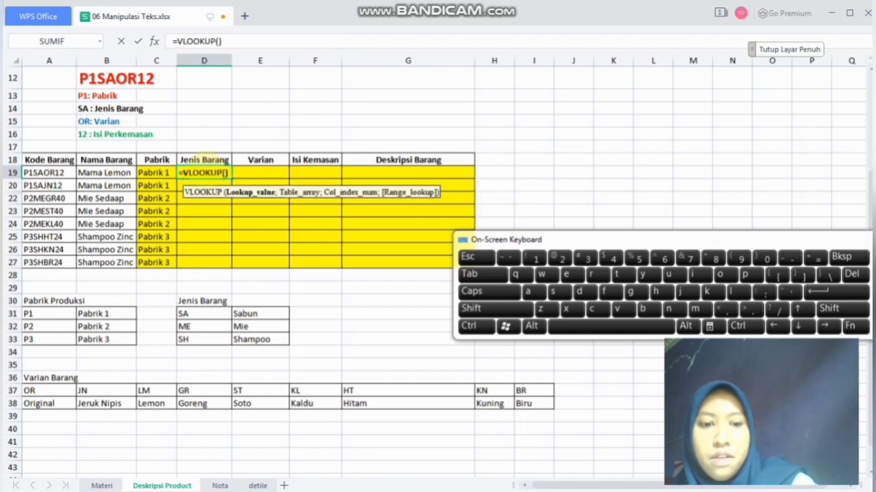
type("mid")
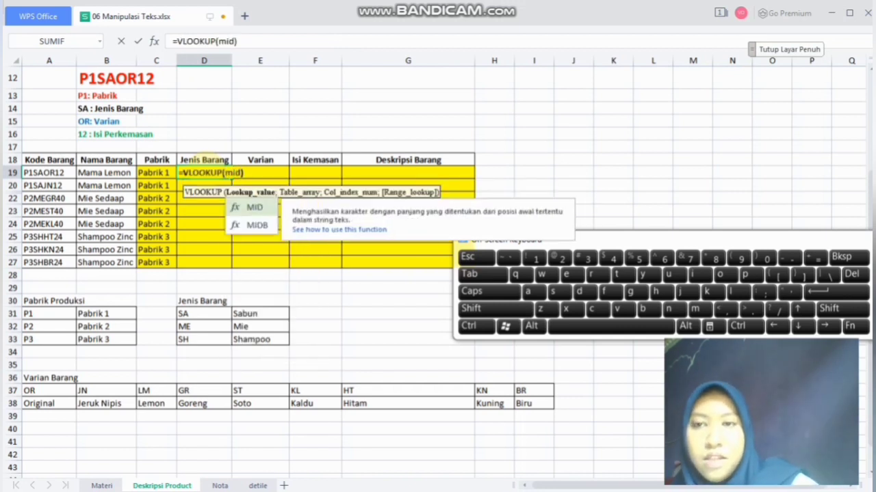
key("Tab")
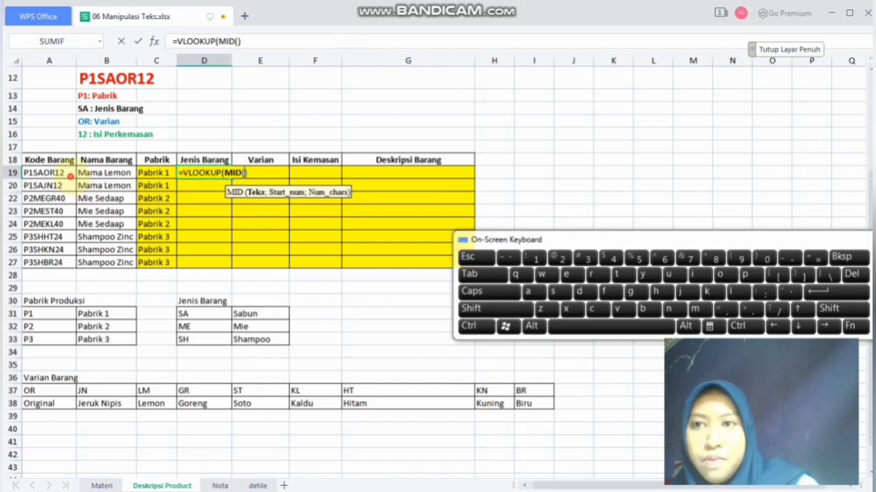
left_click(42, 177)
type(";")
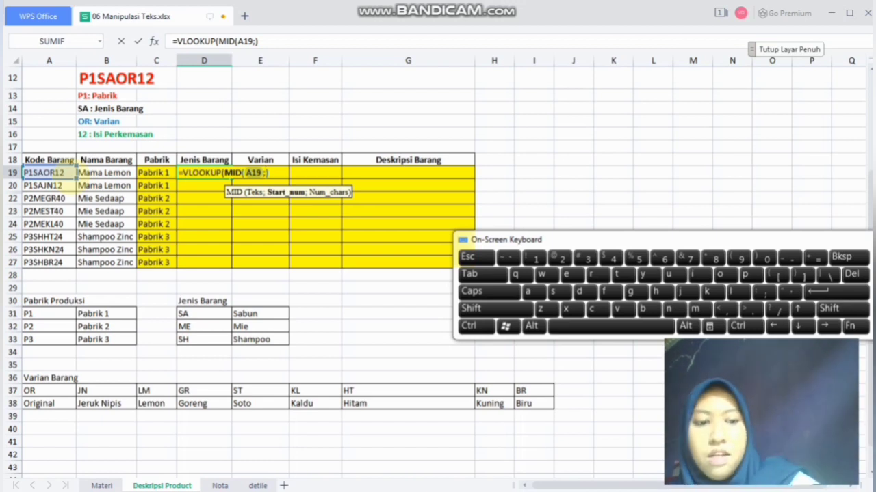
type("3;")
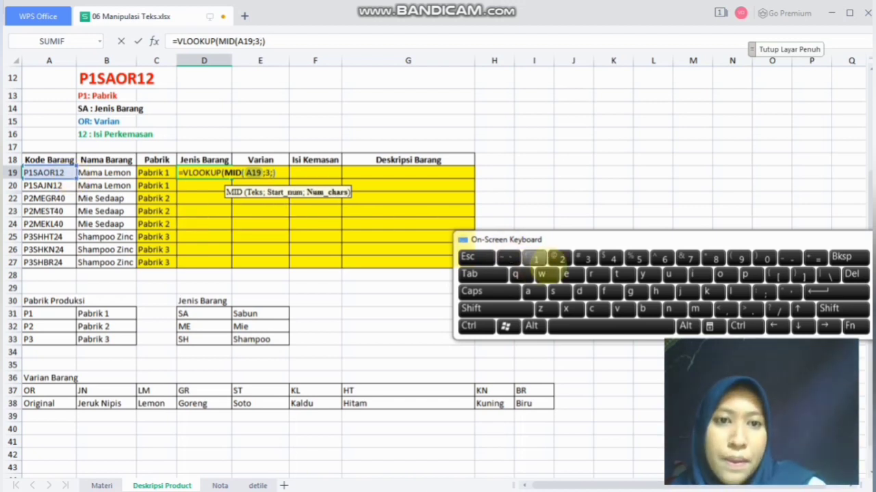
left_click(558, 258)
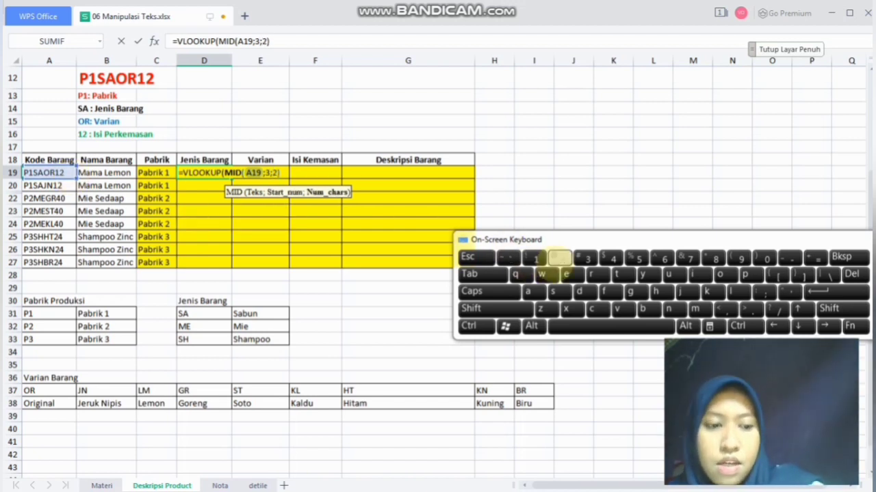
key("Return")
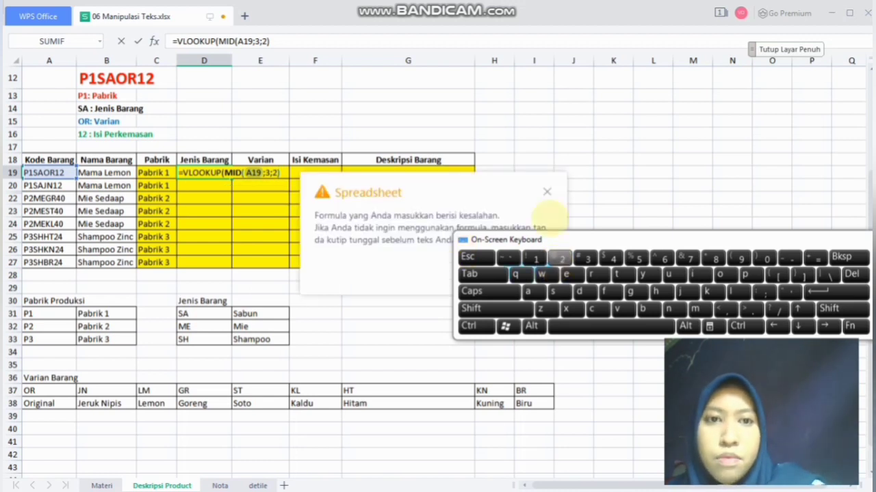
left_click(547, 192)
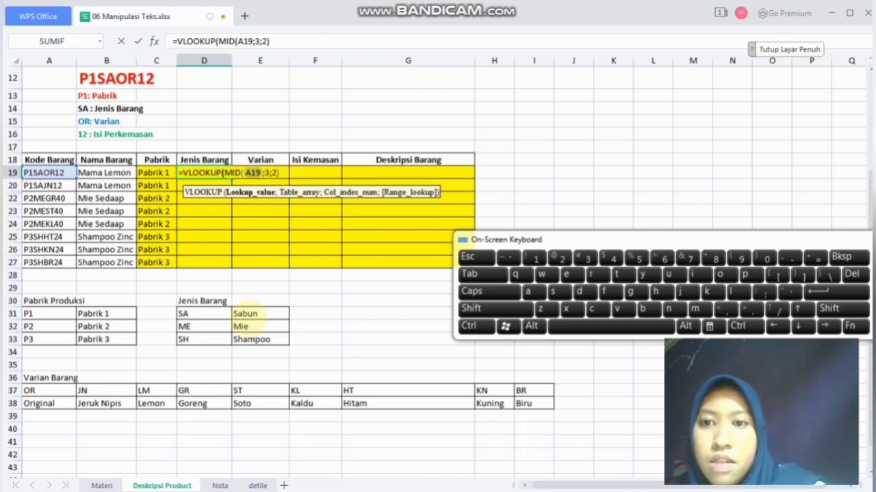
Set the table array of the D19 VLOOKUP to the Jenis Barang table as the absolute range $D$31:$E$33
left_click(219, 313)
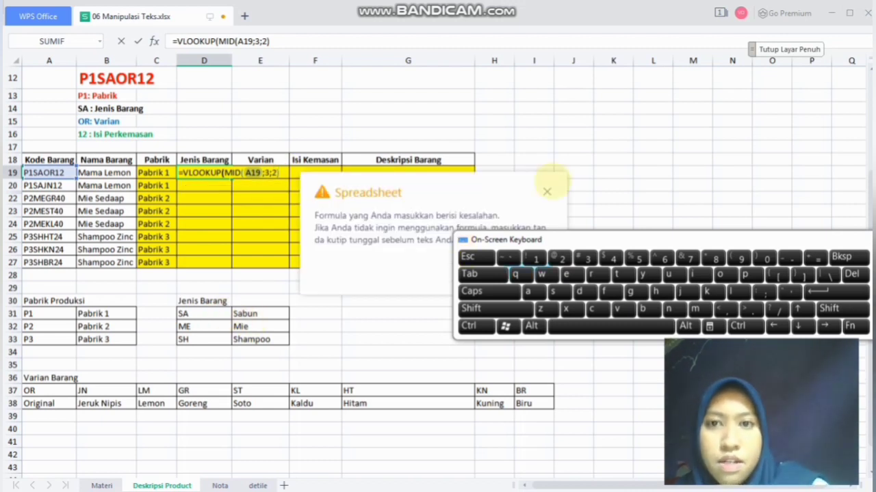
left_click(547, 192)
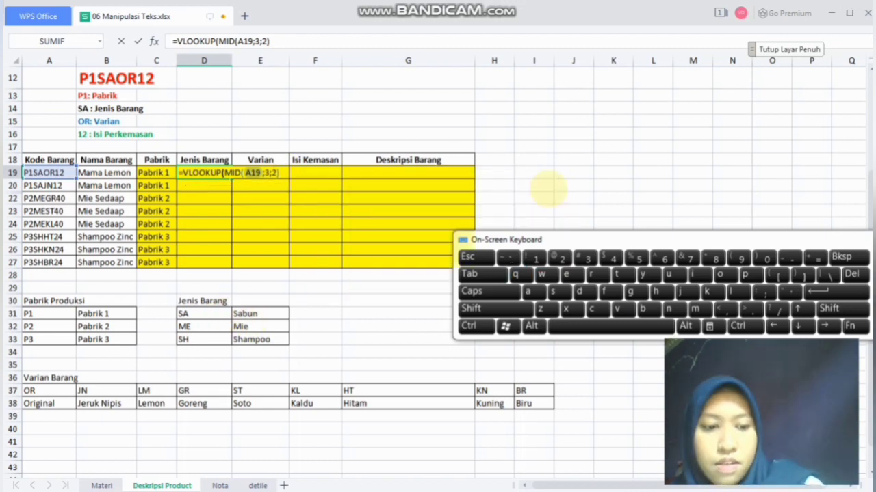
type(";")
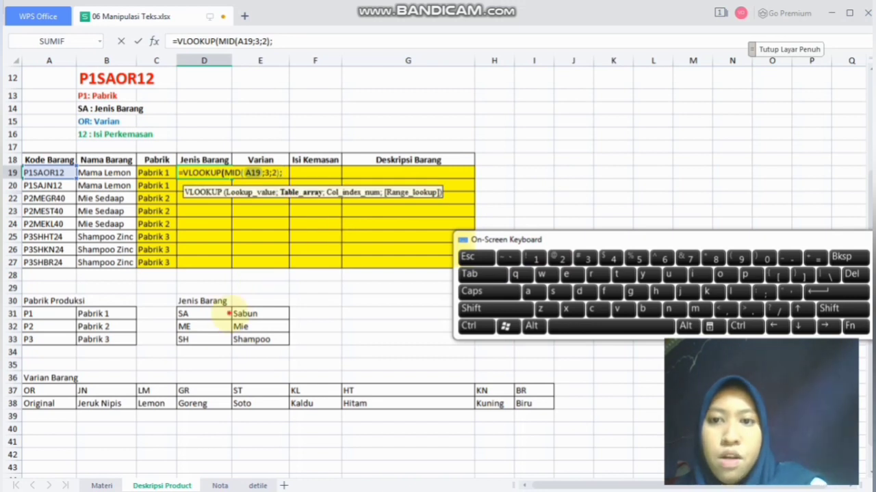
left_click(222, 313)
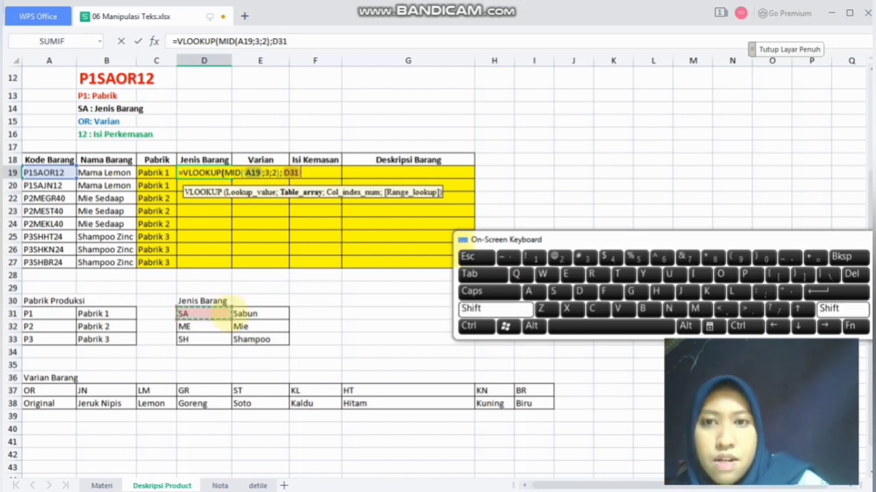
left_click_drag(223, 313, 291, 342)
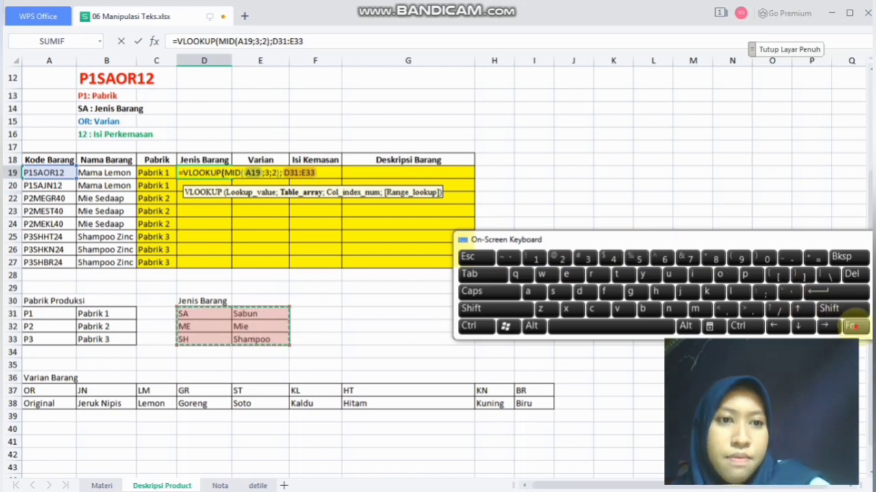
left_click(612, 258)
type(";")
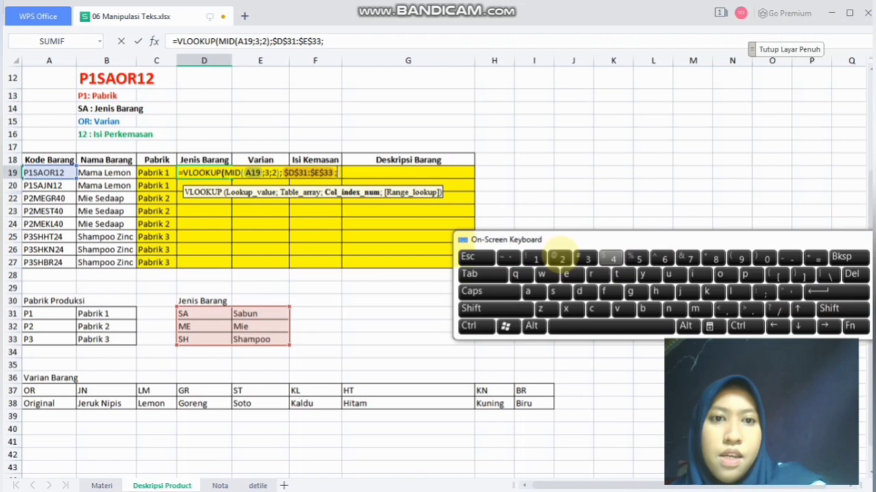
Complete the D19 VLOOKUP with column index 2 and 0 for exact match, and fill it down through D27
left_click(561, 259)
type(";")
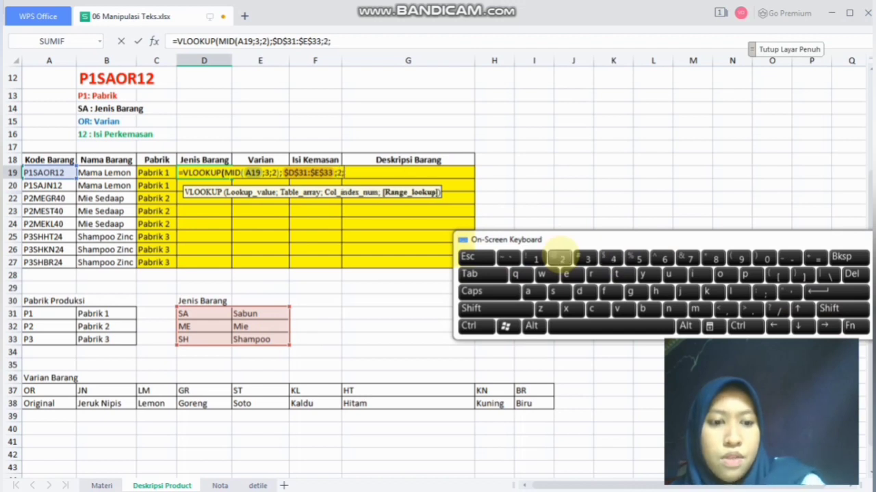
type("0")
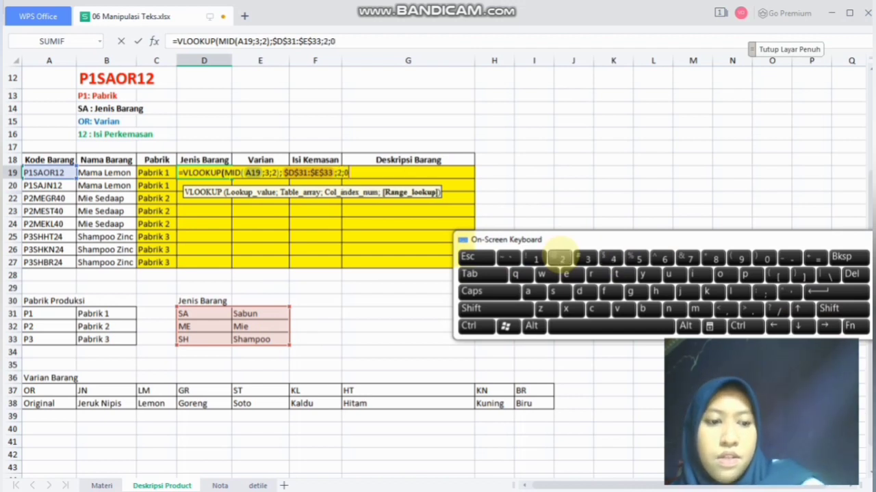
type(")")
key("Return")
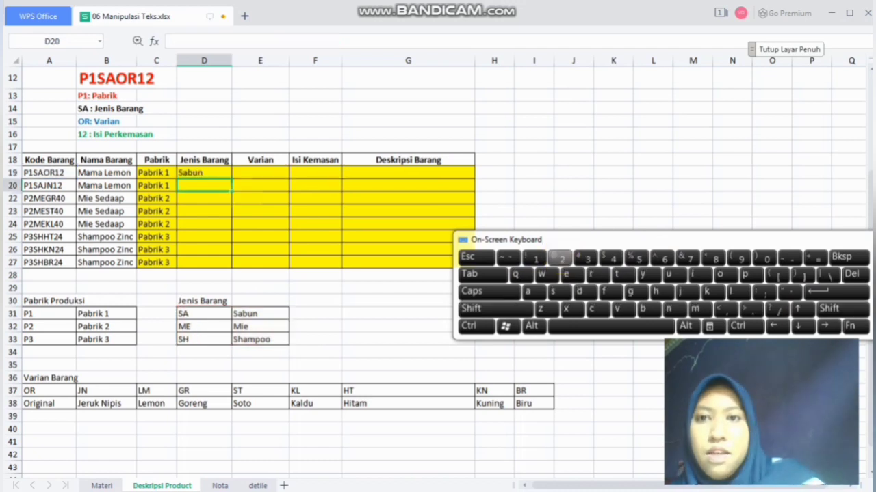
left_click(221, 171)
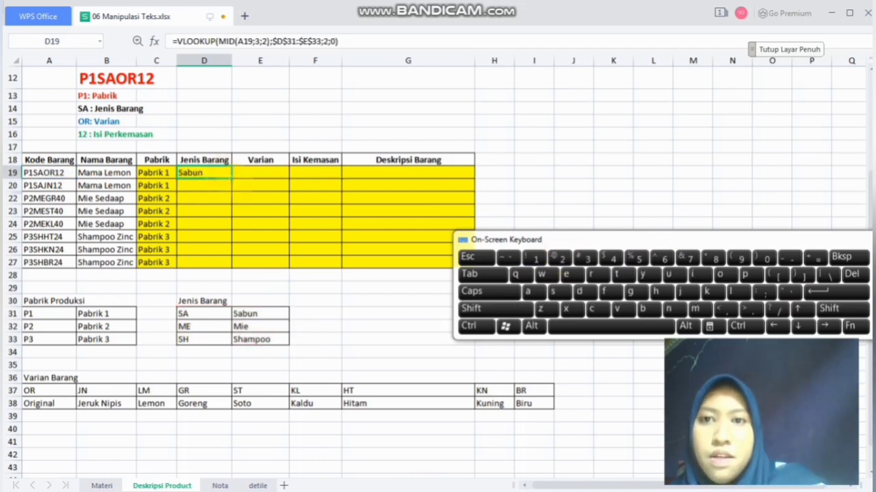
left_click_drag(232, 180, 224, 269)
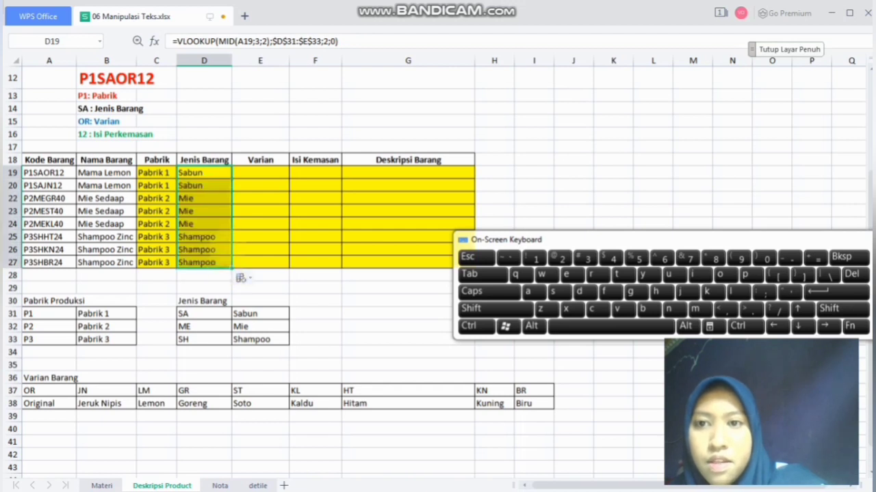
Begin a formula in the first Varian cell, E19
left_click(254, 172)
type("=")
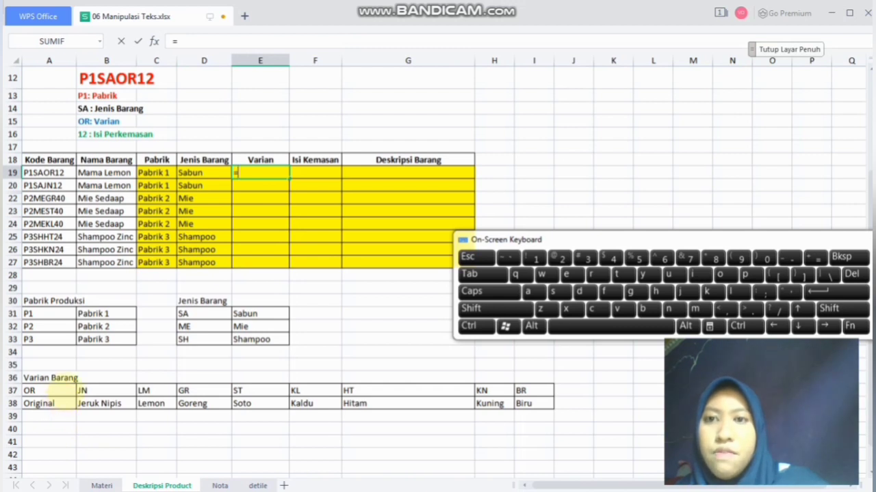
left_click(65, 391)
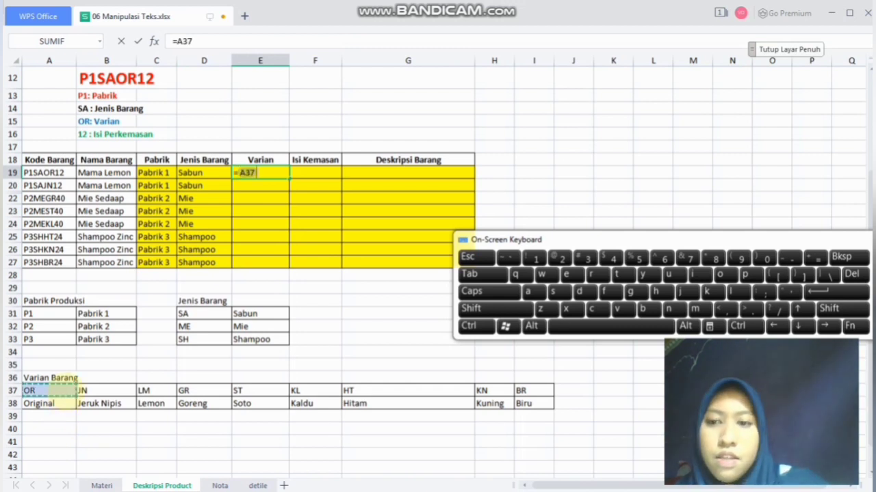
key("Right")
key("Right")
key("Right")
key("Right")
key("Right")
key("Right")
key("Right")
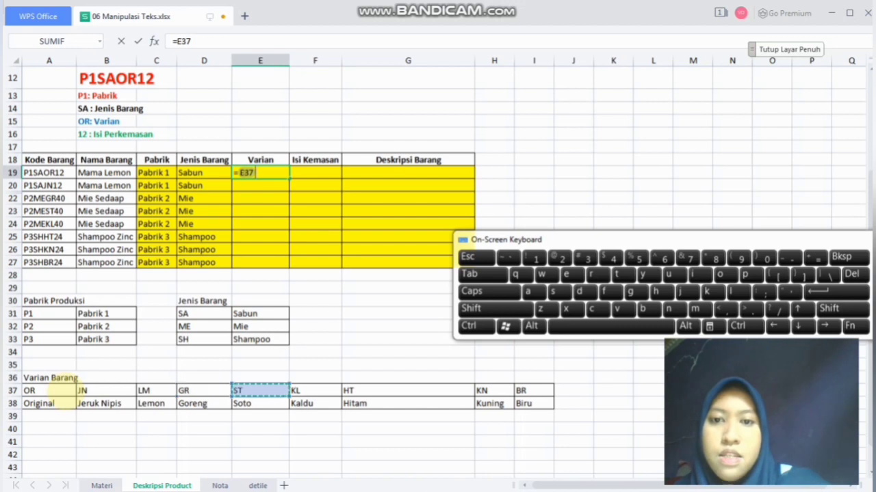
key("Right")
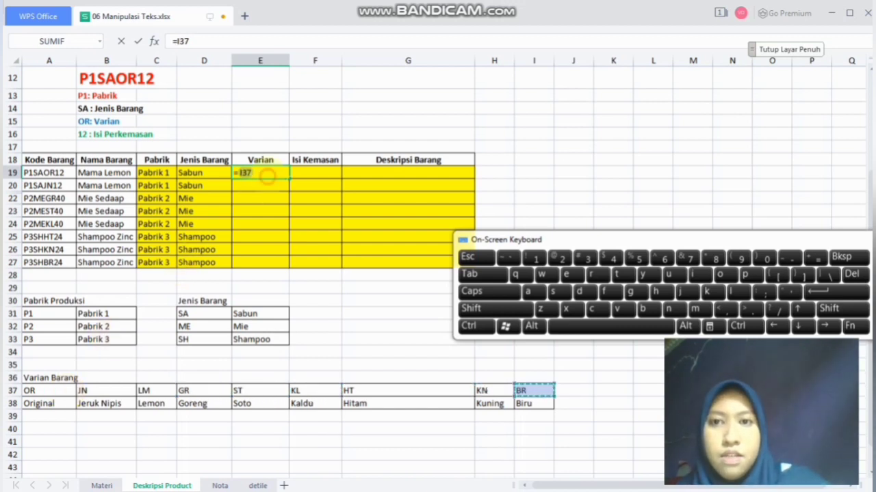
key("BackSpace")
key("BackSpace")
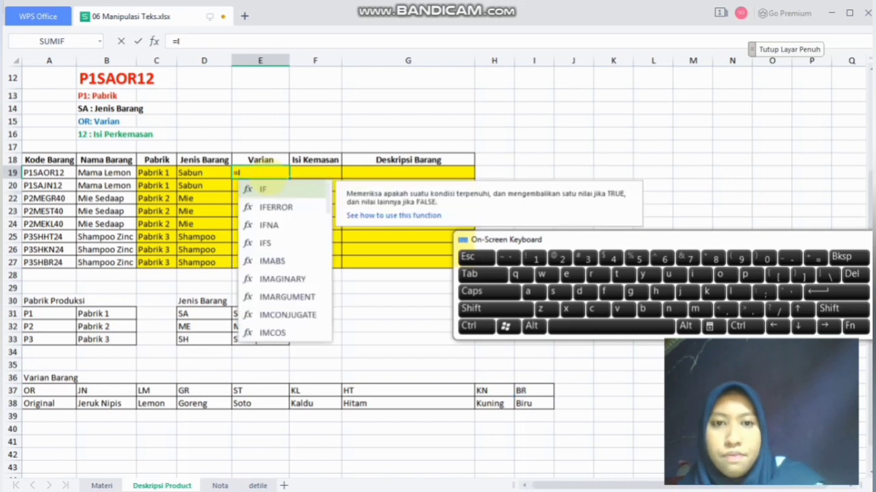
key("BackSpace")
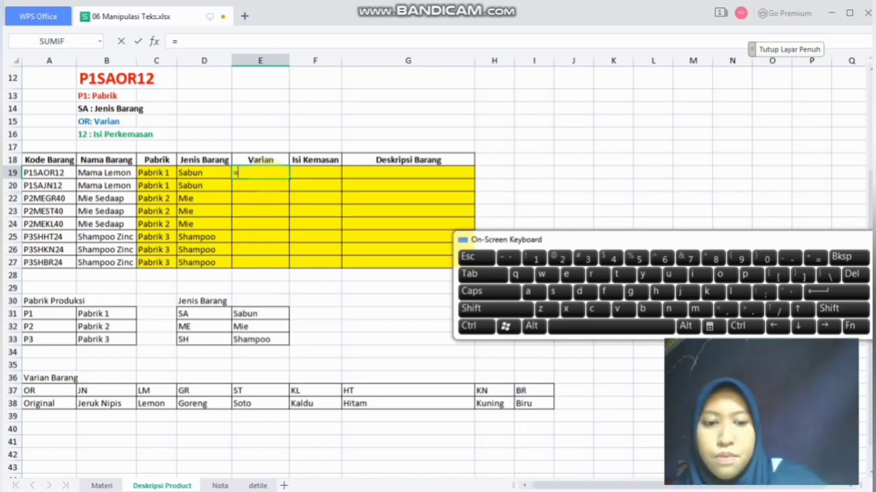
Enter an HLOOKUP in the E19 formula with MID(A19;5;2) as lookup value
type("hlo")
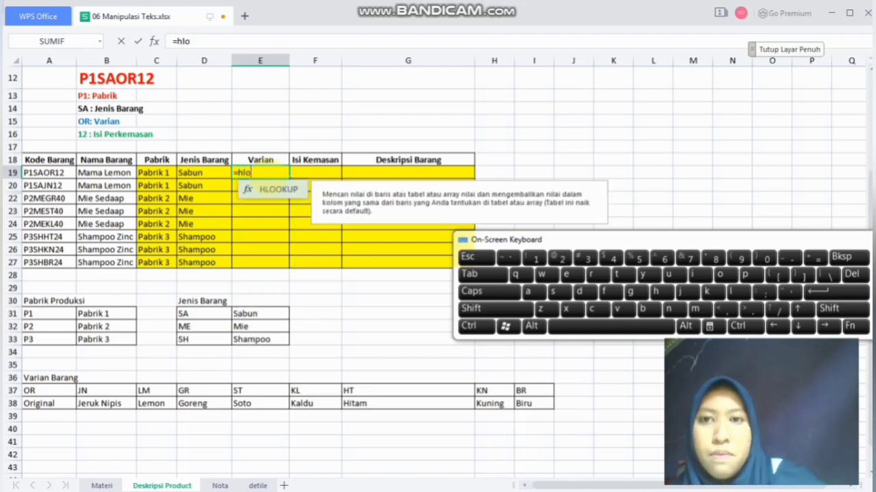
key("Tab")
type("mi")
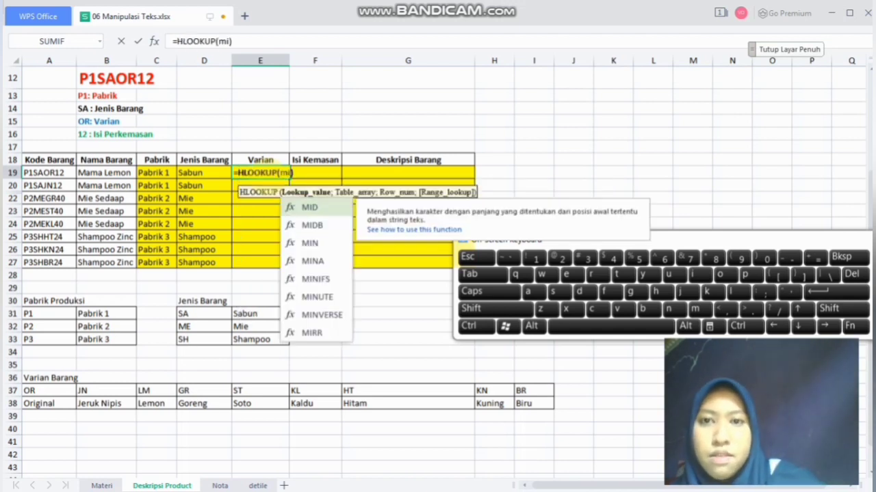
key("Tab")
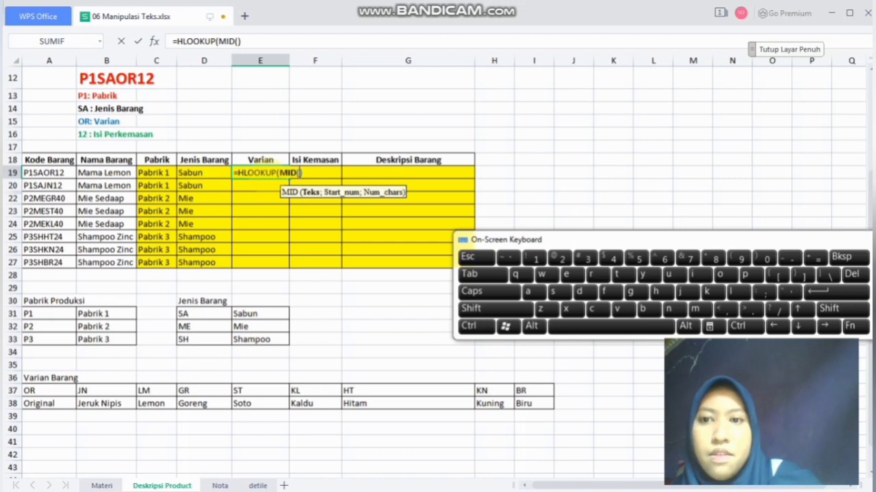
left_click(53, 173)
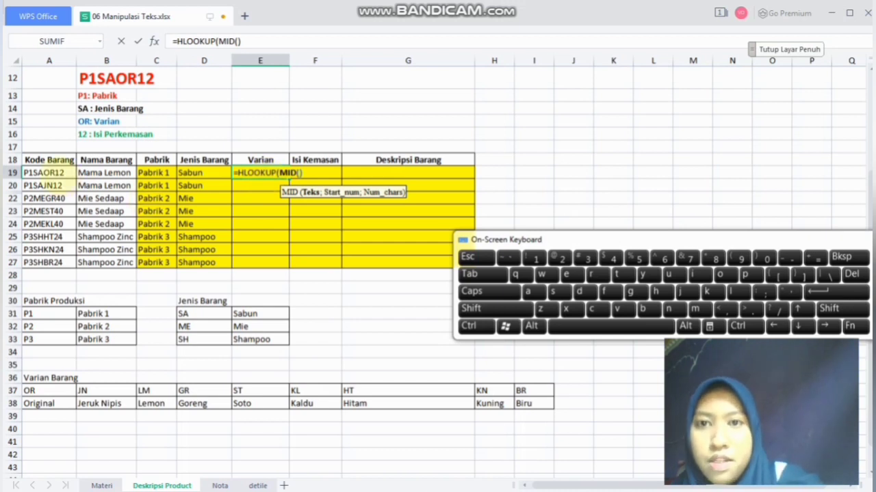
type(";")
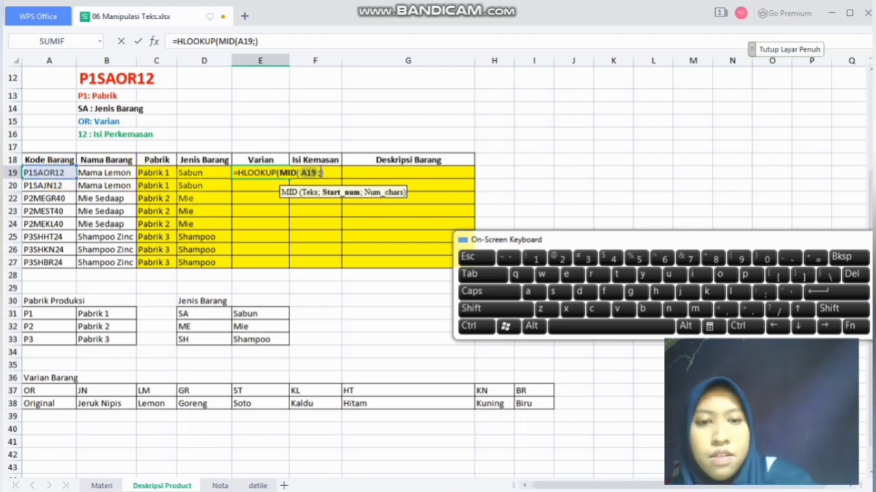
type("5;")
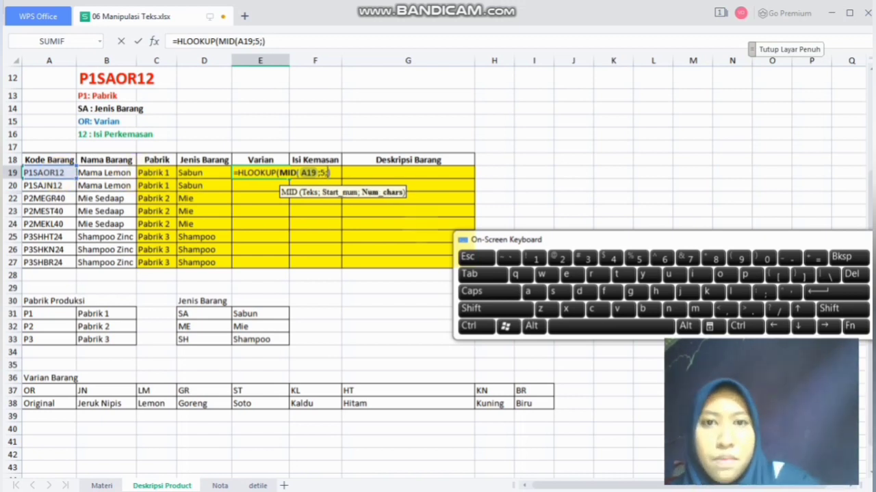
left_click(561, 258)
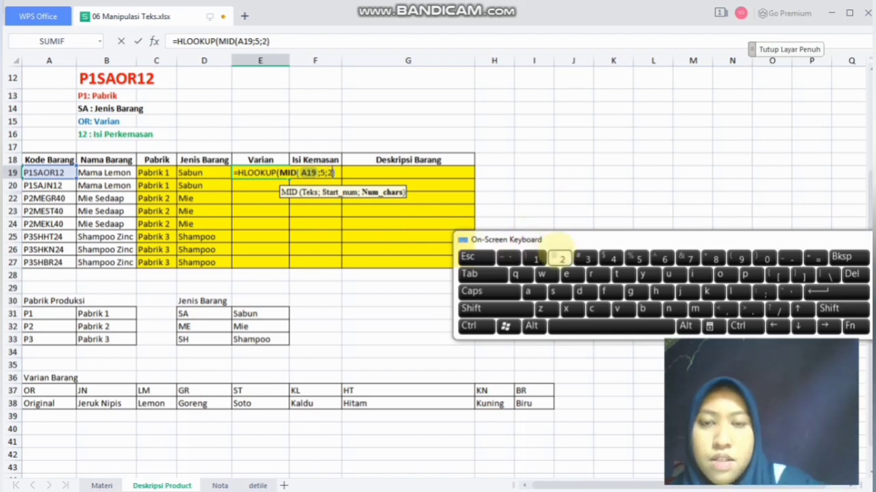
key("Return")
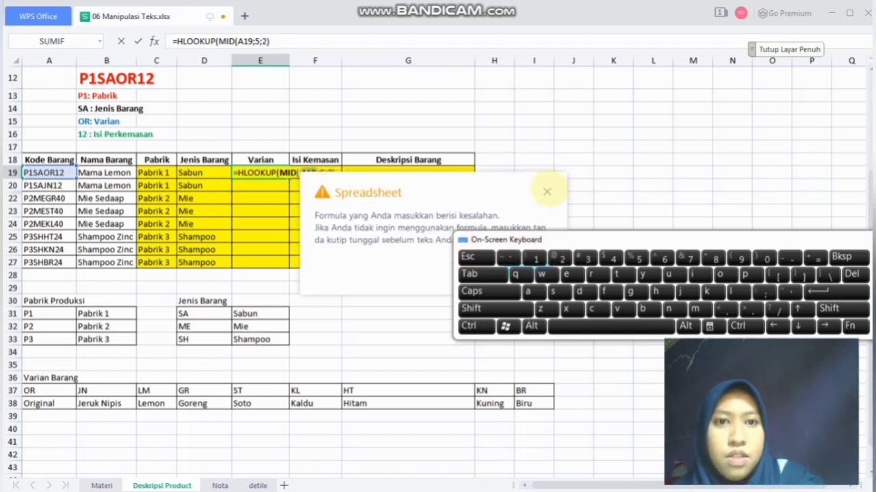
left_click(547, 190)
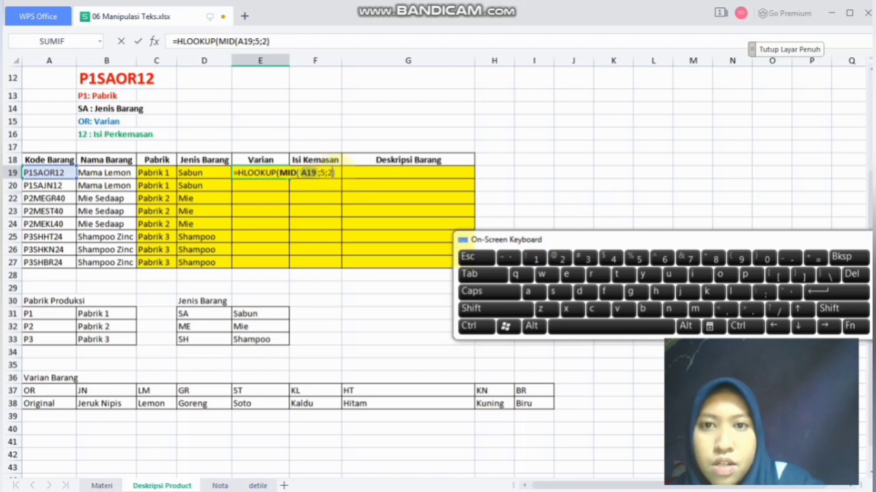
Set the table array of the E19 HLOOKUP to the Varian Barang table as the absolute range $A$37:$I$38
type(";")
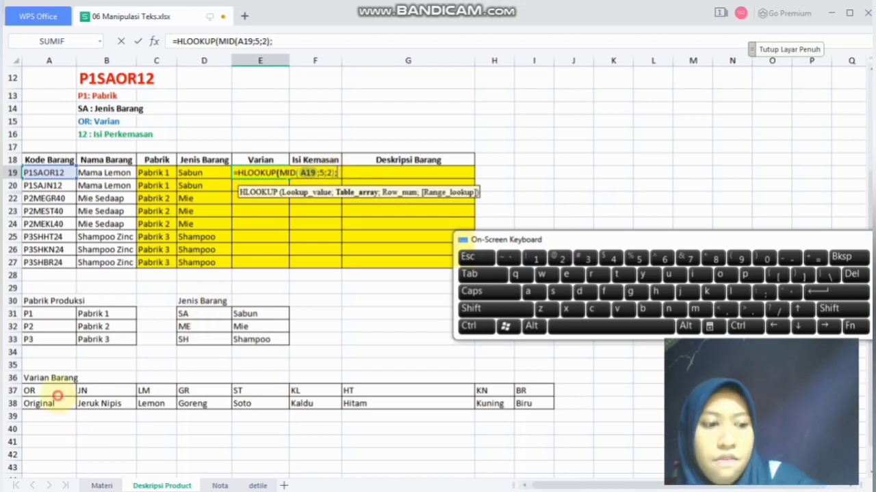
left_click(58, 394)
left_click_drag(57, 395, 556, 407)
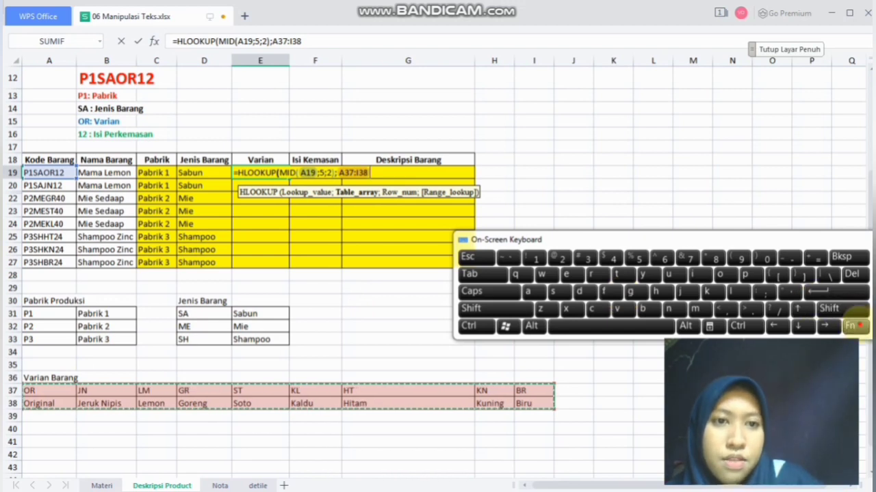
left_click(849, 325)
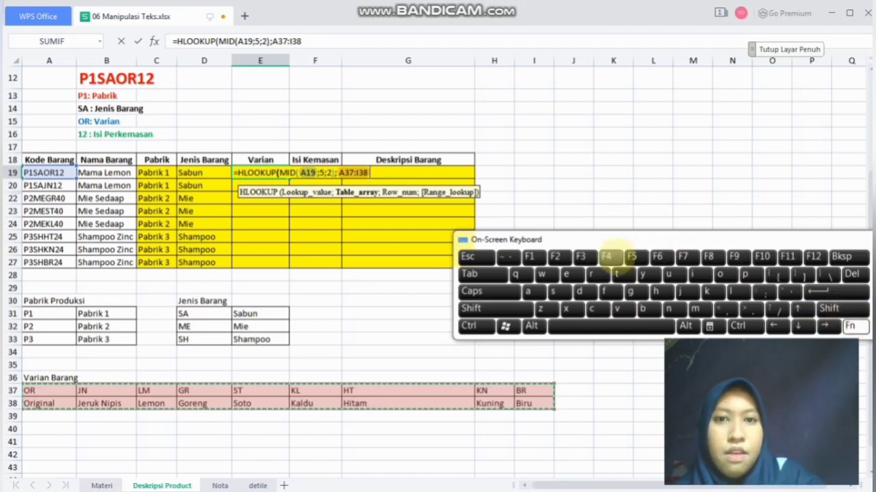
left_click(610, 257)
type(";")
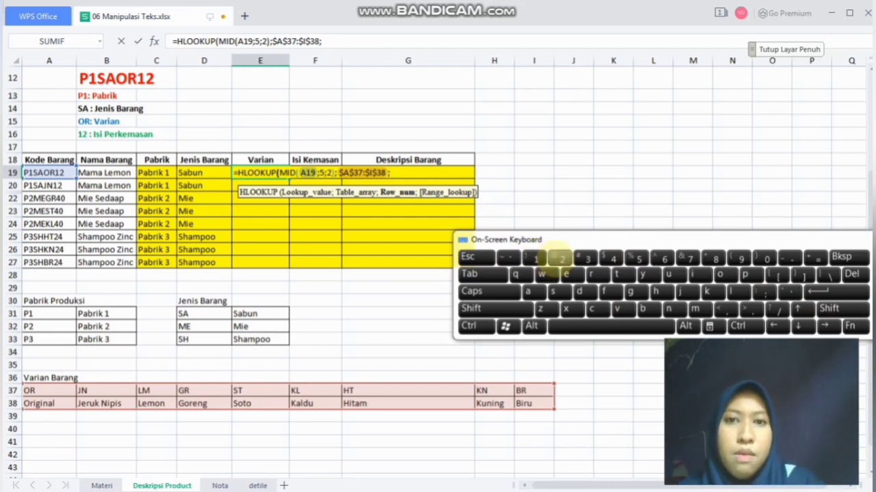
Complete the E19 HLOOKUP with row number 2 and 0 for exact match, and fill it down through E27
type("2;")
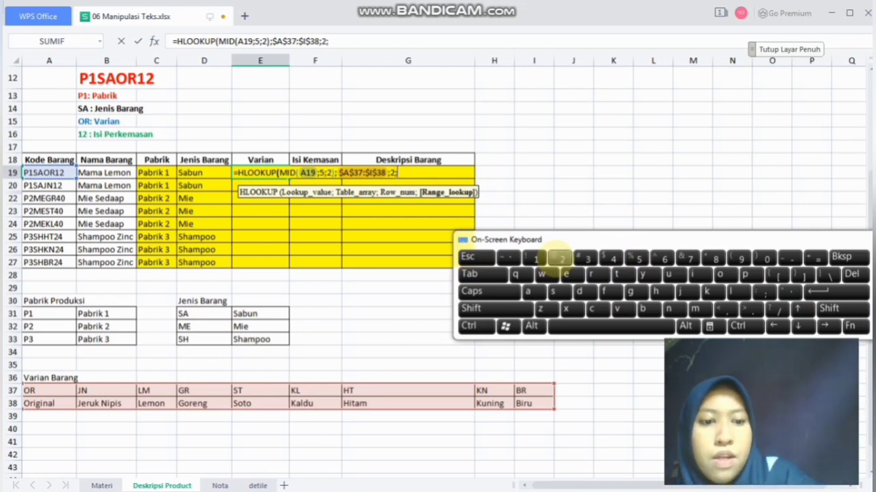
type("0")
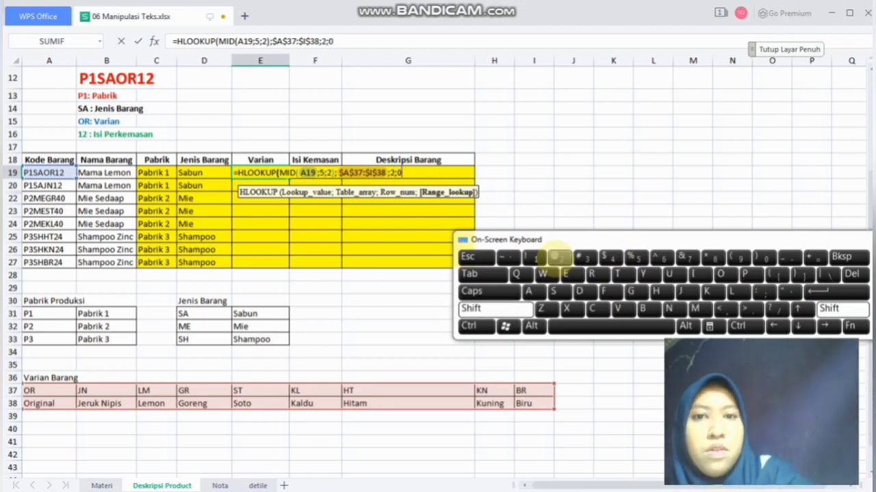
type(")")
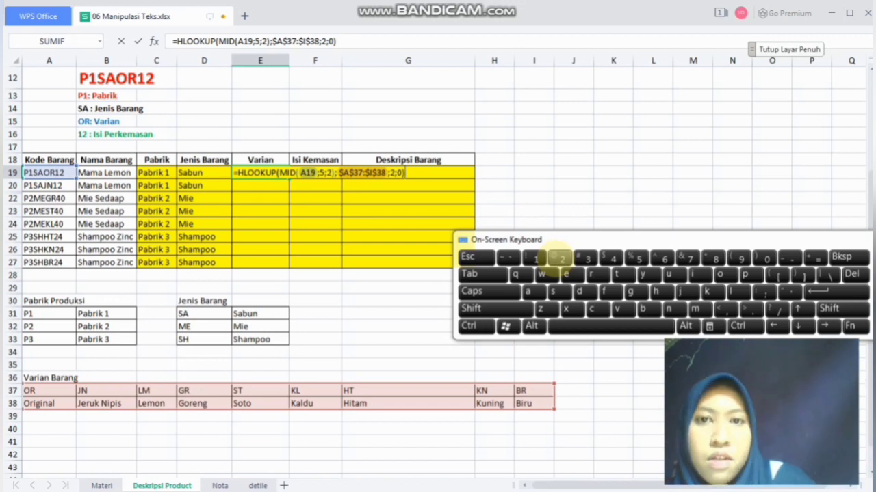
key("Return")
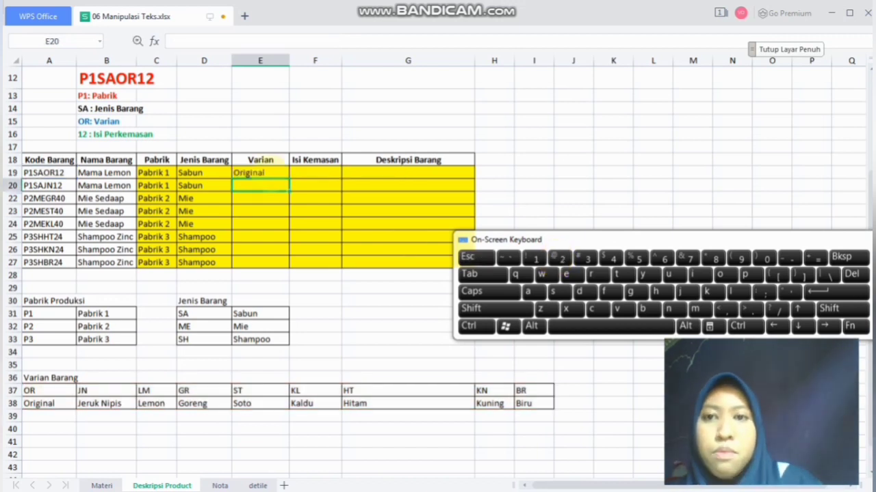
left_click(269, 172)
left_click_drag(289, 179, 281, 273)
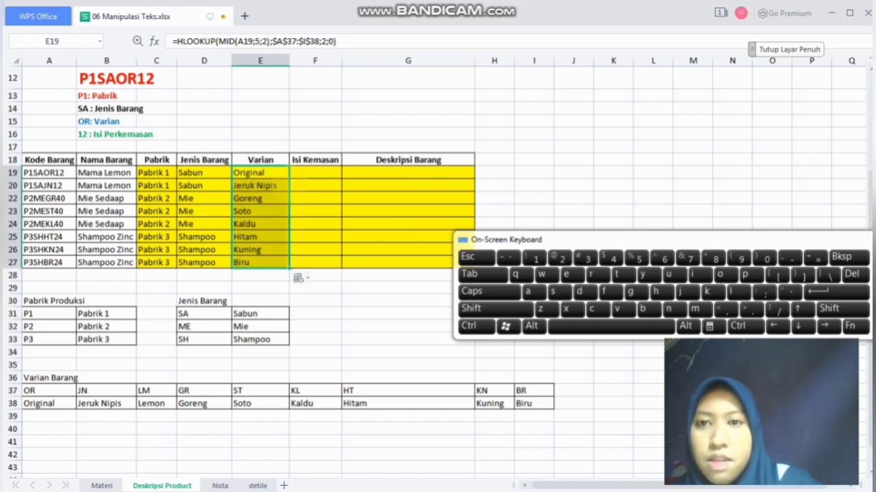
Enter =RIGHT(A19;2) in the first Isi Kemasan cell, F19, and fill it down through F27
left_click(298, 172)
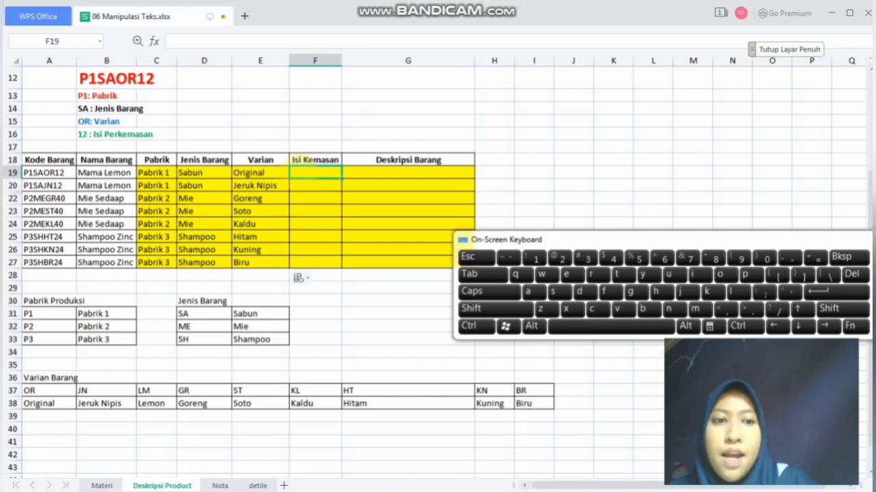
type("=")
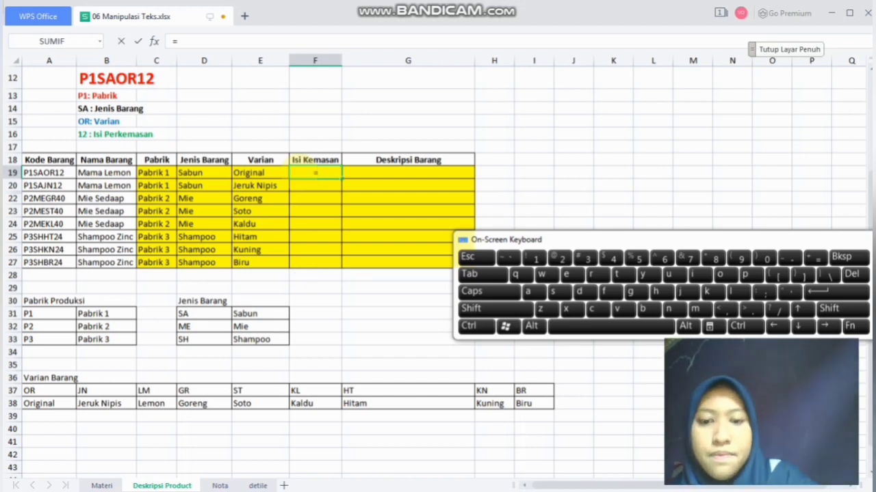
type("rig")
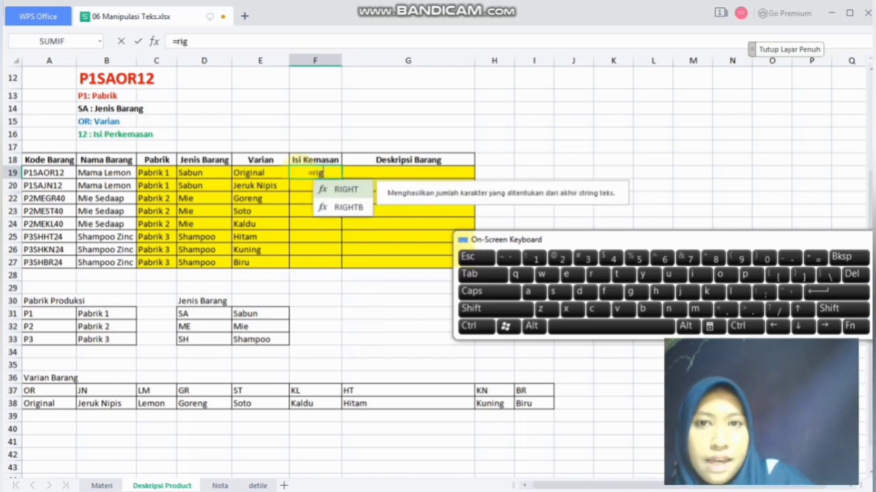
key("Tab")
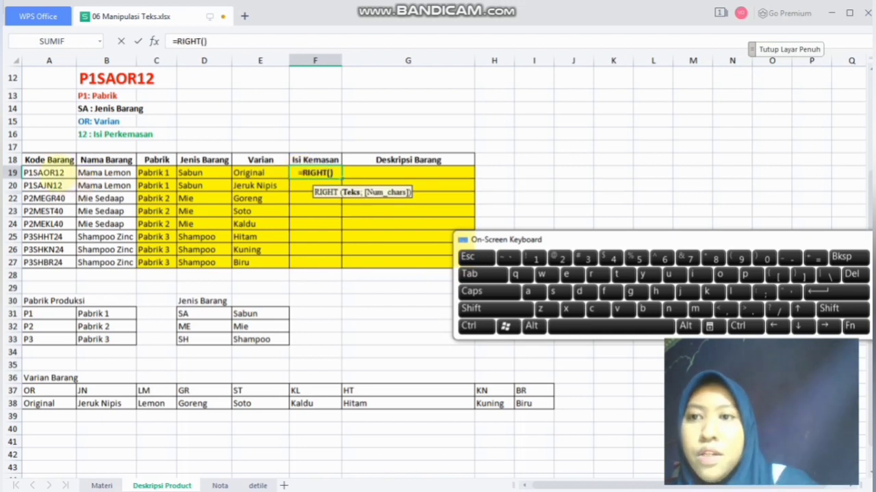
left_click(58, 176)
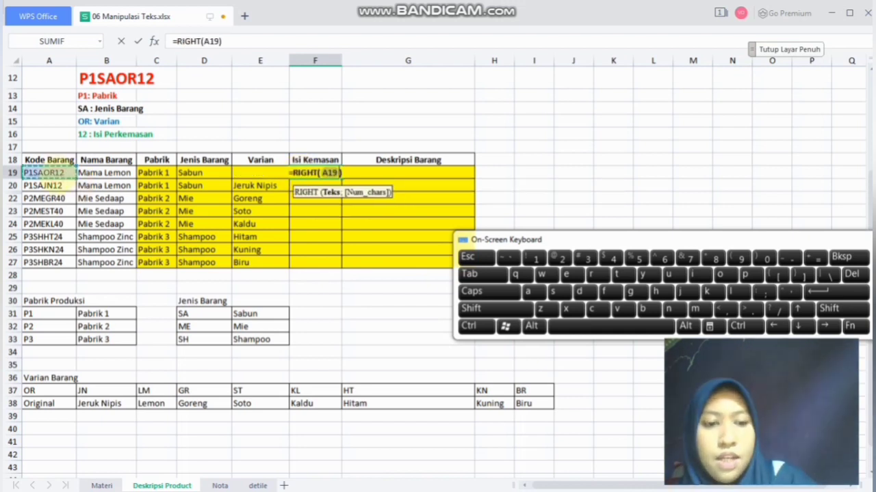
type(";")
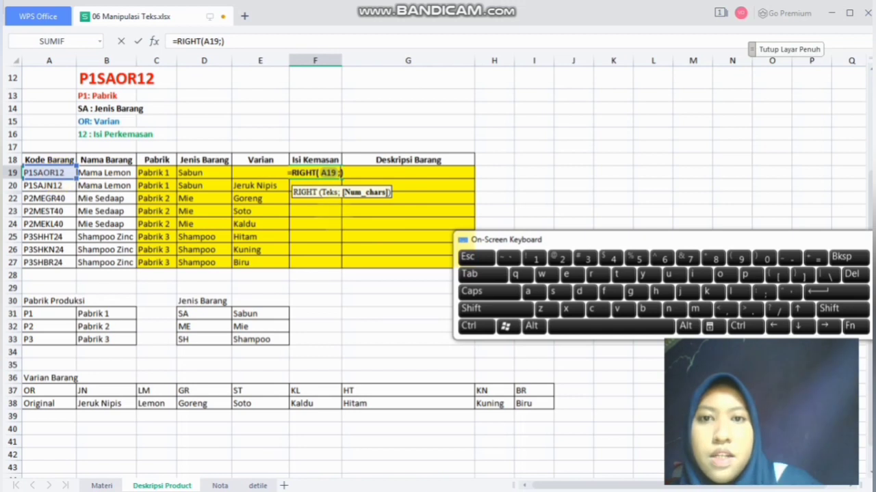
left_click(561, 258)
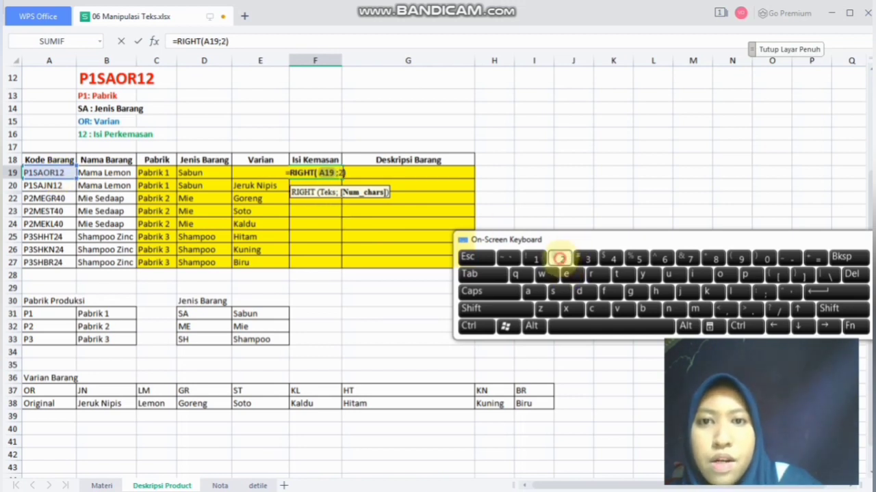
key("Return")
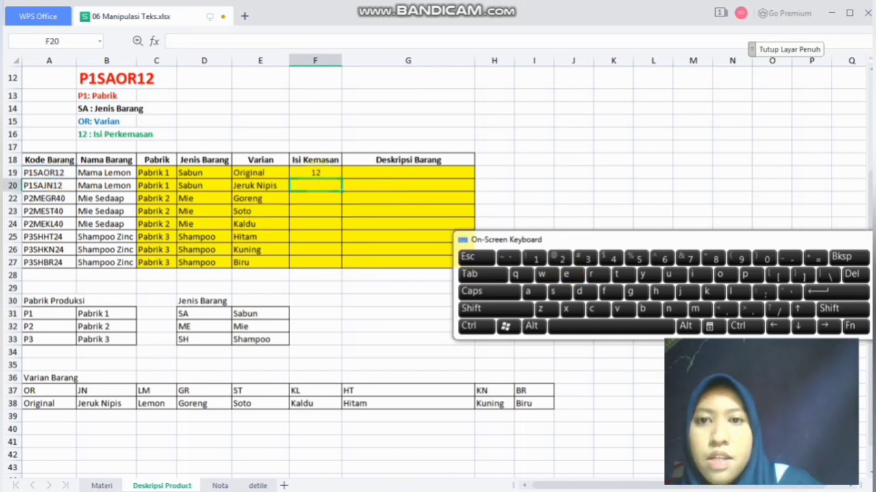
left_click(318, 175)
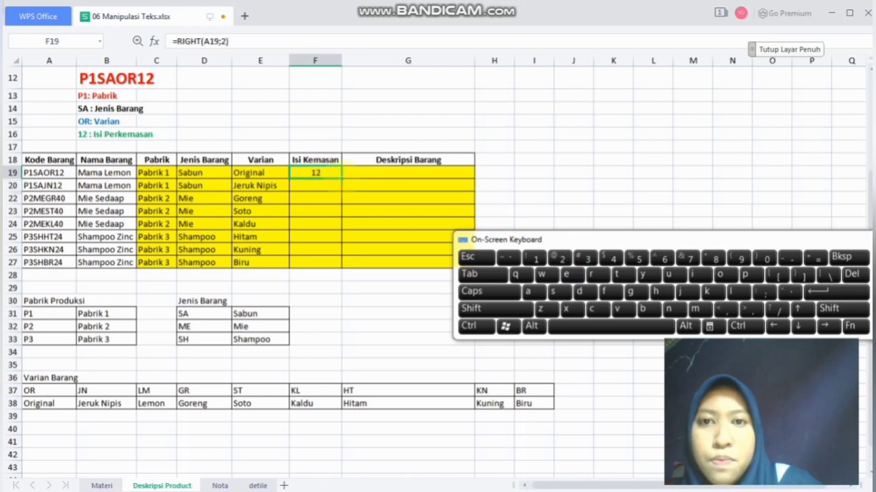
left_click_drag(341, 179, 340, 275)
Append &"Pcs" to the RIGHT formula in F19 and fill the revised formula down through F27
double_click(329, 177)
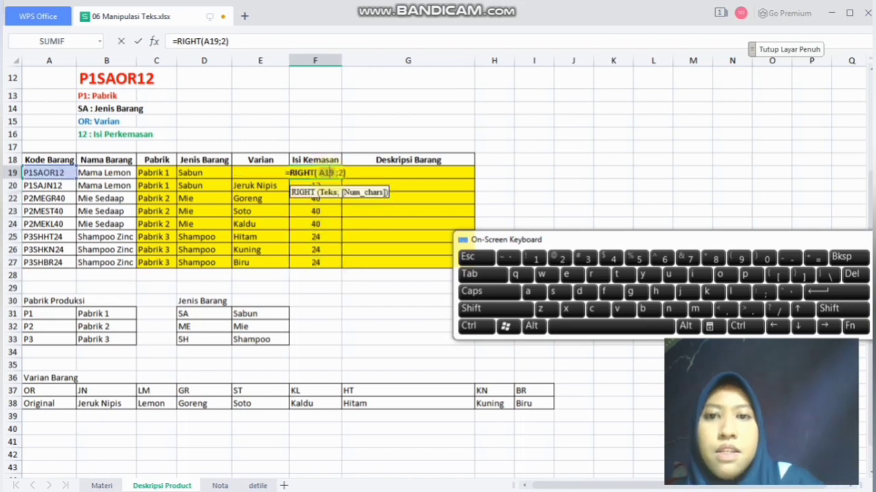
left_click(352, 172)
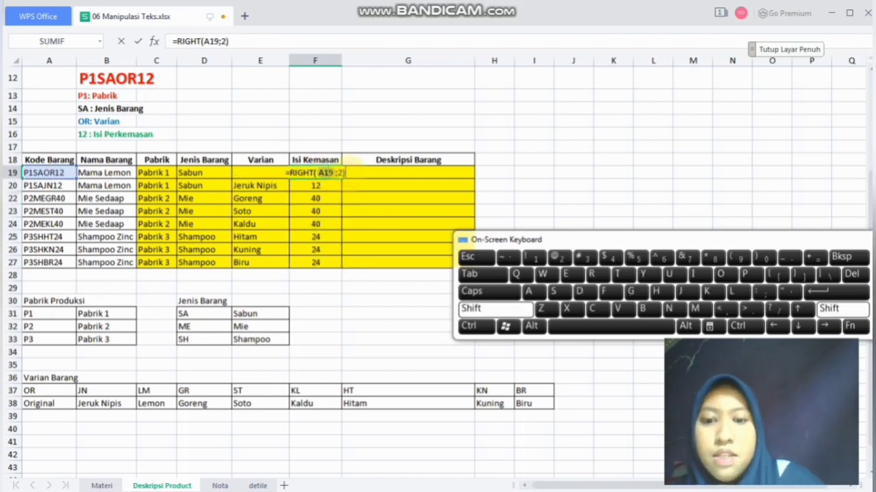
type("&")
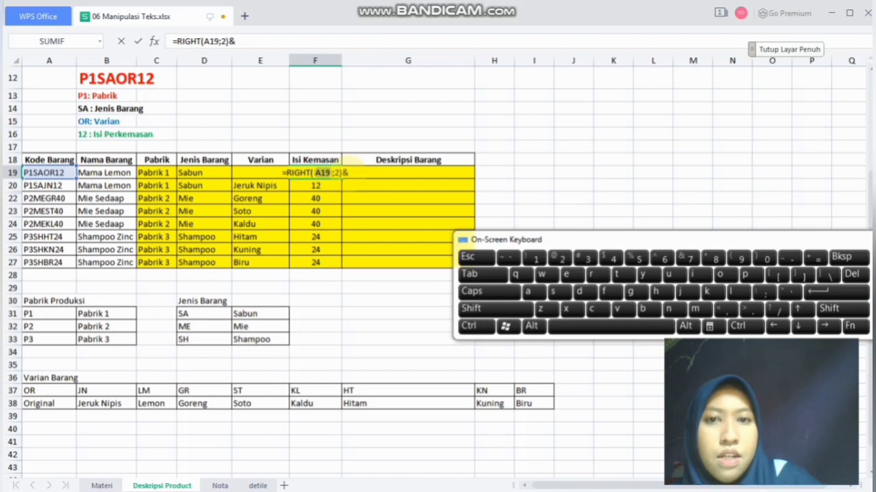
type("\"")
key("BackSpace")
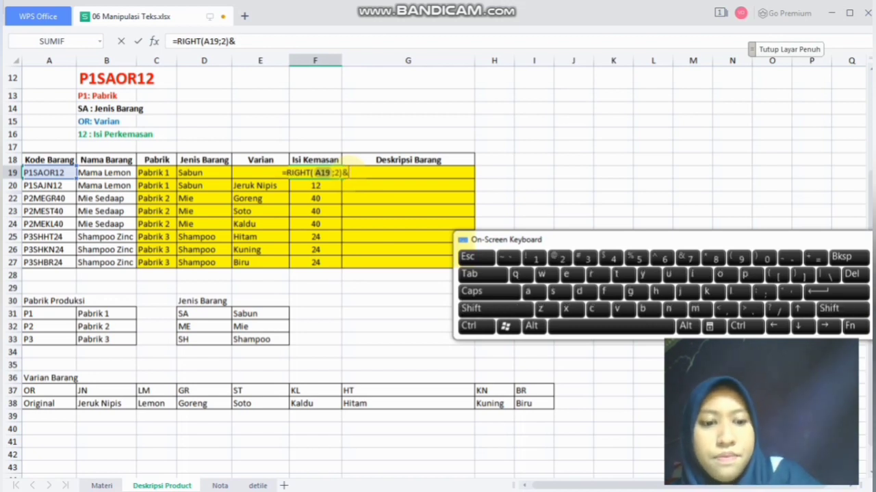
type("p")
key("BackSpace")
type("P")
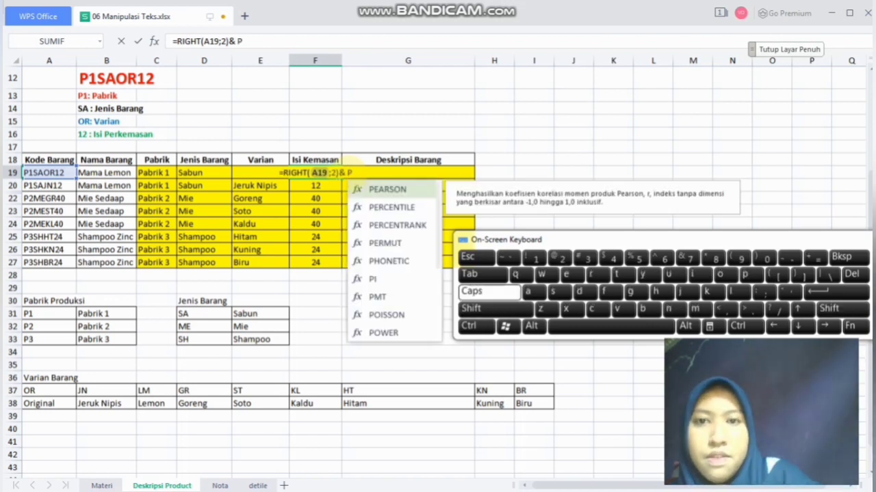
type("cs\"")
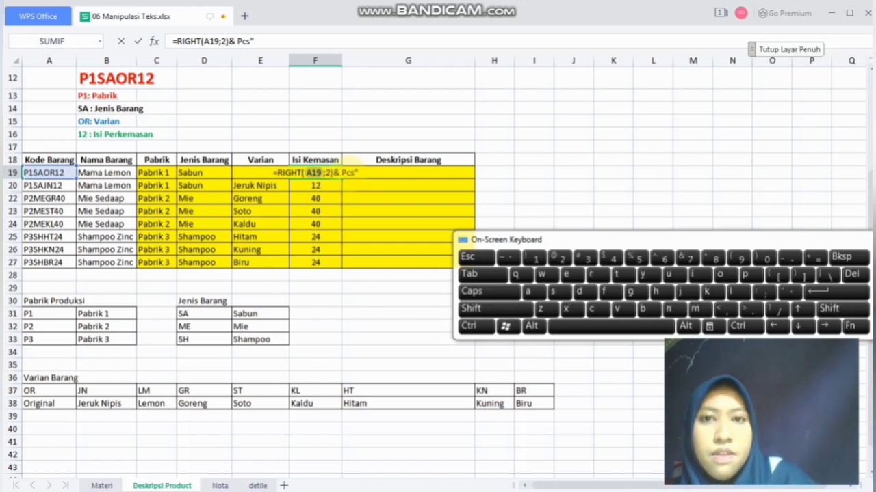
key("Left")
key("Left")
key("Left")
key("Left")
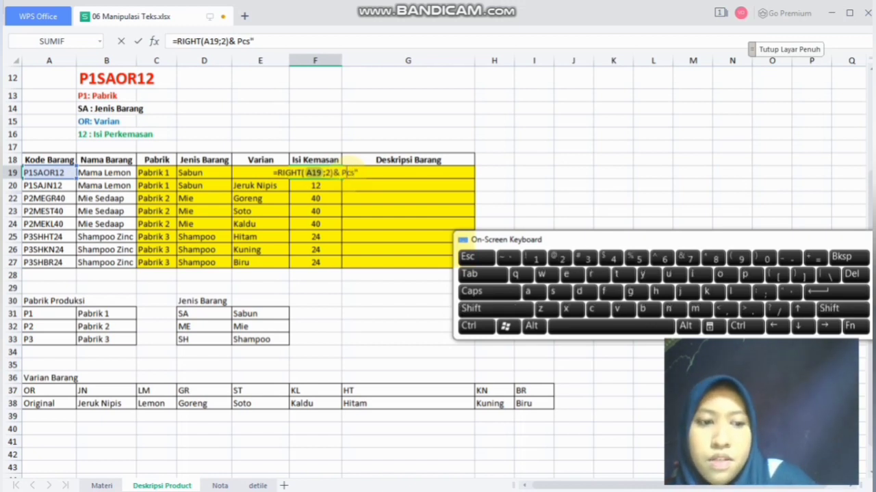
type("\"")
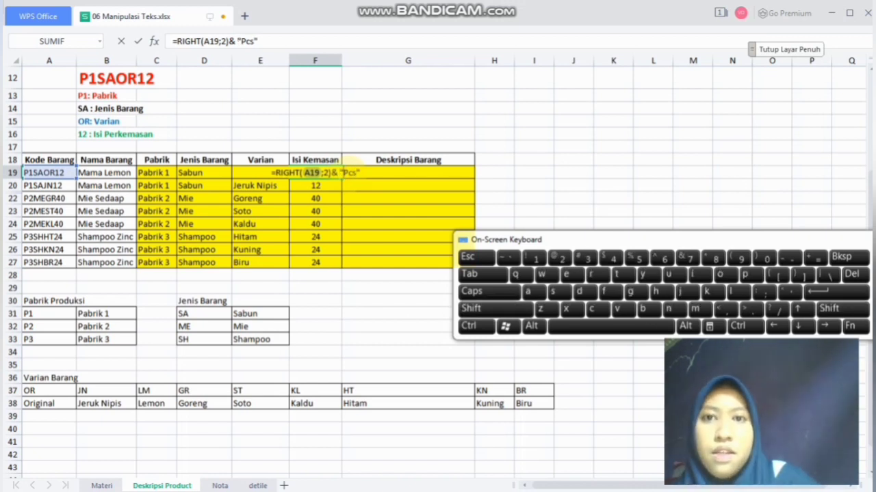
key("Return")
left_click(316, 173)
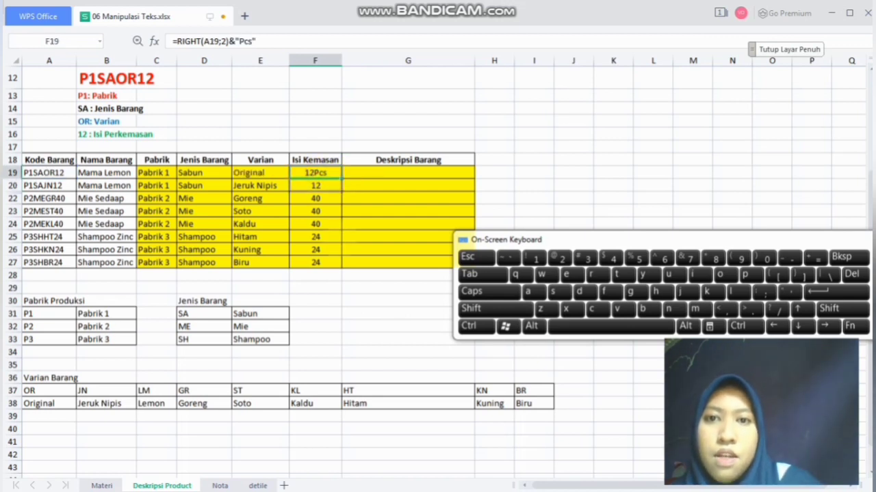
left_click_drag(339, 269, 340, 267)
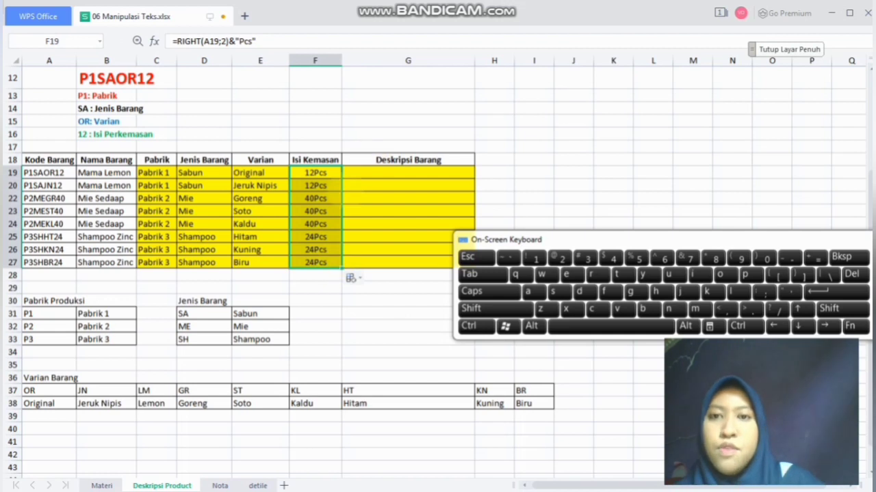
Enter =B19&" "&E19&" "&F19 in the first Deskripsi Barang cell, G19, to join product name, variant and pack content with spaces
double_click(455, 173)
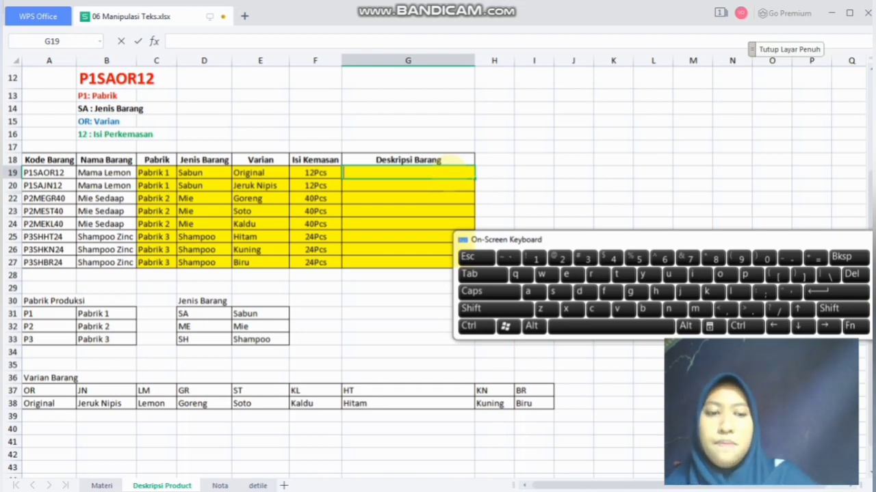
type("=")
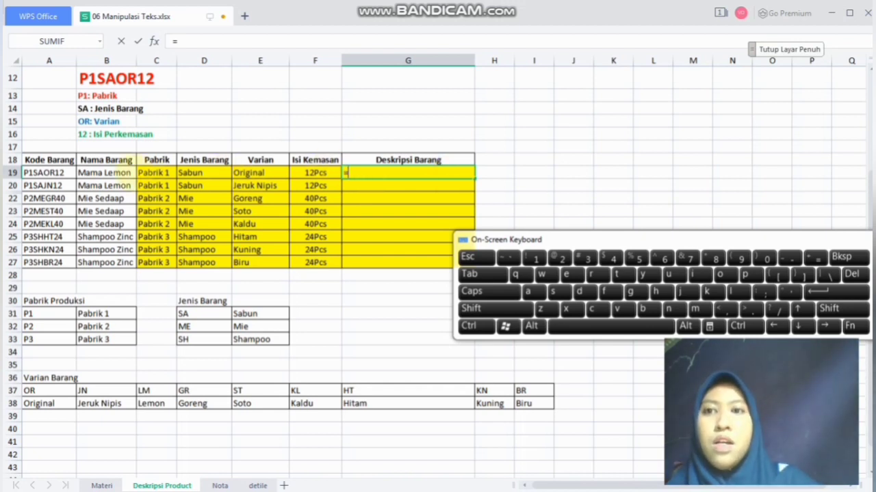
left_click(106, 173)
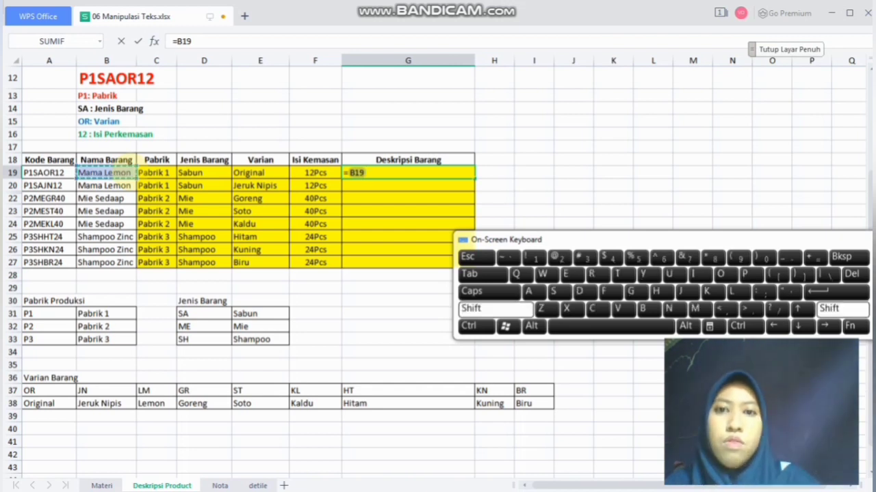
type("&")
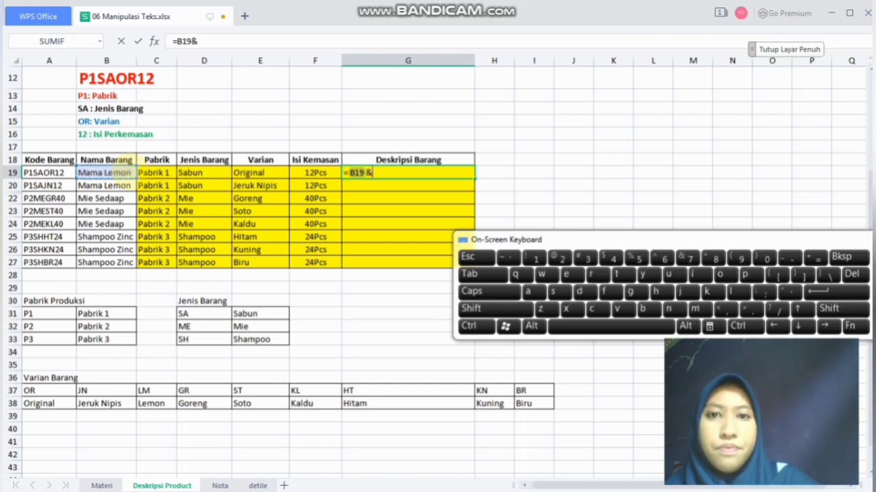
type("\"")
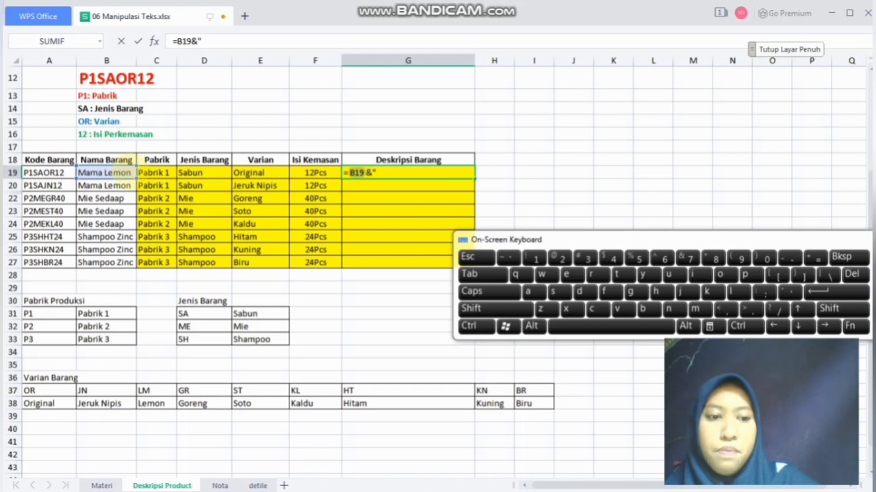
type(" \"")
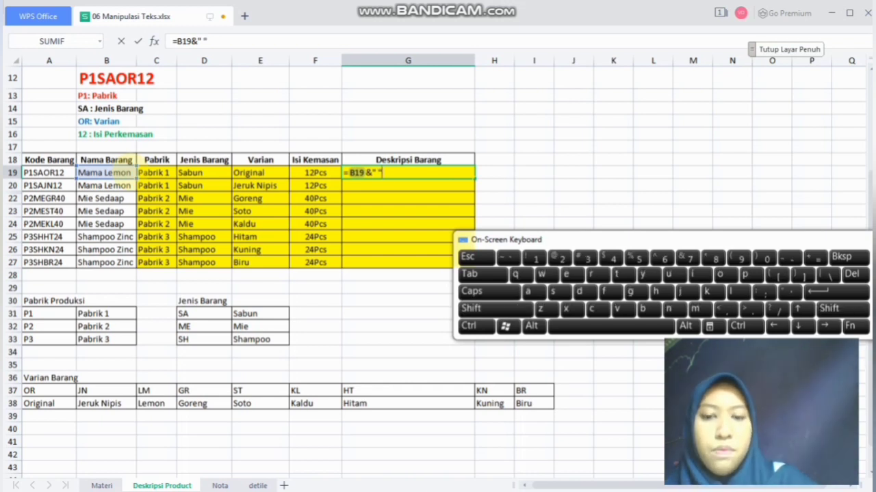
type("&")
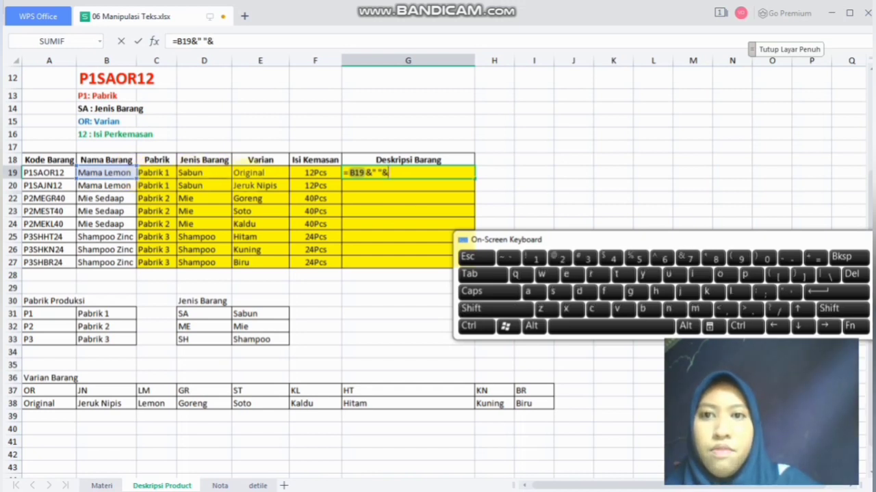
left_click(260, 172)
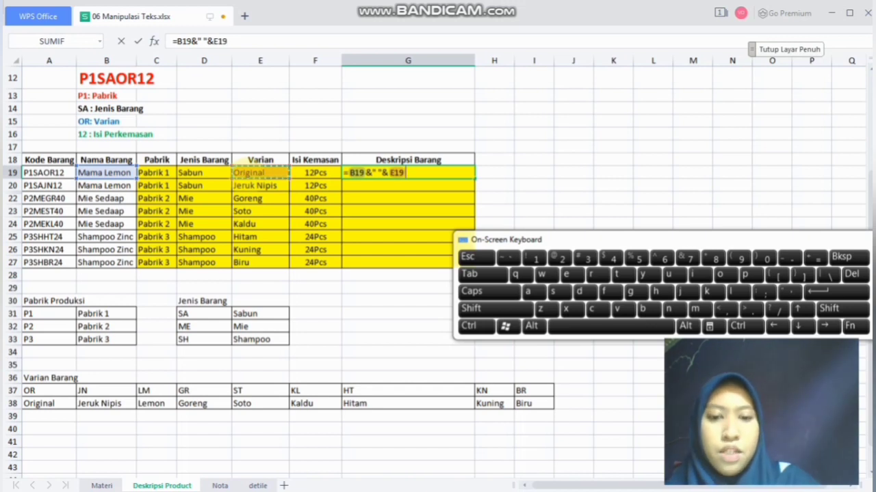
type("&")
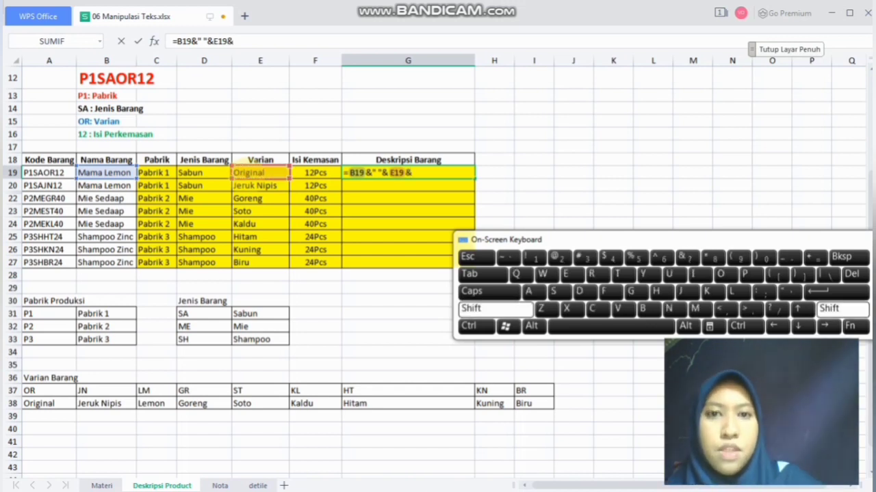
type("\" \"")
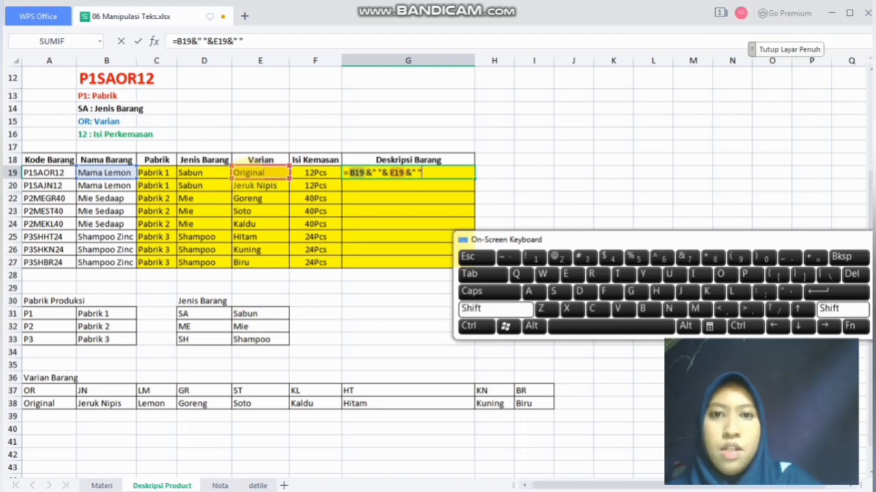
type("&")
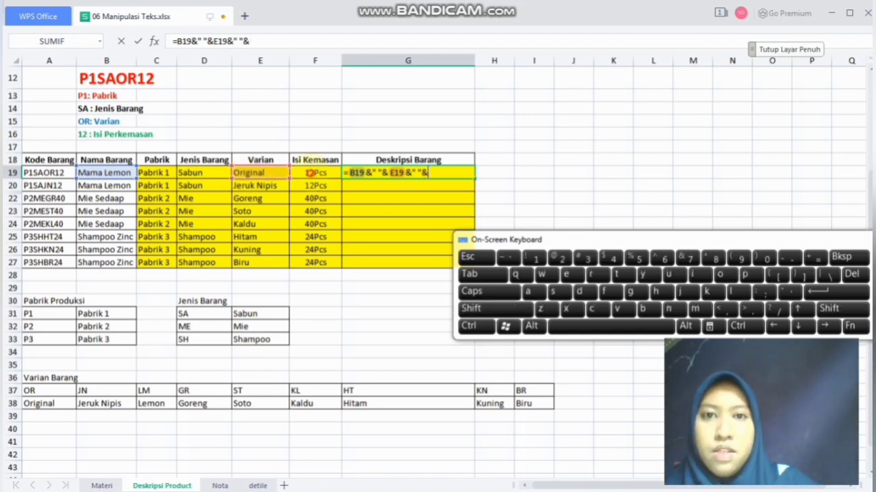
left_click(309, 173)
key("Return")
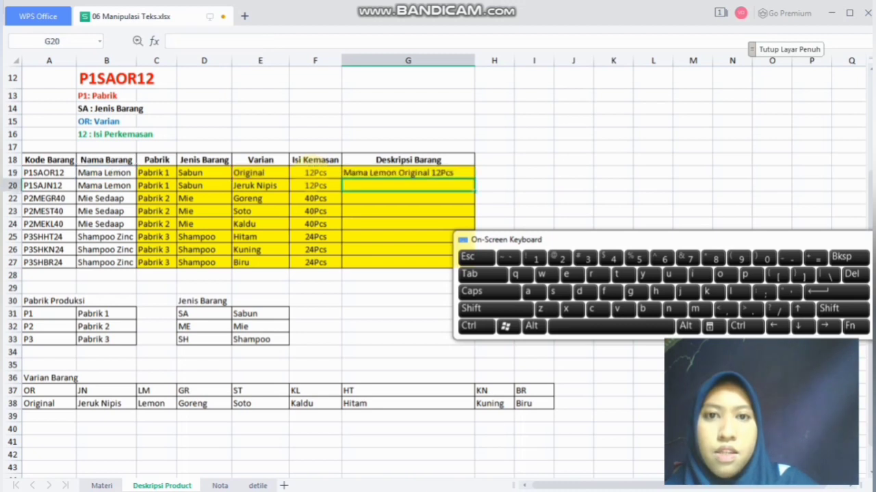
Fill the Deskripsi Barang formula from G19 down through G27 and select G19 again
left_click(394, 175)
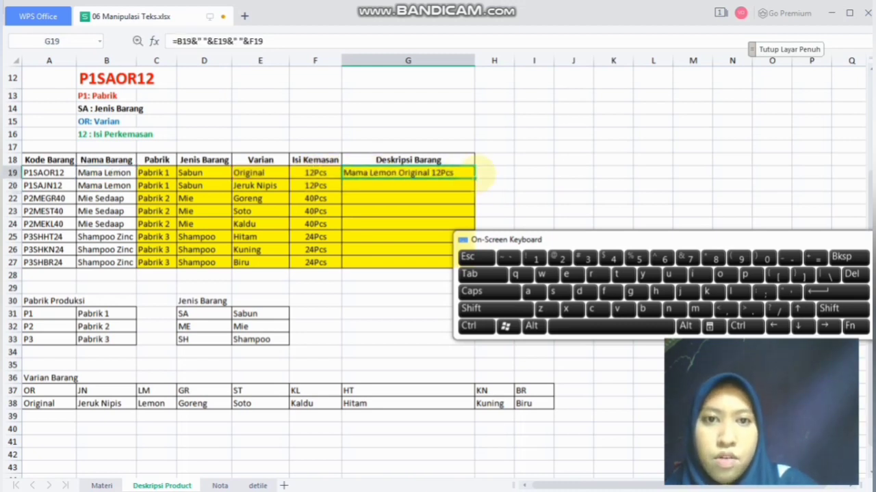
left_click_drag(474, 178, 474, 262)
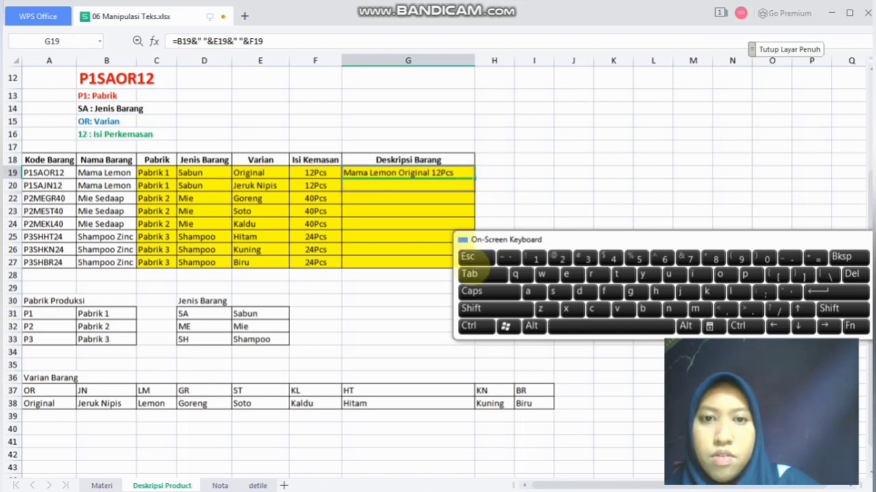
left_click(438, 184)
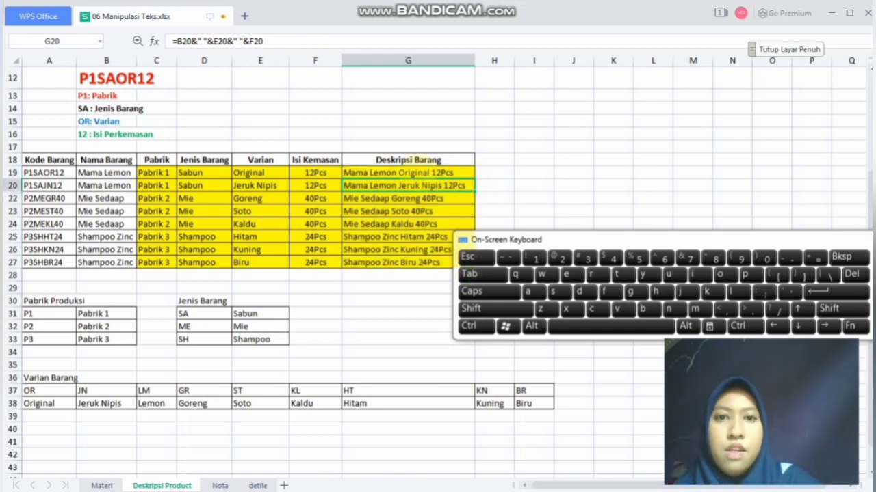
left_click(417, 173)
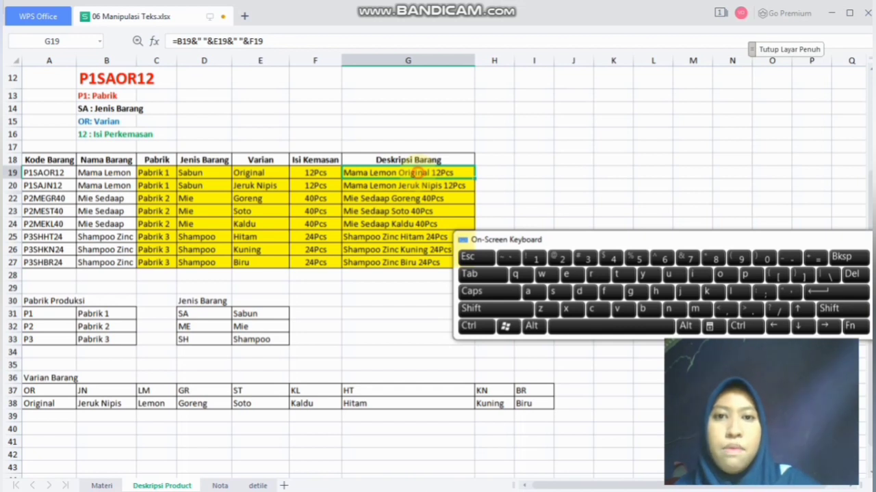
Wrap the joined text formula in G19 in CONCATENATE so it reads =CONCATENATE(B19&" "&E19&" "&F19)
double_click(419, 172)
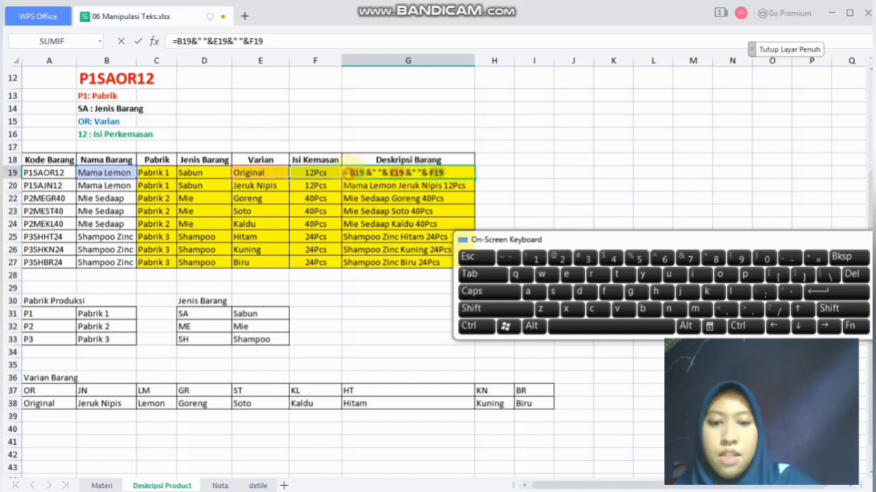
type("v")
key("BackSpace")
type("con")
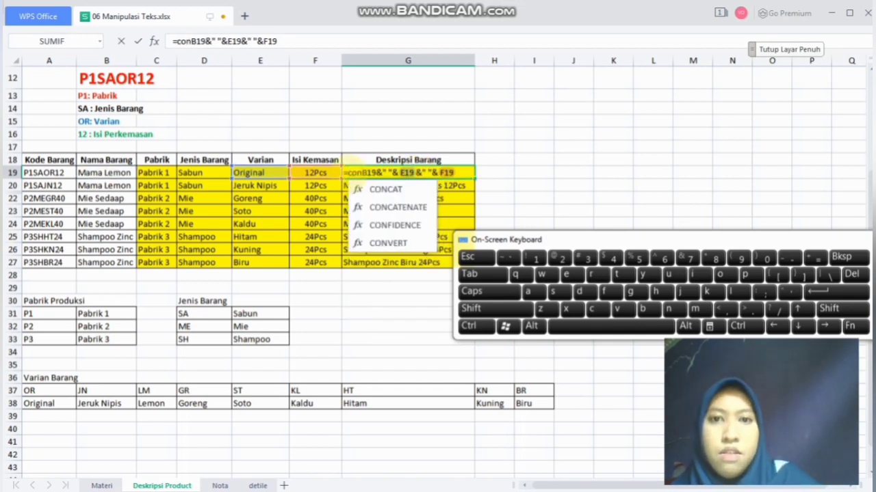
key("Down")
key("Tab")
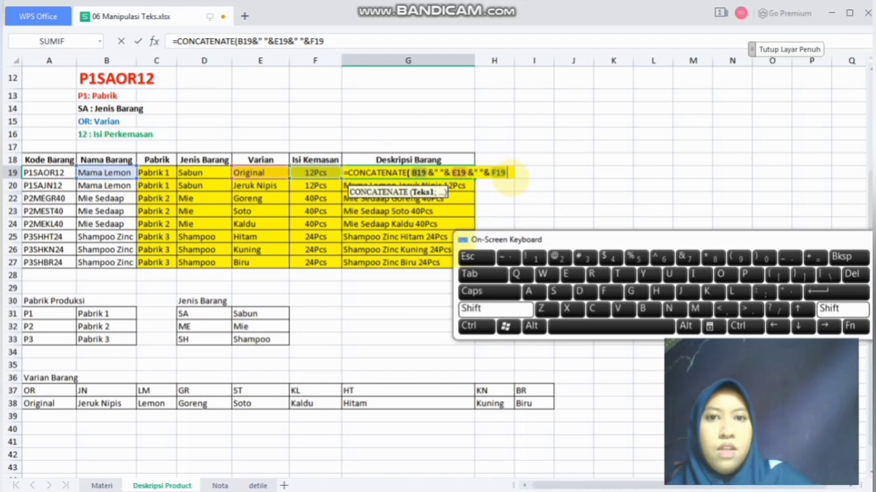
type(")")
key("Return")
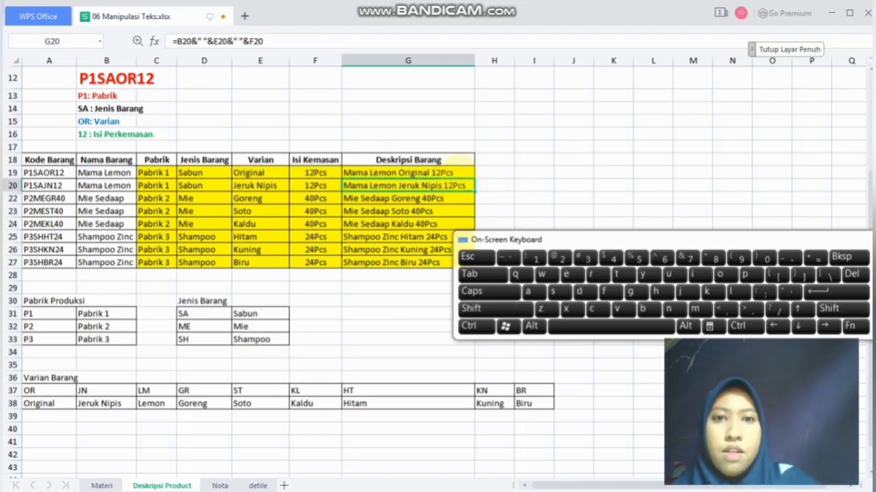
left_click(470, 173)
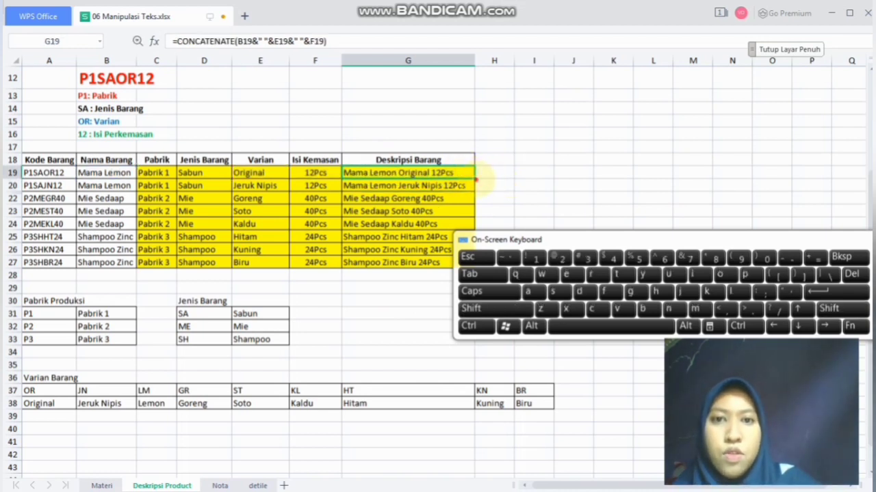
left_click(484, 158)
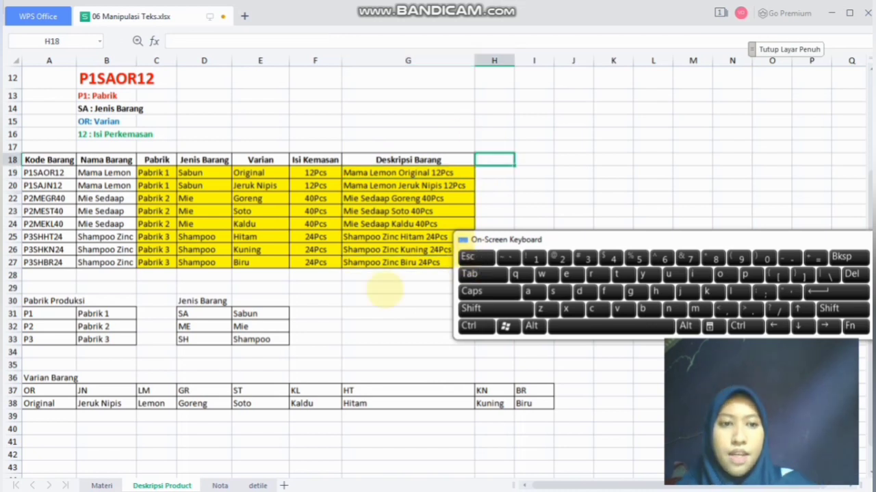